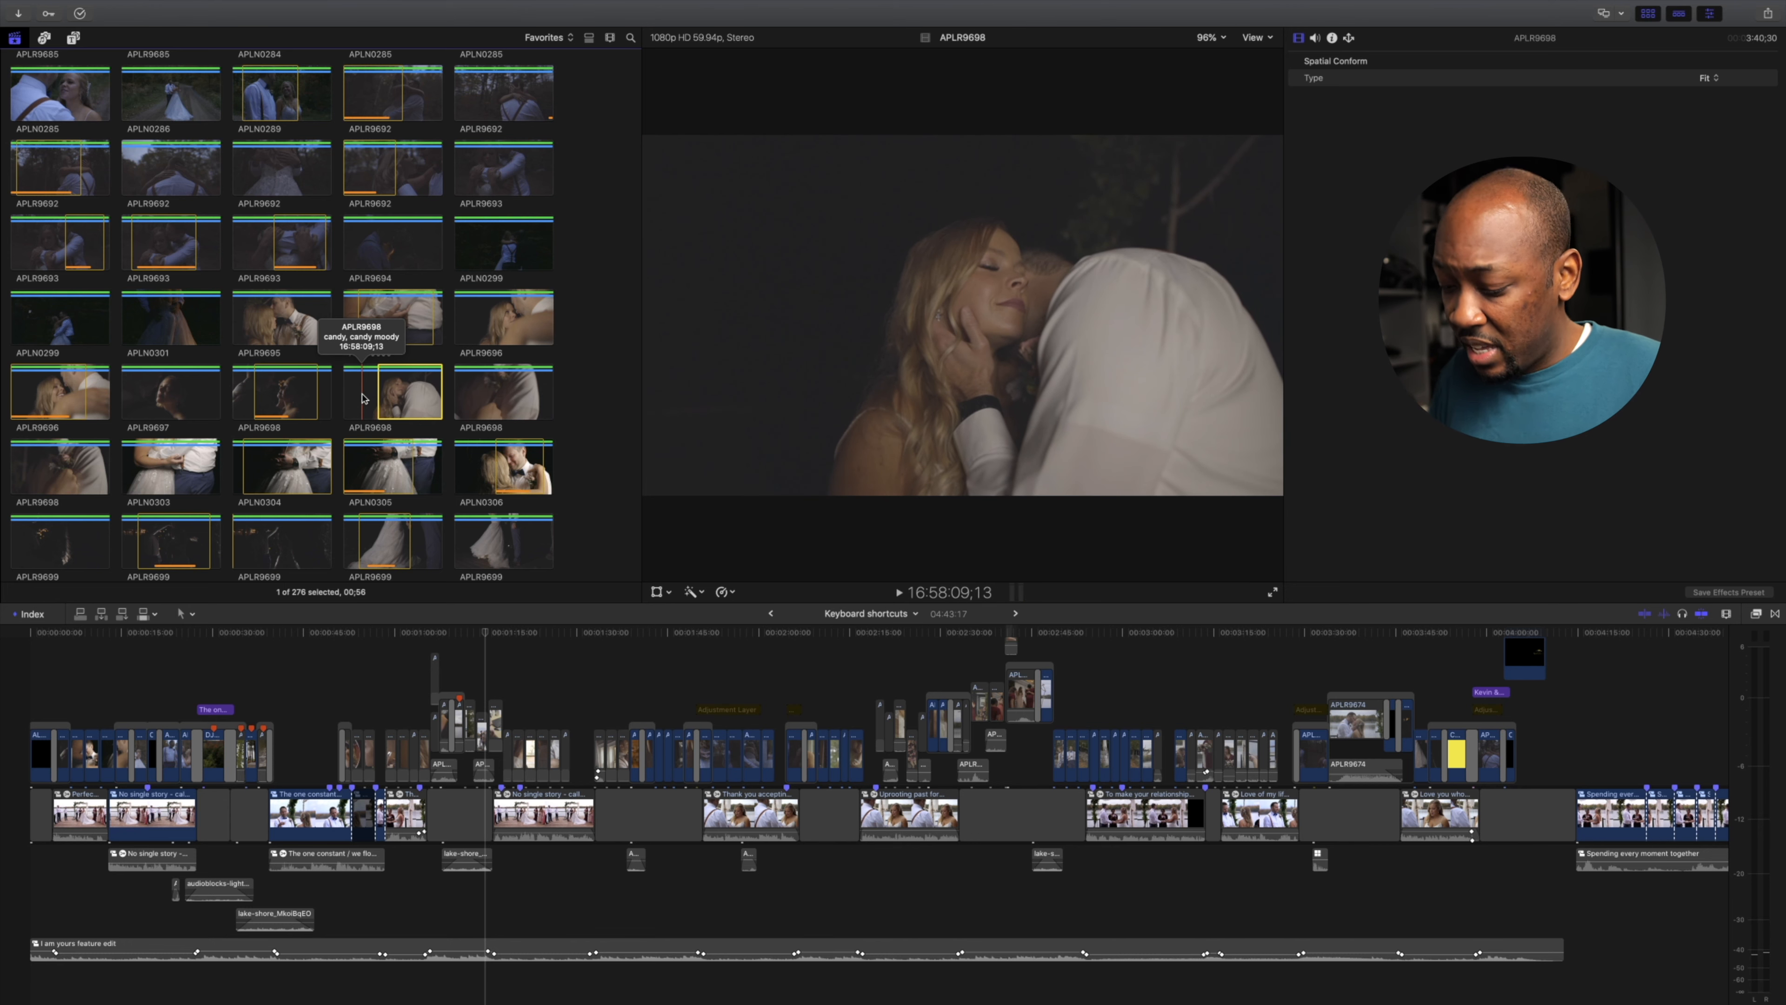
# - Mark the APLR9698 browser clip from 16:58:09;13 to about 16:58:09;51 and append that range to the end of the timeline
pyautogui.press('i')
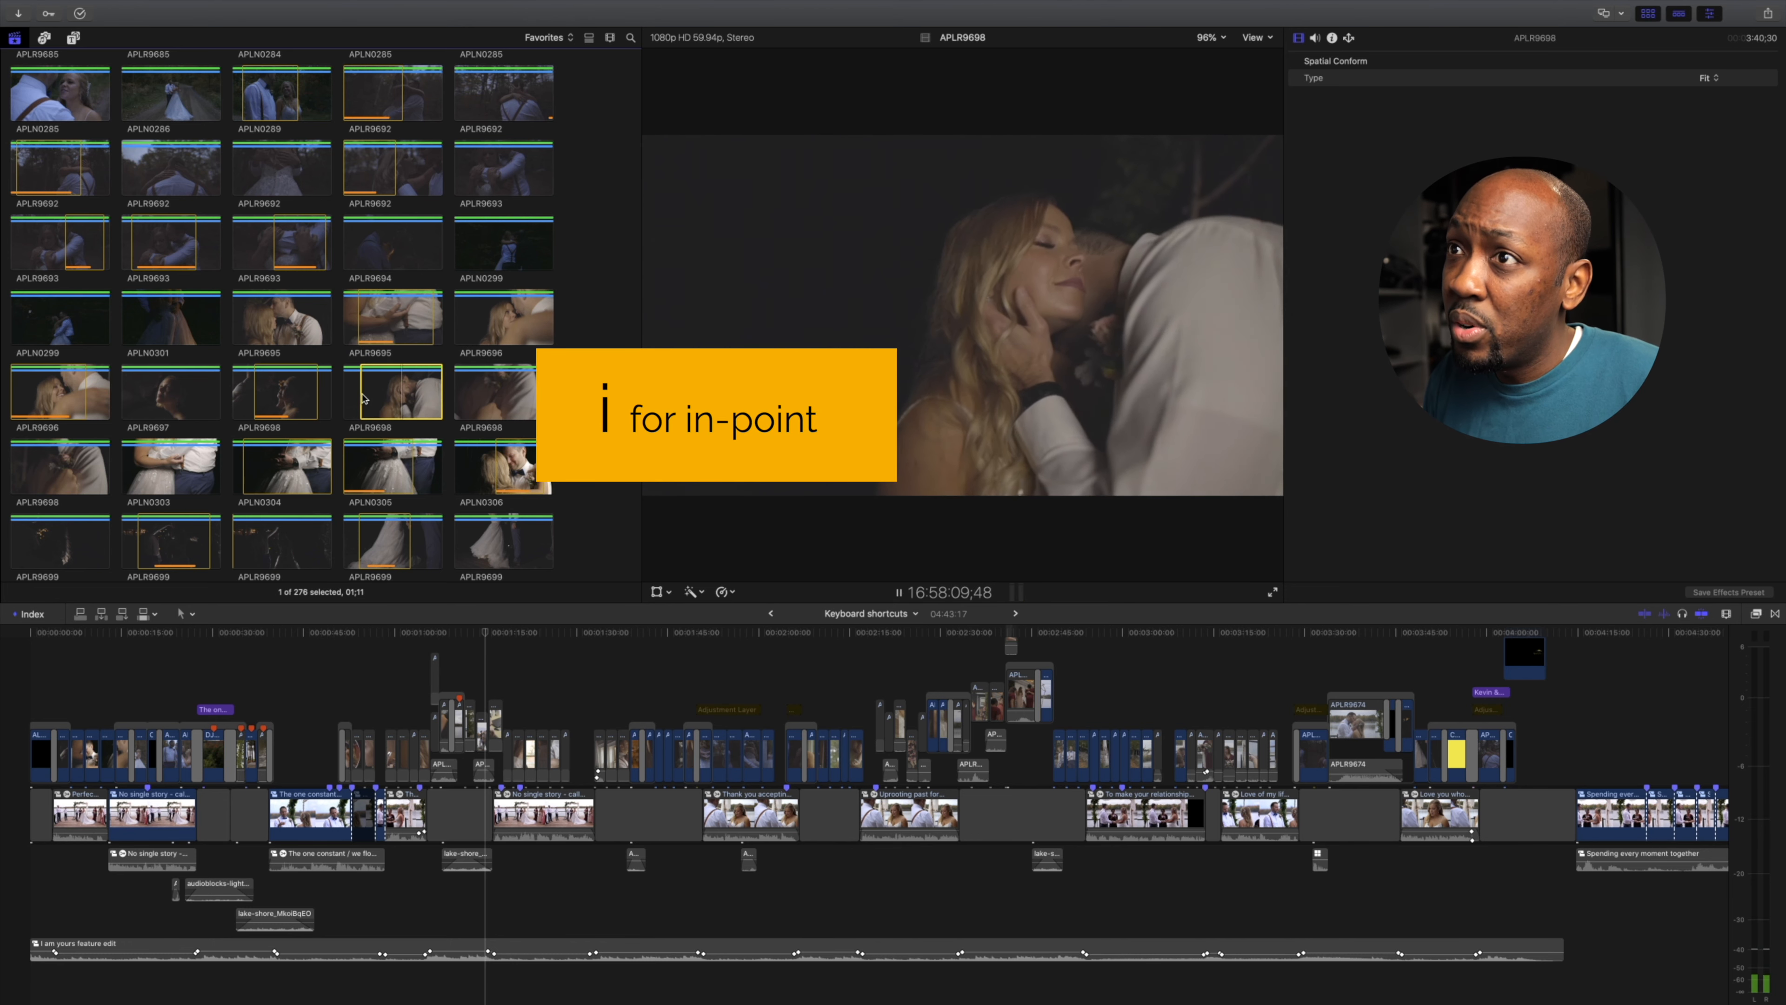
pyautogui.press('o')
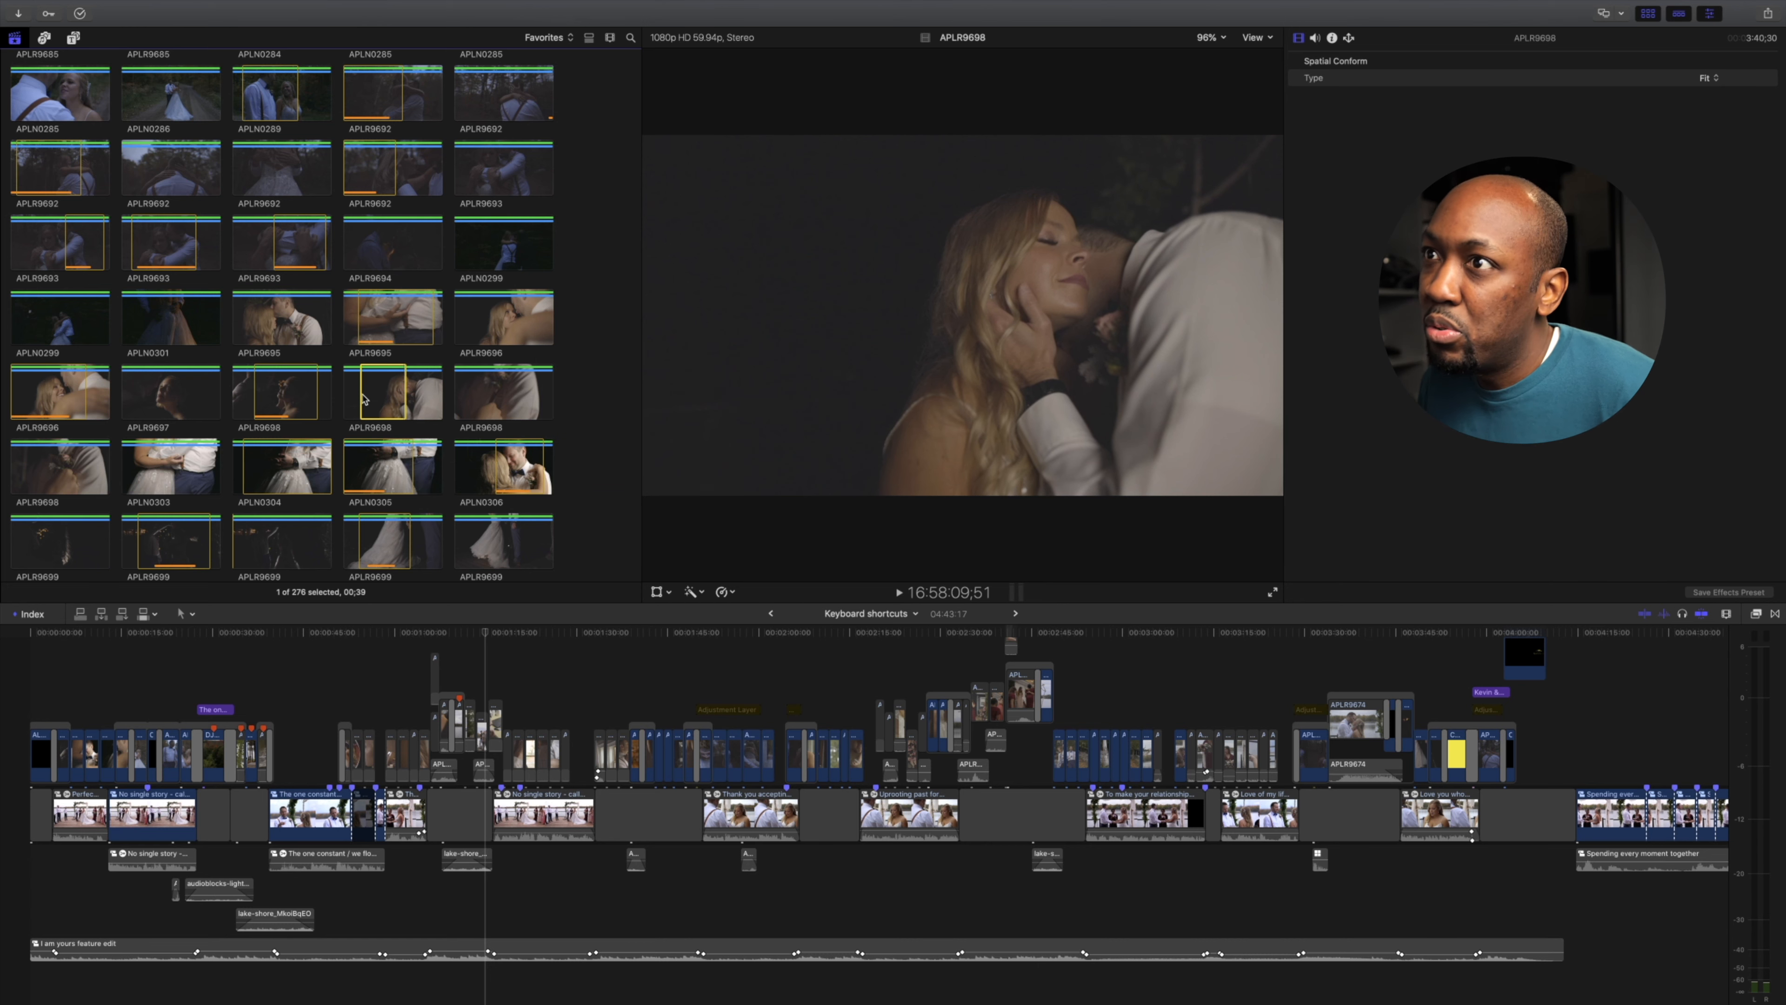
pyautogui.press('e')
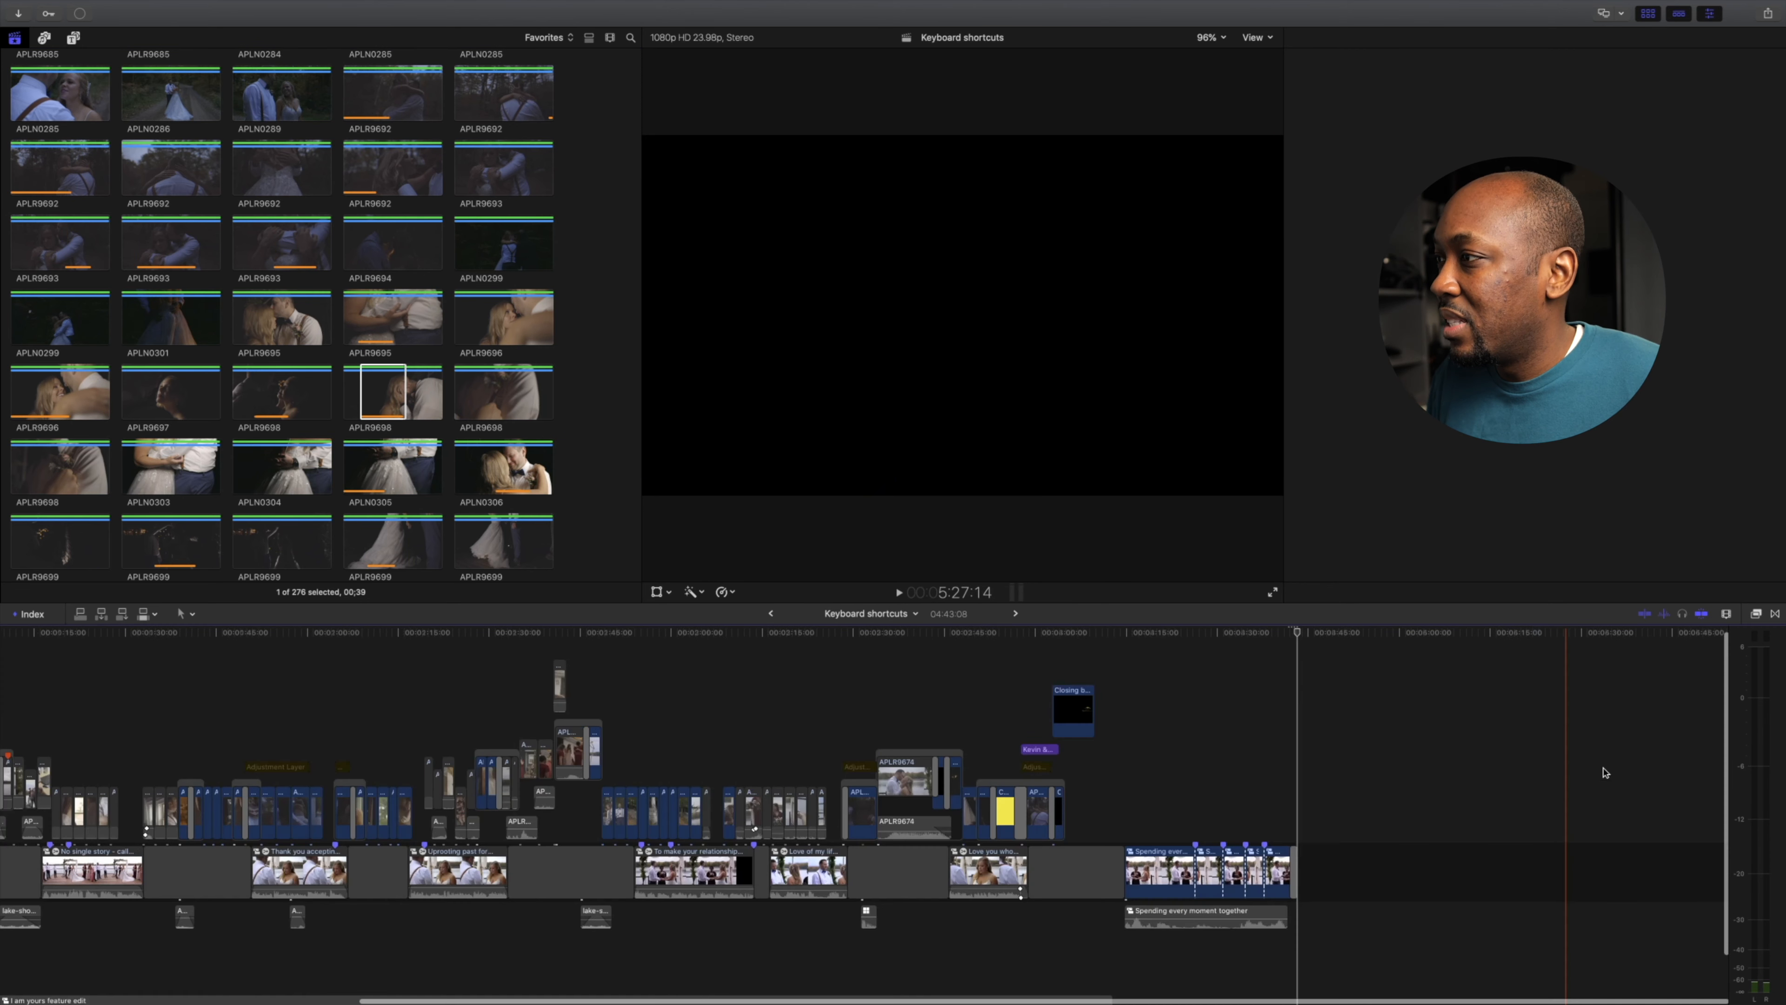
pyautogui.press('l')
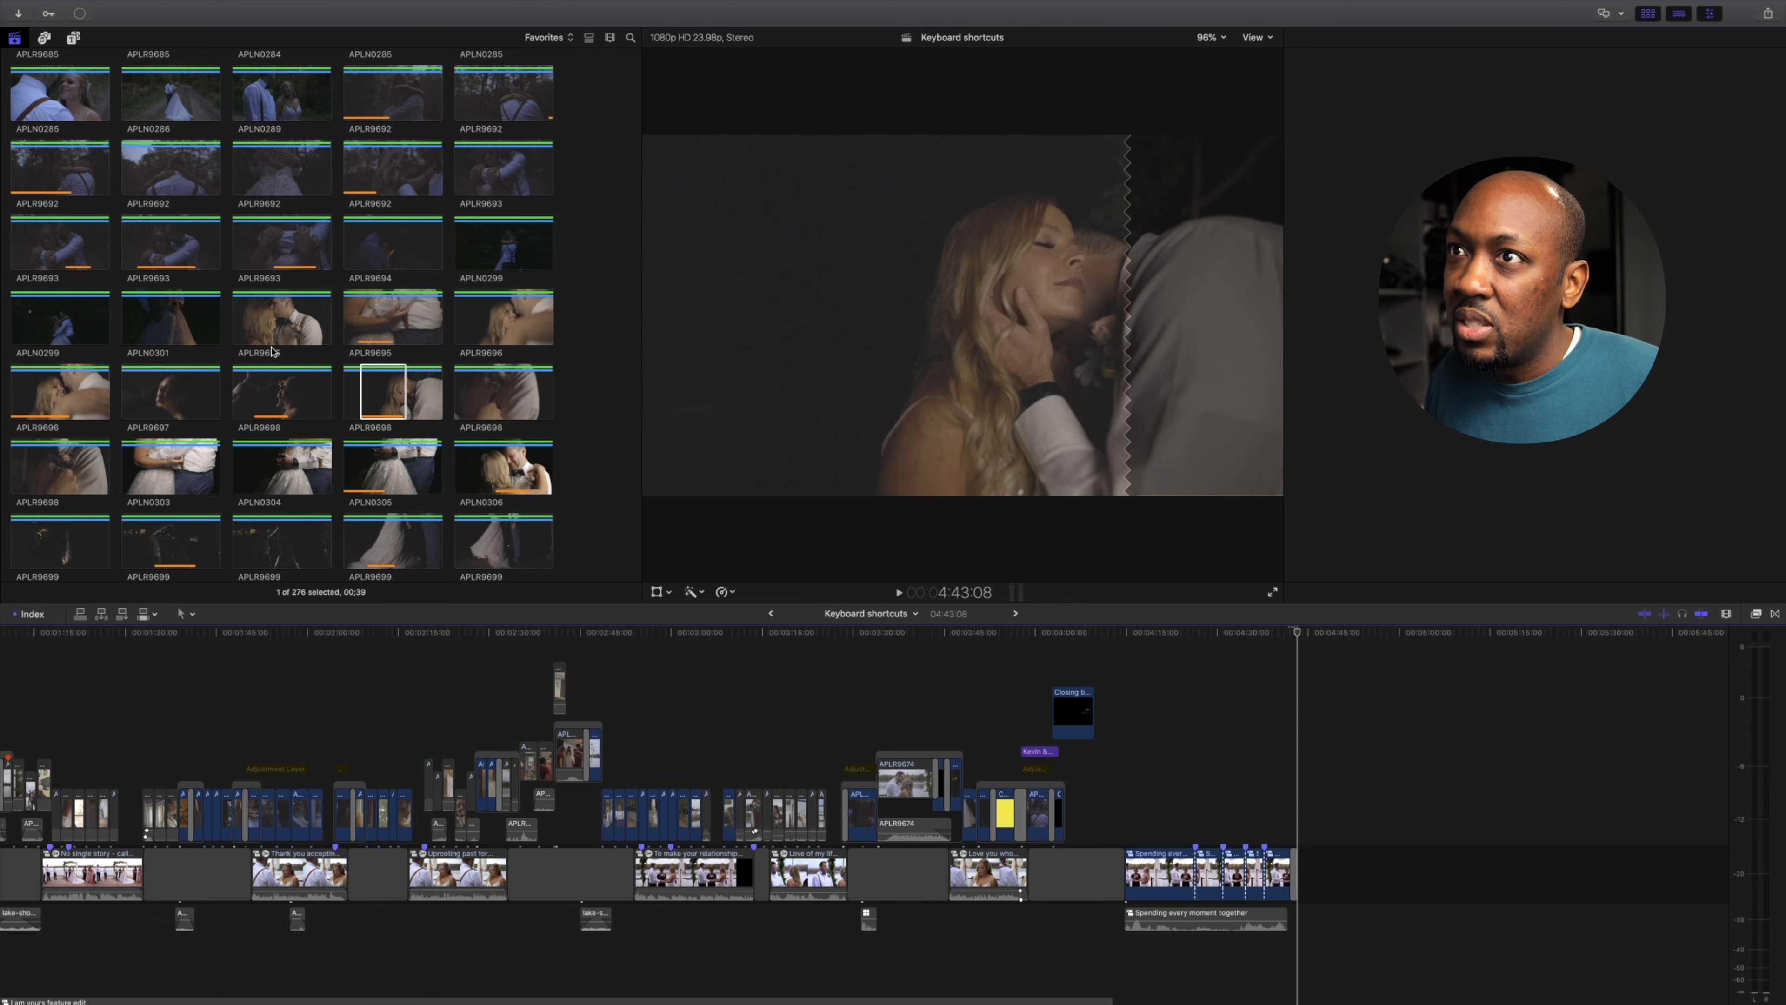
# - Append clip APLR9695 to the end of the timeline and move it to a connected position at about 00:00:45
pyautogui.click(262, 332)
pyautogui.press('e')
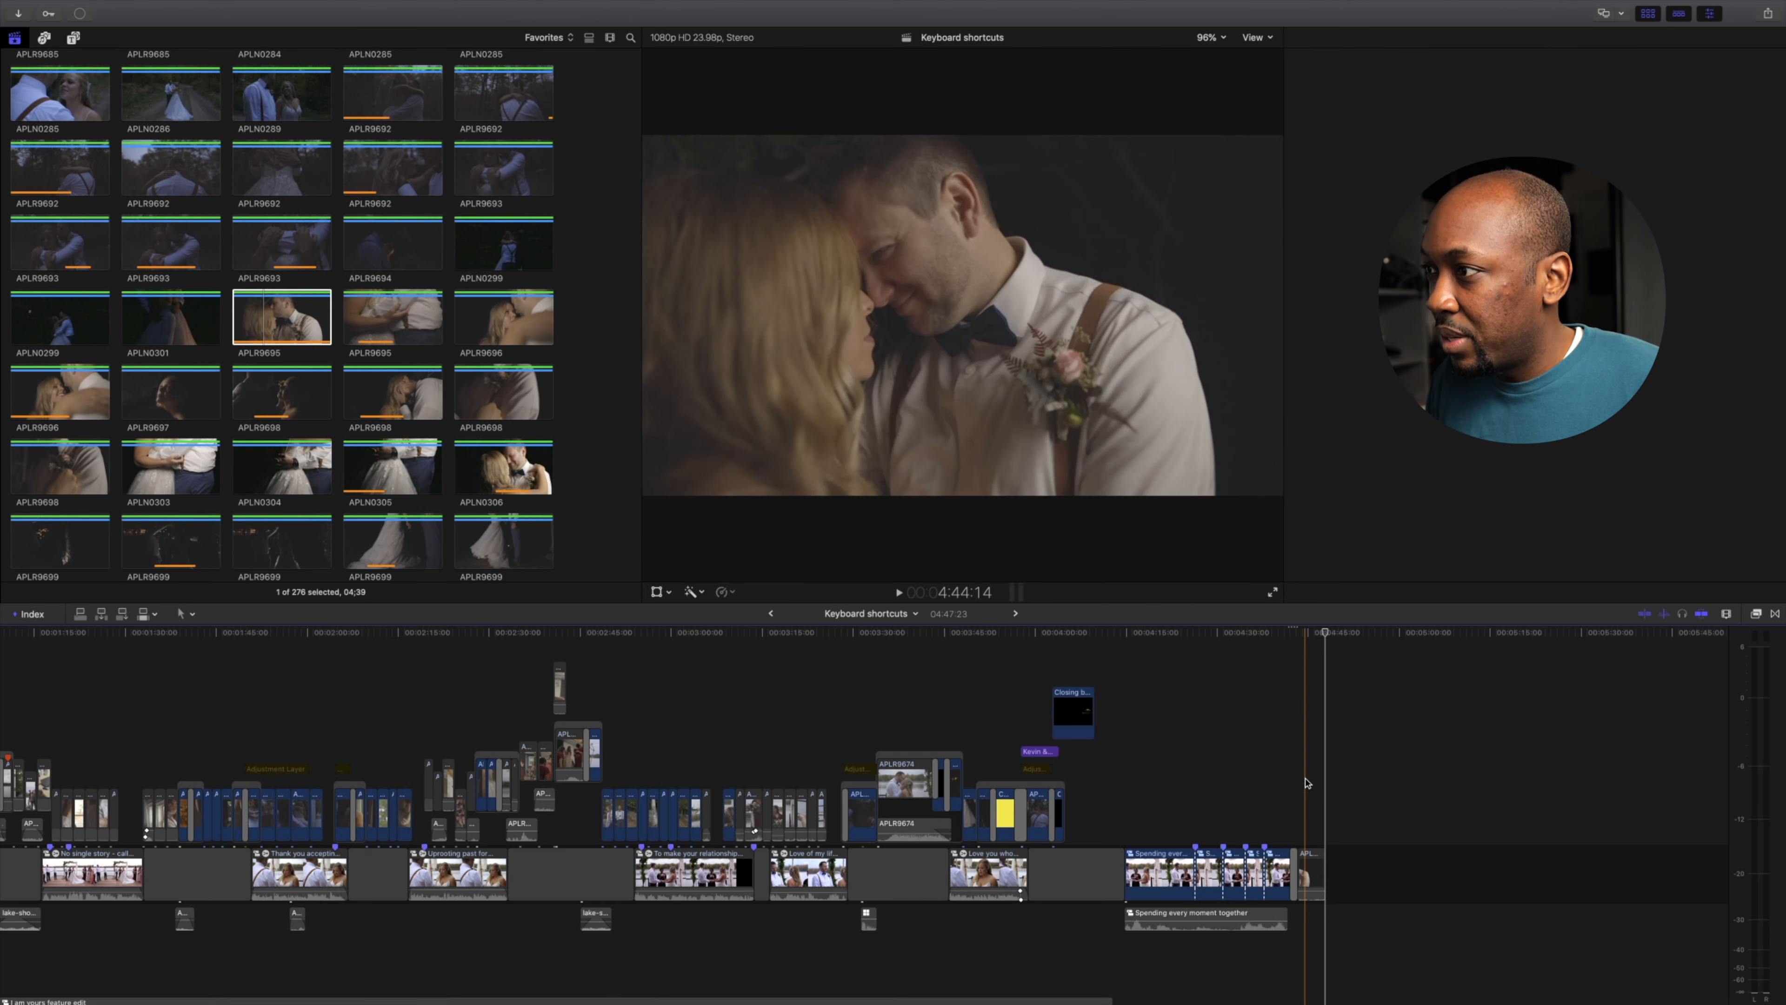
pyautogui.press('space')
pyautogui.moveTo(1305, 864); pyautogui.dragTo(146, 710)
pyautogui.hscroll(-4, 145, 711)
pyautogui.hscroll(-3, 146, 710)
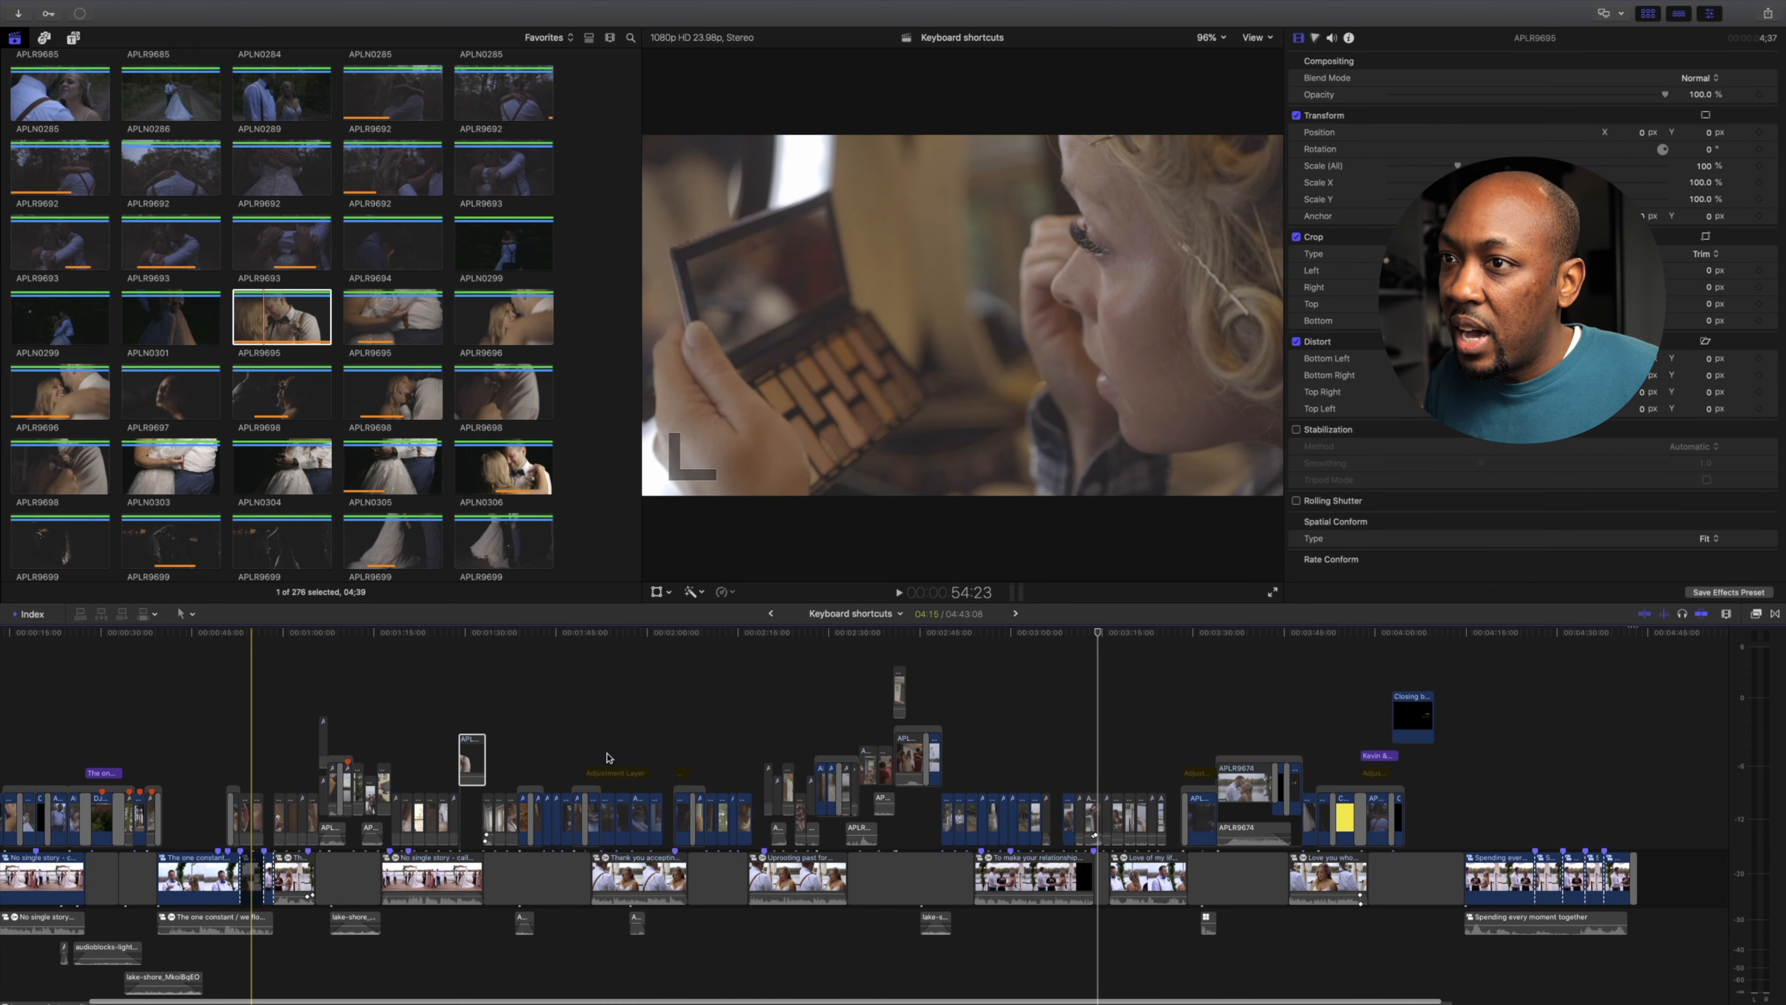
pyautogui.hscroll(-3, 536, 755)
pyautogui.moveTo(590, 756); pyautogui.dragTo(312, 719)
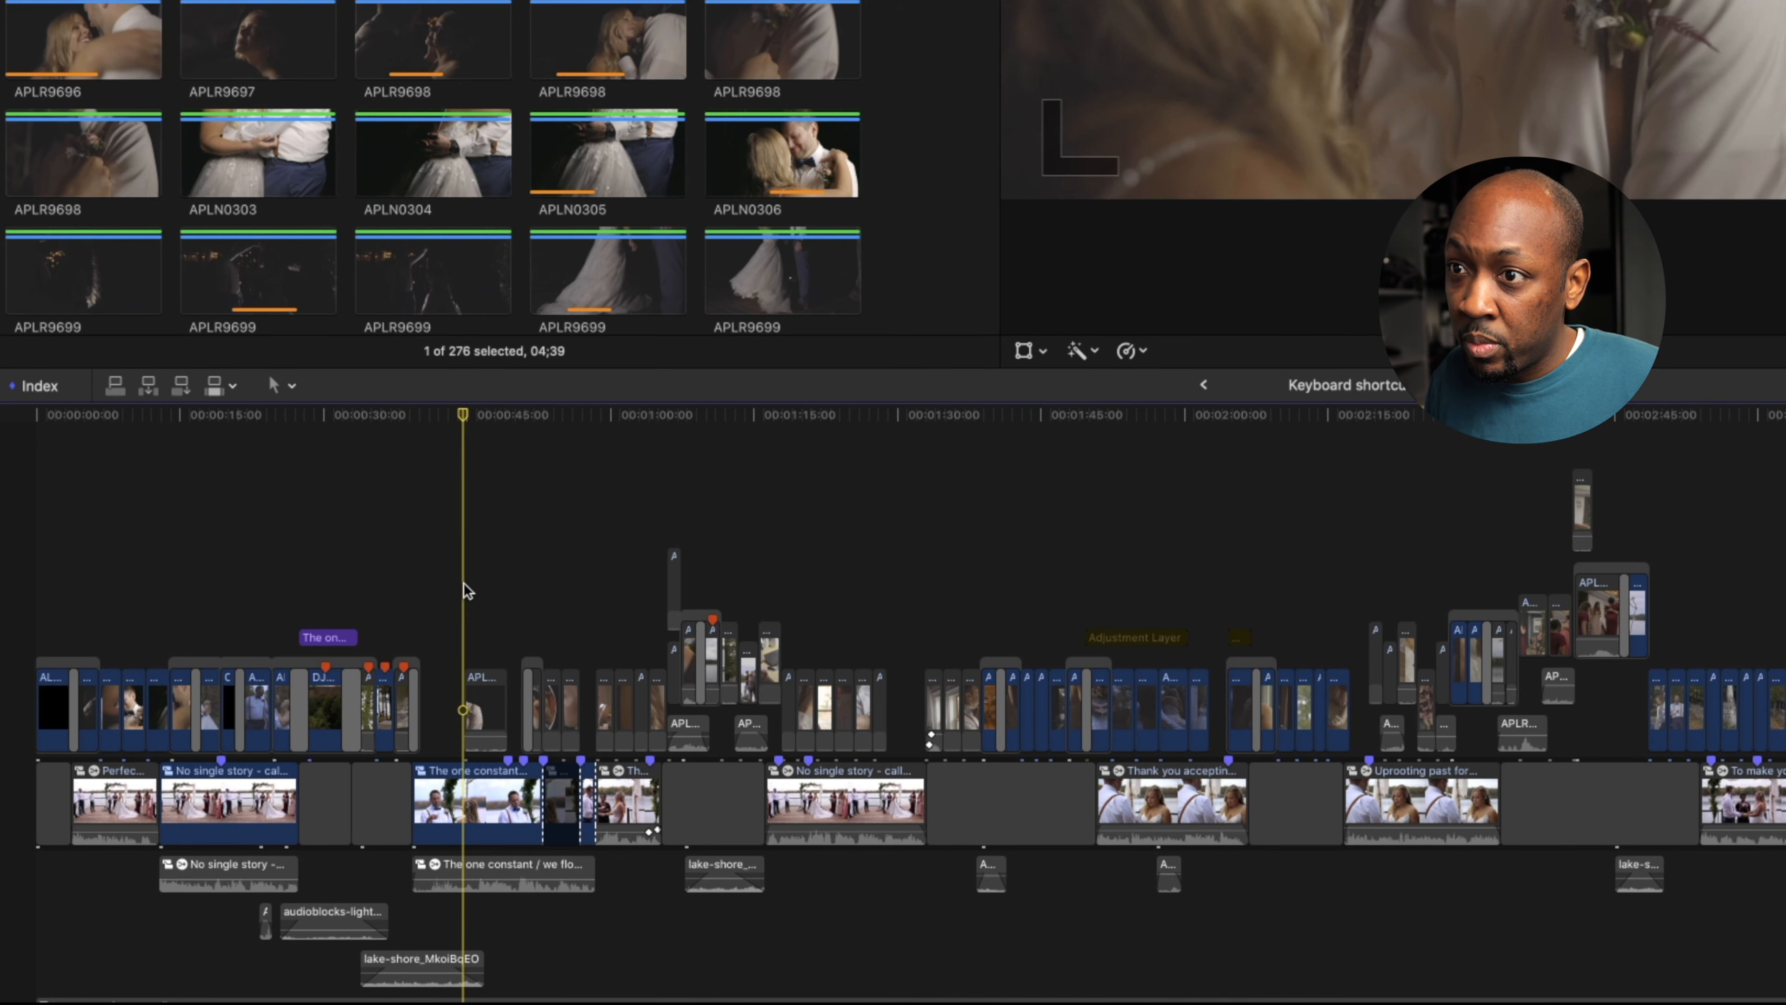
# - Try inserting APLR9695 into the primary storyline at the playhead and lifting it out above the storyline, undoing both
pyautogui.press('w')
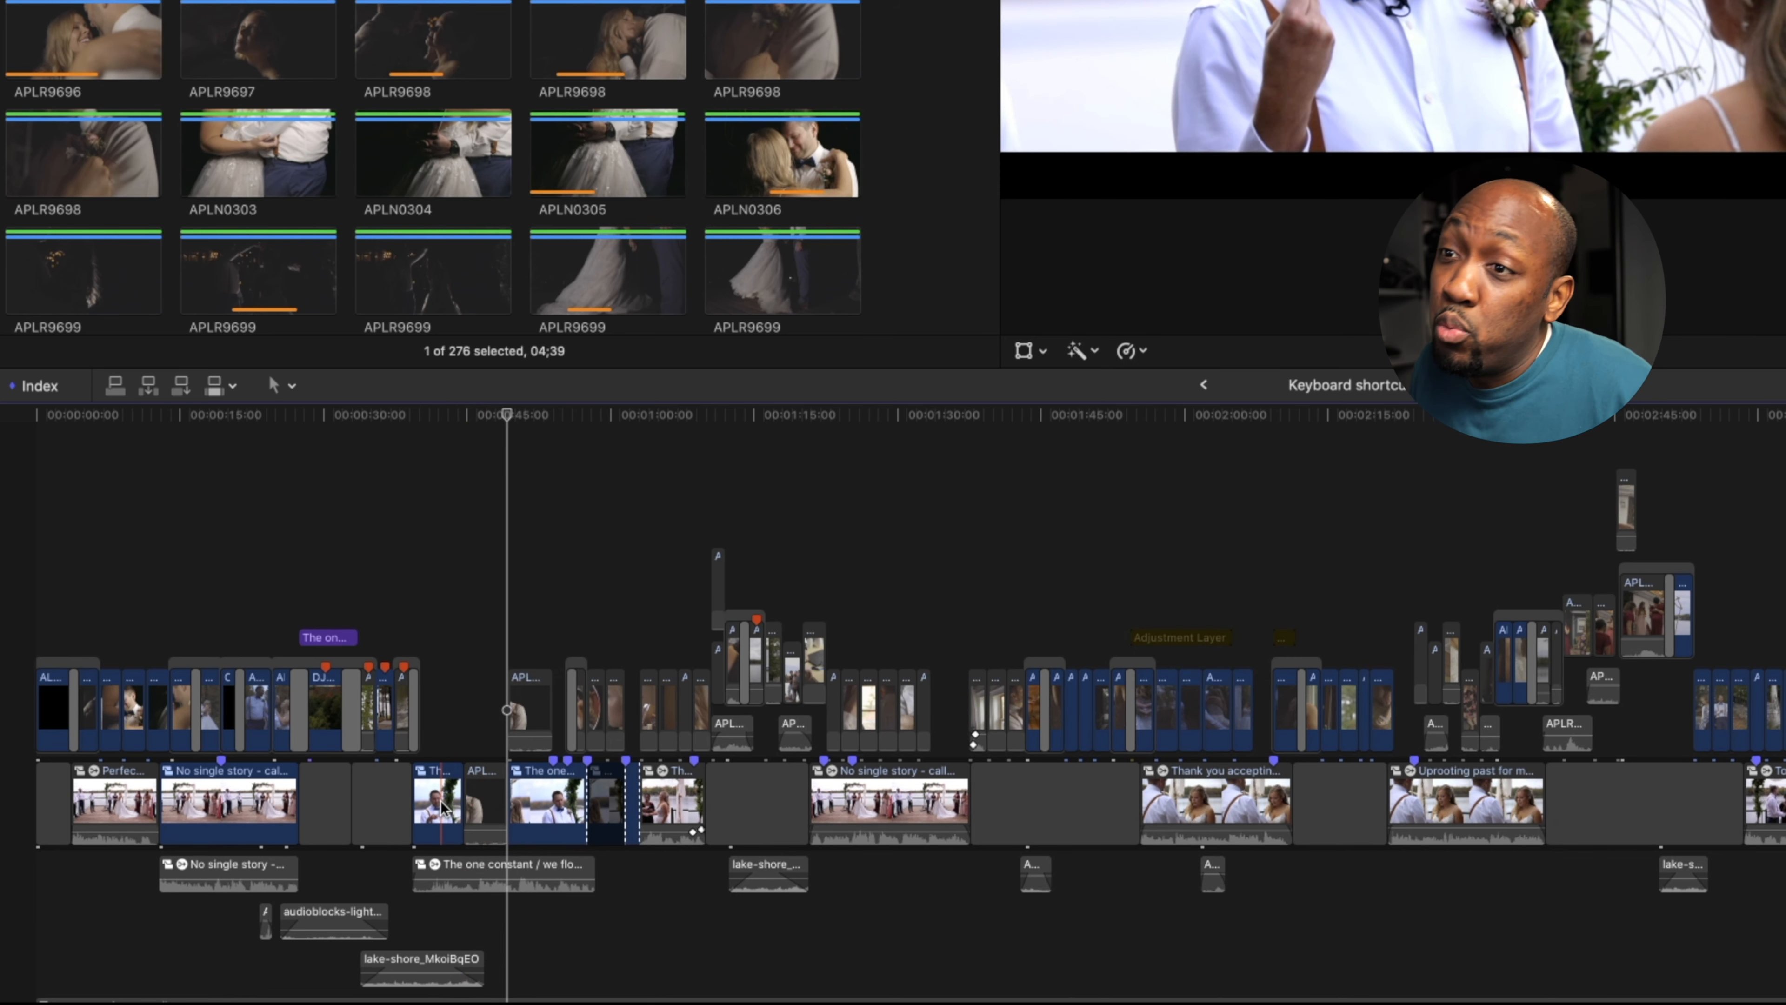
pyautogui.press('c')
pyautogui.moveTo(495, 803); pyautogui.dragTo(496, 600)
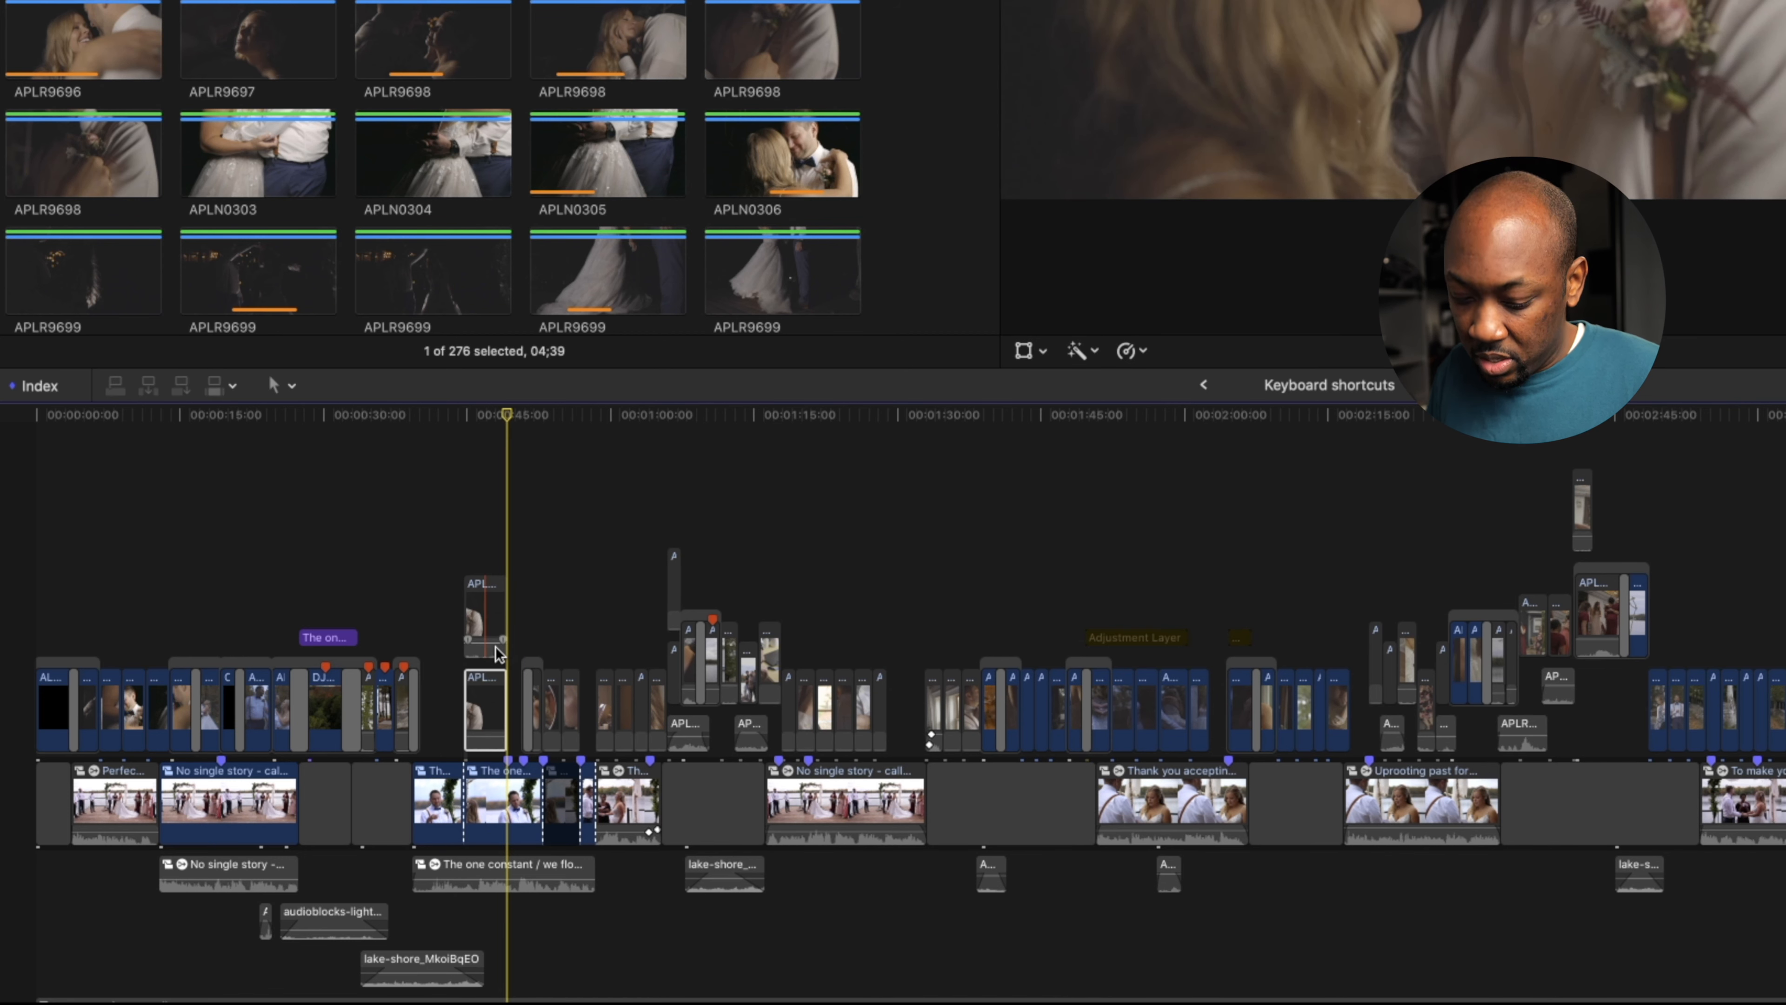
pyautogui.press('super+z')
pyautogui.press('alt+super+Up')
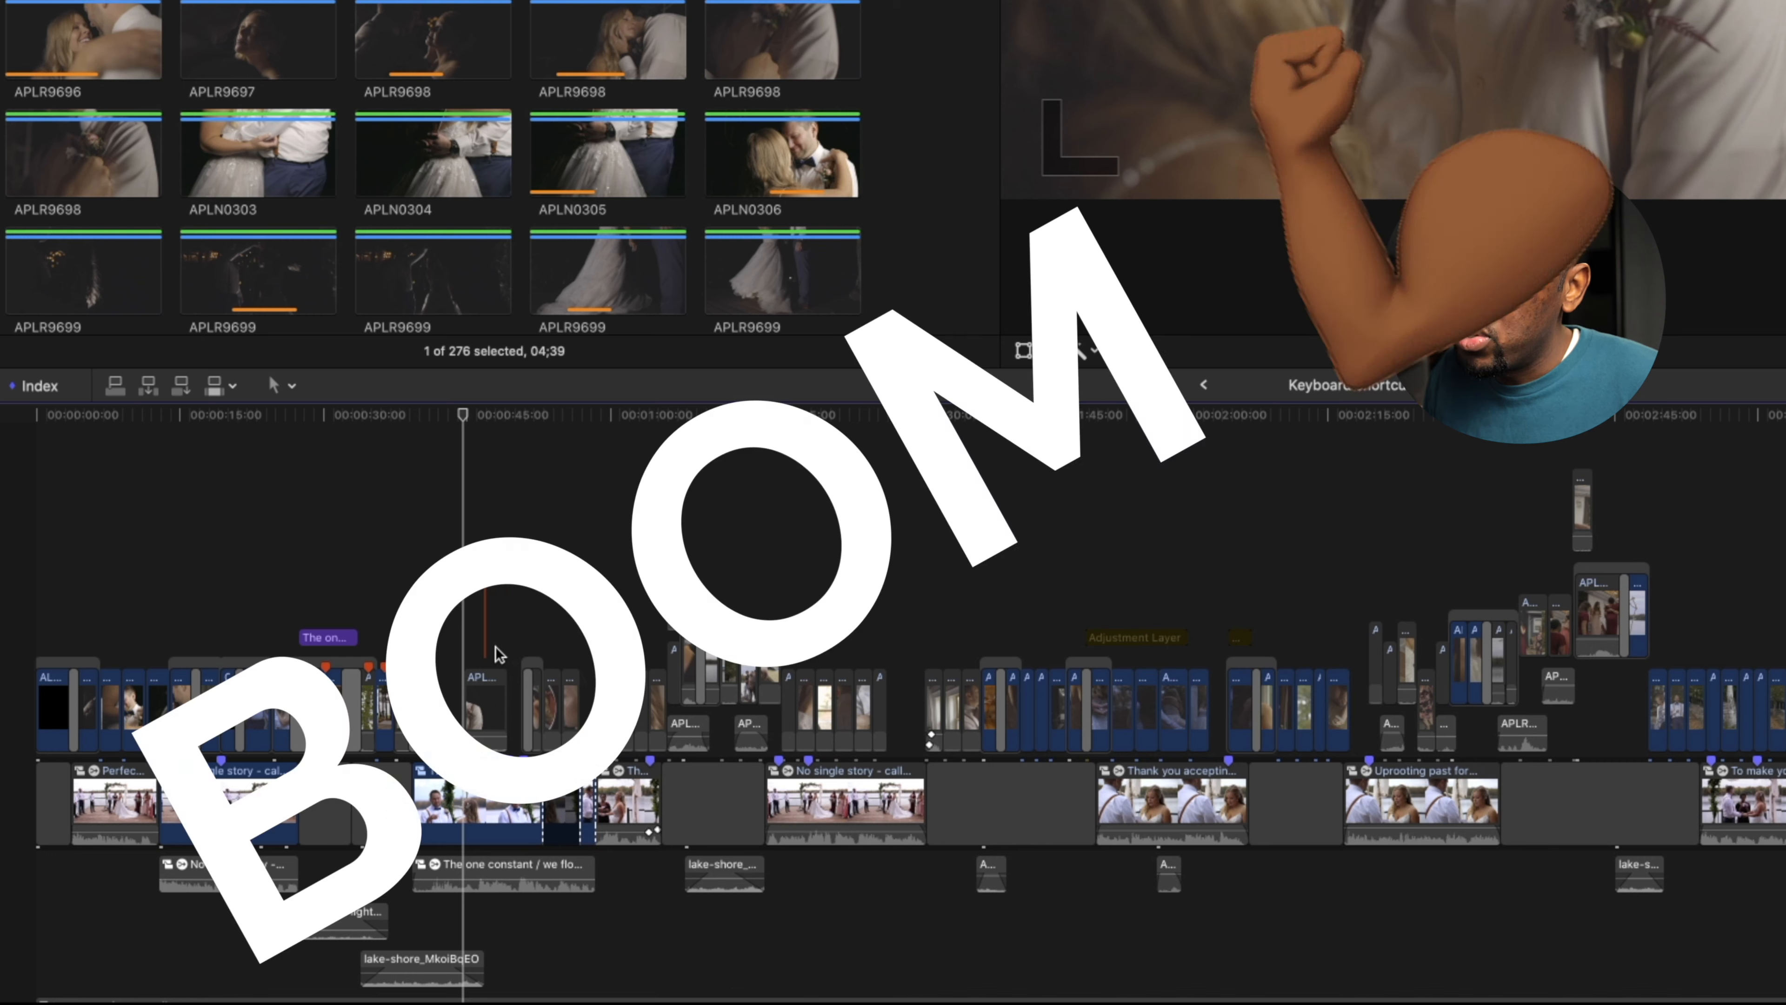
# - Delete the connected APLR9695 clip at about 00:00:45
pyautogui.click(496, 704)
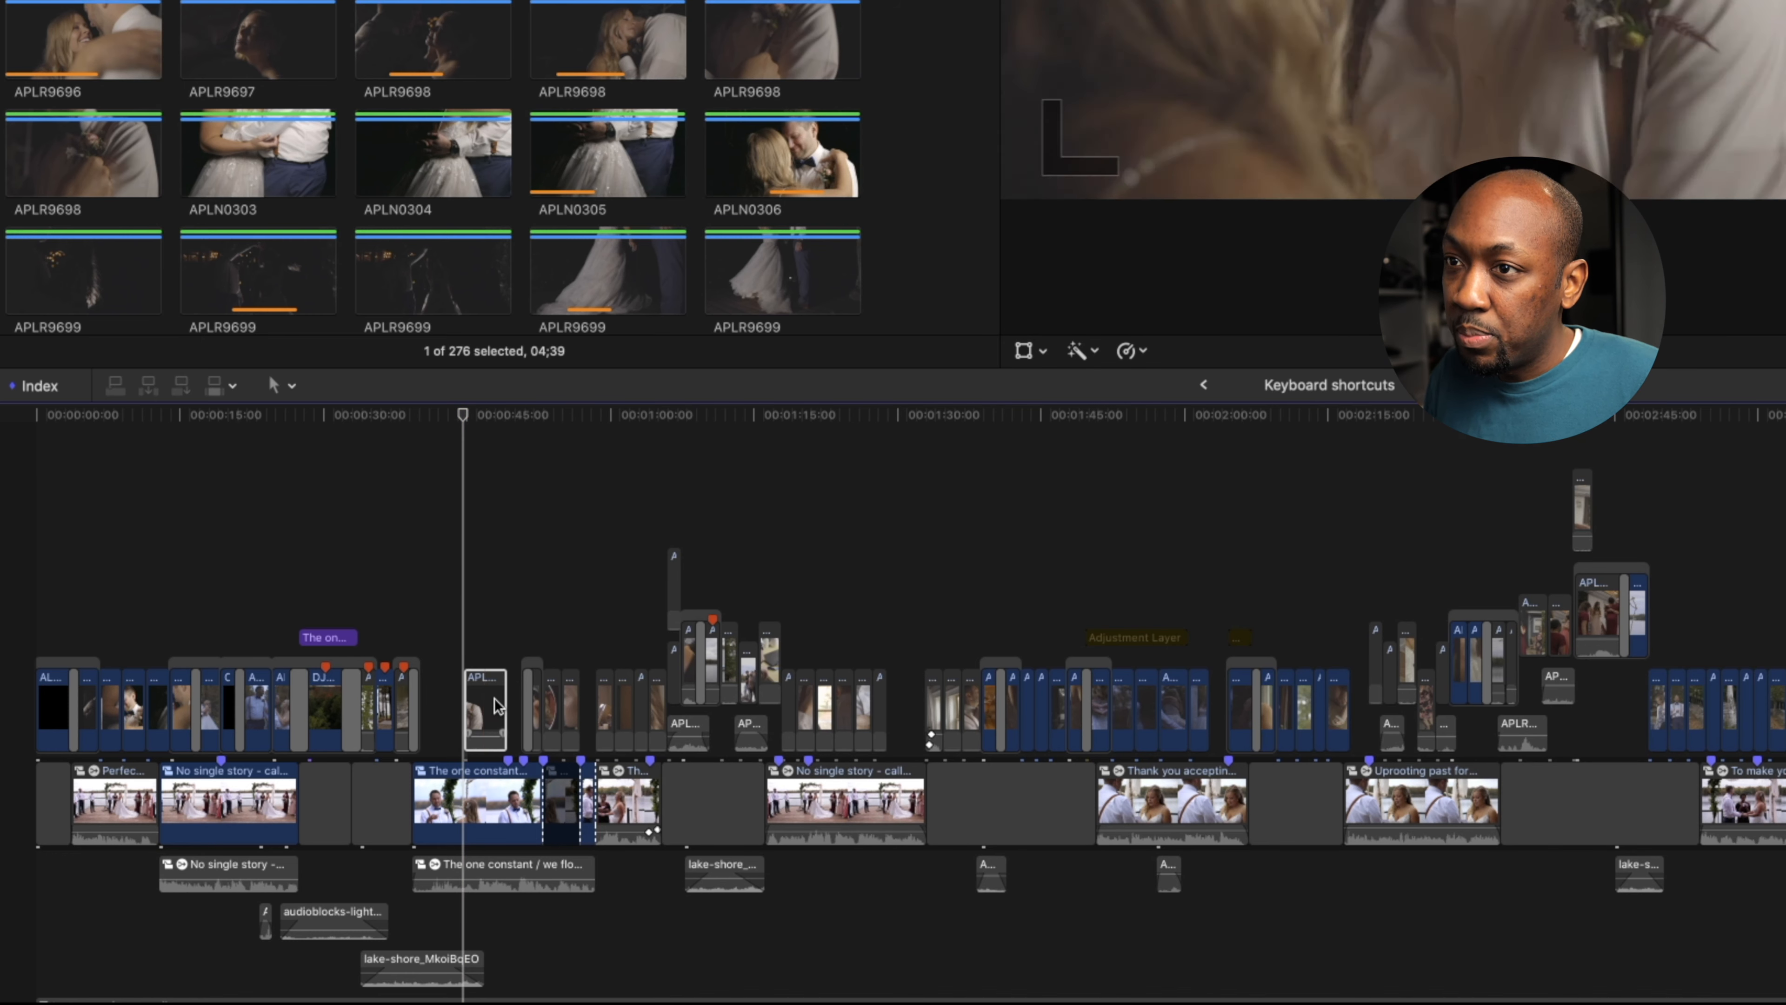
pyautogui.press('Delete')
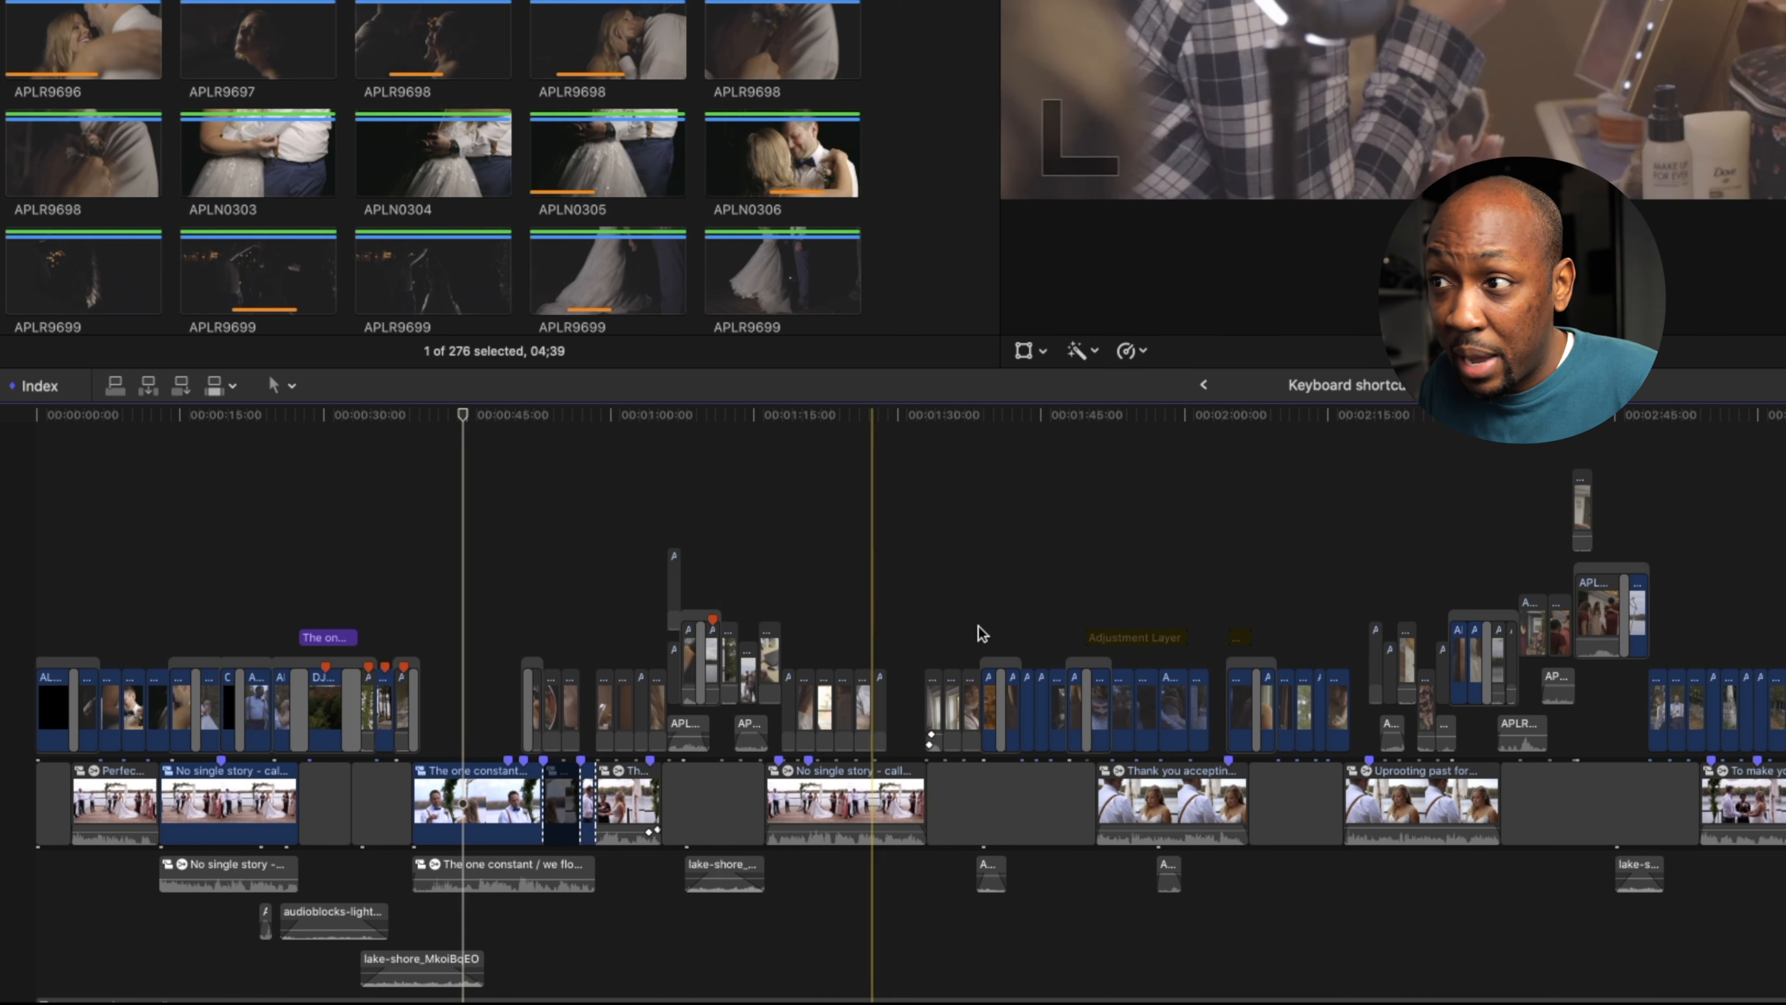
# - Connect the dark APLR9699 browser clip above the primary storyline at the playhead and play it back
pyautogui.press('l')
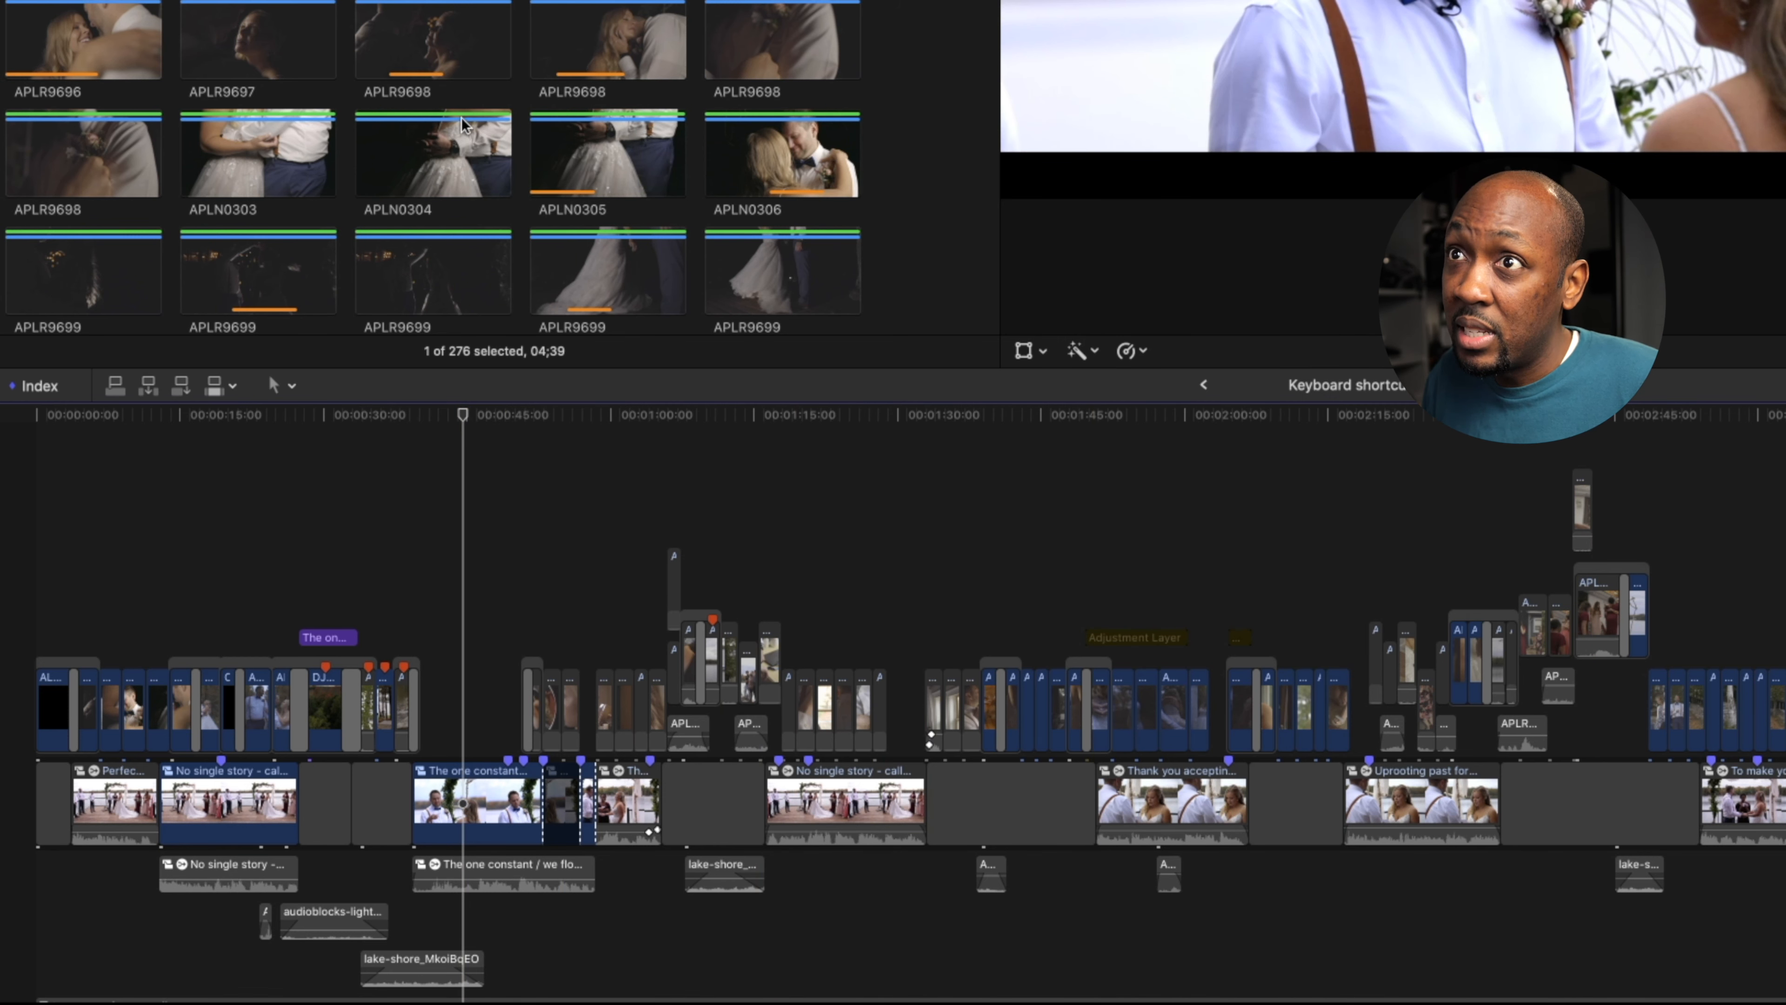
pyautogui.click(429, 296)
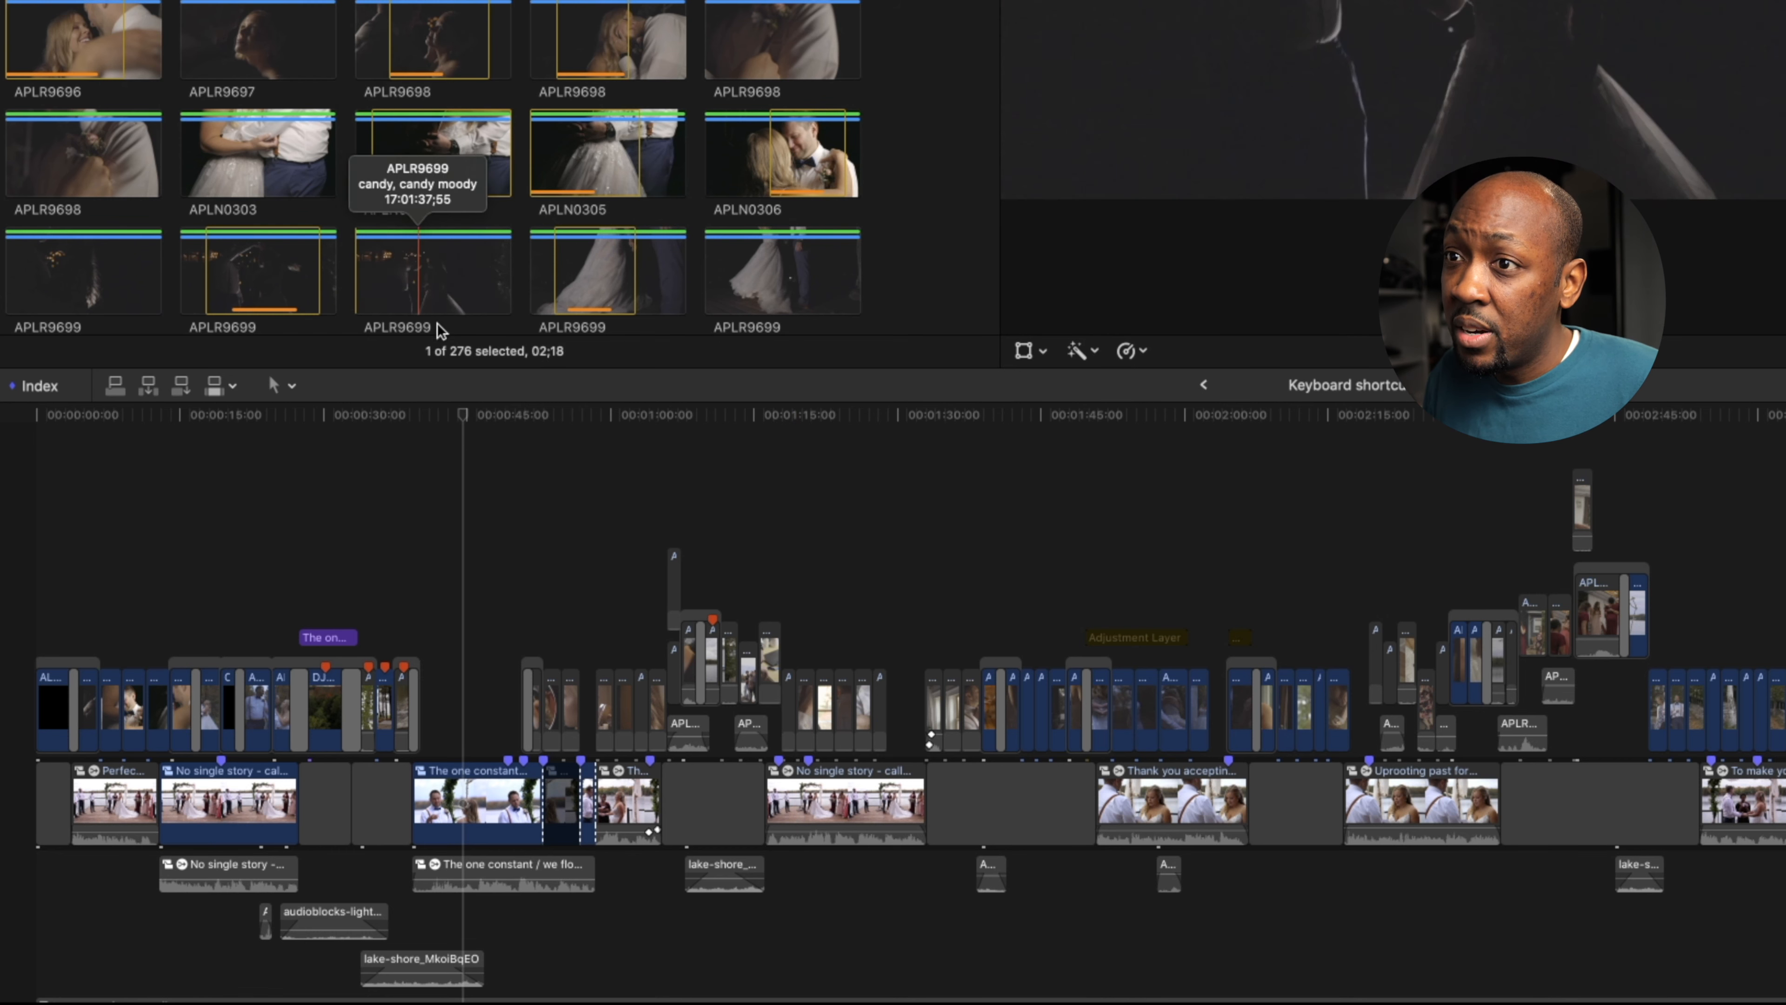
pyautogui.press('q')
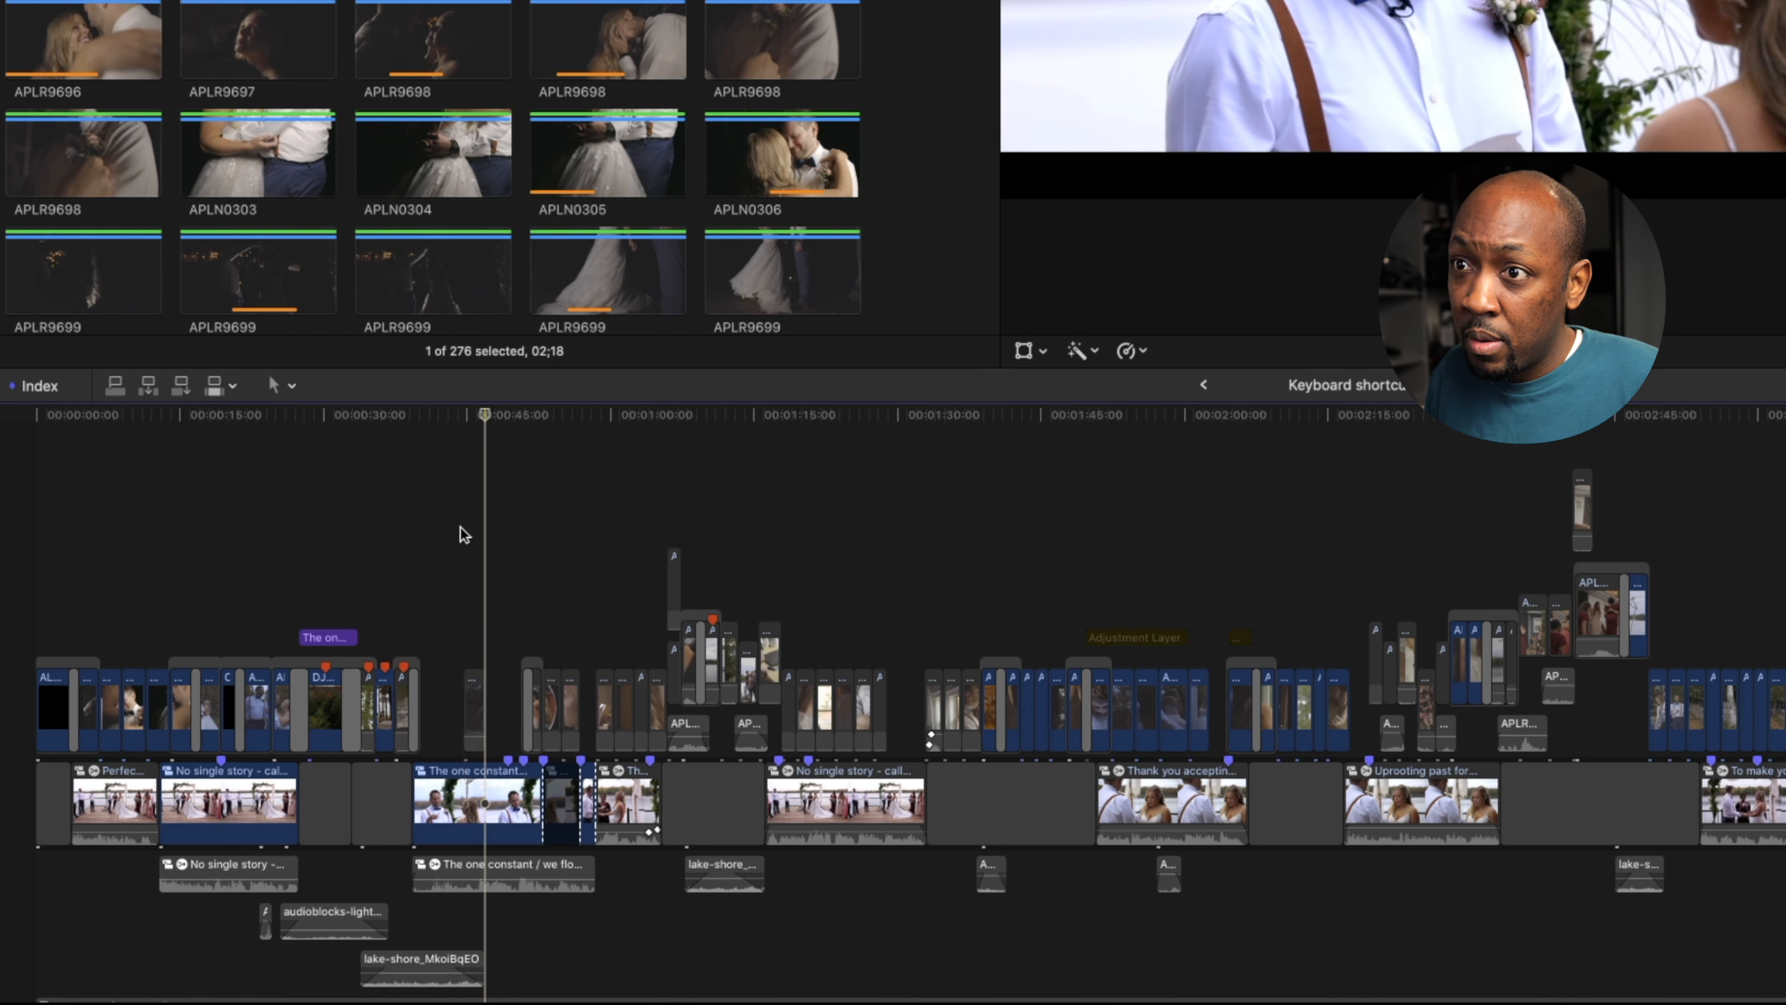
pyautogui.press('space')
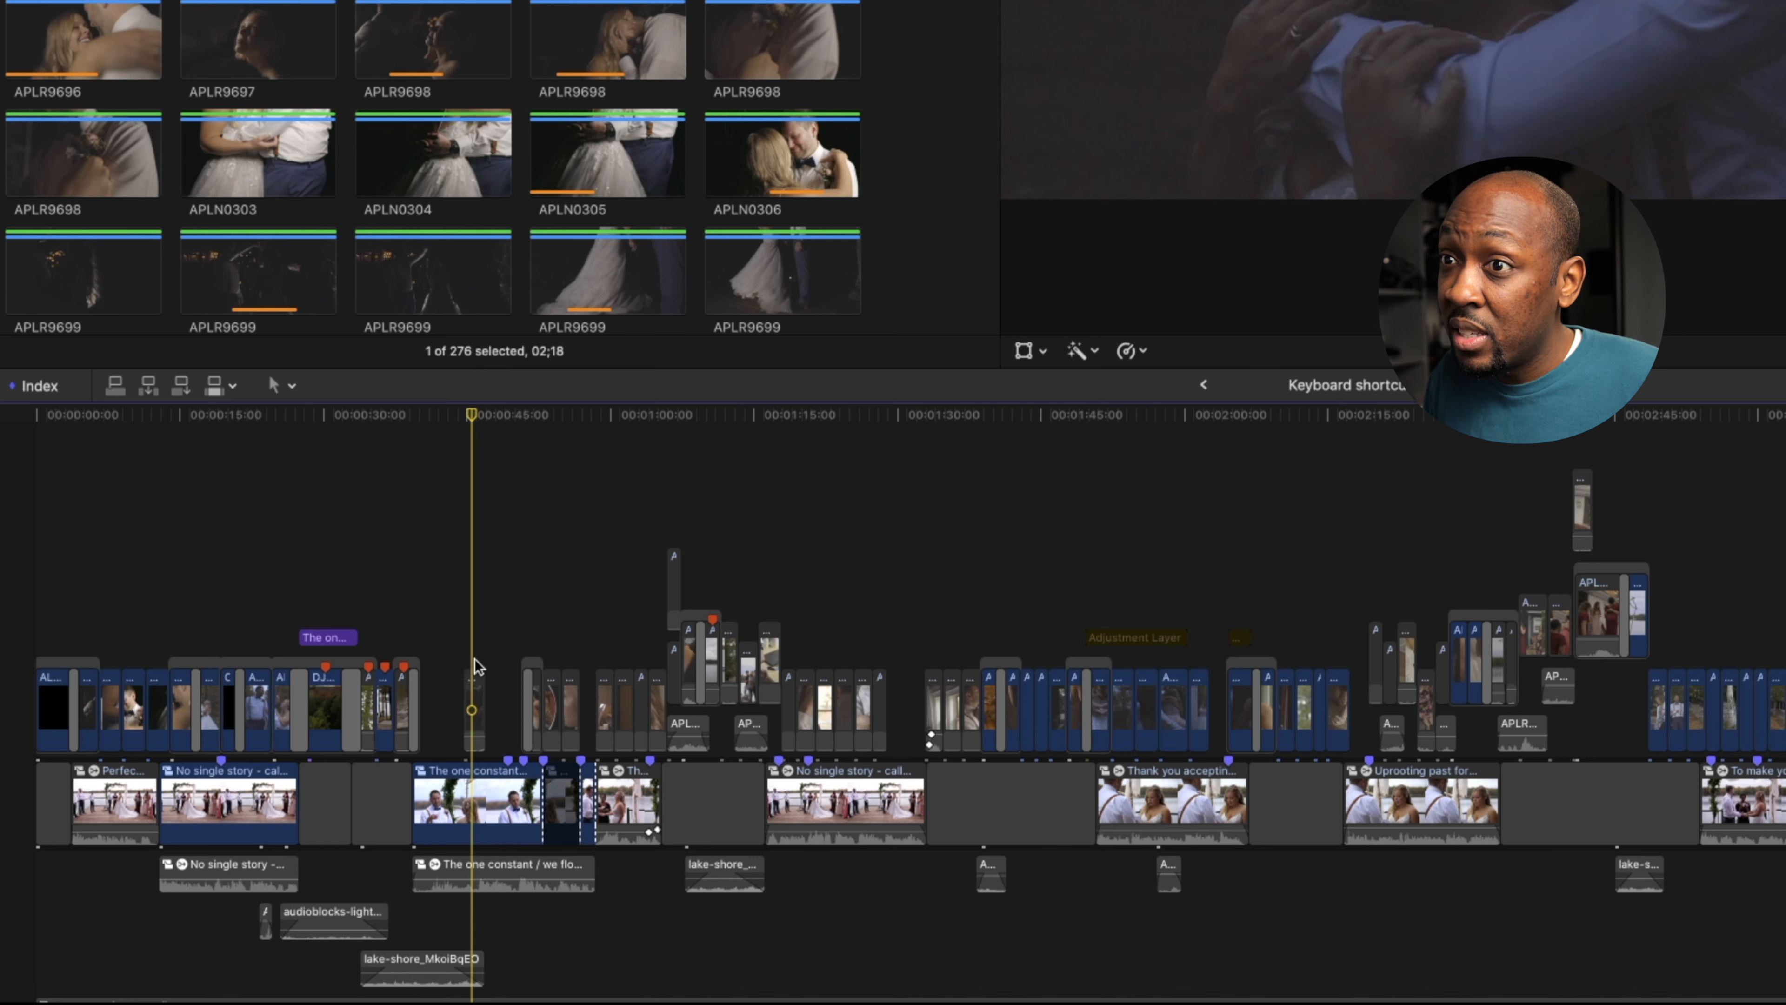
# - Move the connected APLR9699 clip earlier in the timeline, to about 00:00:16
pyautogui.moveTo(476, 686)
pyautogui.mouseDown()
pyautogui.moveTo(424, 699)
pyautogui.moveTo(508, 696)
pyautogui.moveTo(450, 696)
pyautogui.moveTo(469, 695)
pyautogui.mouseUp()
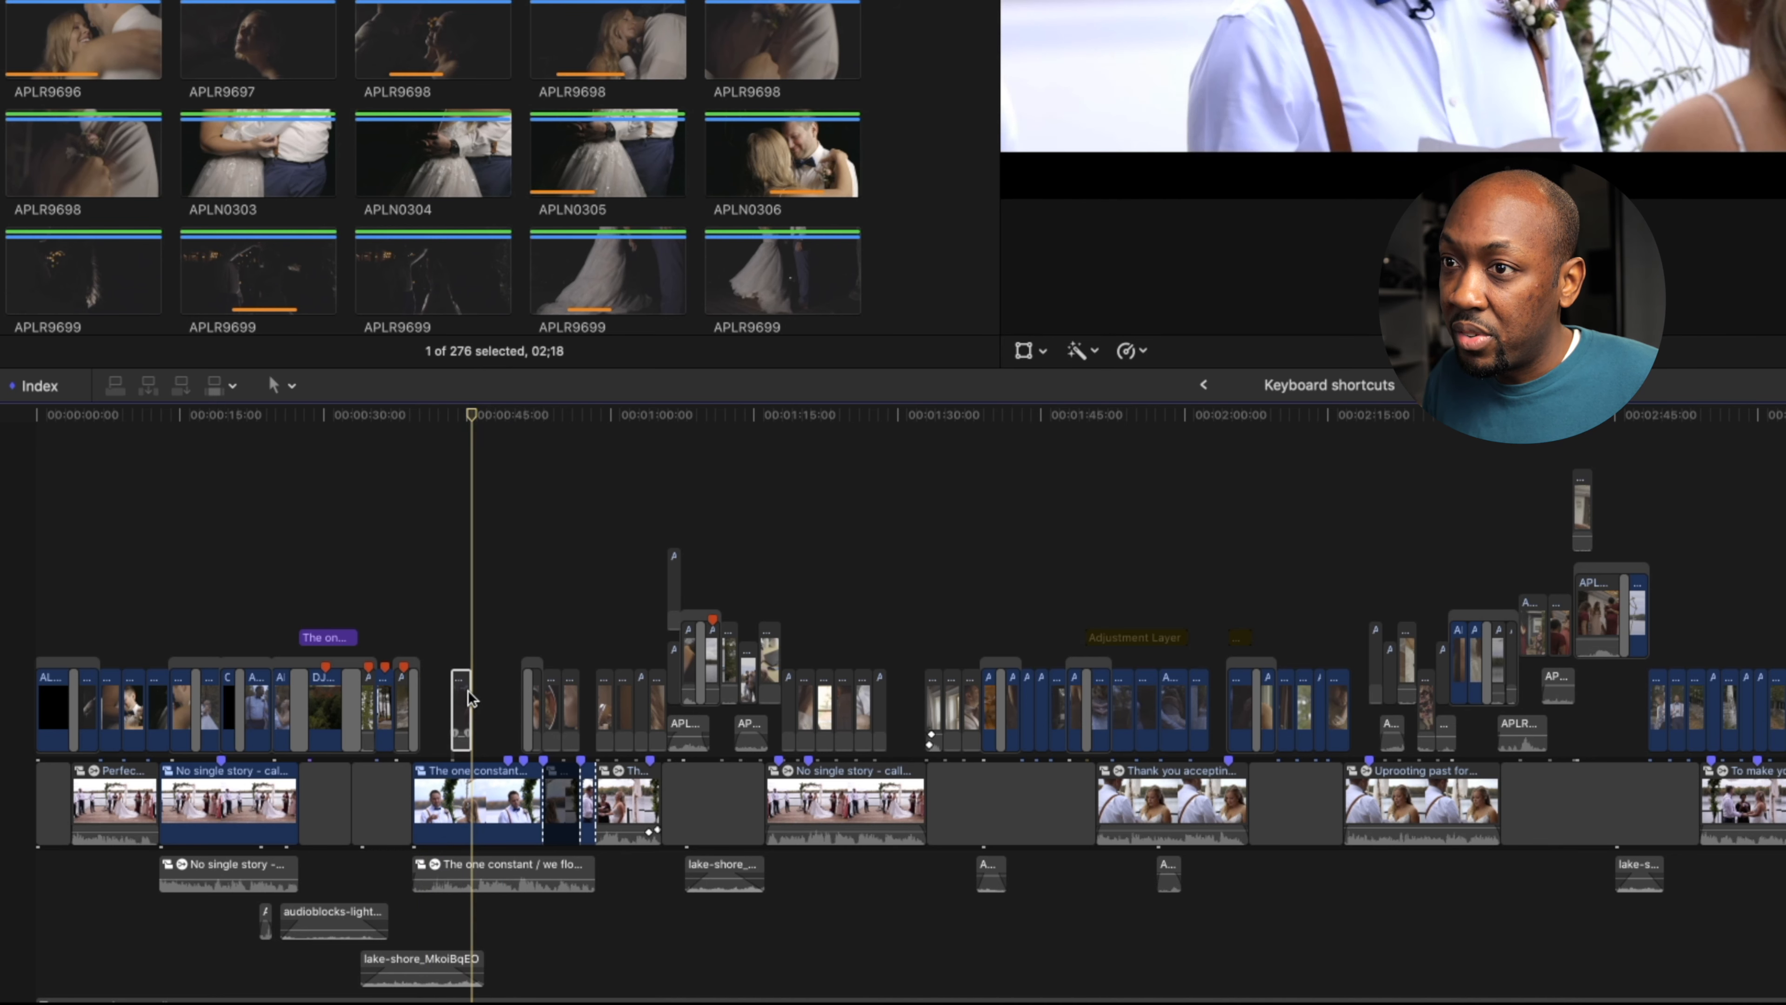
pyautogui.press('q')
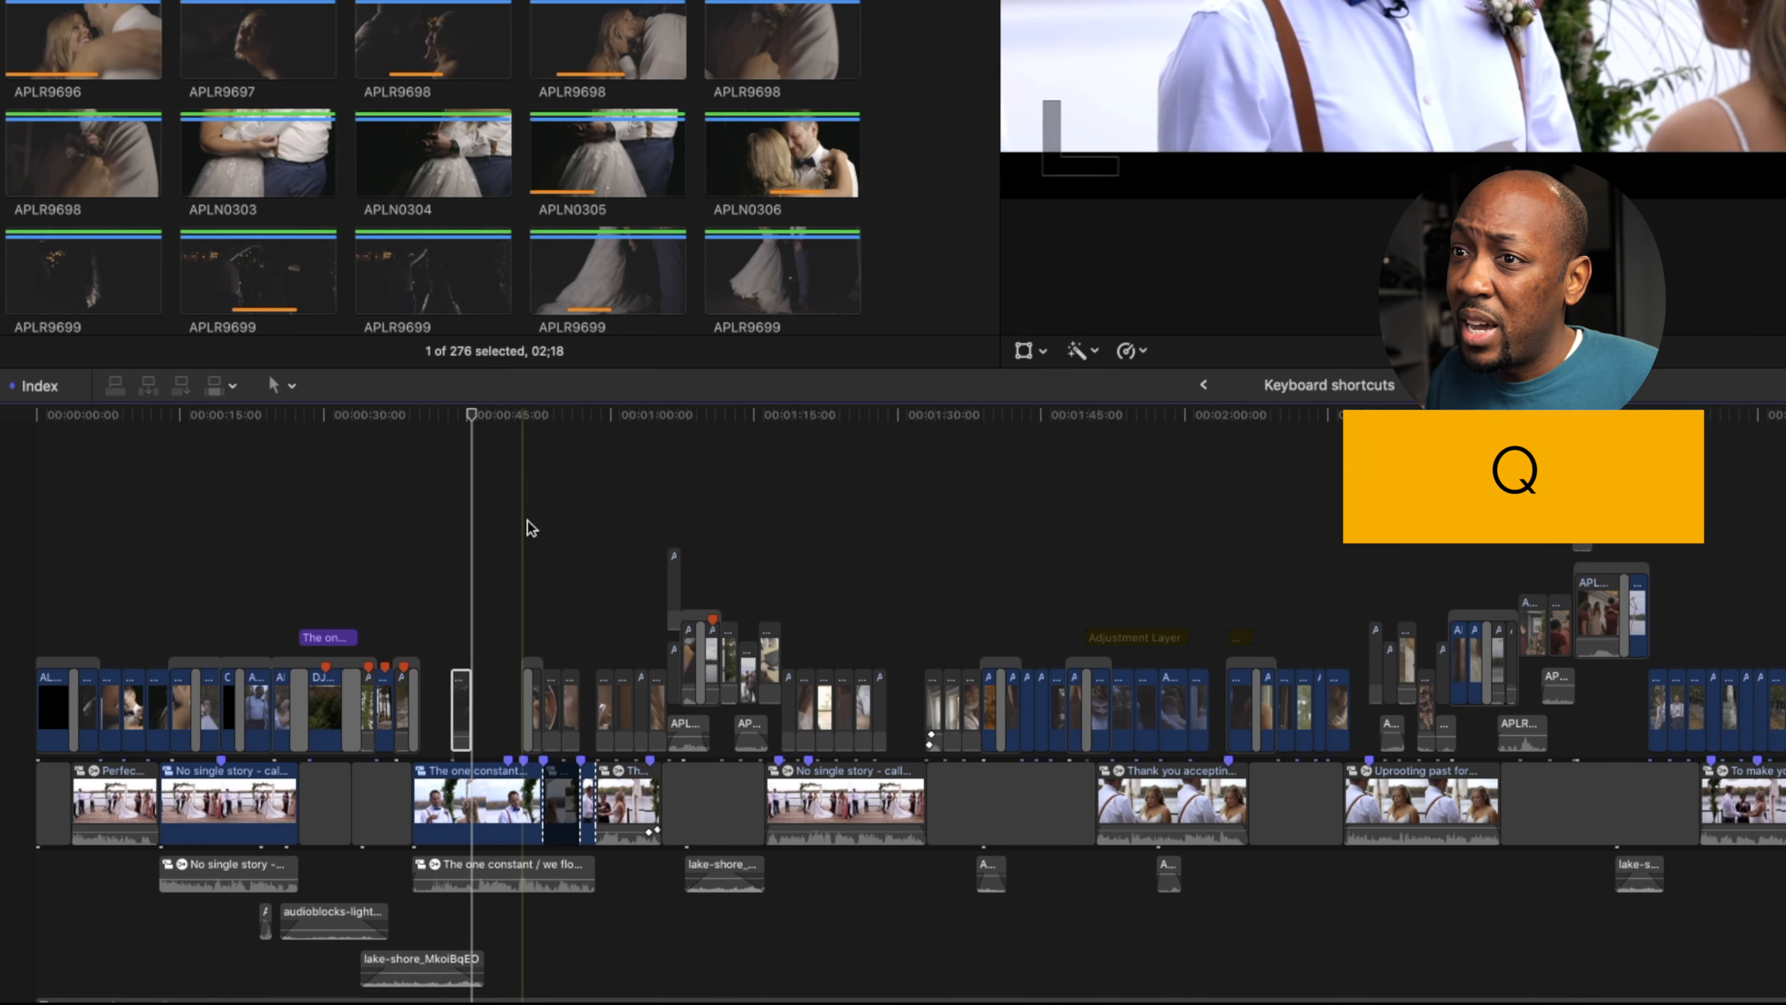
pyautogui.moveTo(468, 688); pyautogui.dragTo(211, 491)
# - Select another APLR9699 range and connect it above the storyline at about 00:00:21, 00:00:26, 00:00:33 and 00:00:37
pyautogui.click(239, 455)
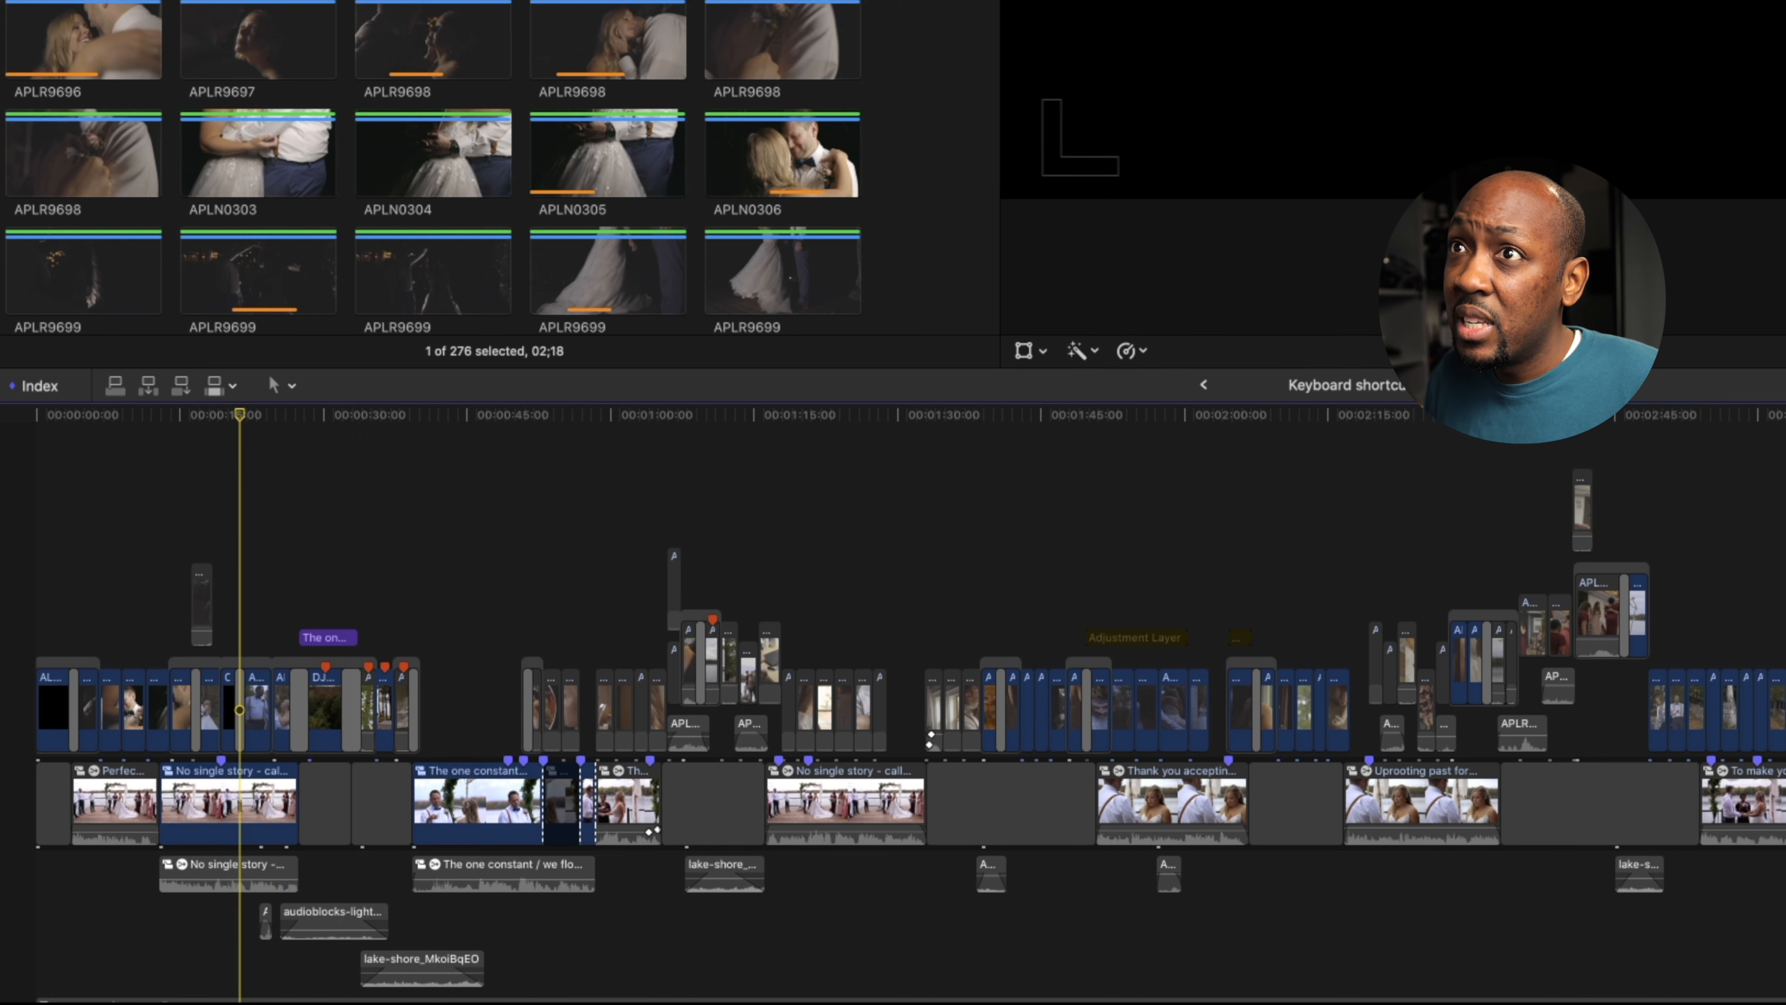
pyautogui.press('super+1')
pyautogui.press('Down')
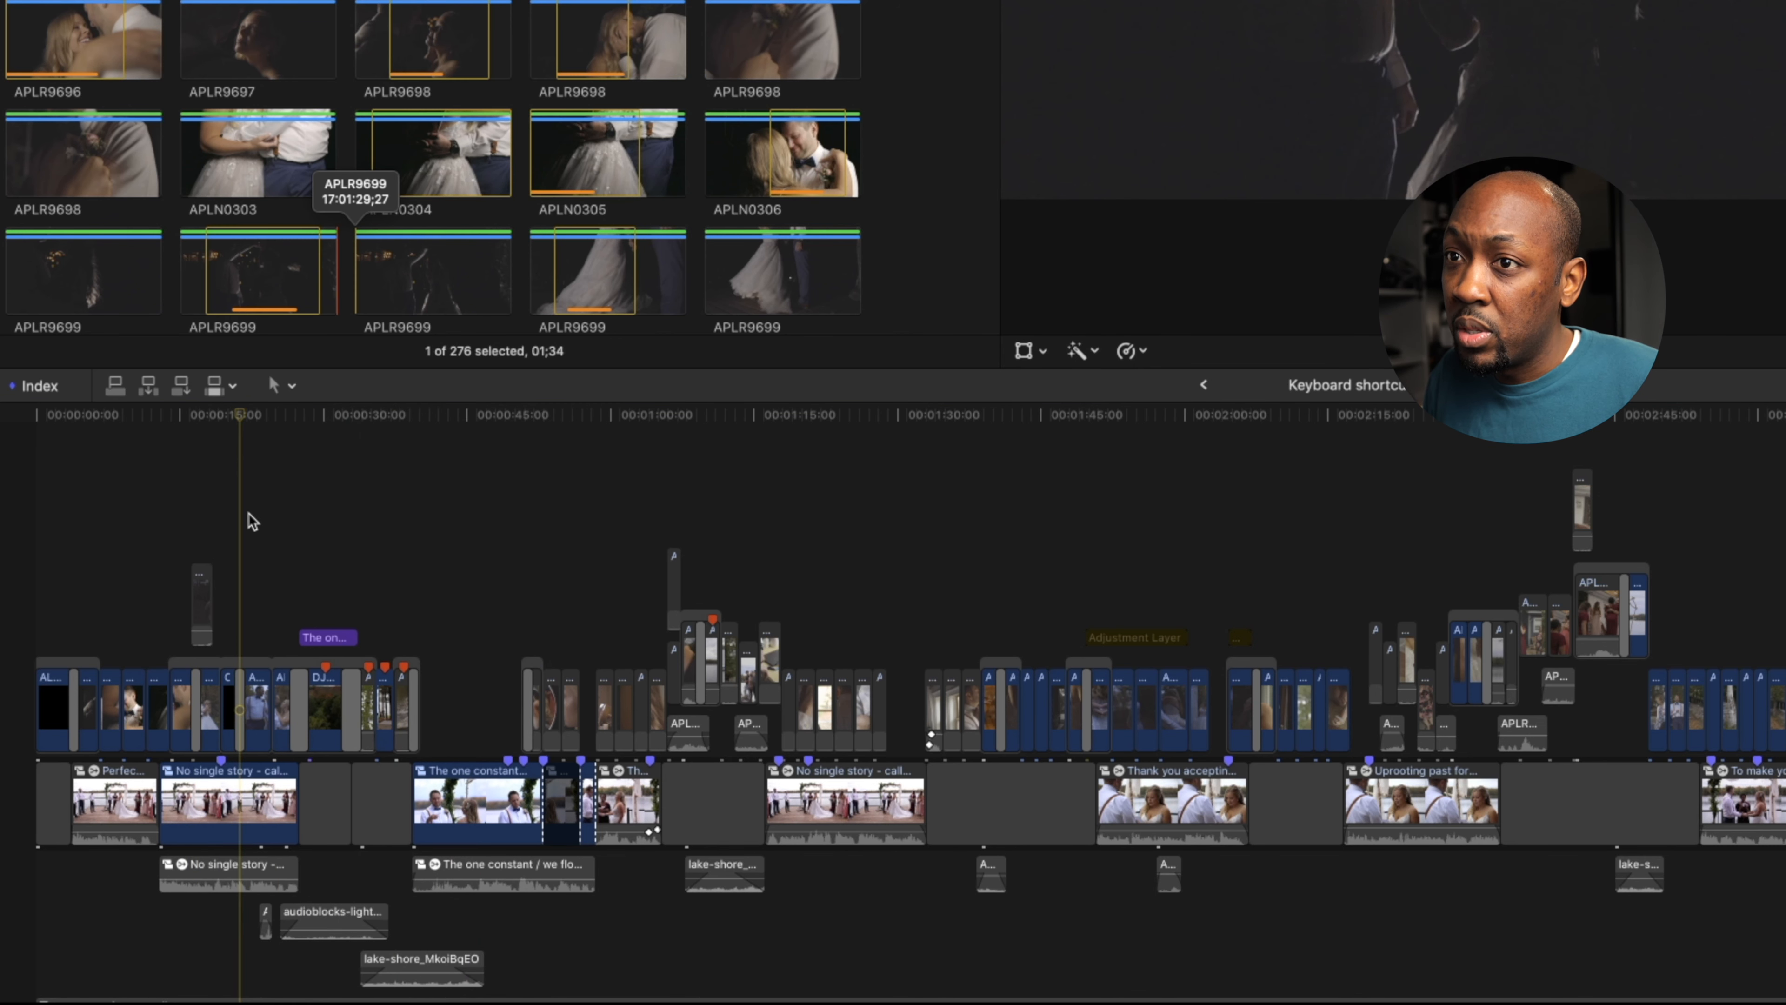
pyautogui.press('q')
pyautogui.click(286, 517)
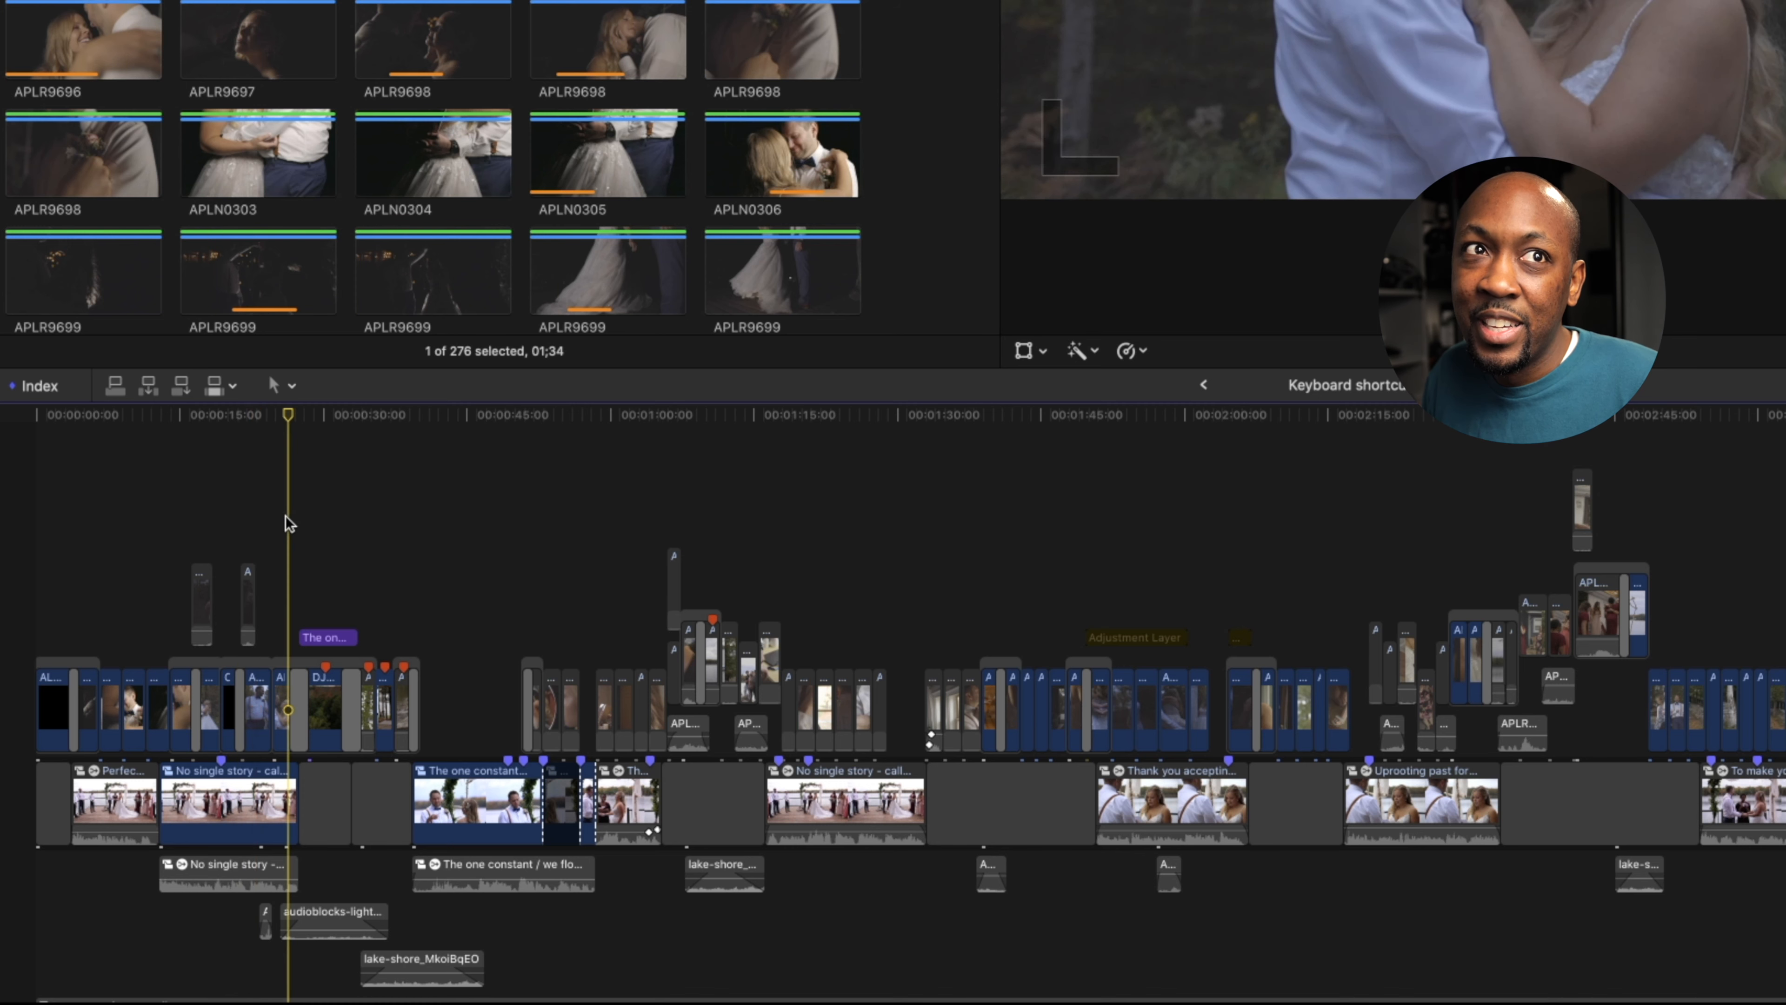
pyautogui.press('q')
pyautogui.click(358, 524)
pyautogui.press('q')
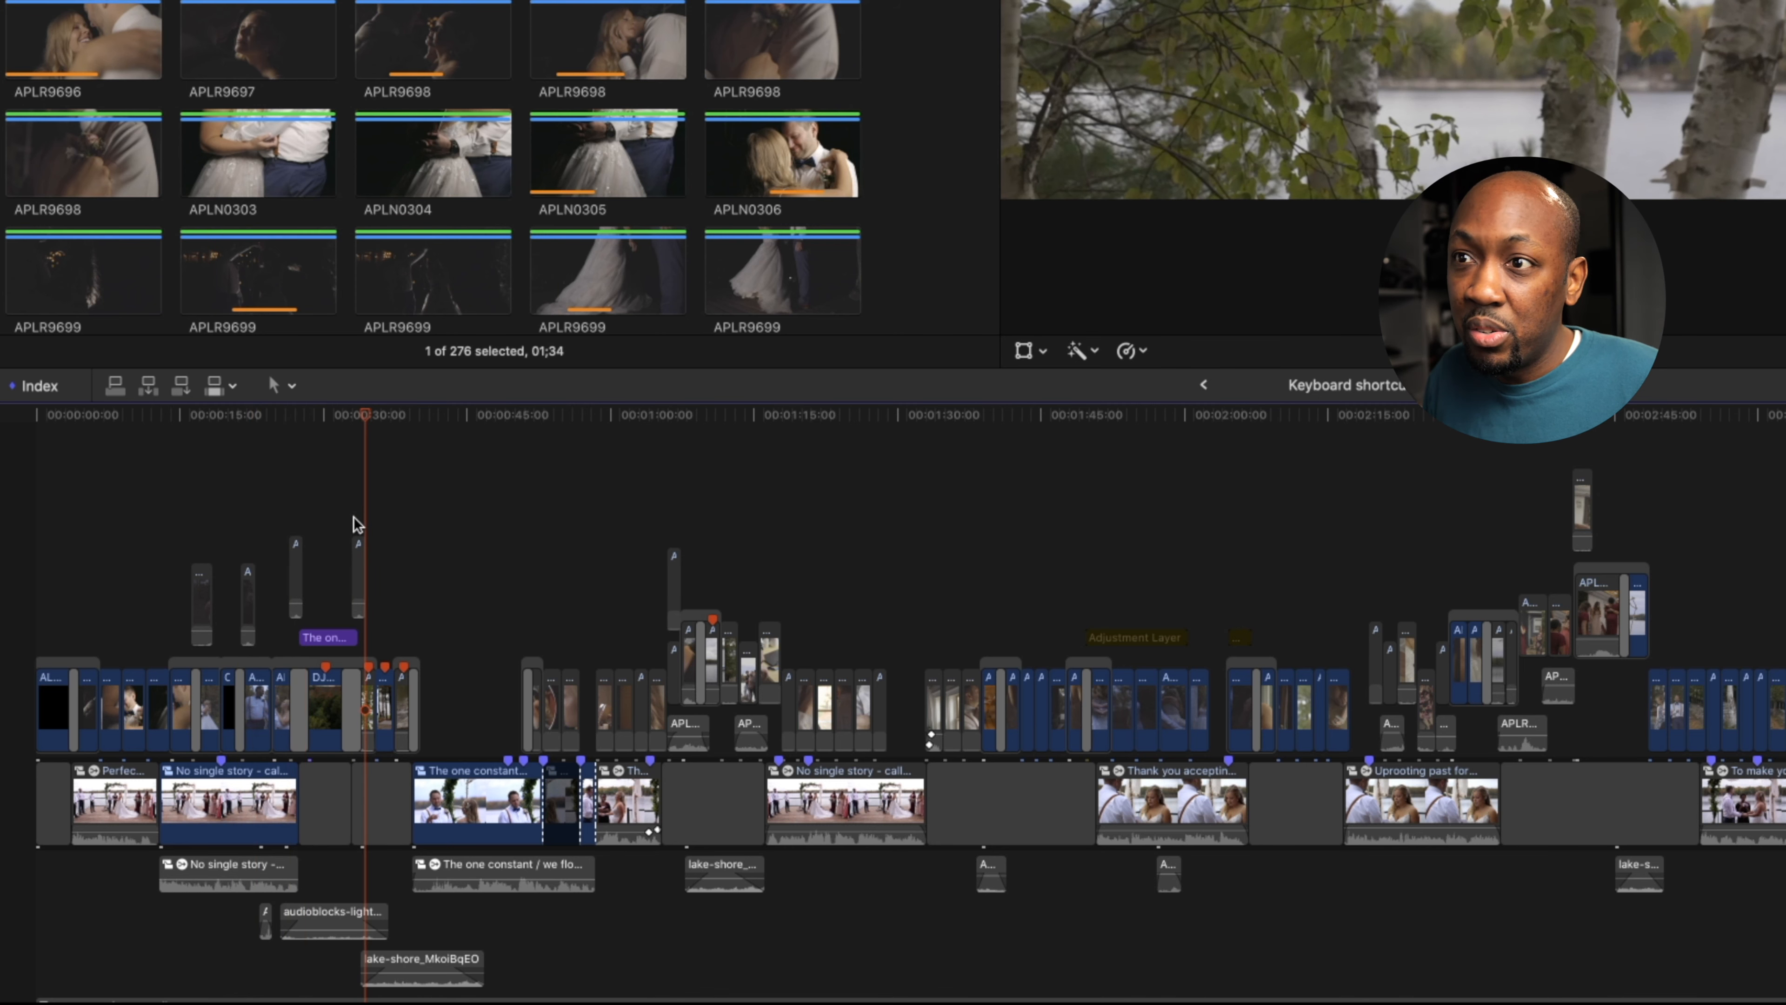
pyautogui.click(394, 519)
pyautogui.press('q')
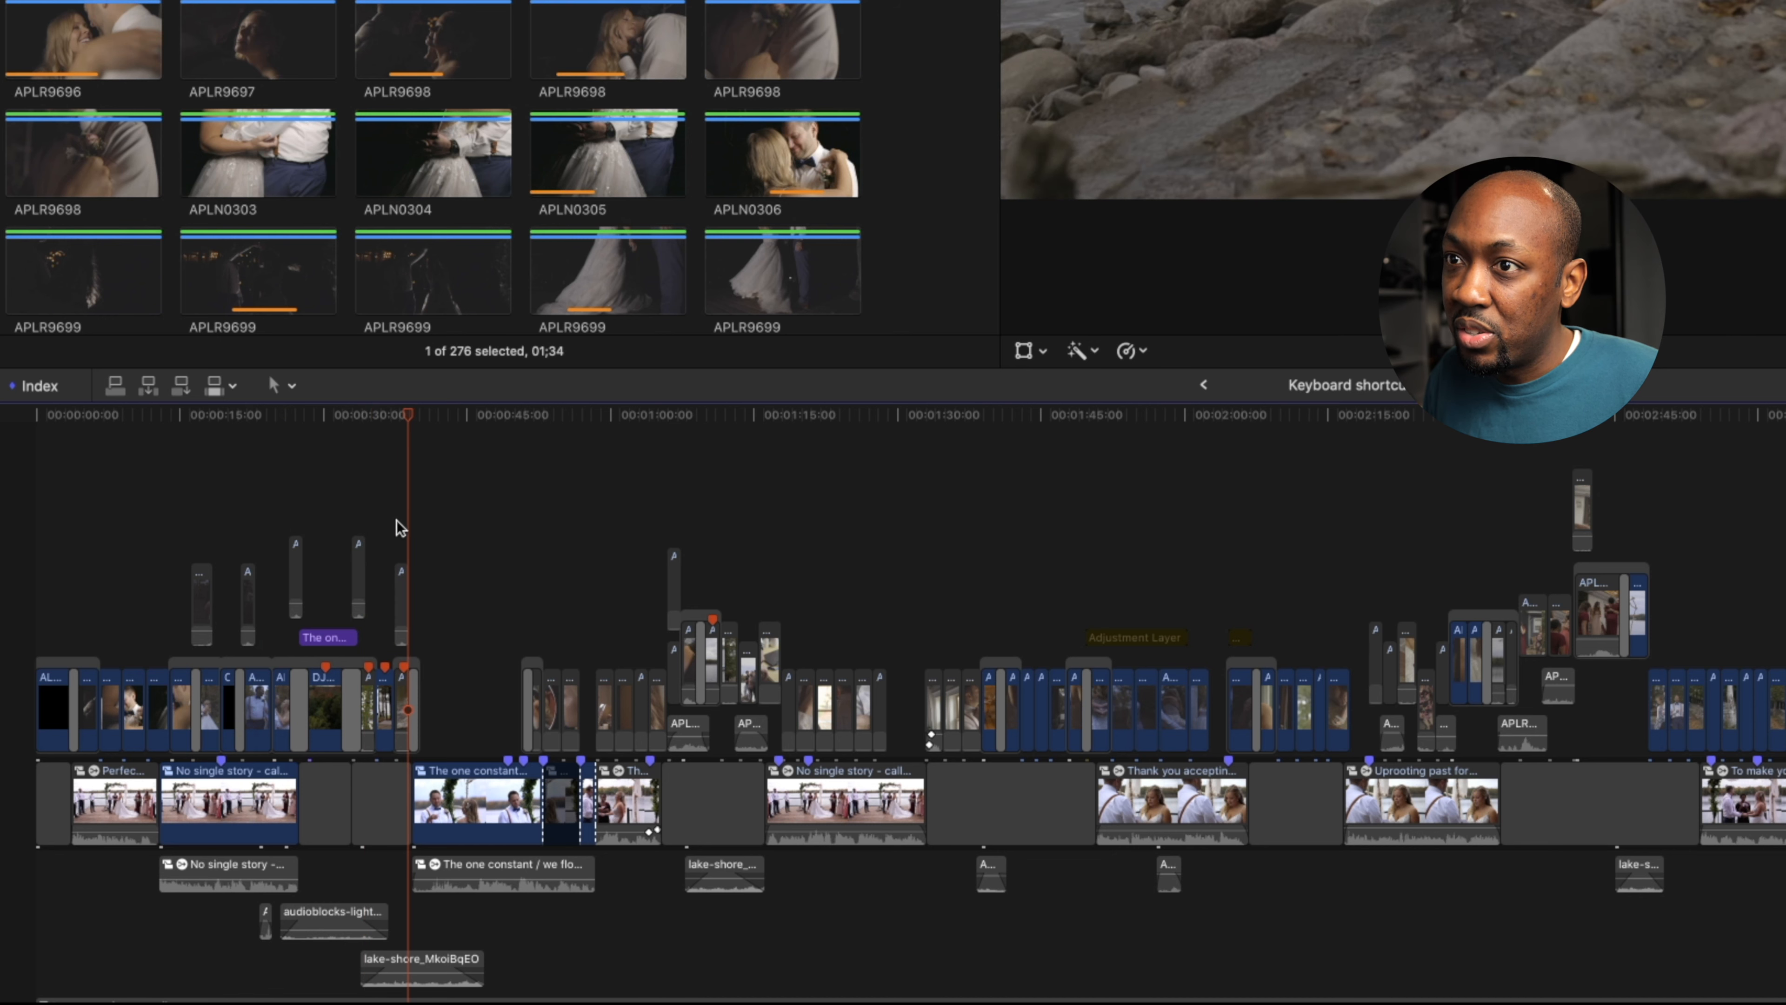
# - Play the last connected APLR9699 clip, and delete all five connected test clips between about 00:00:16 and 00:00:38
pyautogui.click(399, 524)
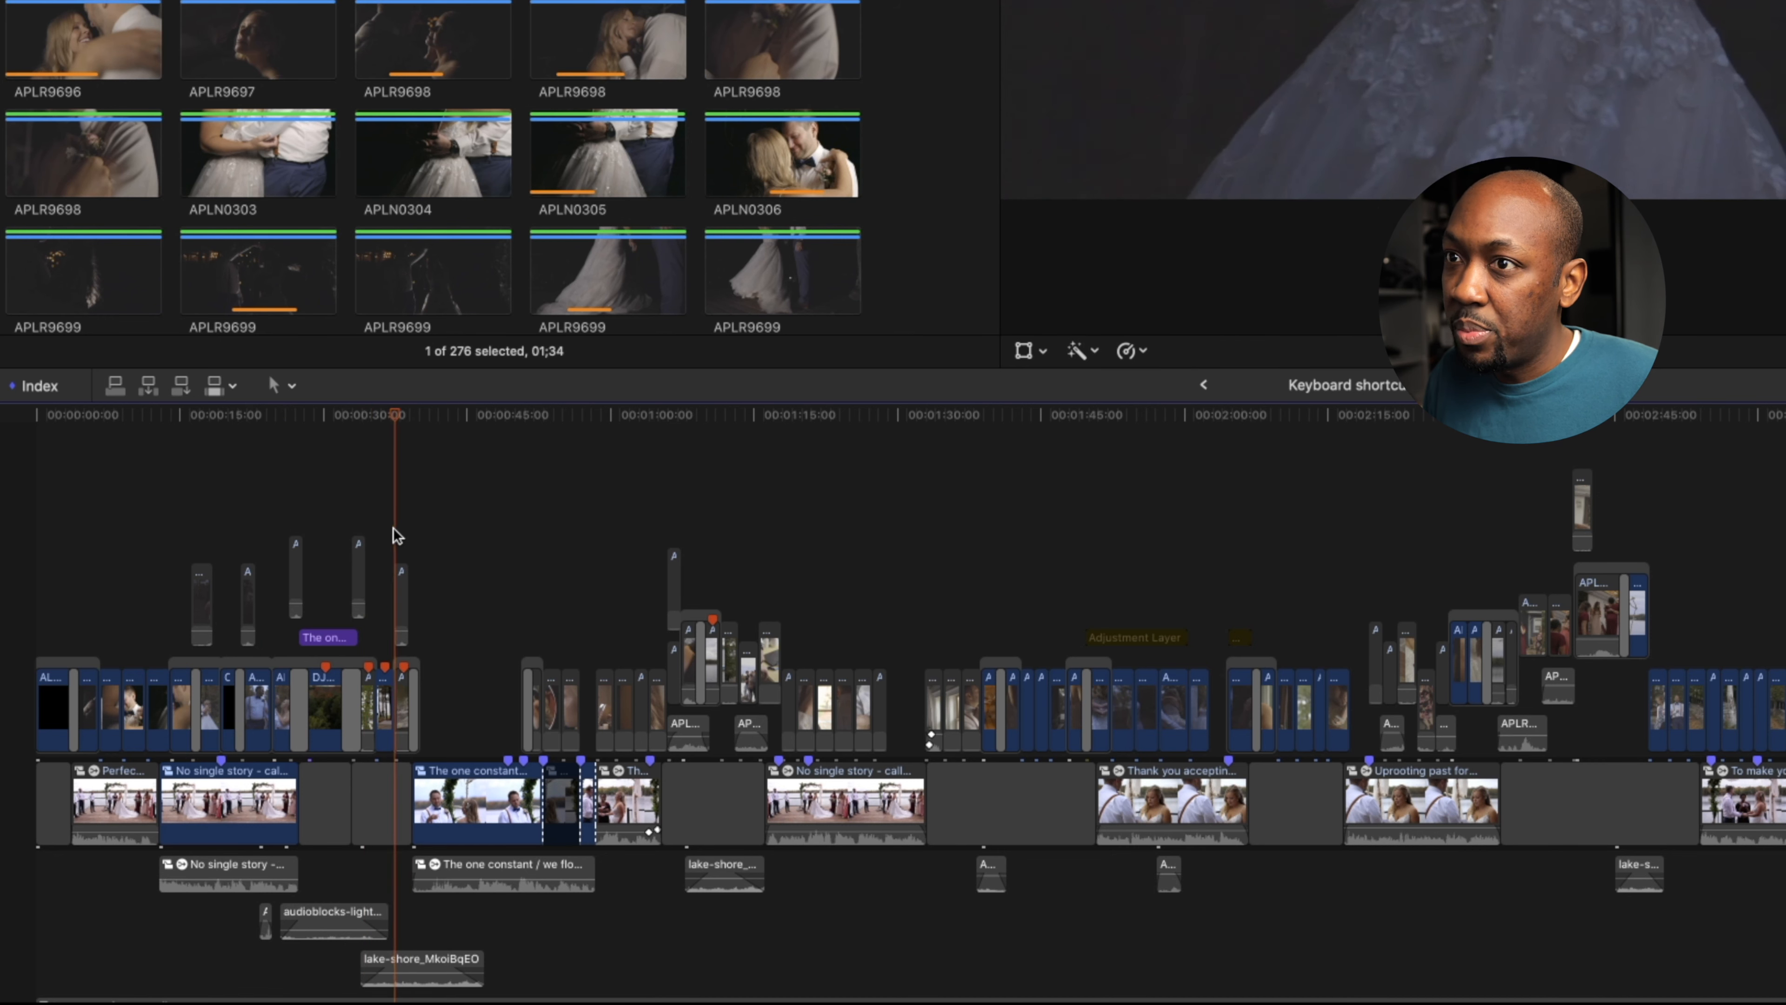
pyautogui.press('space')
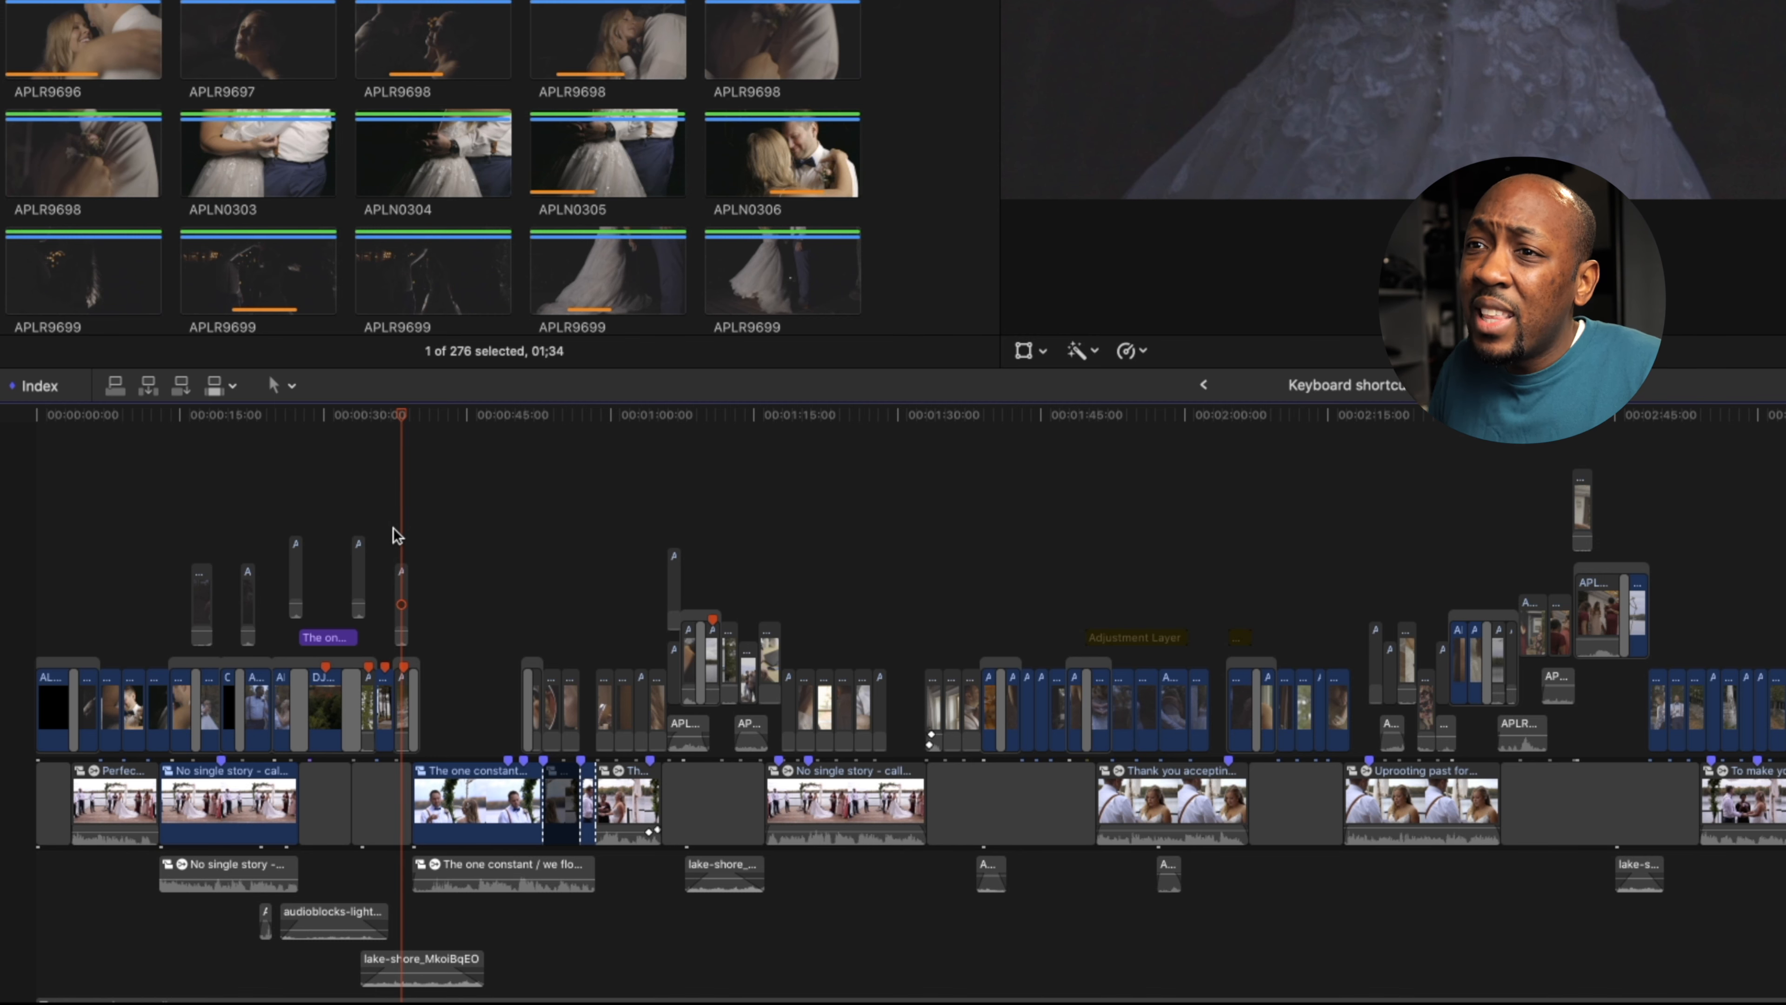
pyautogui.moveTo(423, 550); pyautogui.dragTo(211, 592)
pyautogui.press('Delete')
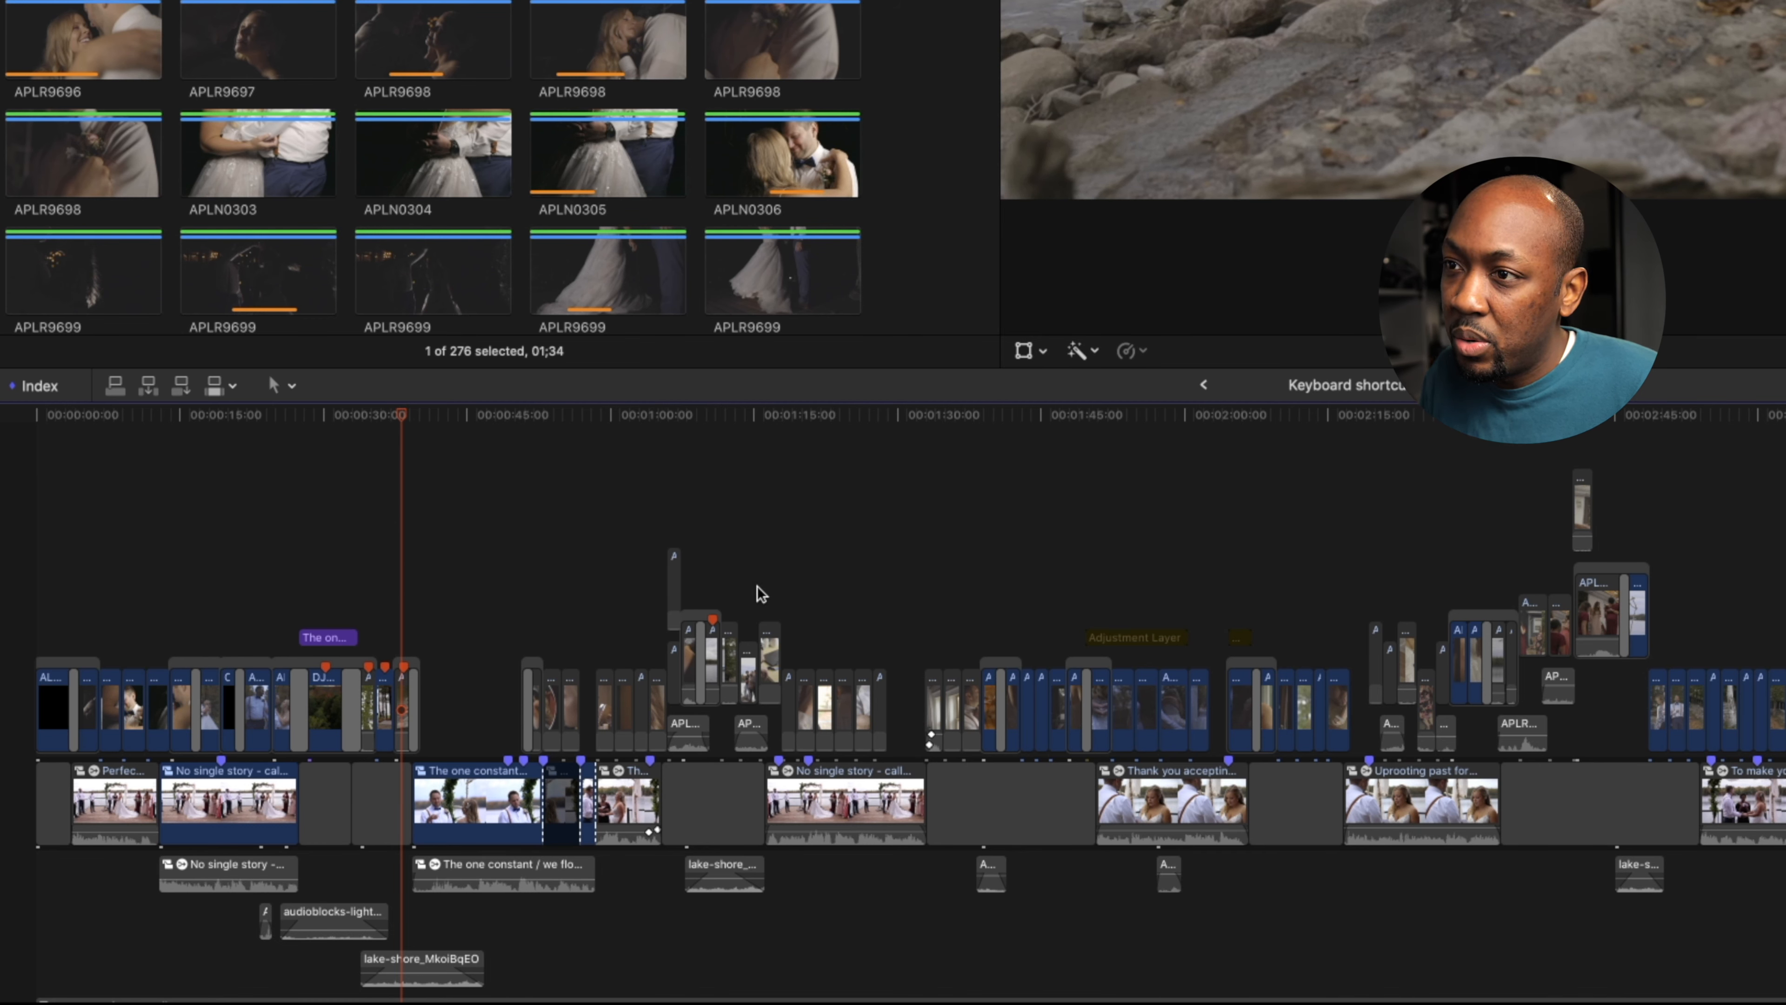
# - Blade the second "No single story" clip in the primary storyline at about 00:01:25, below the group of connected clips
pyautogui.moveTo(802, 643); pyautogui.dragTo(883, 711)
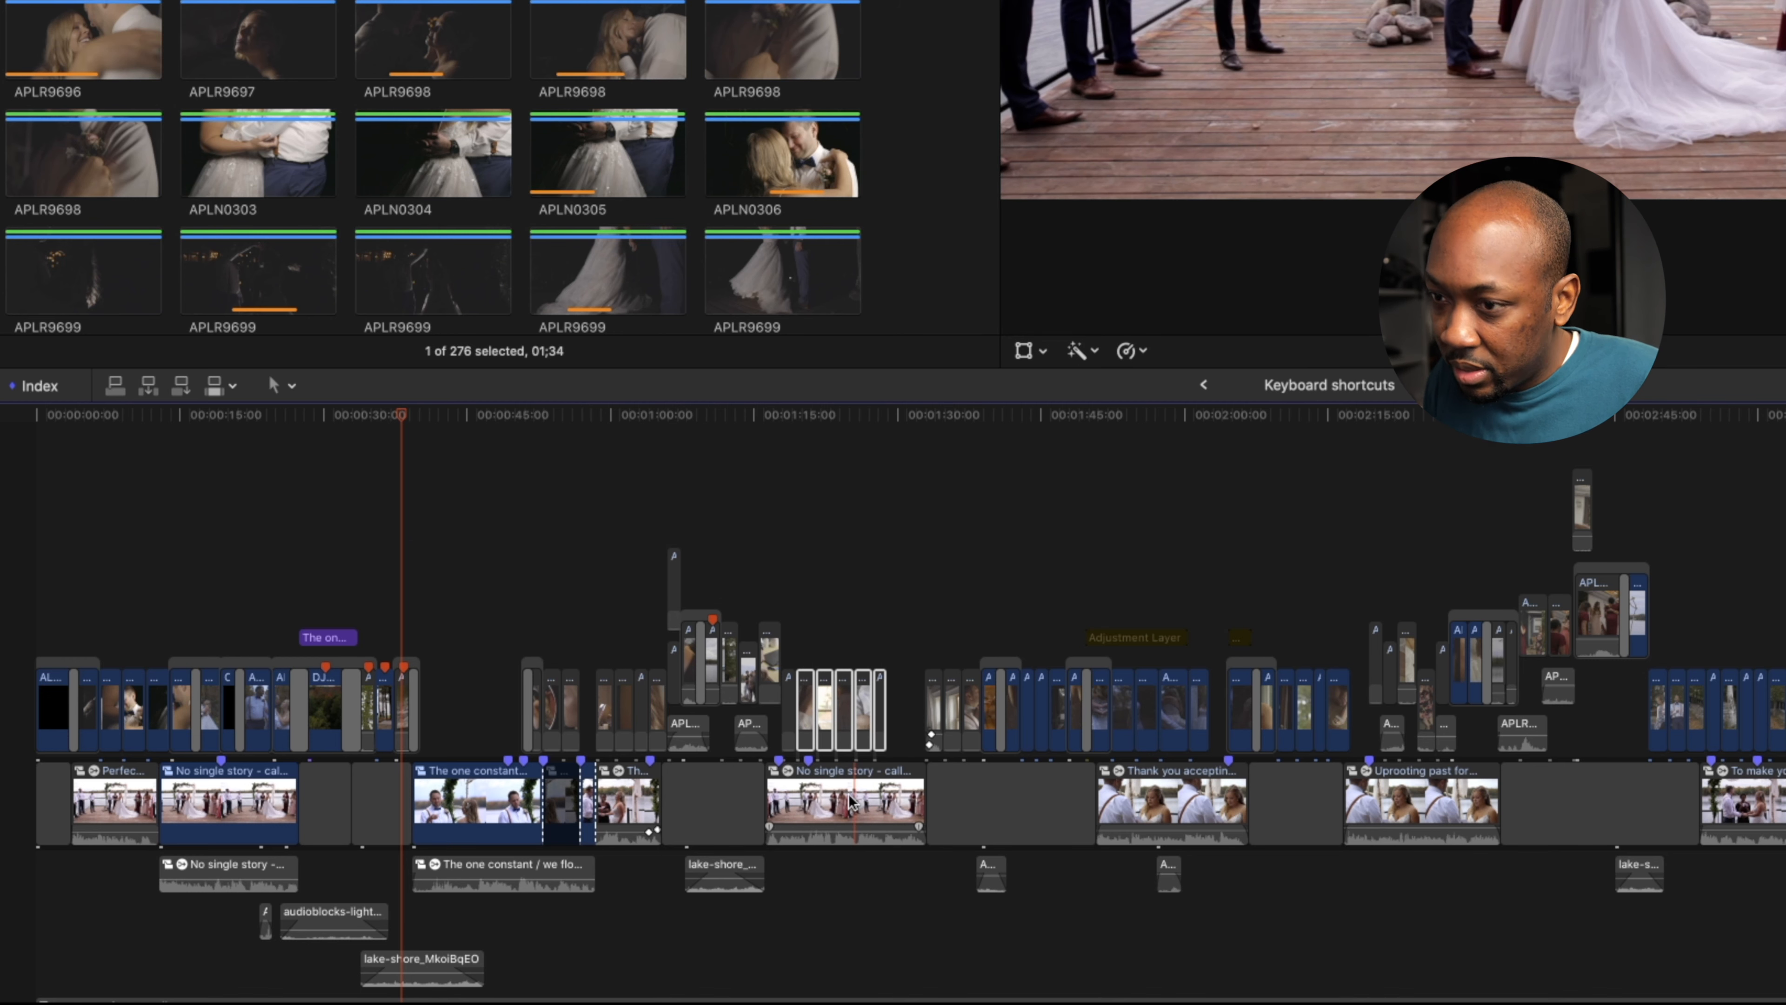
pyautogui.press('super+b')
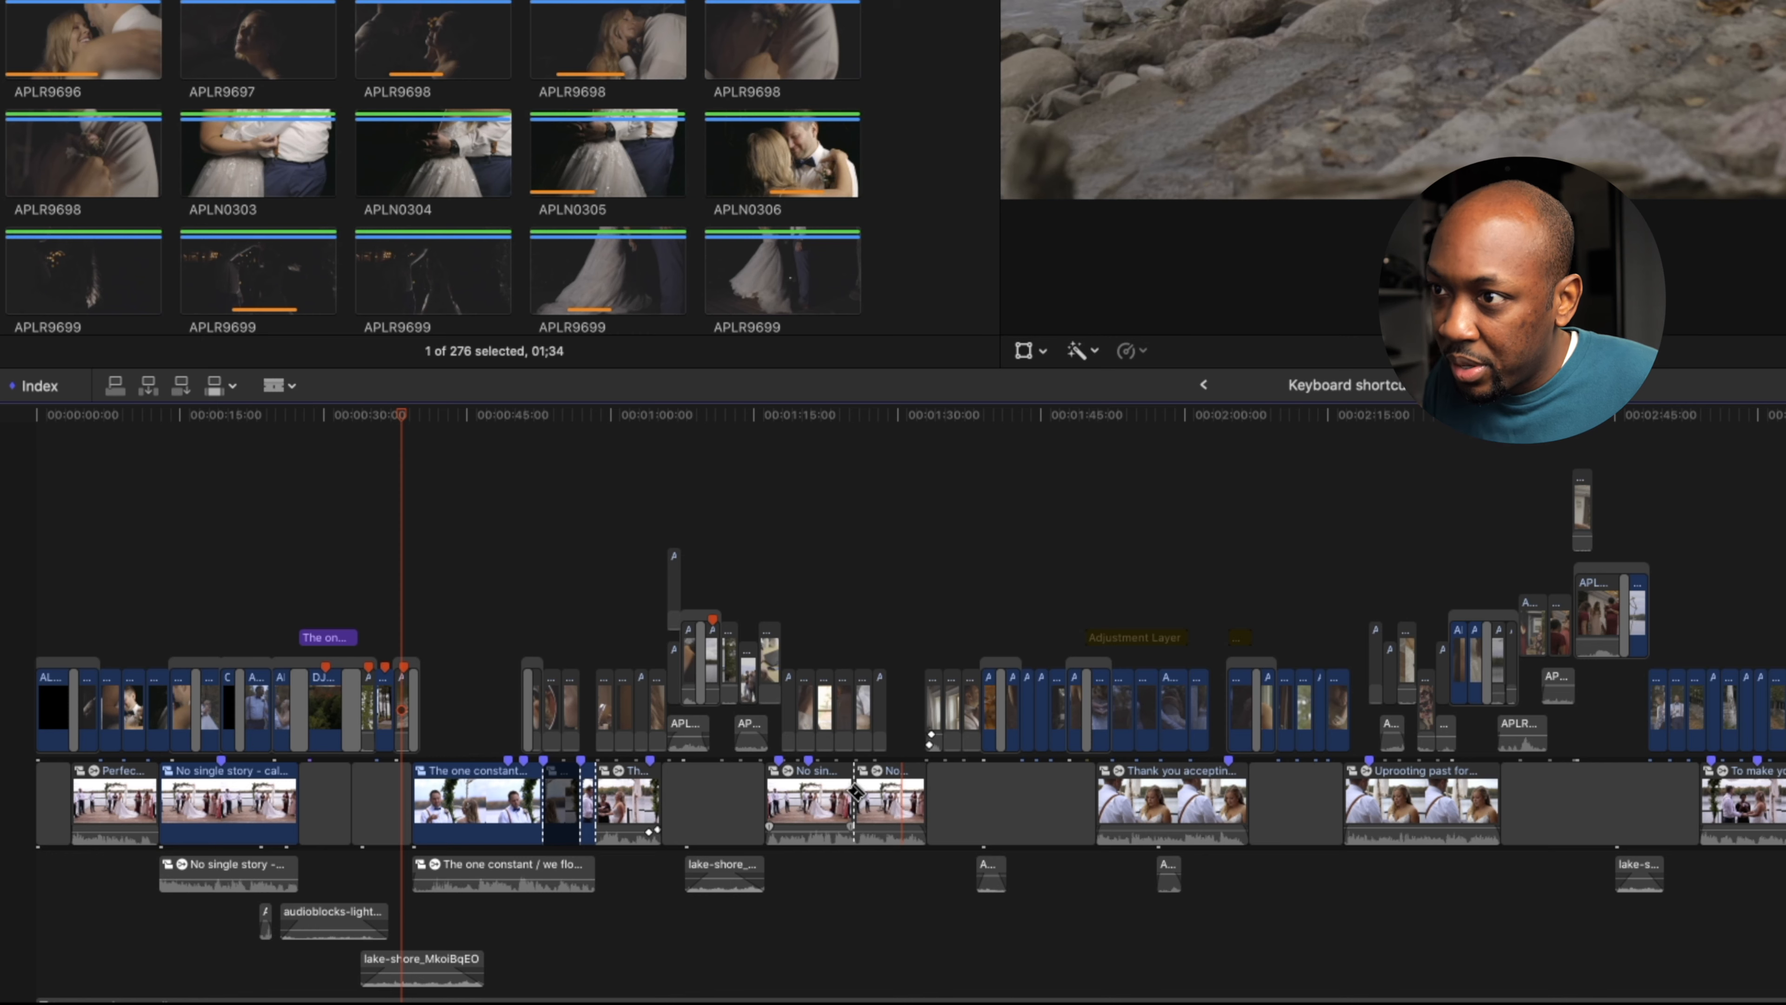
pyautogui.click(843, 797)
# - Try moving the five connected clips into the primary storyline at the cut and lifting them back out
pyautogui.moveTo(907, 651); pyautogui.dragTo(873, 769)
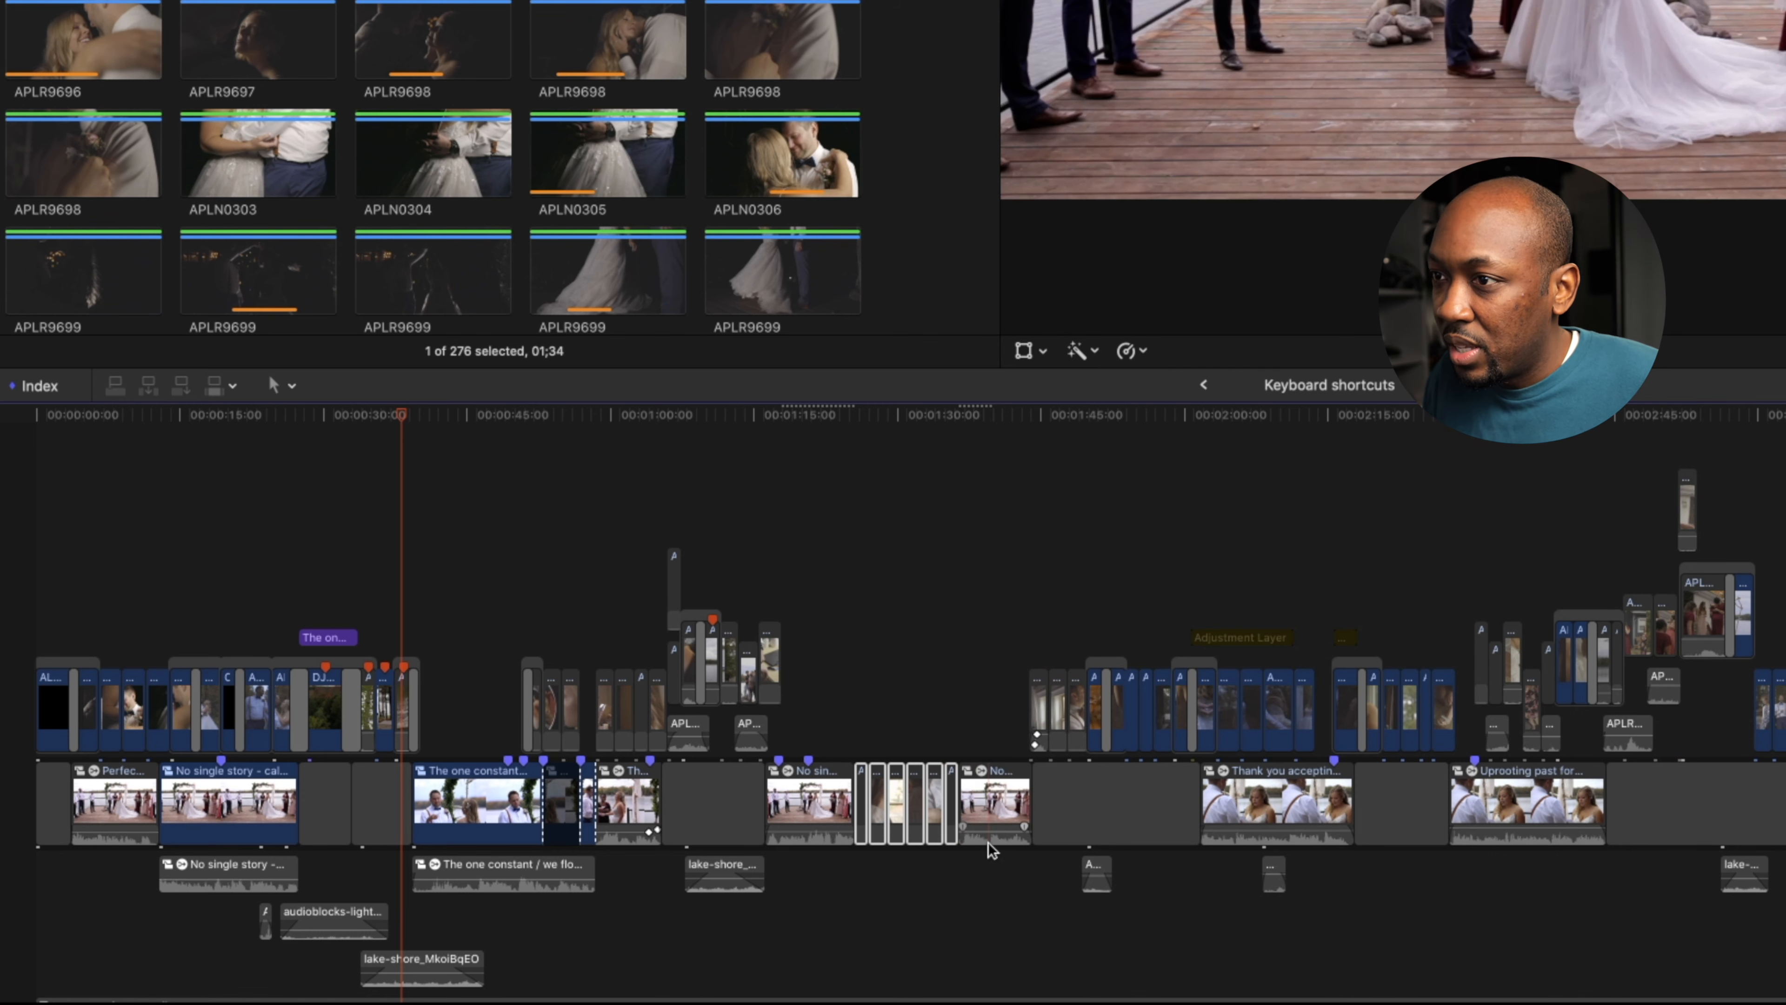
pyautogui.press('alt+super+Up')
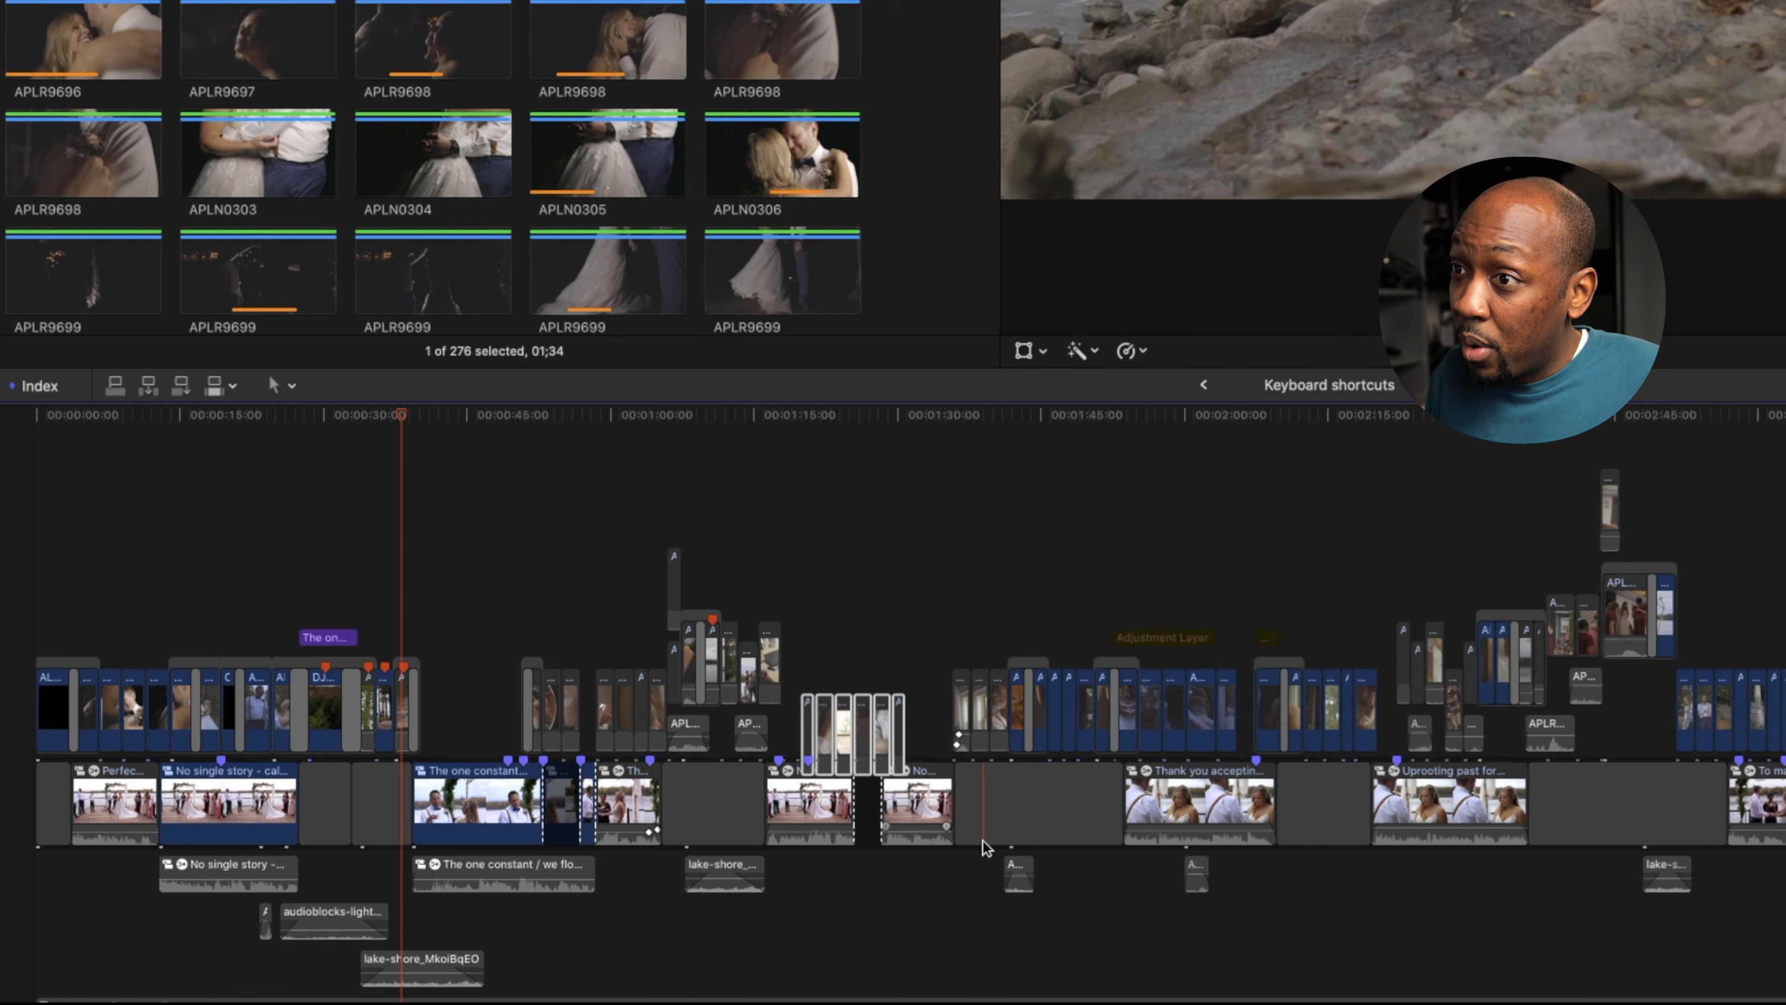
# - Overwrite the five connected clips above the cut "No single story" clip to the primary storyline, undoing and repeating the overwrite once
pyautogui.rightClick(844, 700)
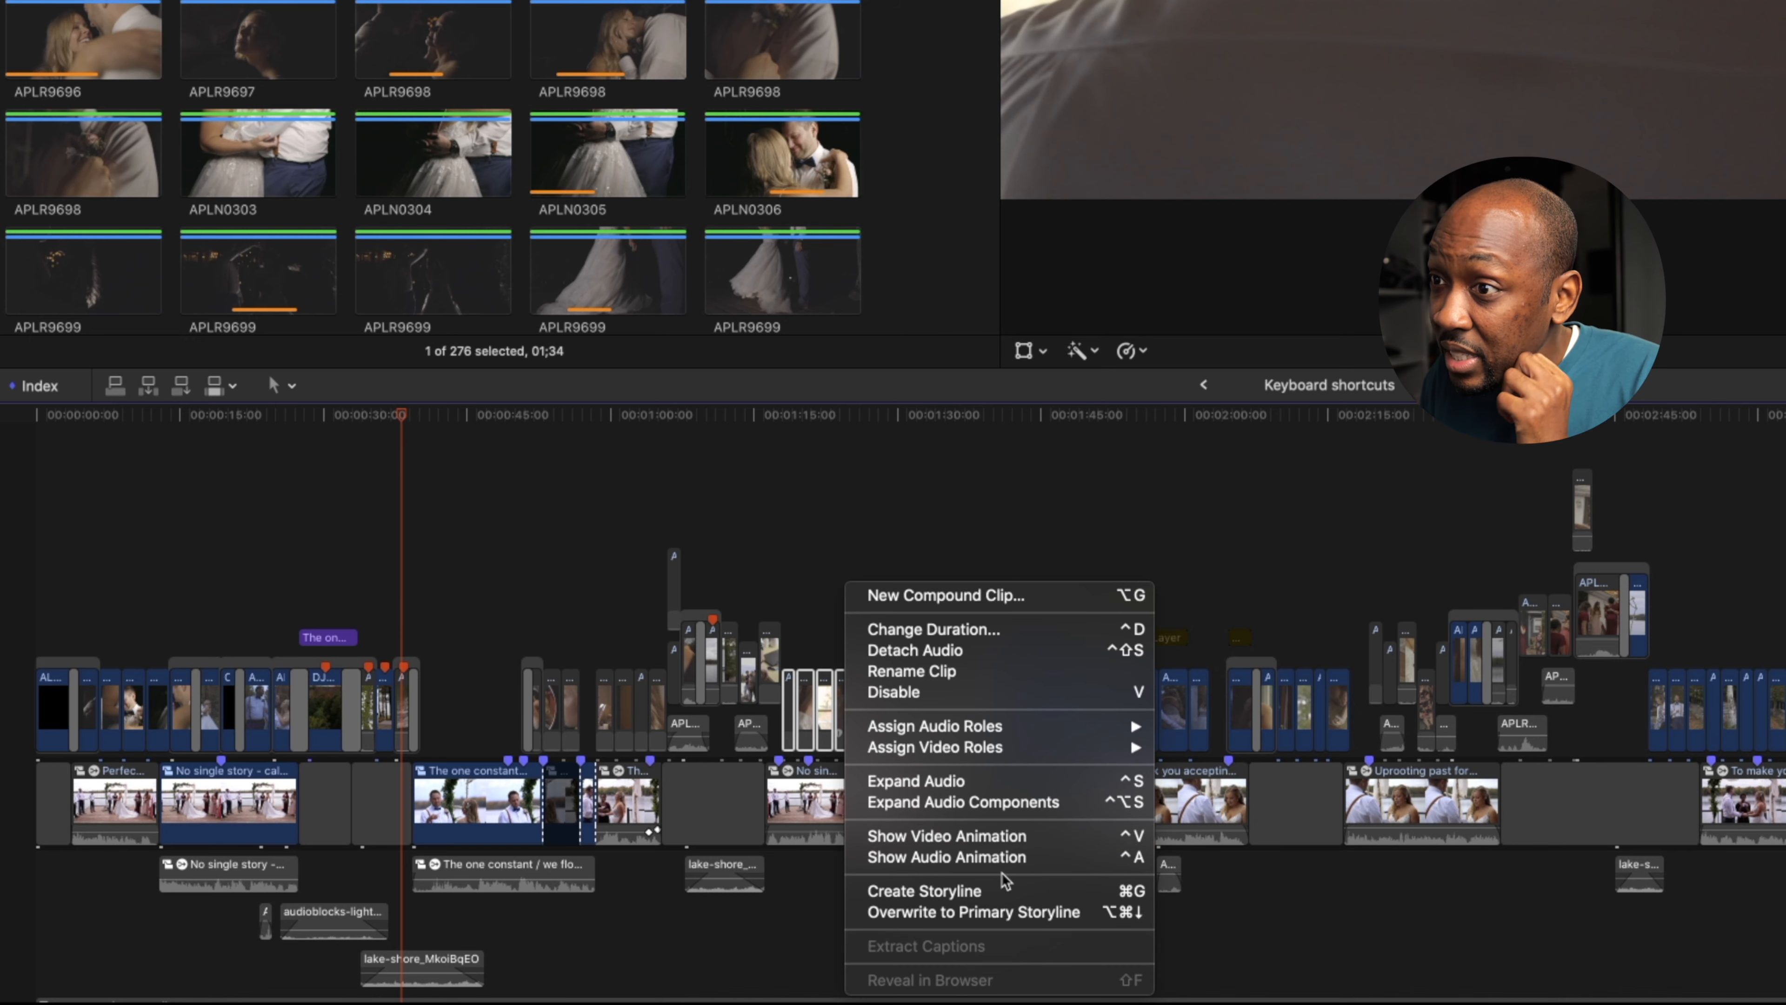
pyautogui.click(978, 910)
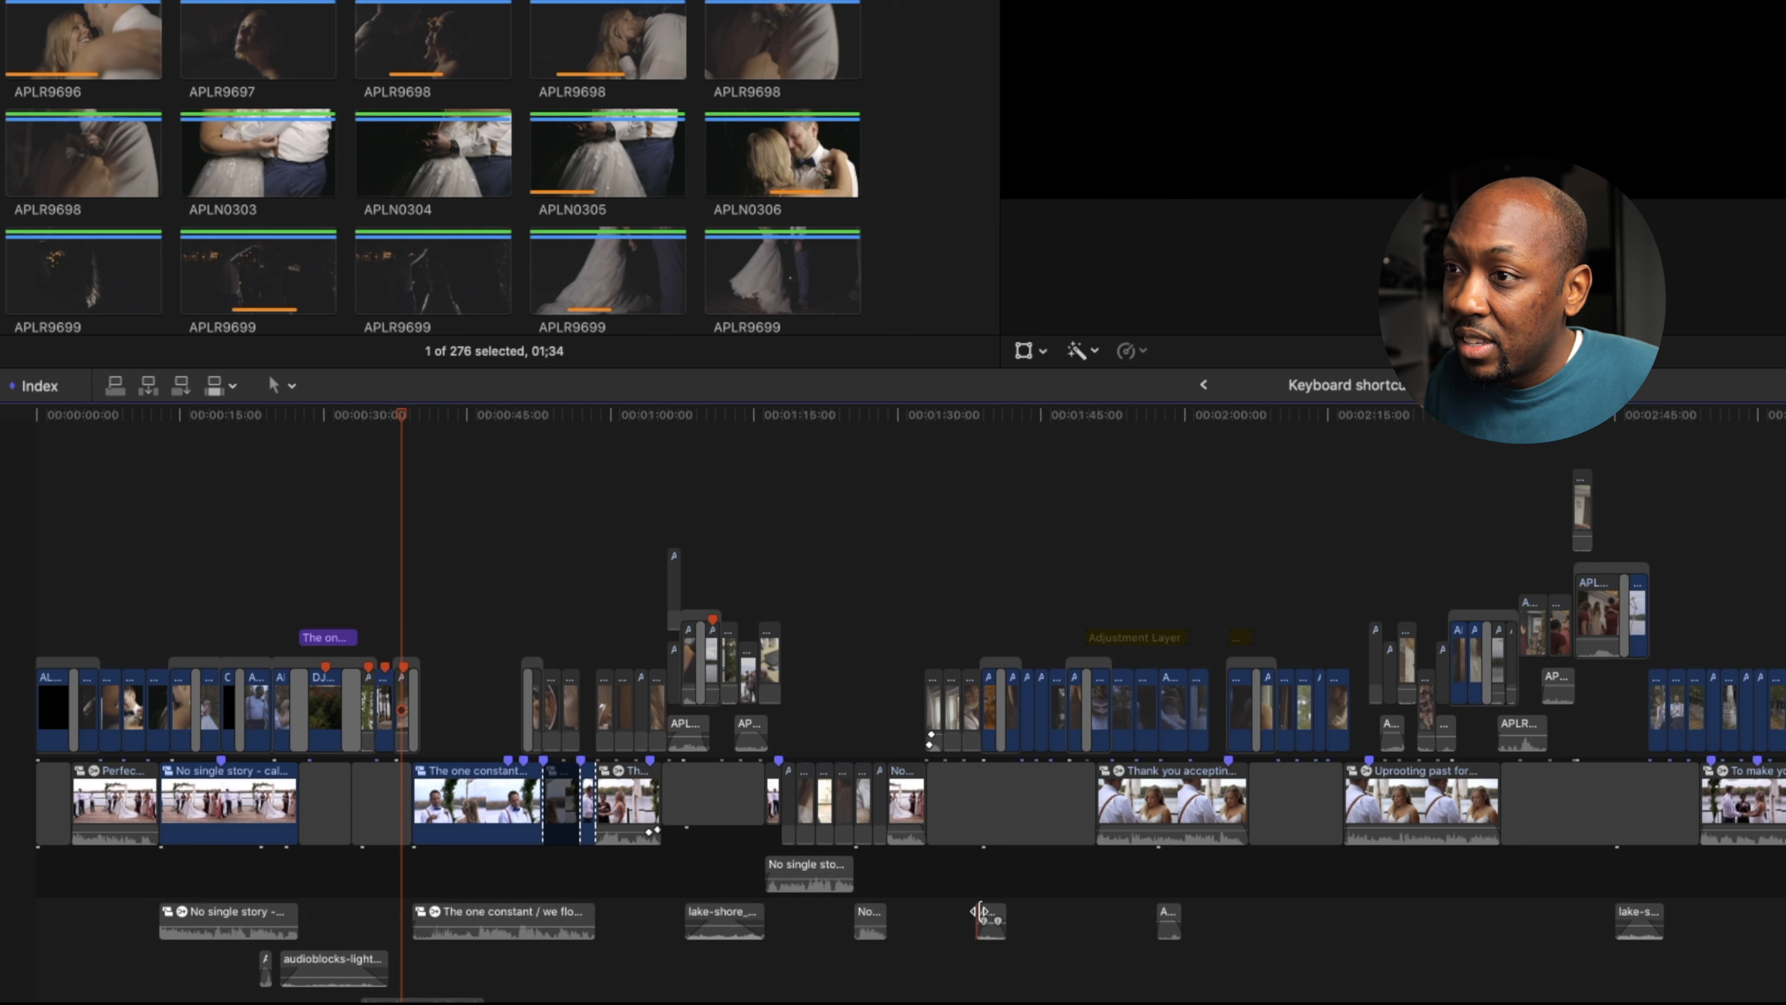
pyautogui.press('super+z')
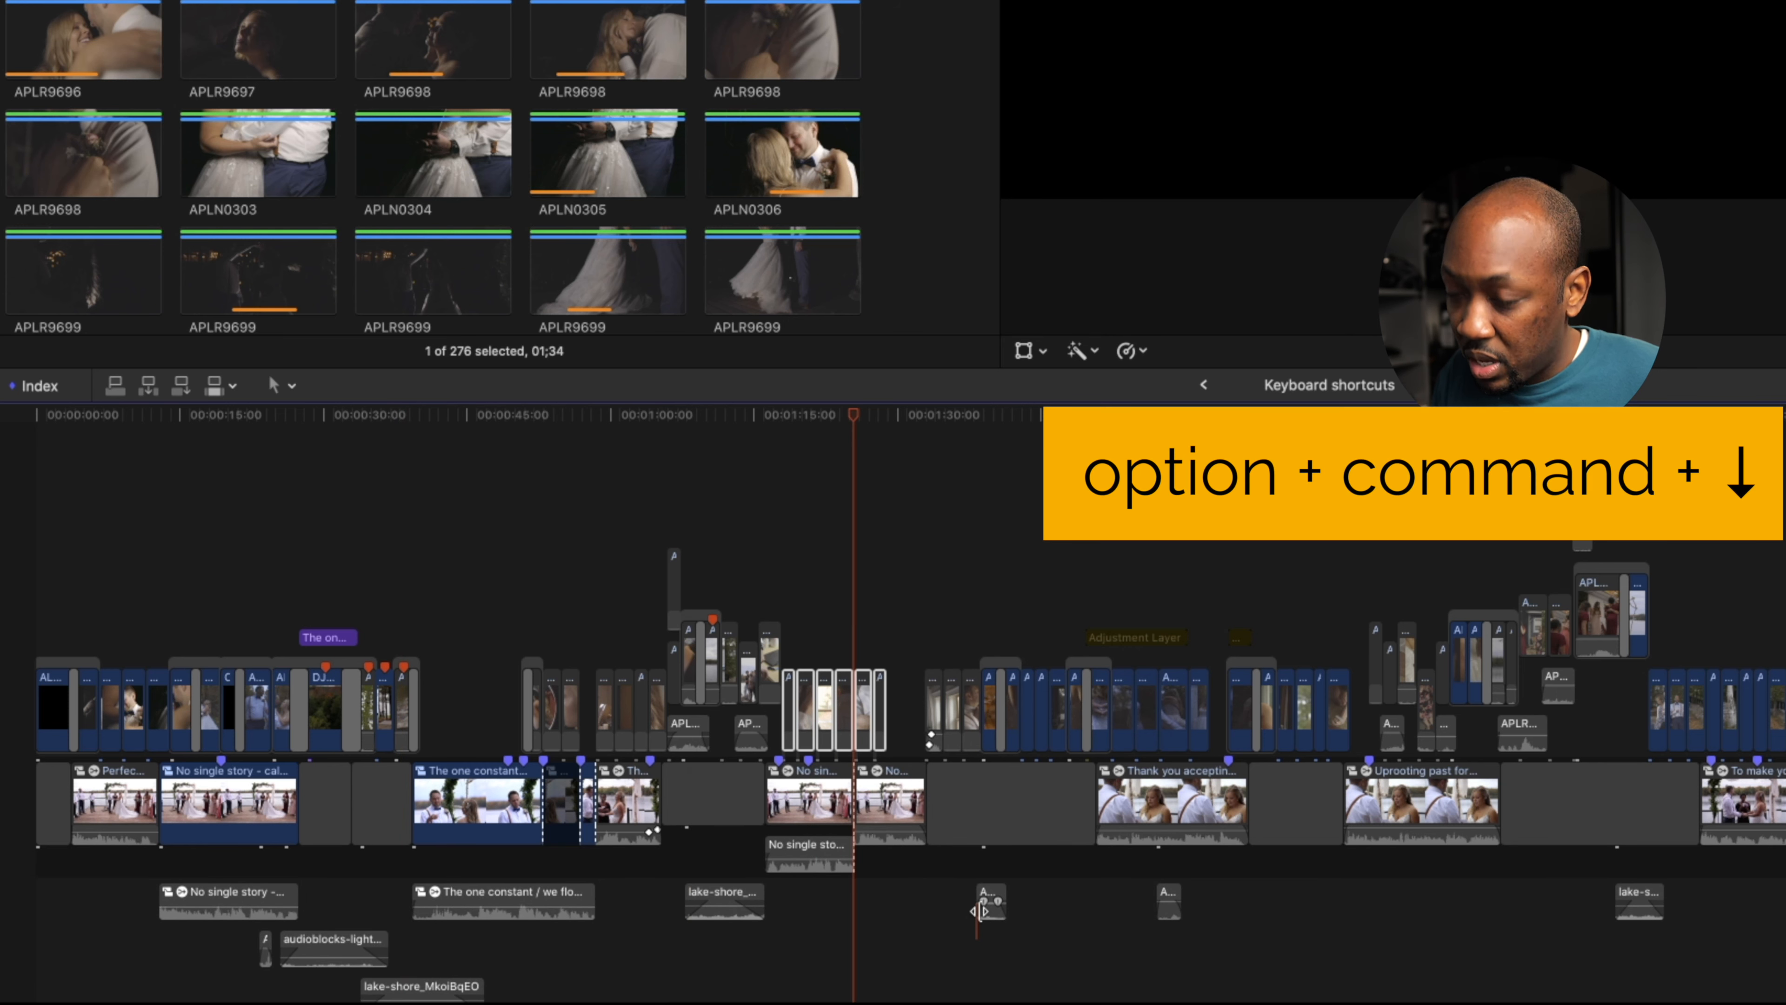
pyautogui.press('alt+super+Down')
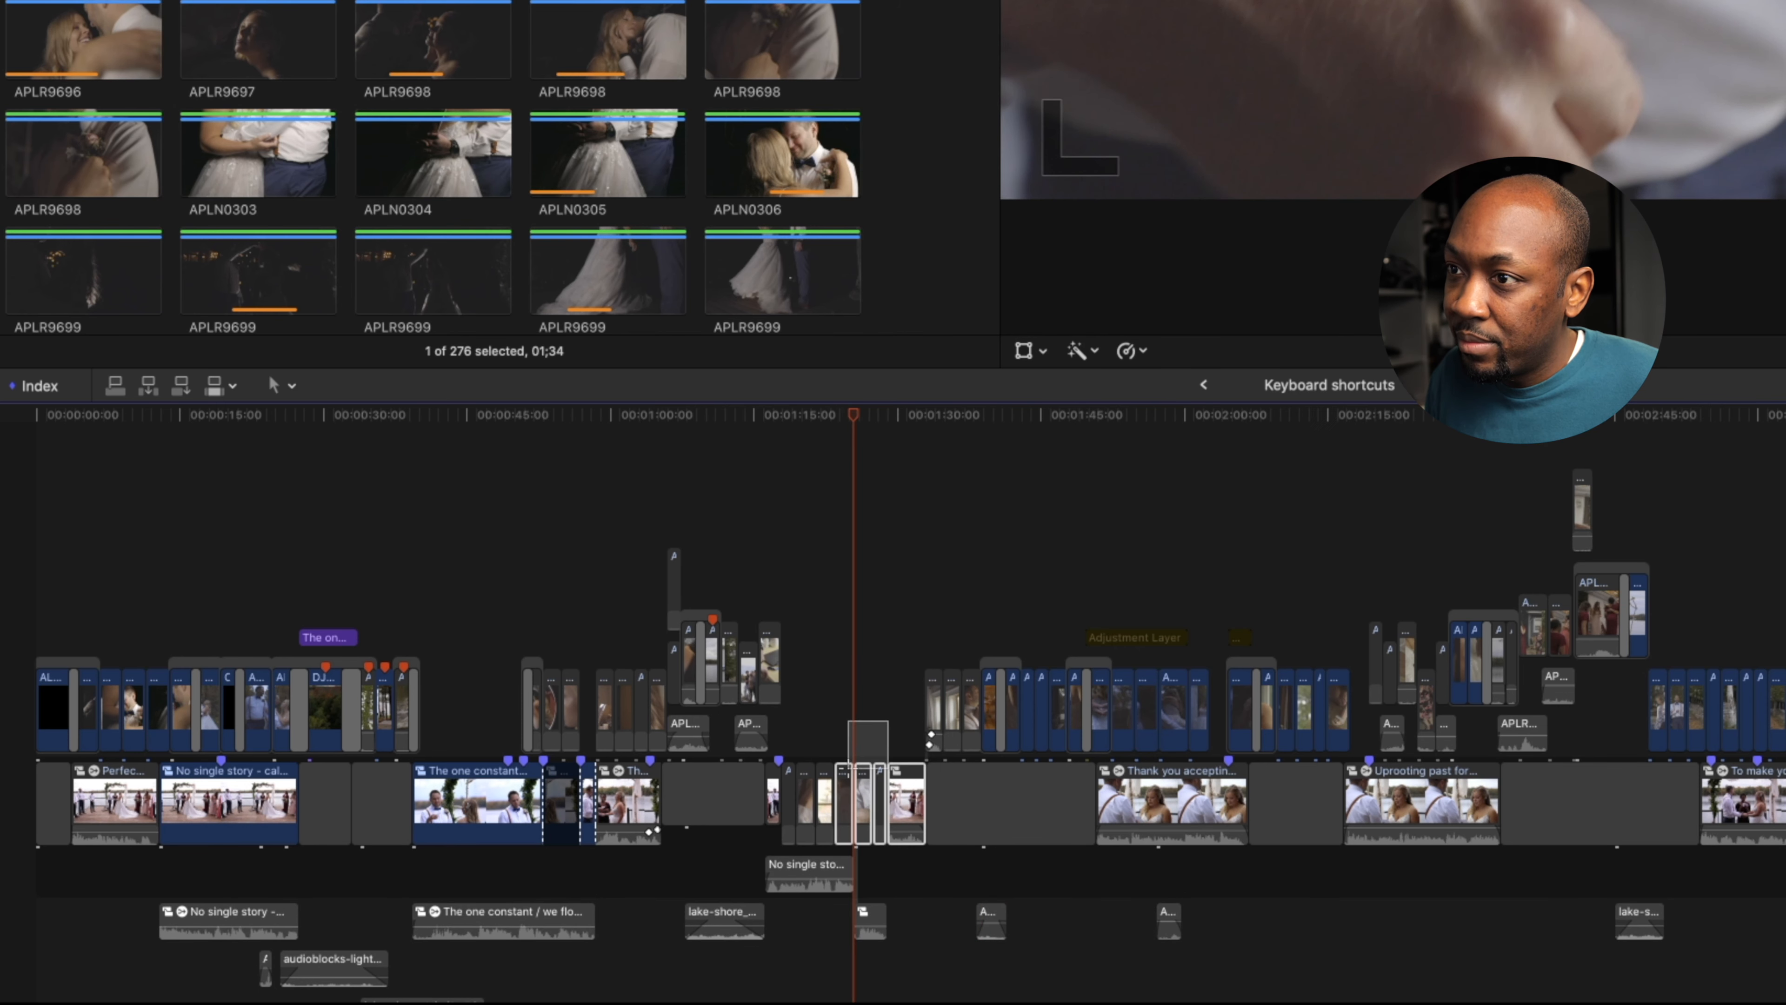
pyautogui.press('Down')
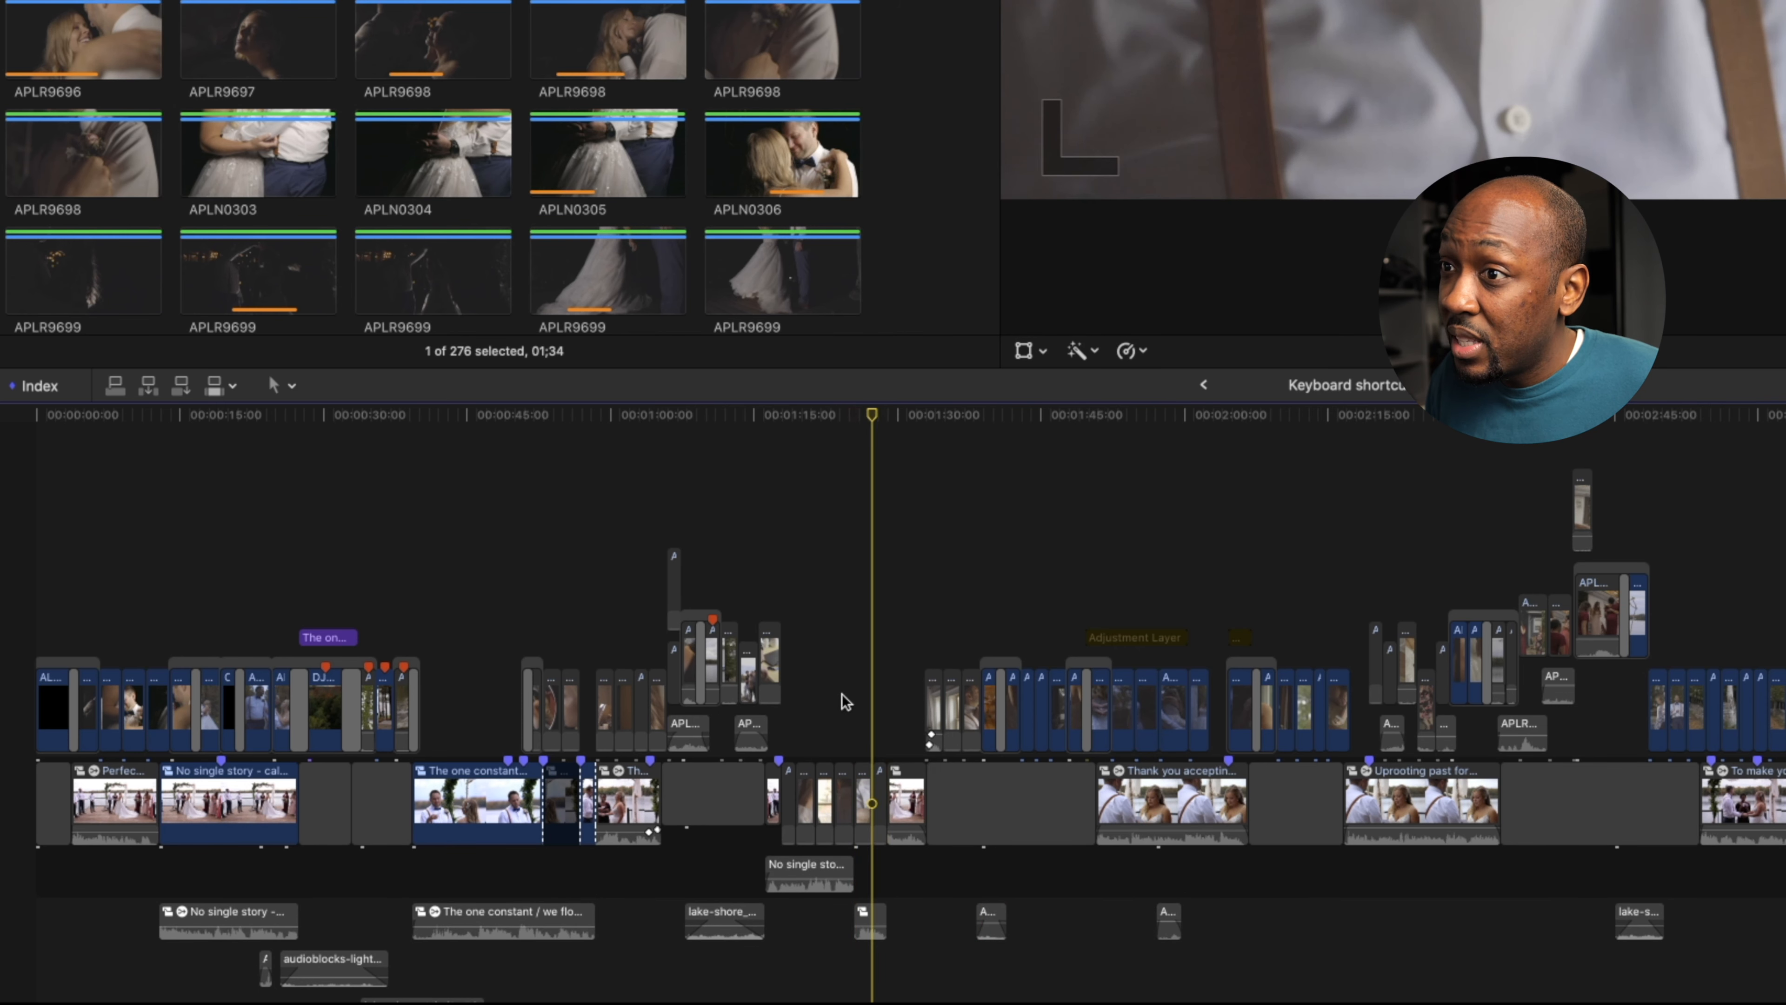
# - Lift the five overwritten clips between about 00:01:18 and 00:01:29 out of the primary storyline
pyautogui.moveTo(876, 740); pyautogui.dragTo(789, 819)
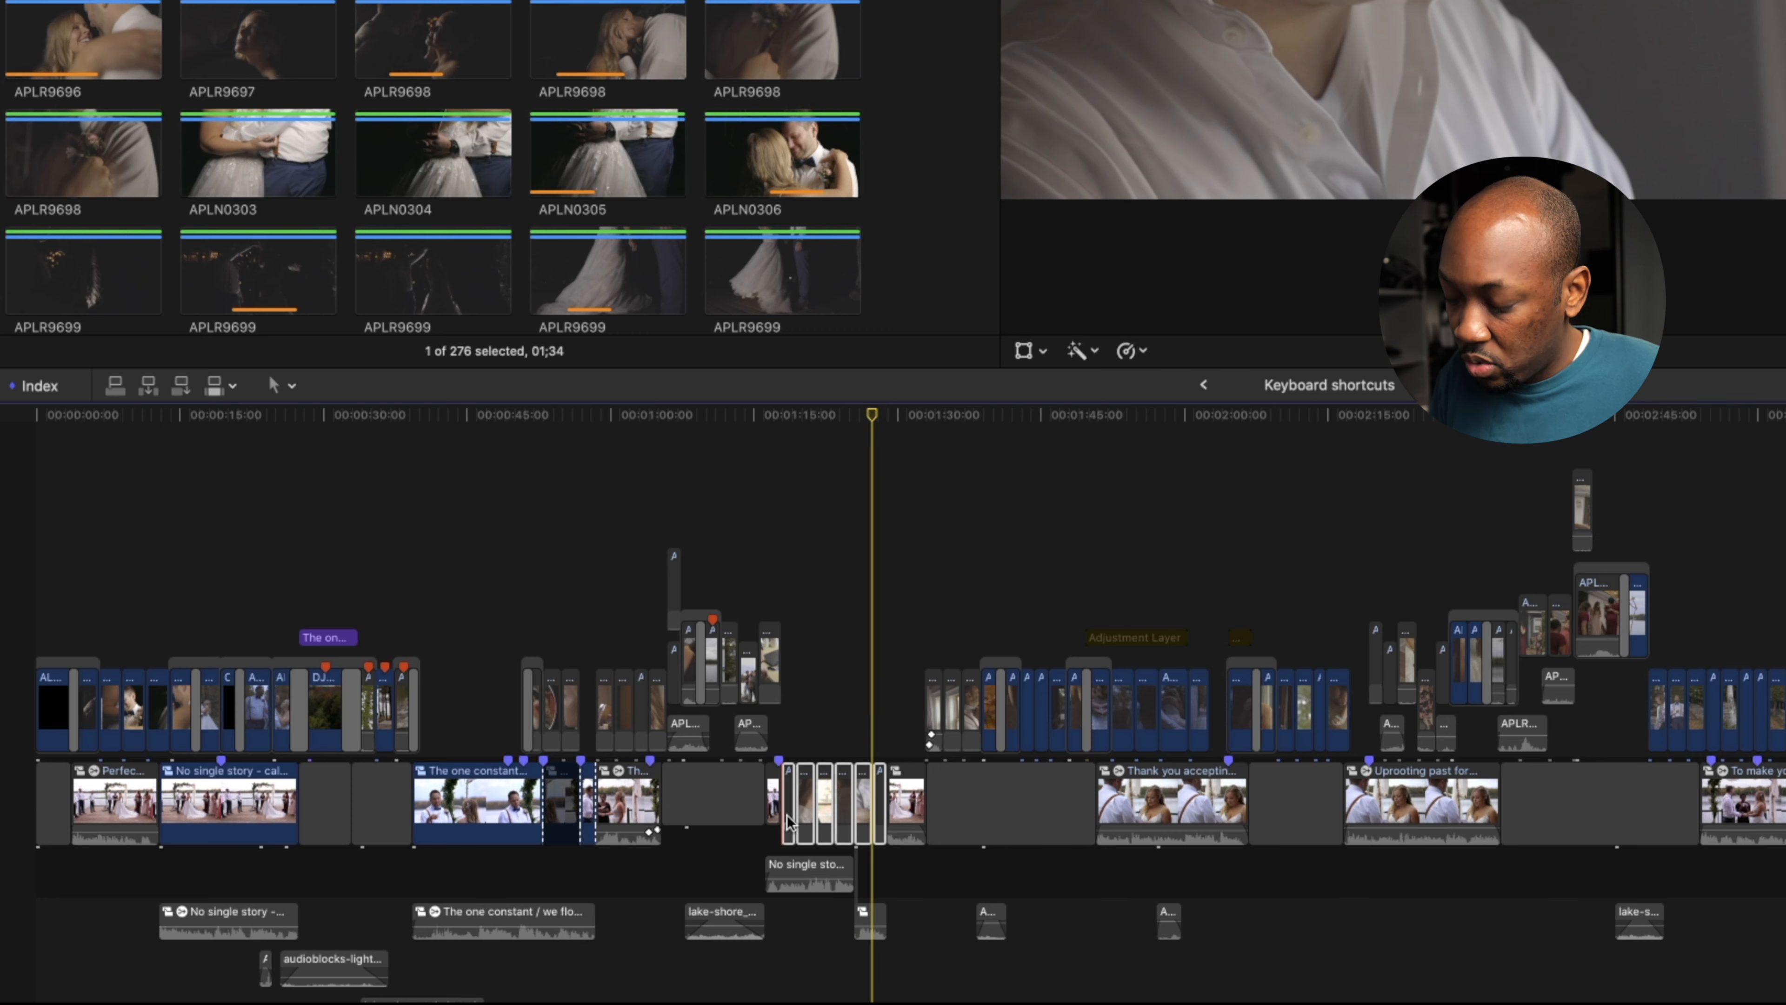
pyautogui.press('alt+super+Up')
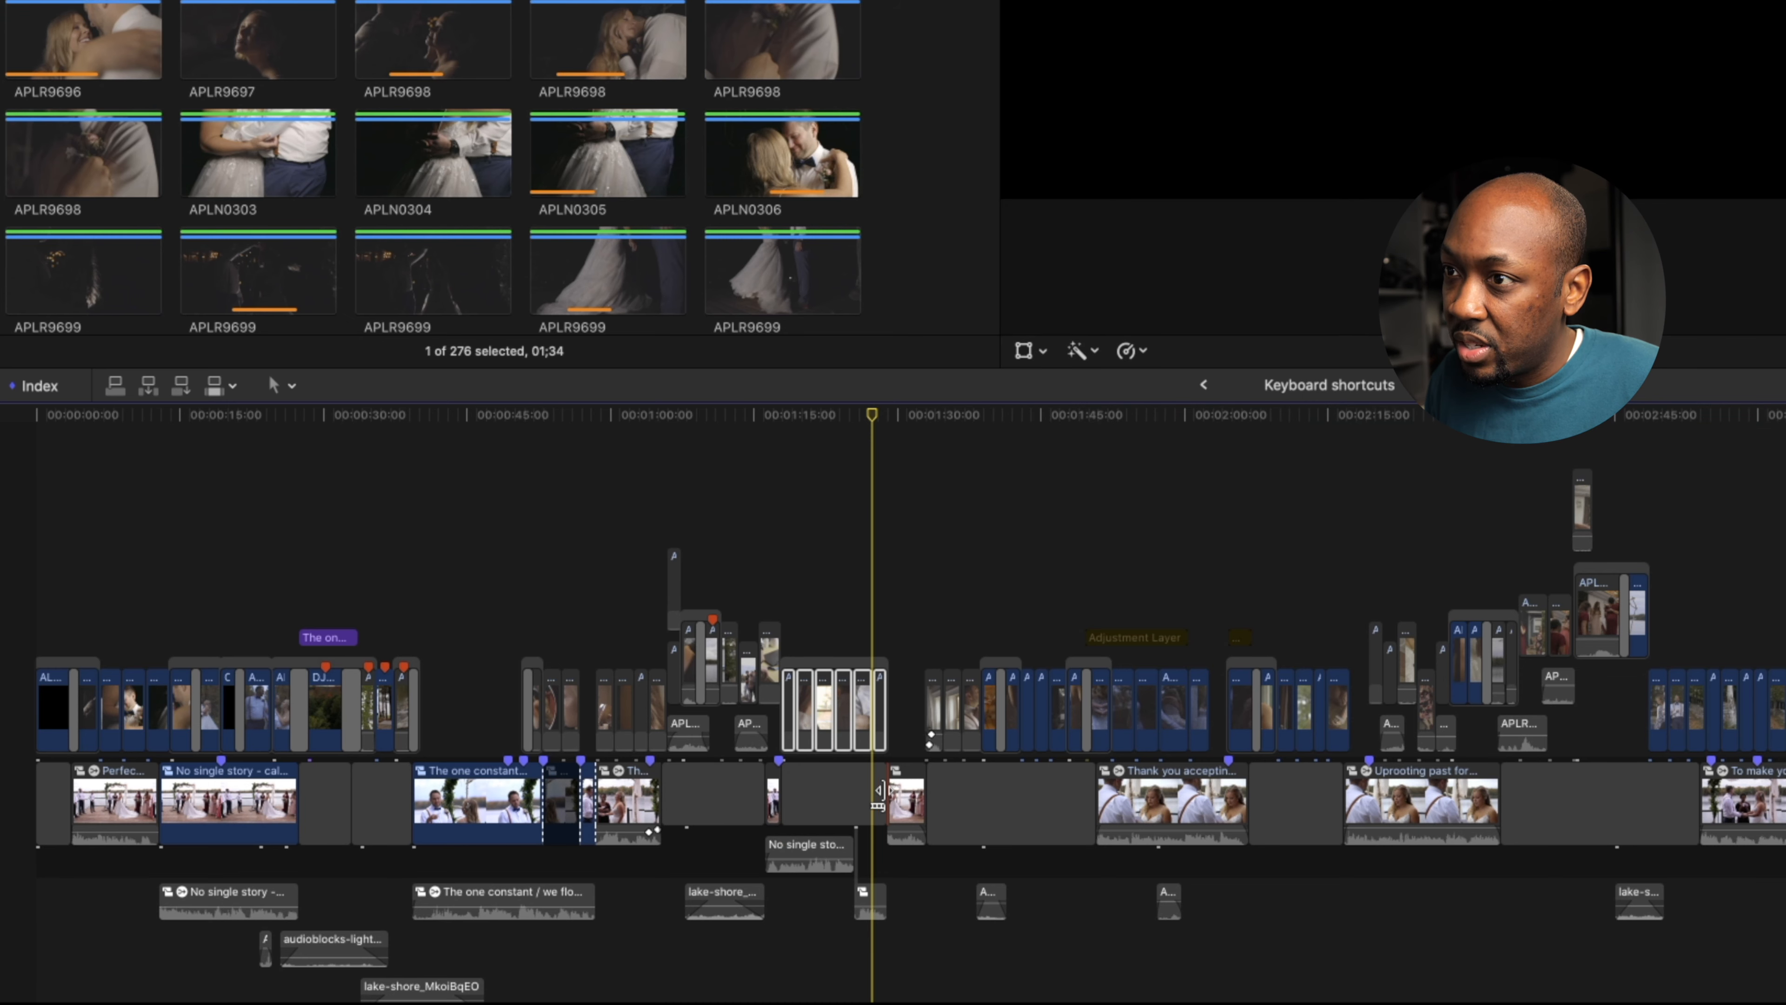
# - Blade the connected APLR9670 clip above "Love of my life" at about 00:03:22
pyautogui.hscroll(10, 446, 535)
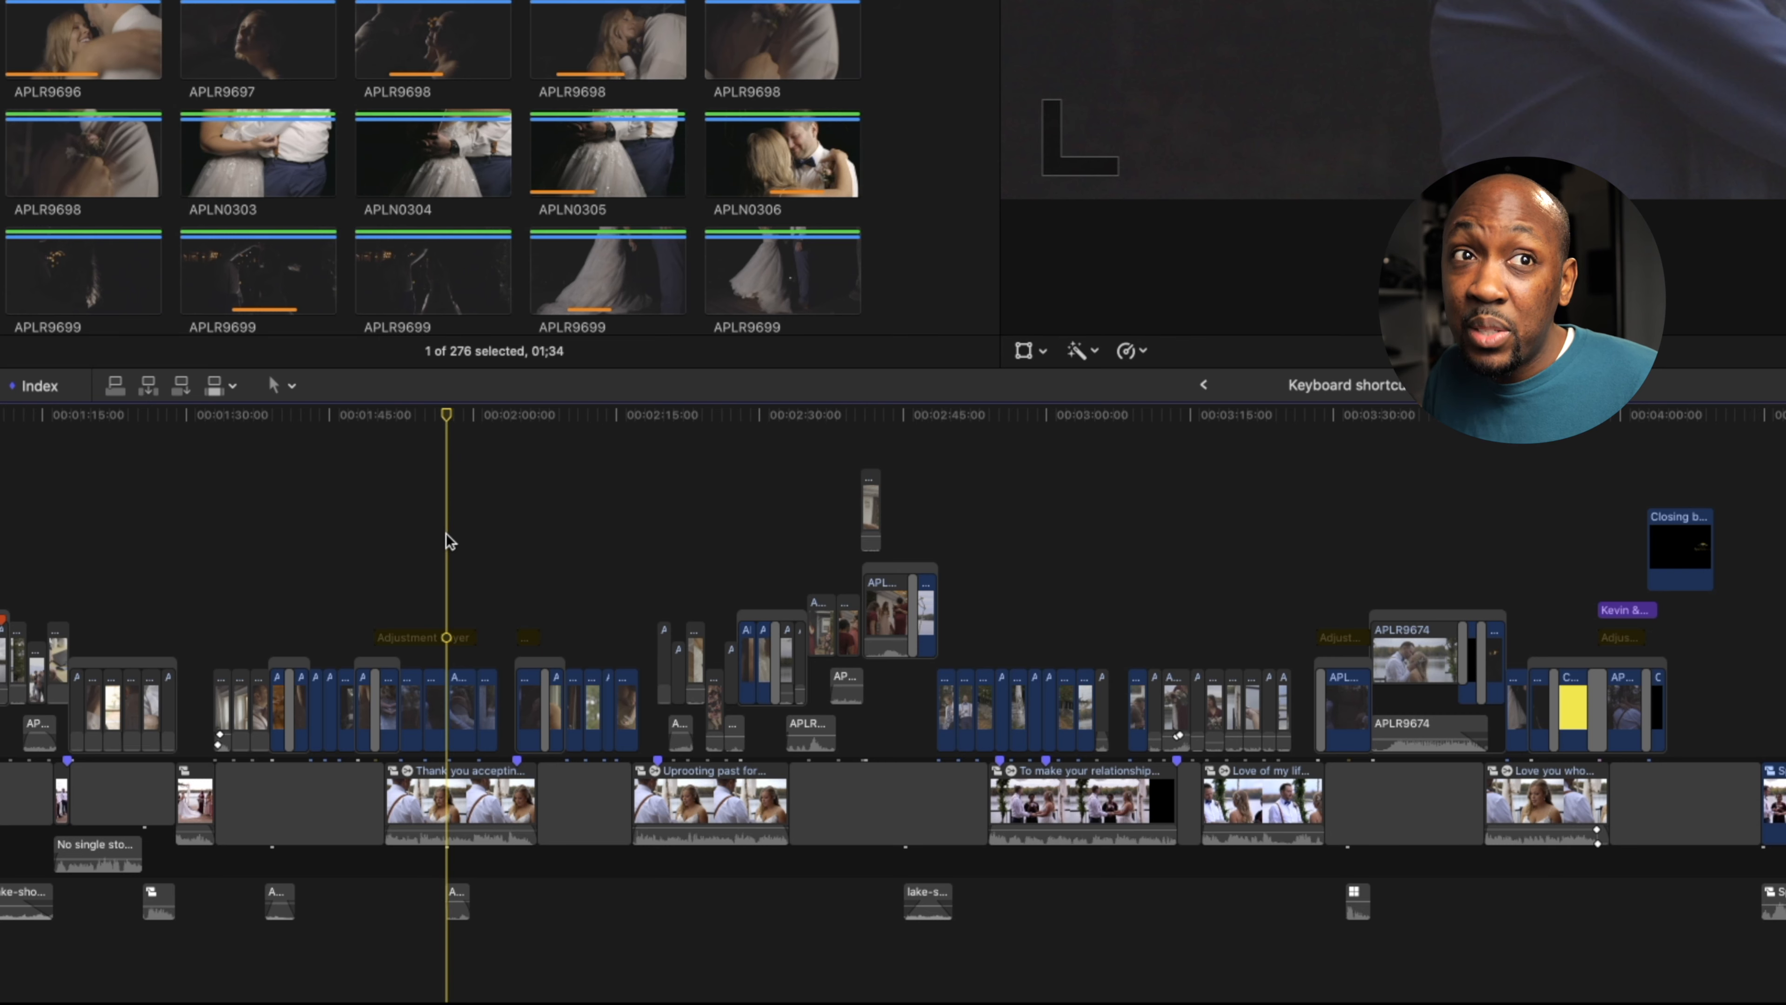
pyautogui.hscroll(-5, 450, 540)
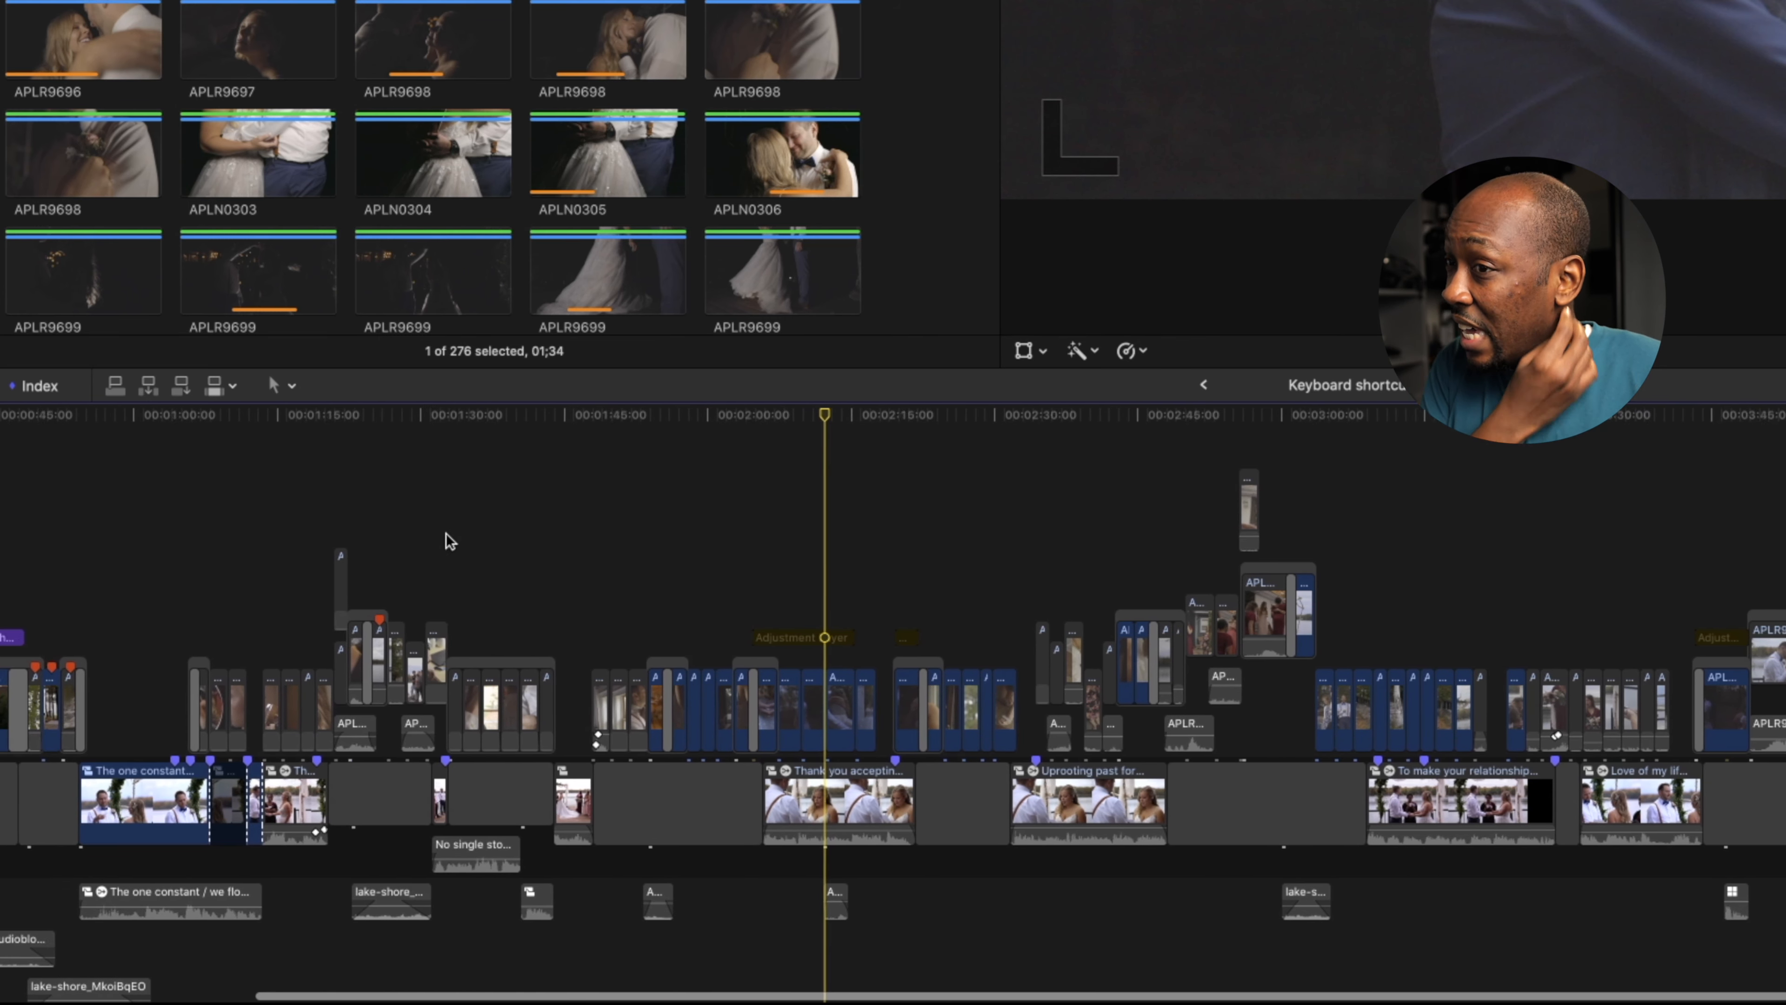
pyautogui.hscroll(-7, 450, 540)
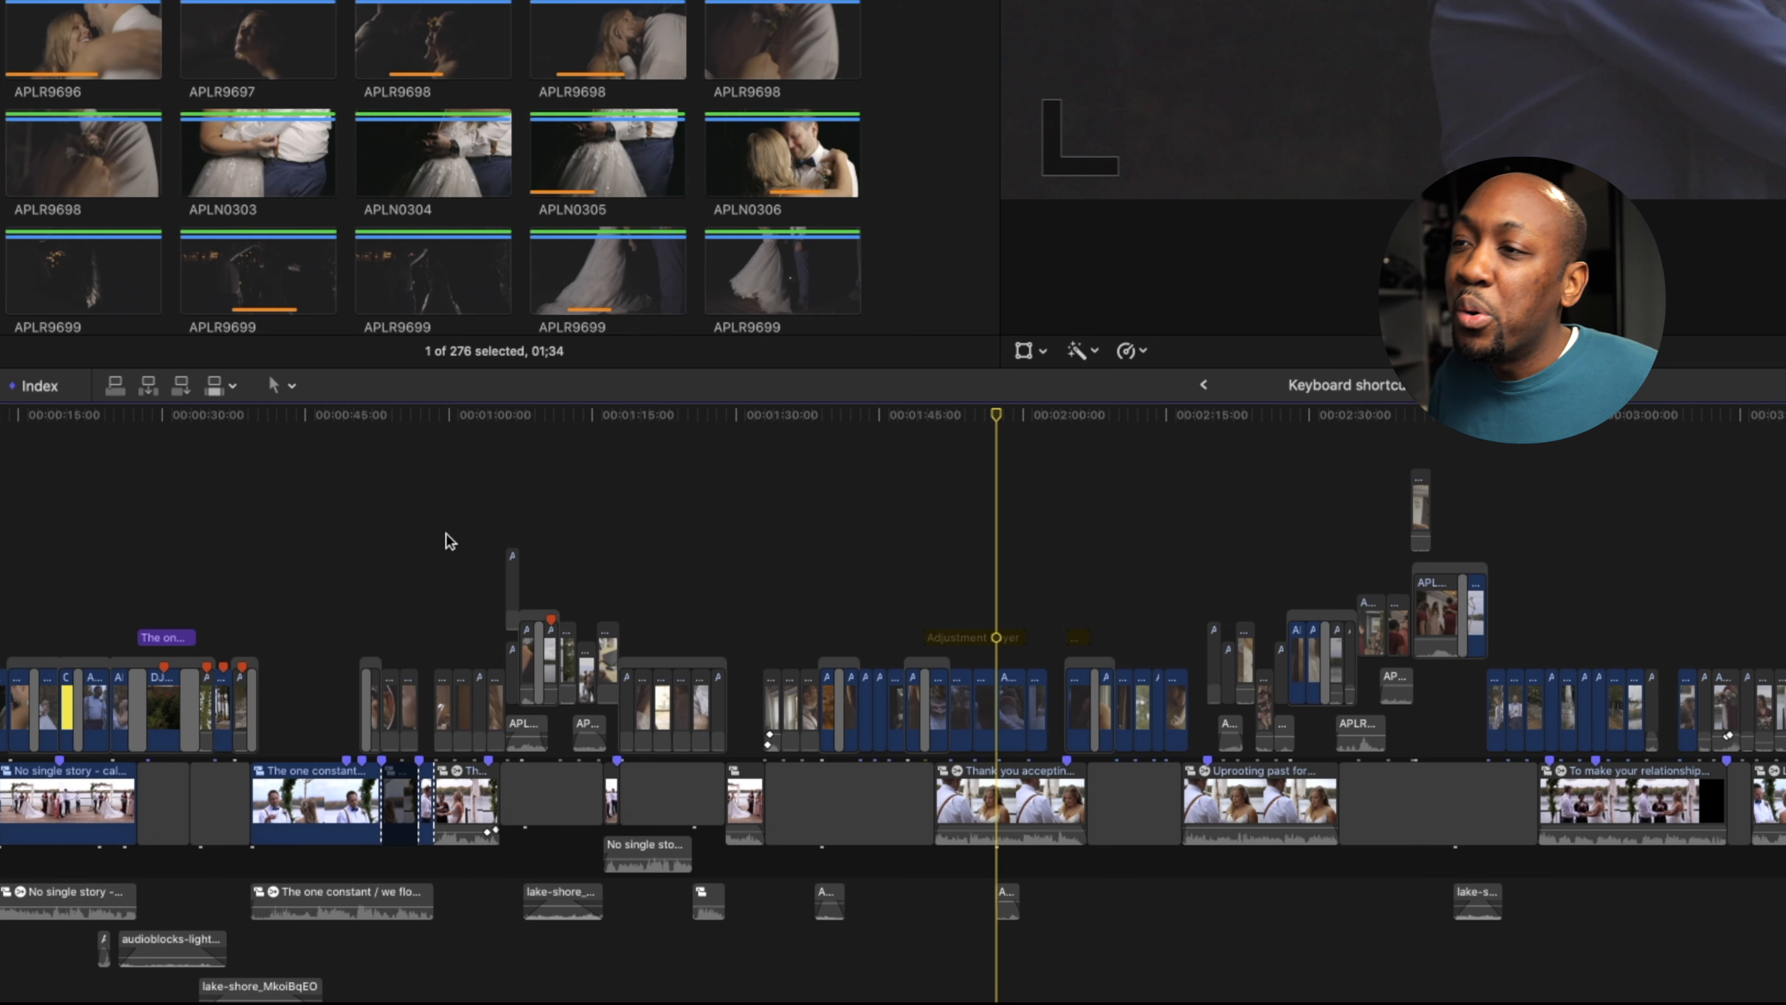
pyautogui.hscroll(5, 451, 541)
pyautogui.press('b')
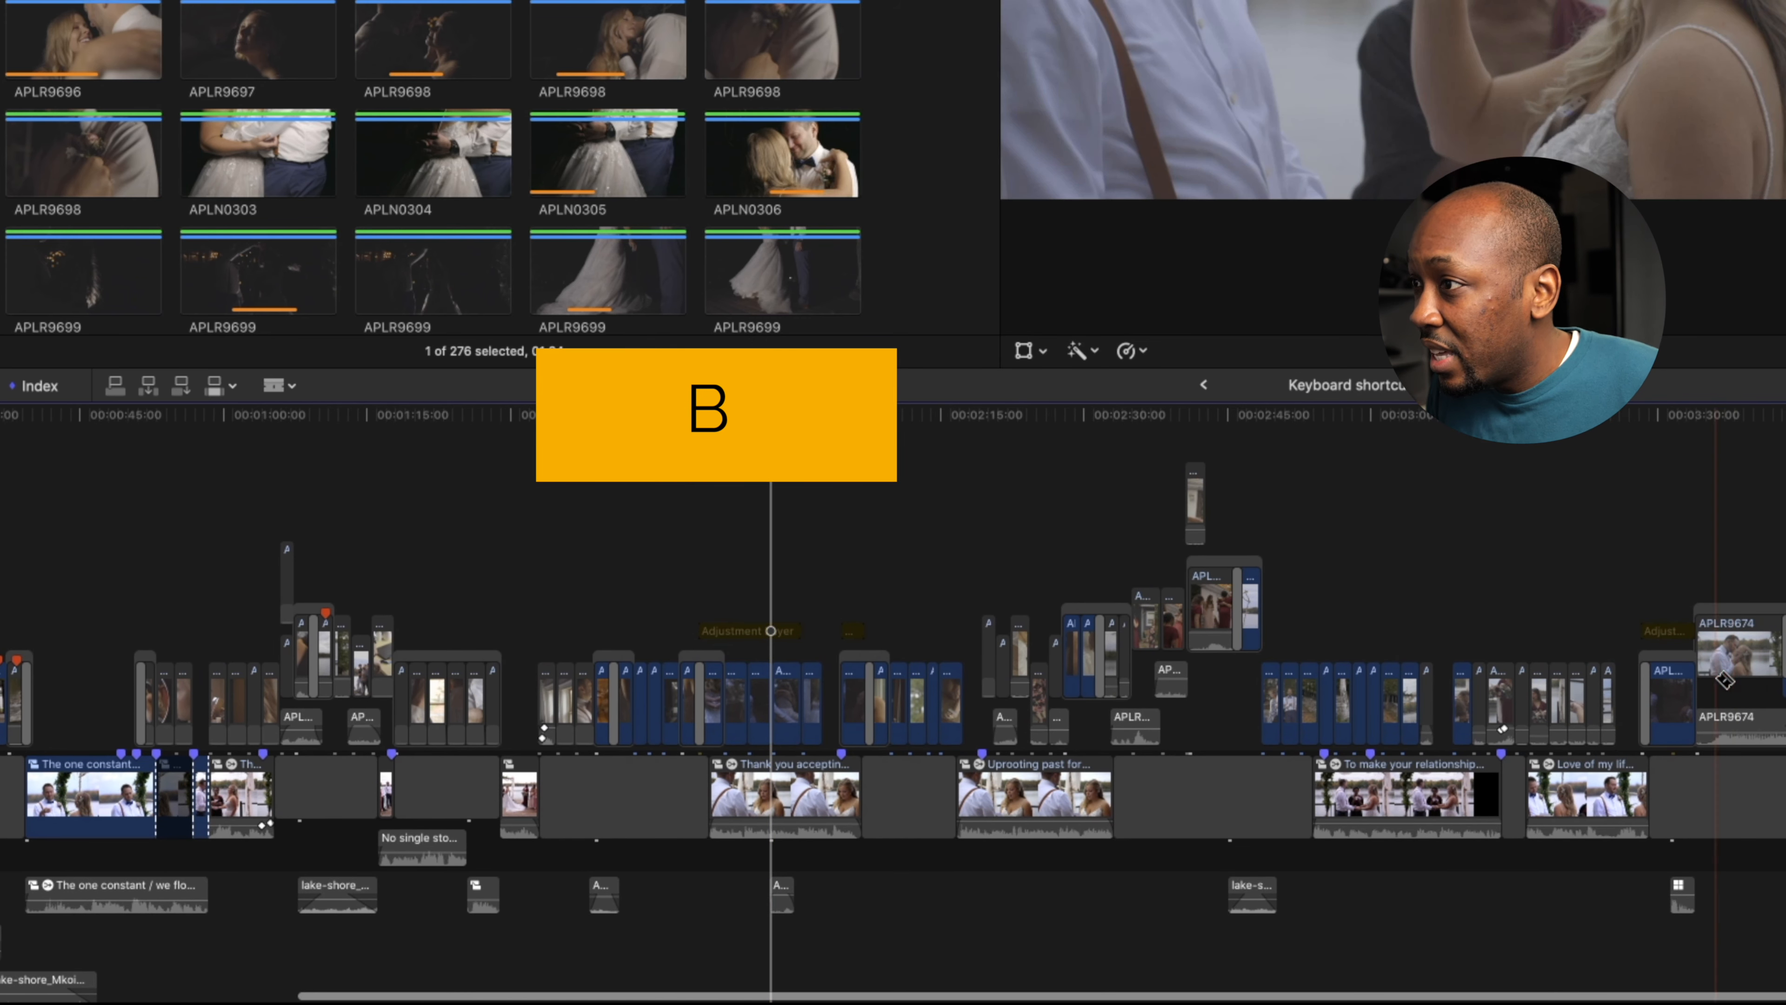
pyautogui.press('super+equal')
pyautogui.press('super+equal')
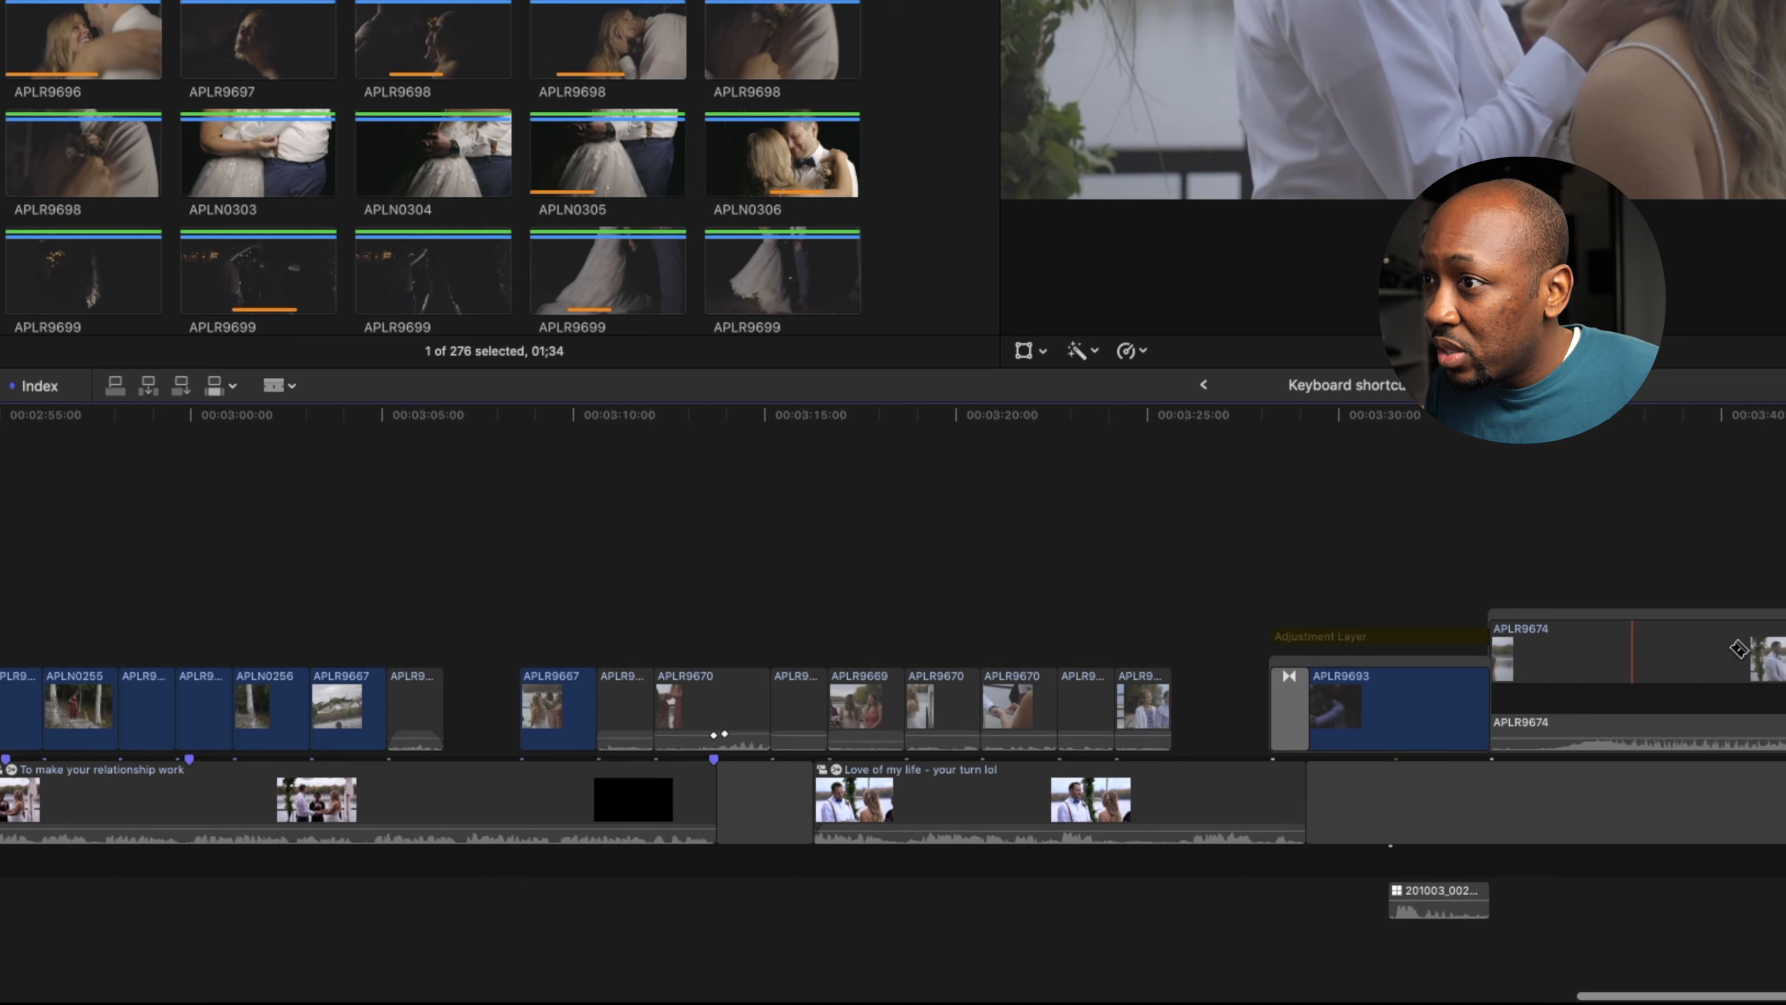
pyautogui.hscroll(4, 1108, 619)
pyautogui.click(868, 707)
pyautogui.press('l')
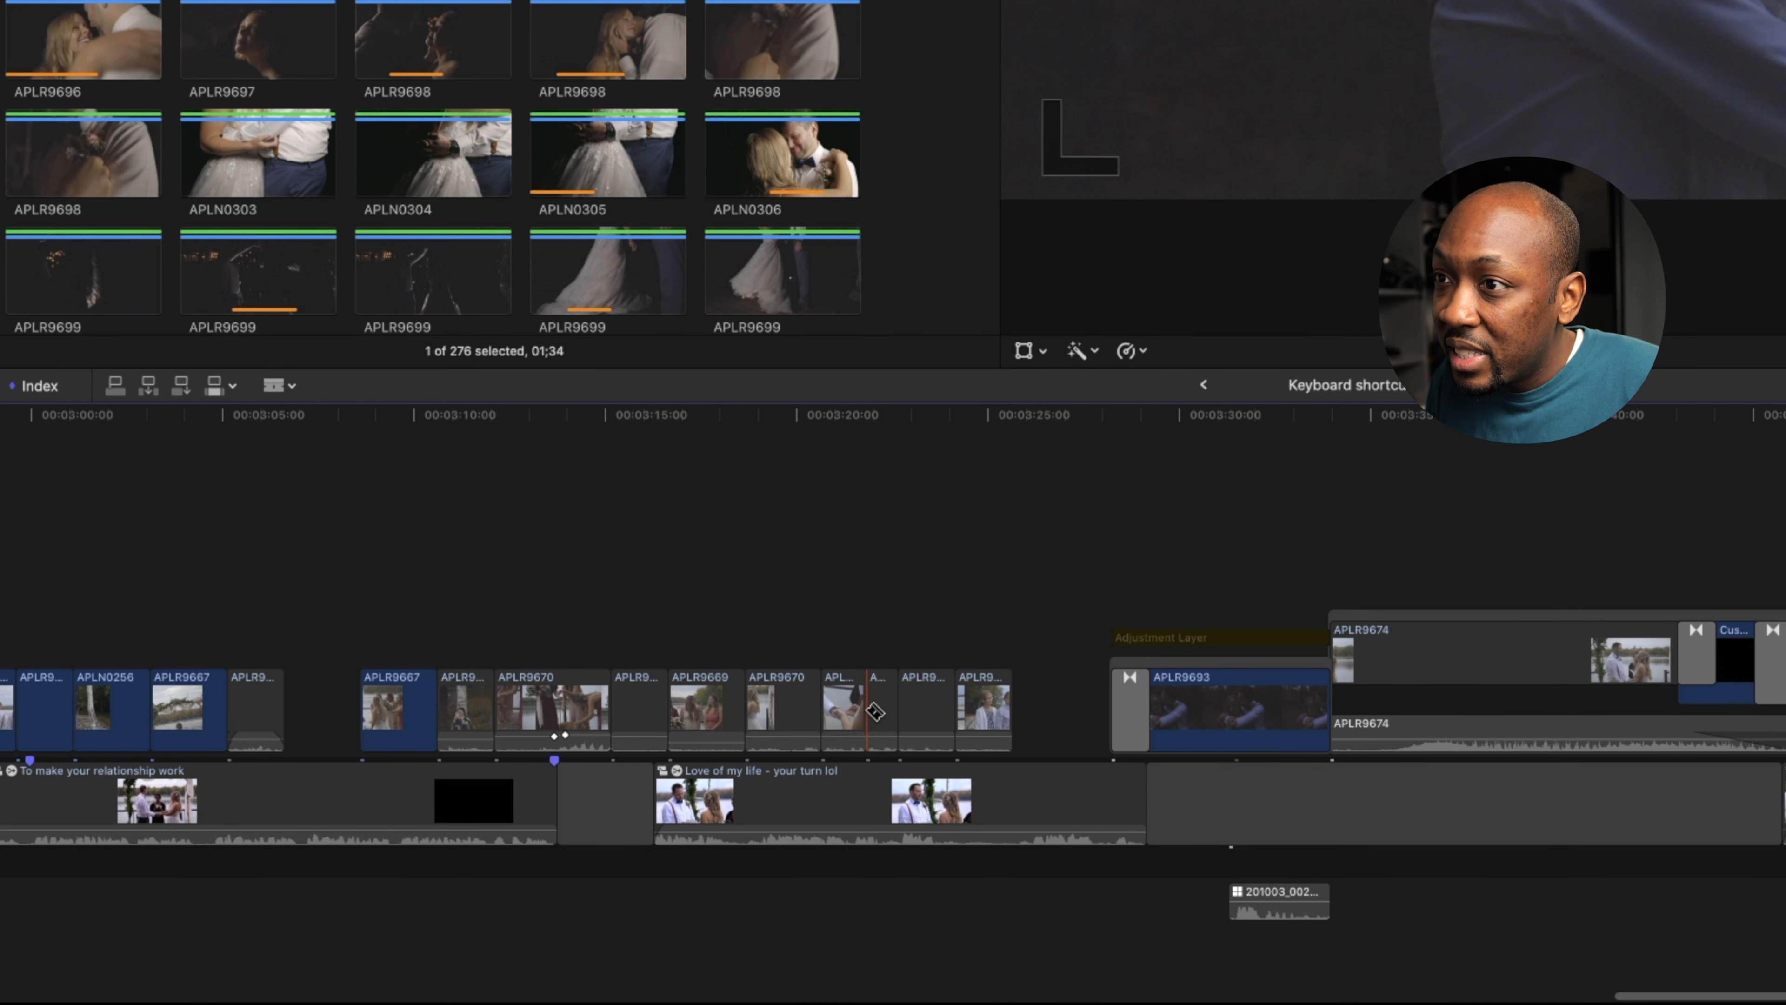
# - Delete the short piece of APLR9670 after the cut, and undo both the deletion and the cut
pyautogui.press('a')
pyautogui.click(882, 700)
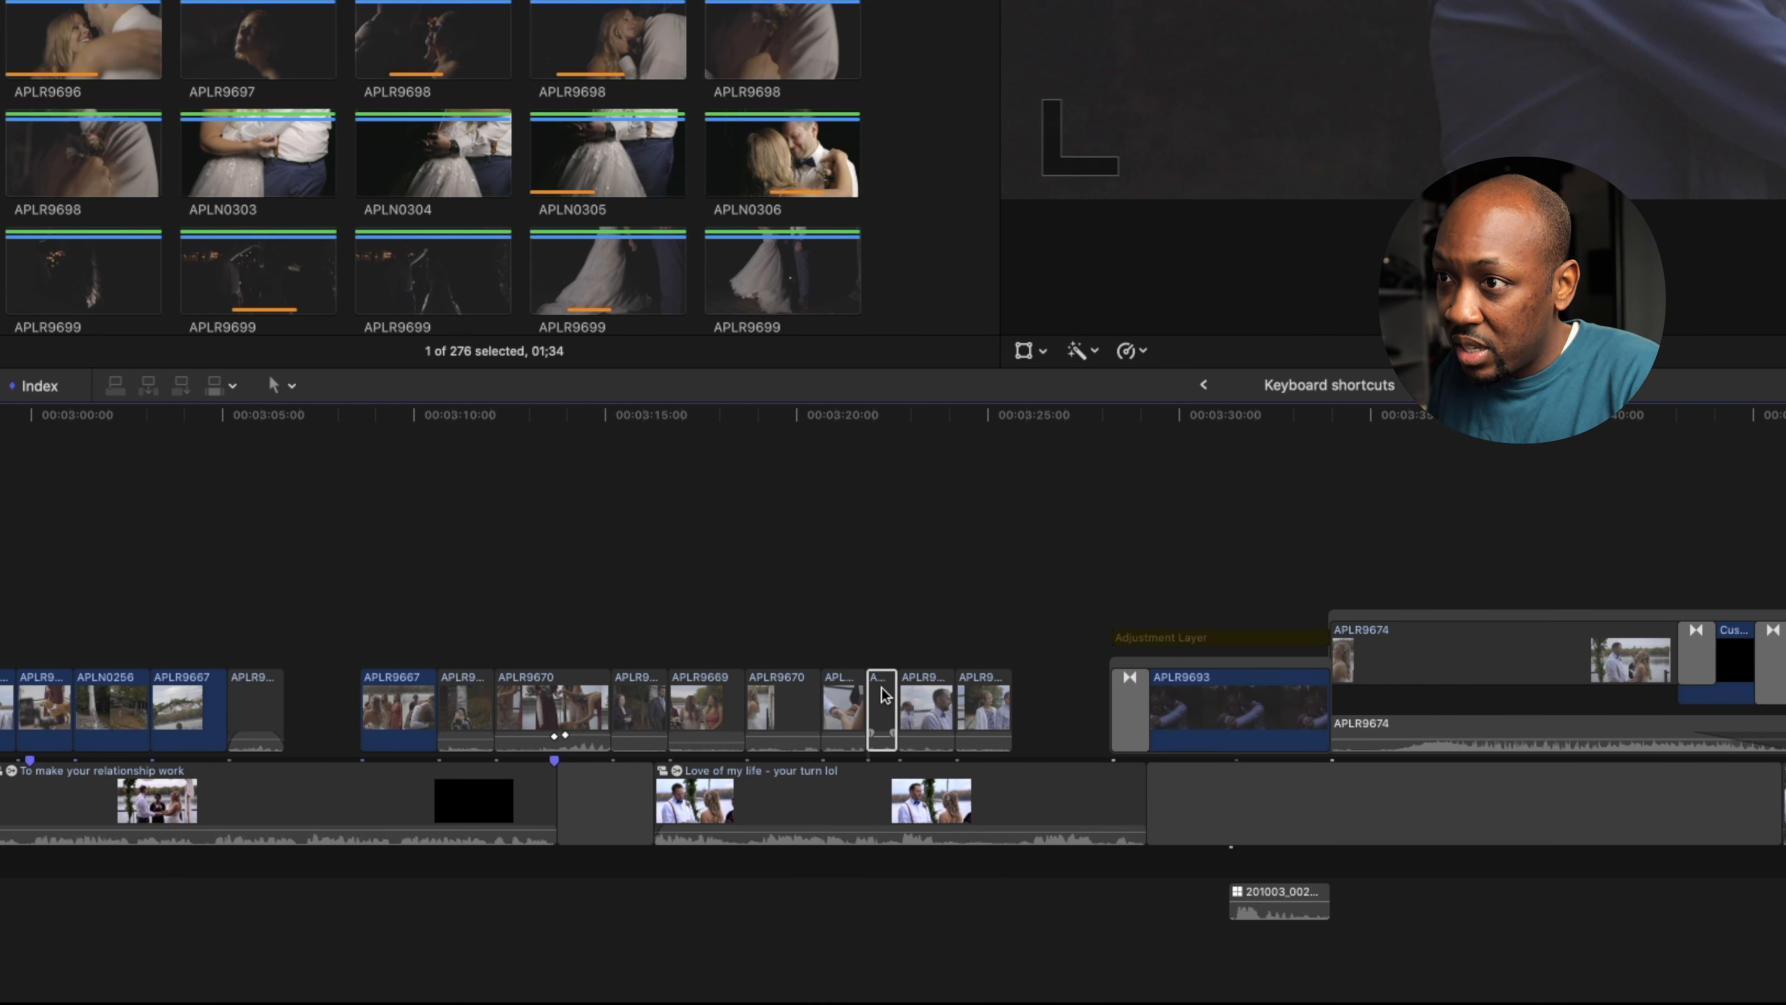
pyautogui.hotkey('shift', 'Delete')
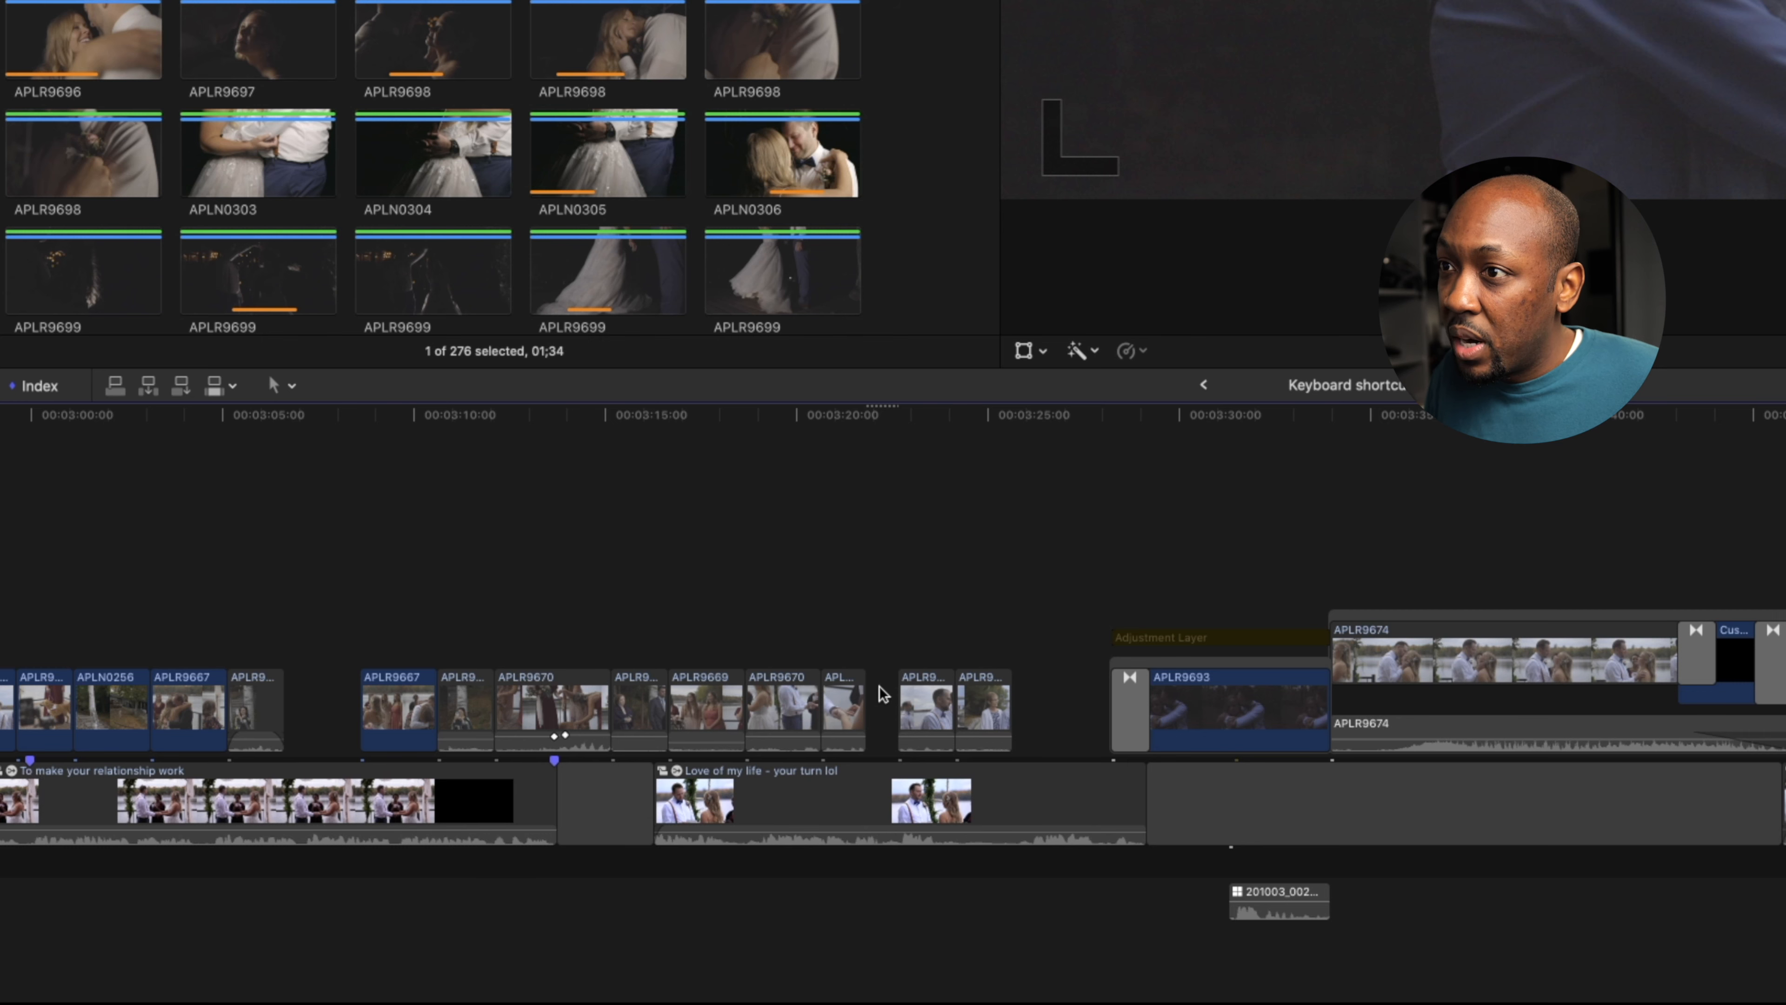
pyautogui.press('super+z')
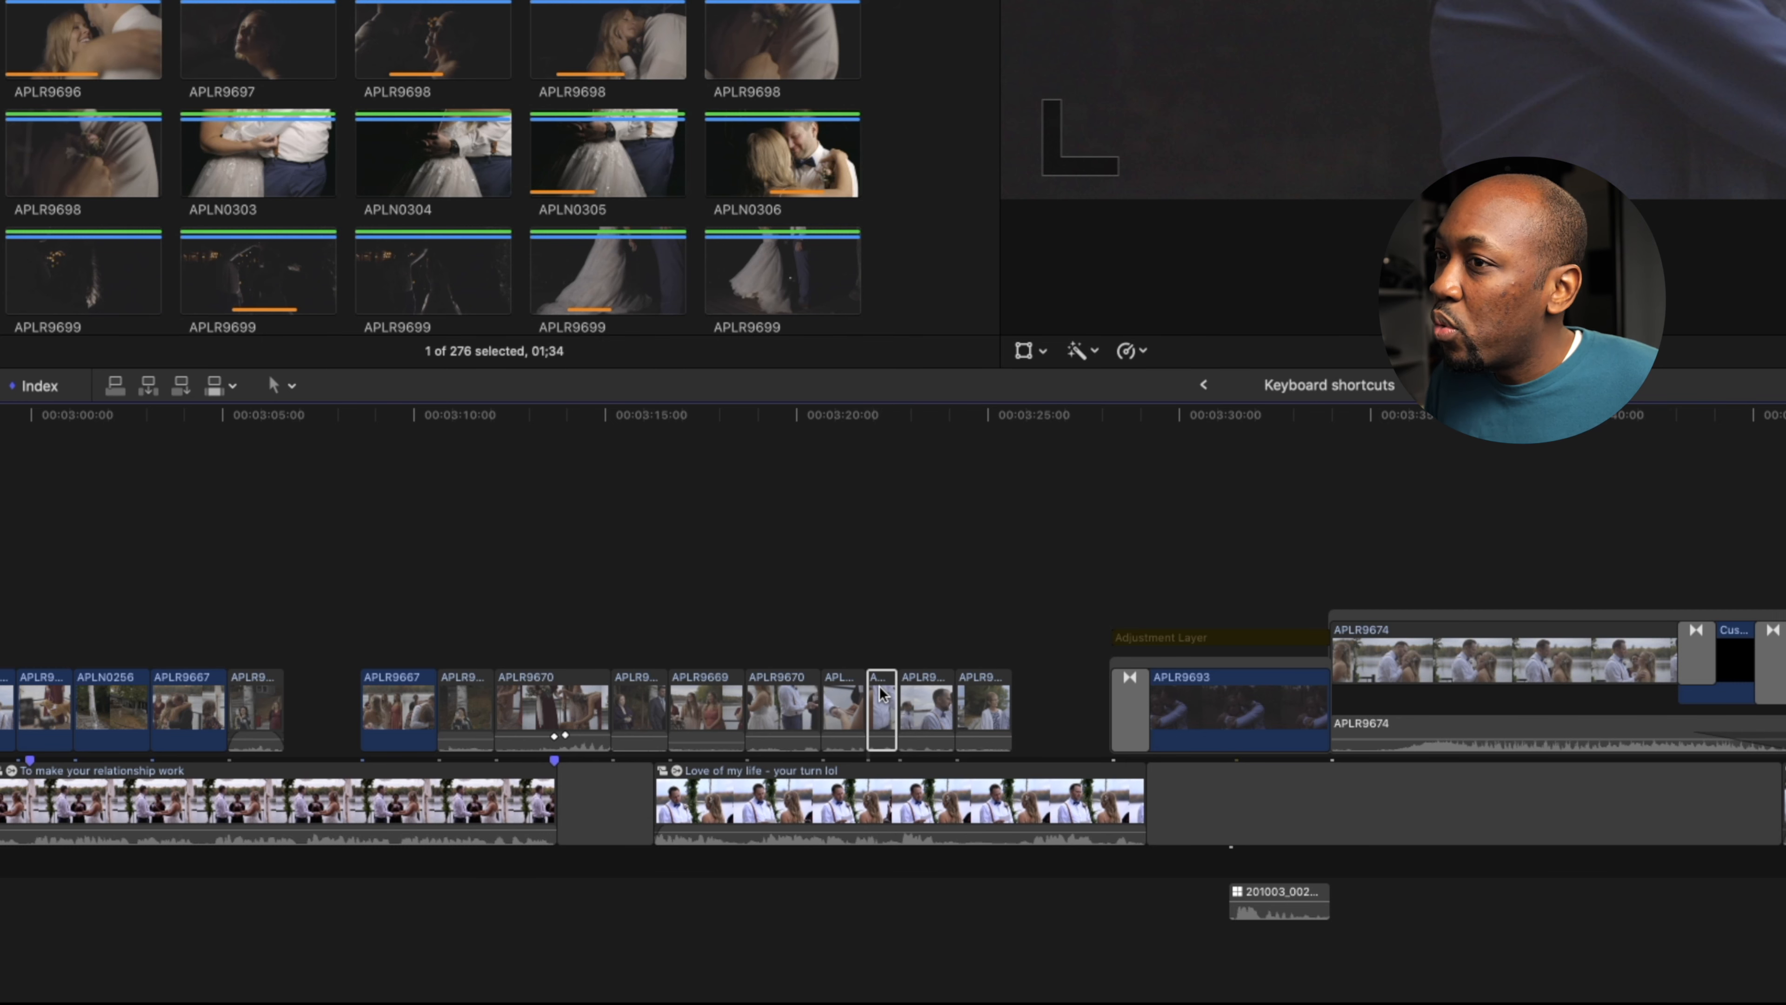
pyautogui.press('super+z')
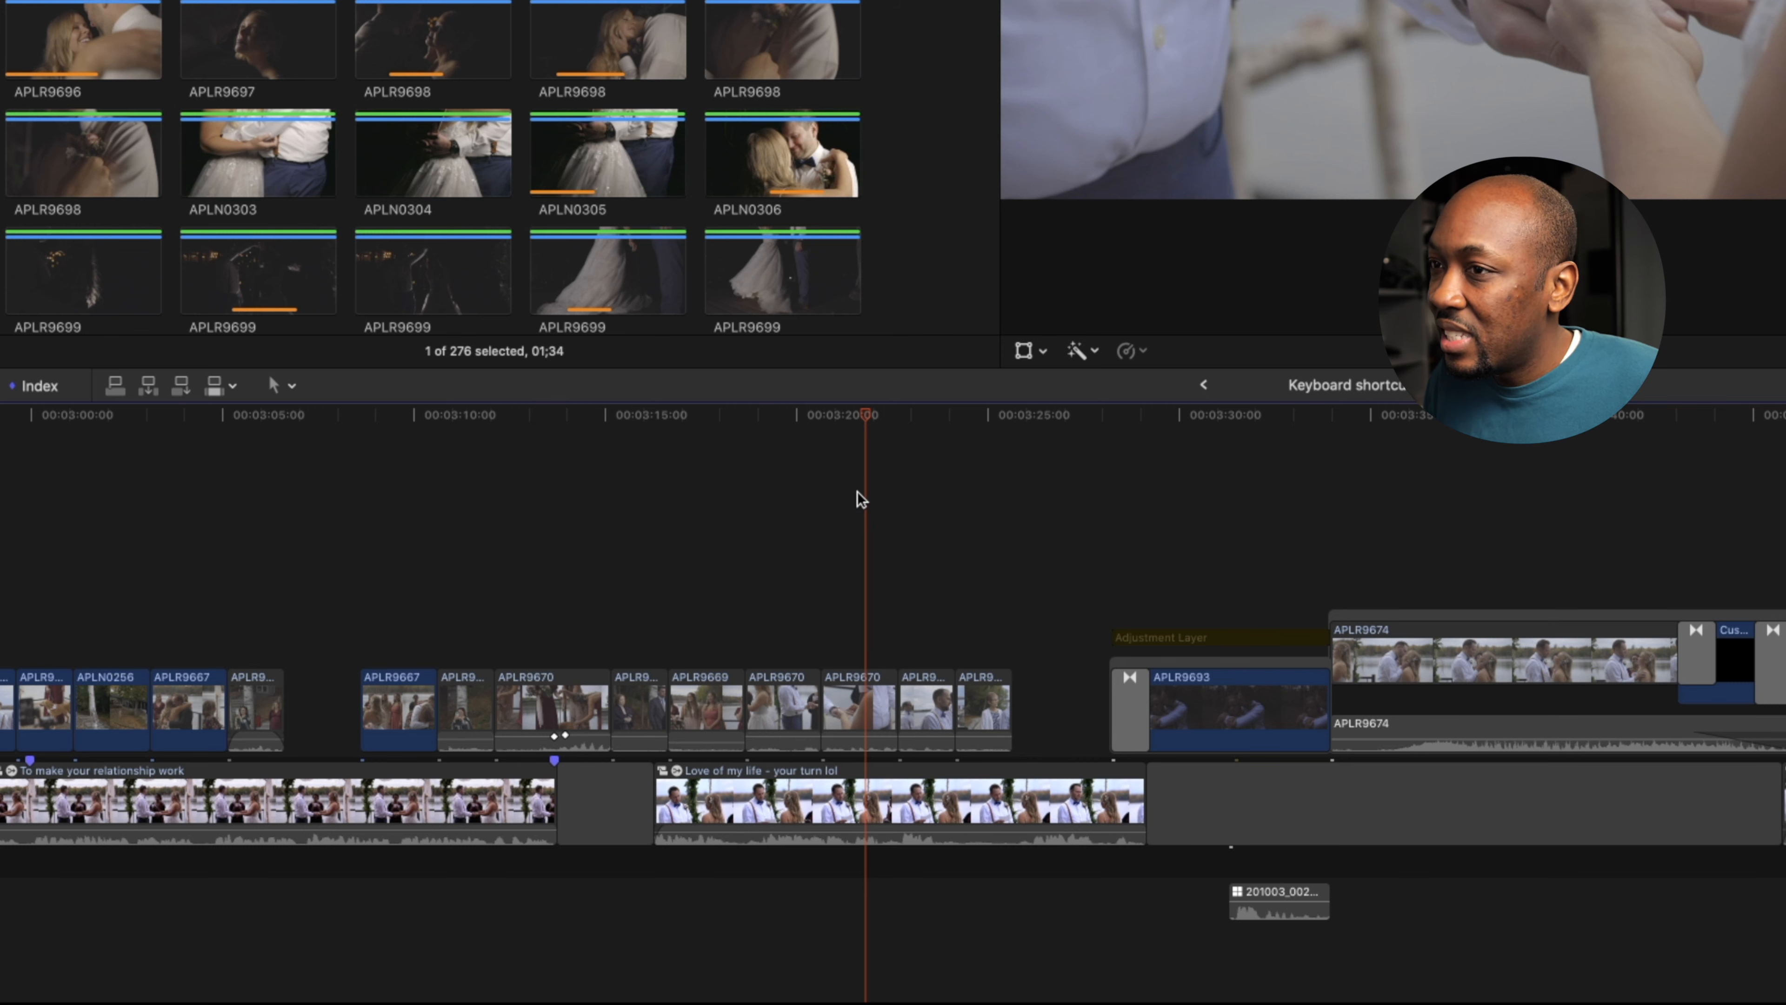
# - Trim the end of the connected APLR9670 clip to the playhead at about 00:03:22, and undo the trim
pyautogui.click(866, 700)
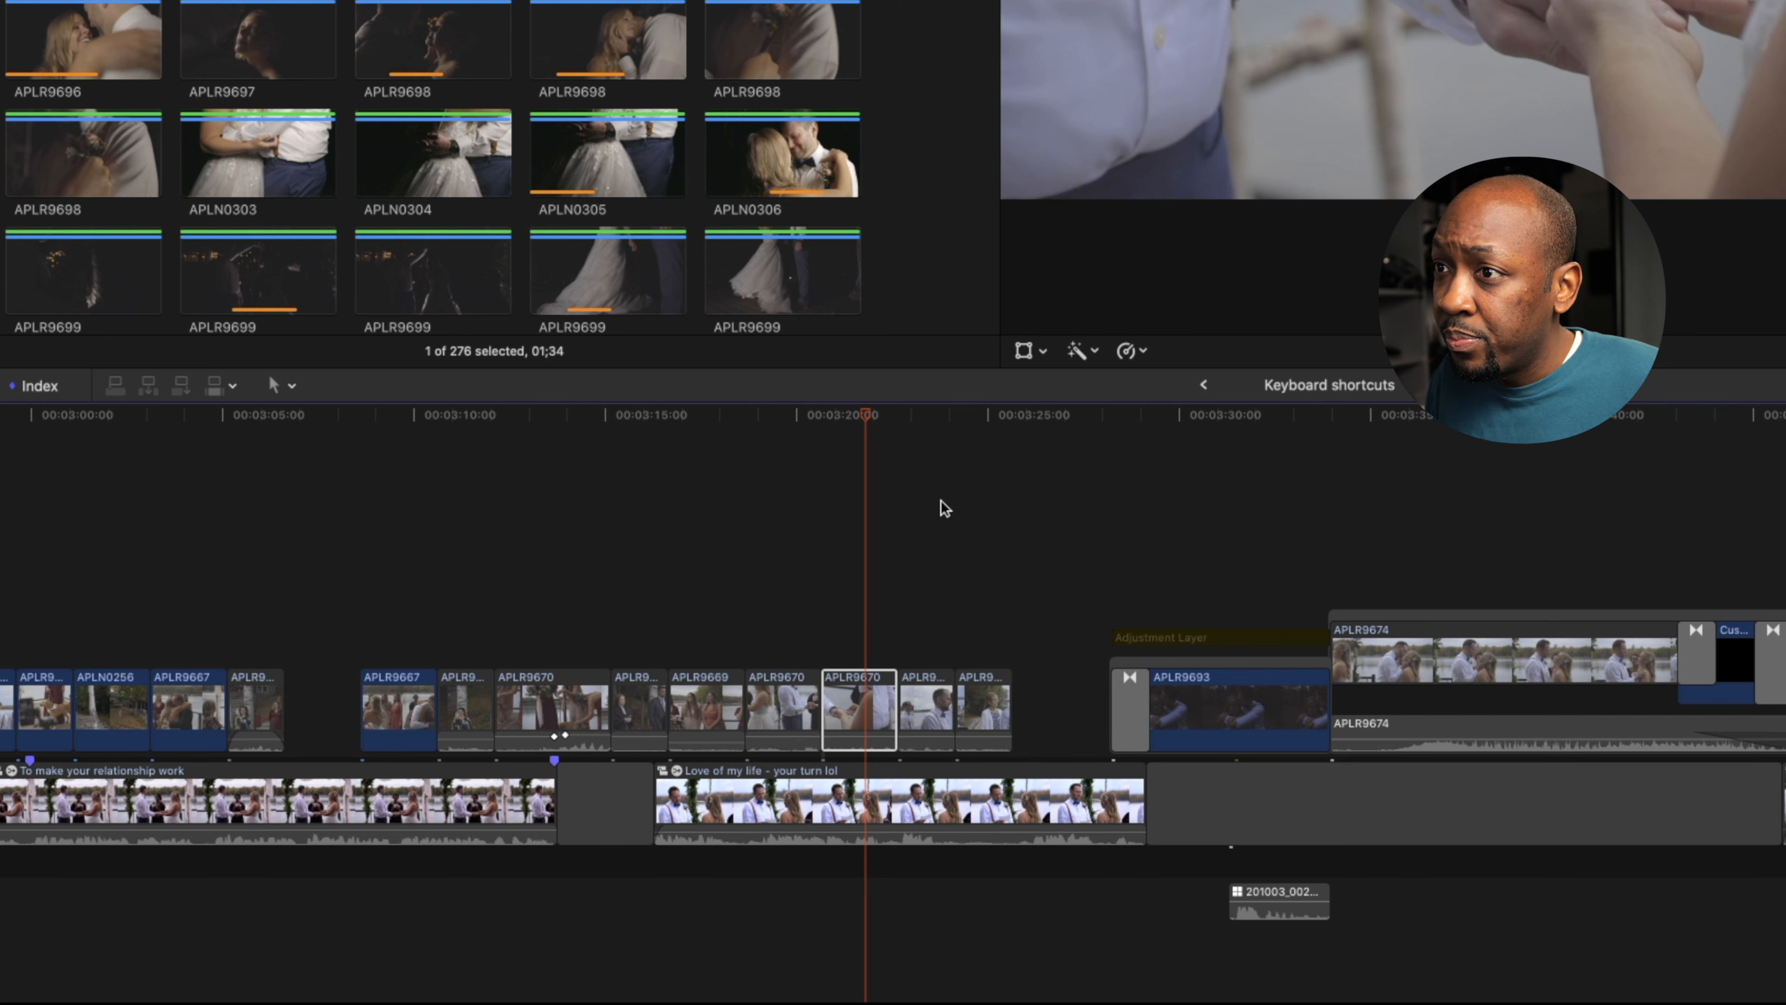
pyautogui.press('l')
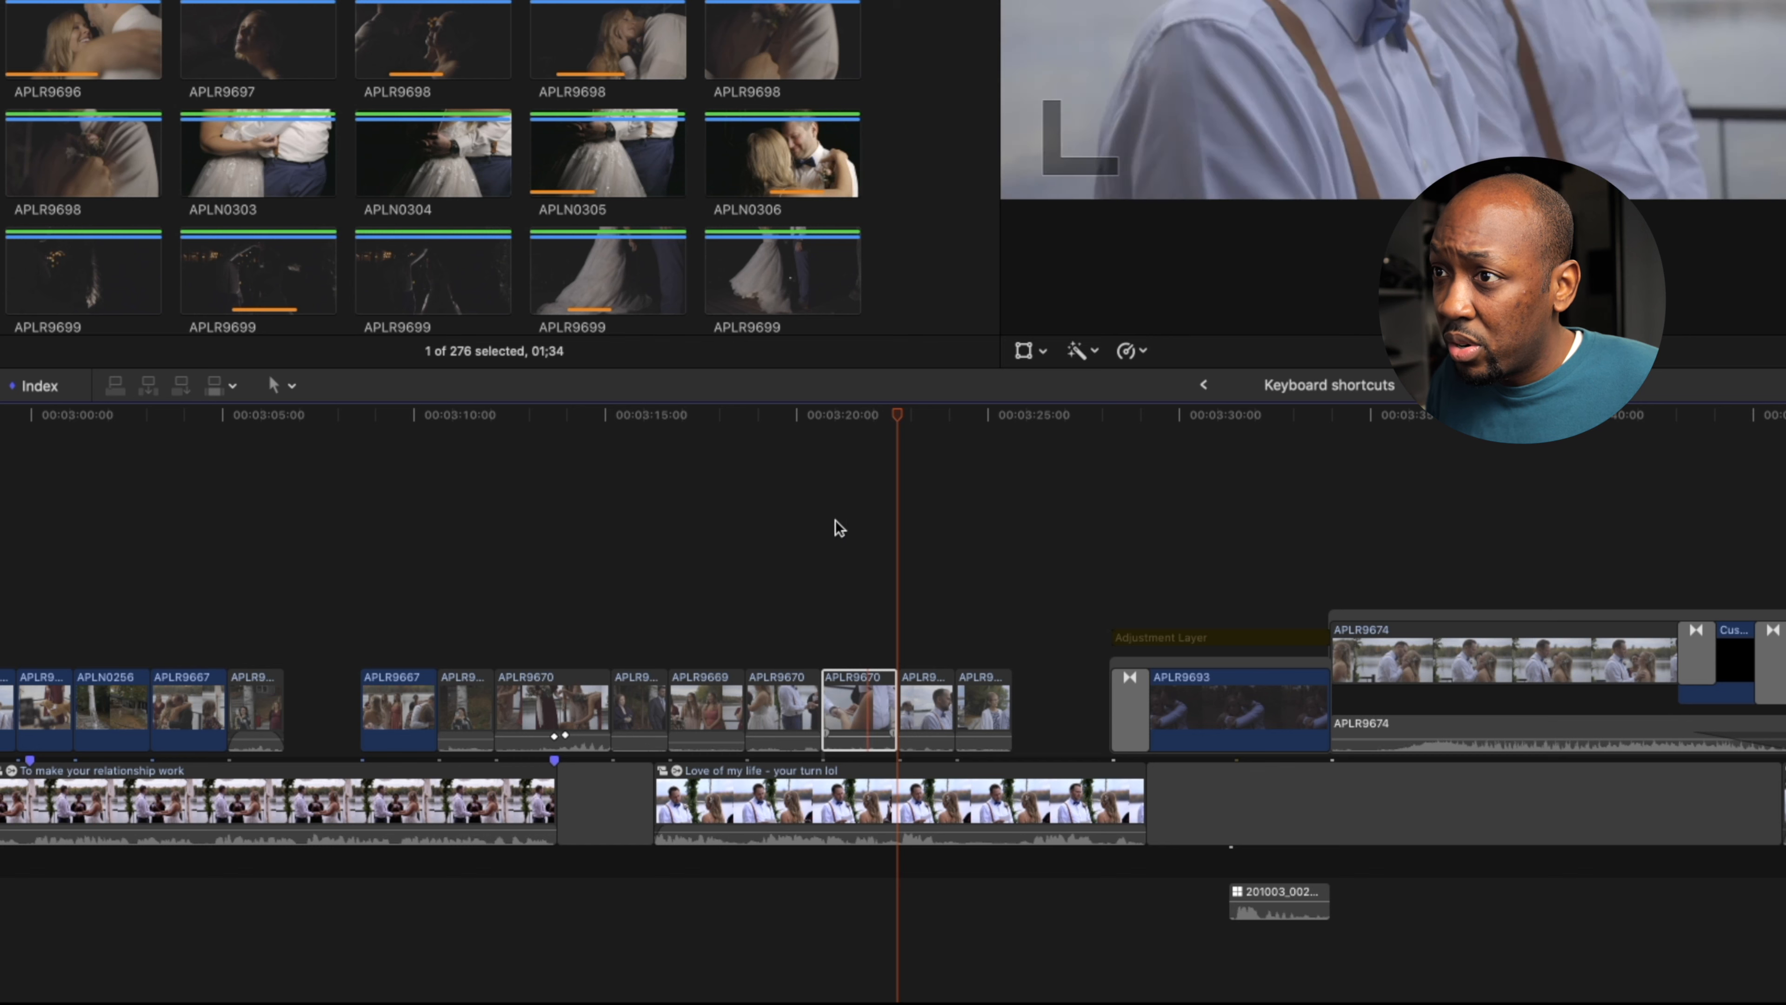
pyautogui.click(872, 523)
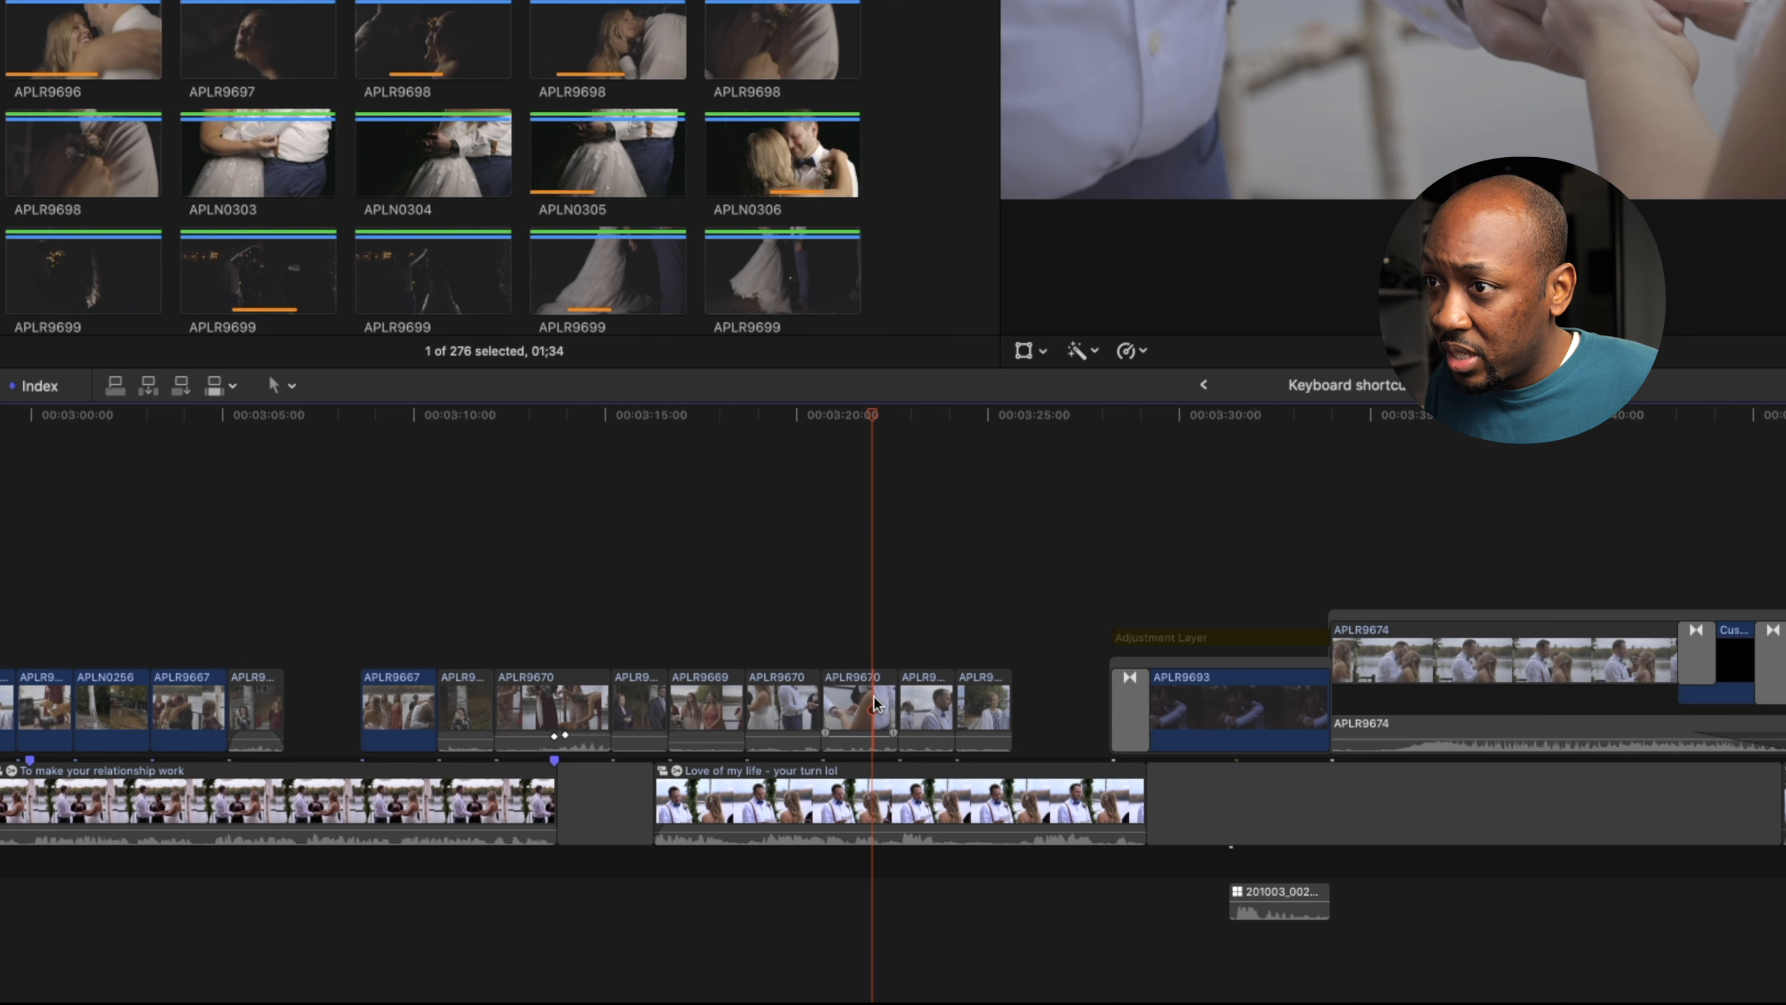
pyautogui.click(875, 704)
pyautogui.hotkey('alt', ']')
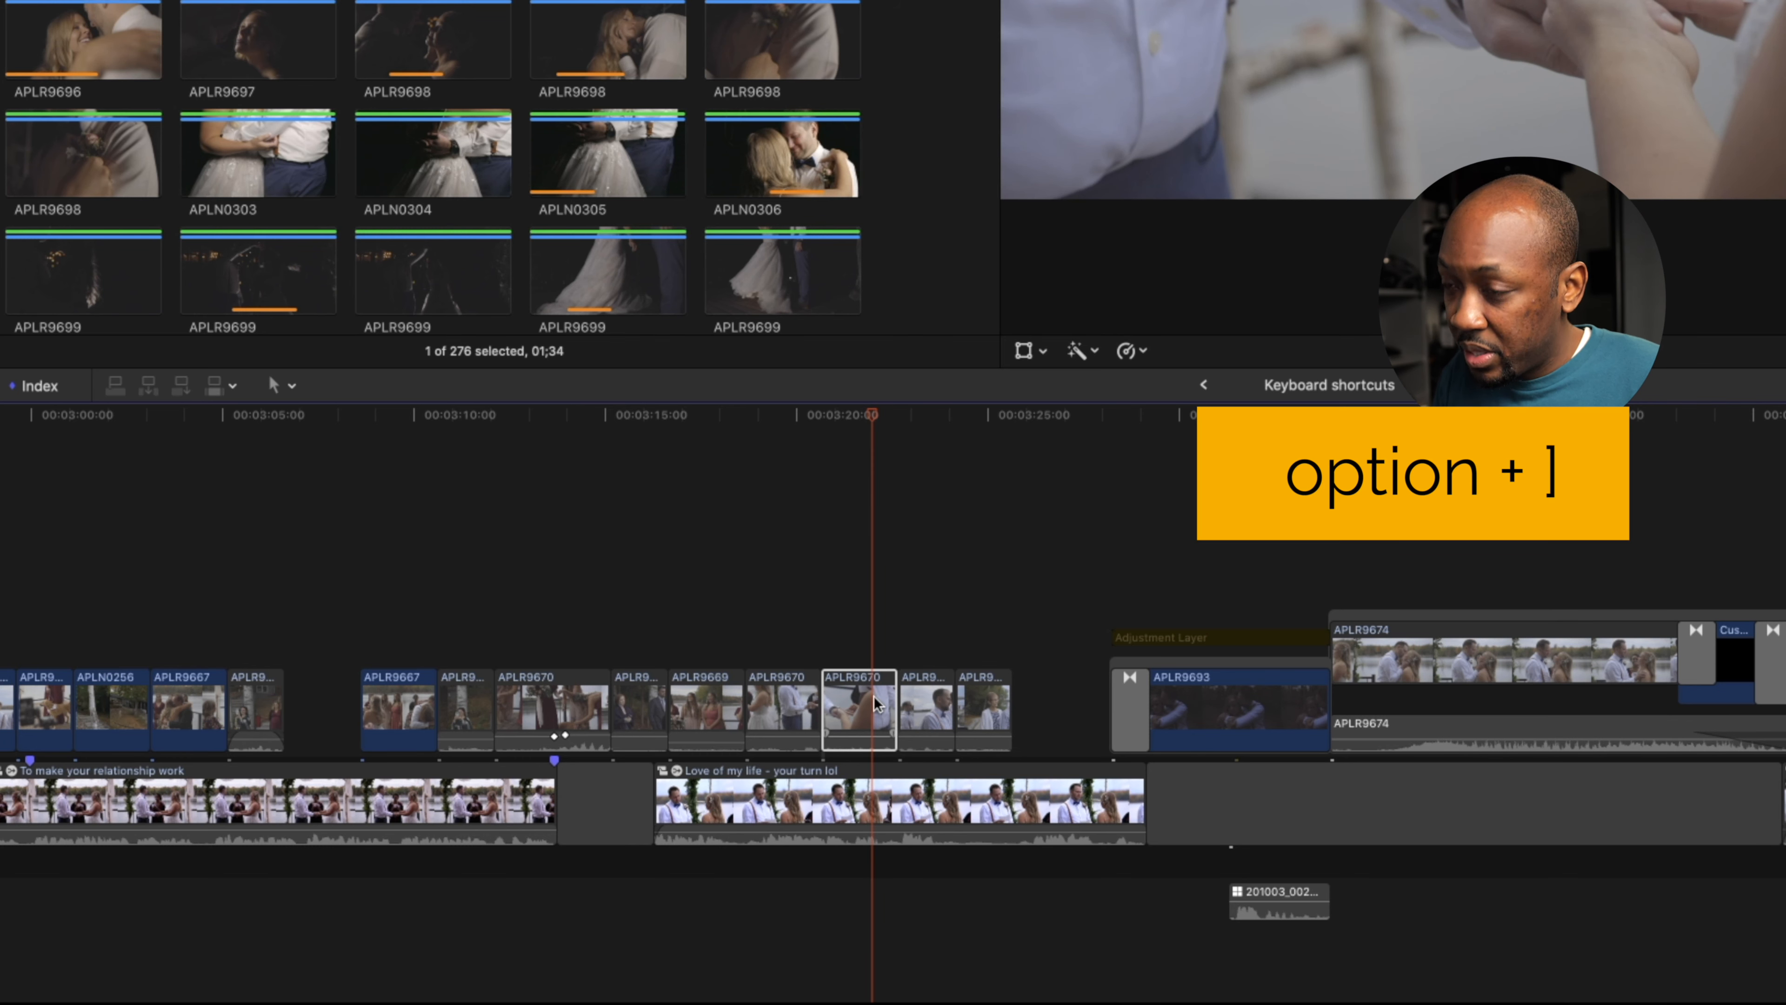
pyautogui.hotkey('alt', ']')
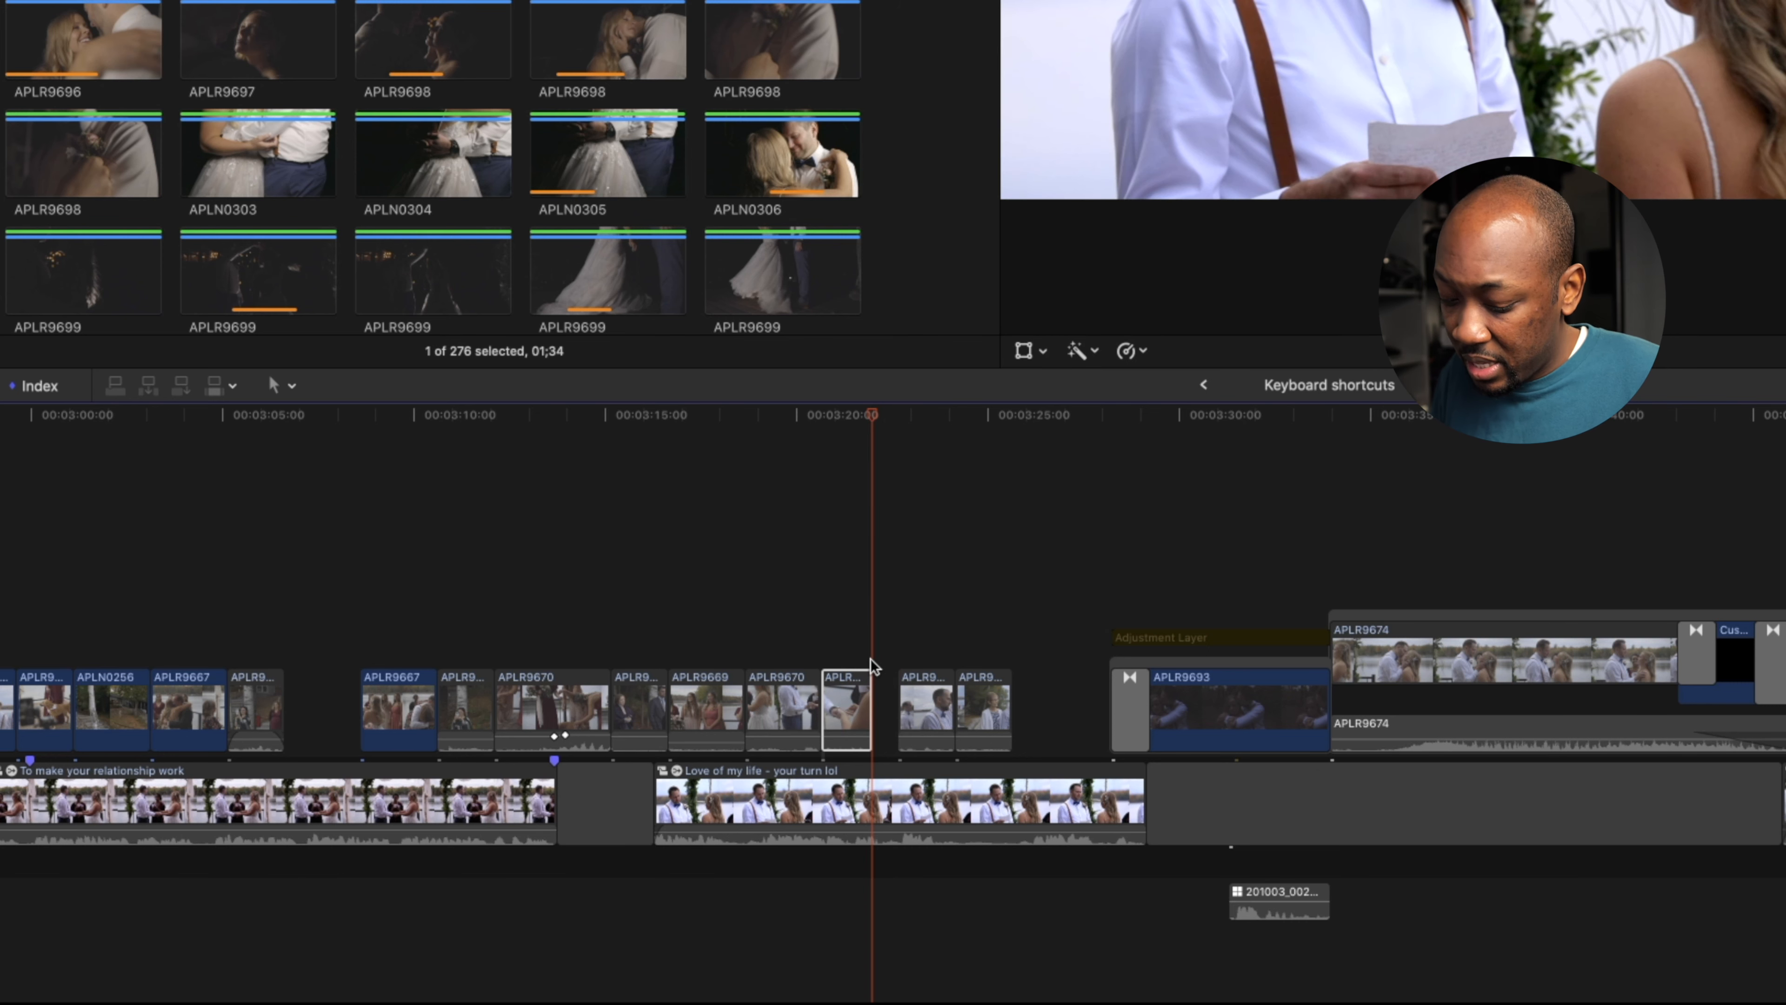
pyautogui.press('super+z')
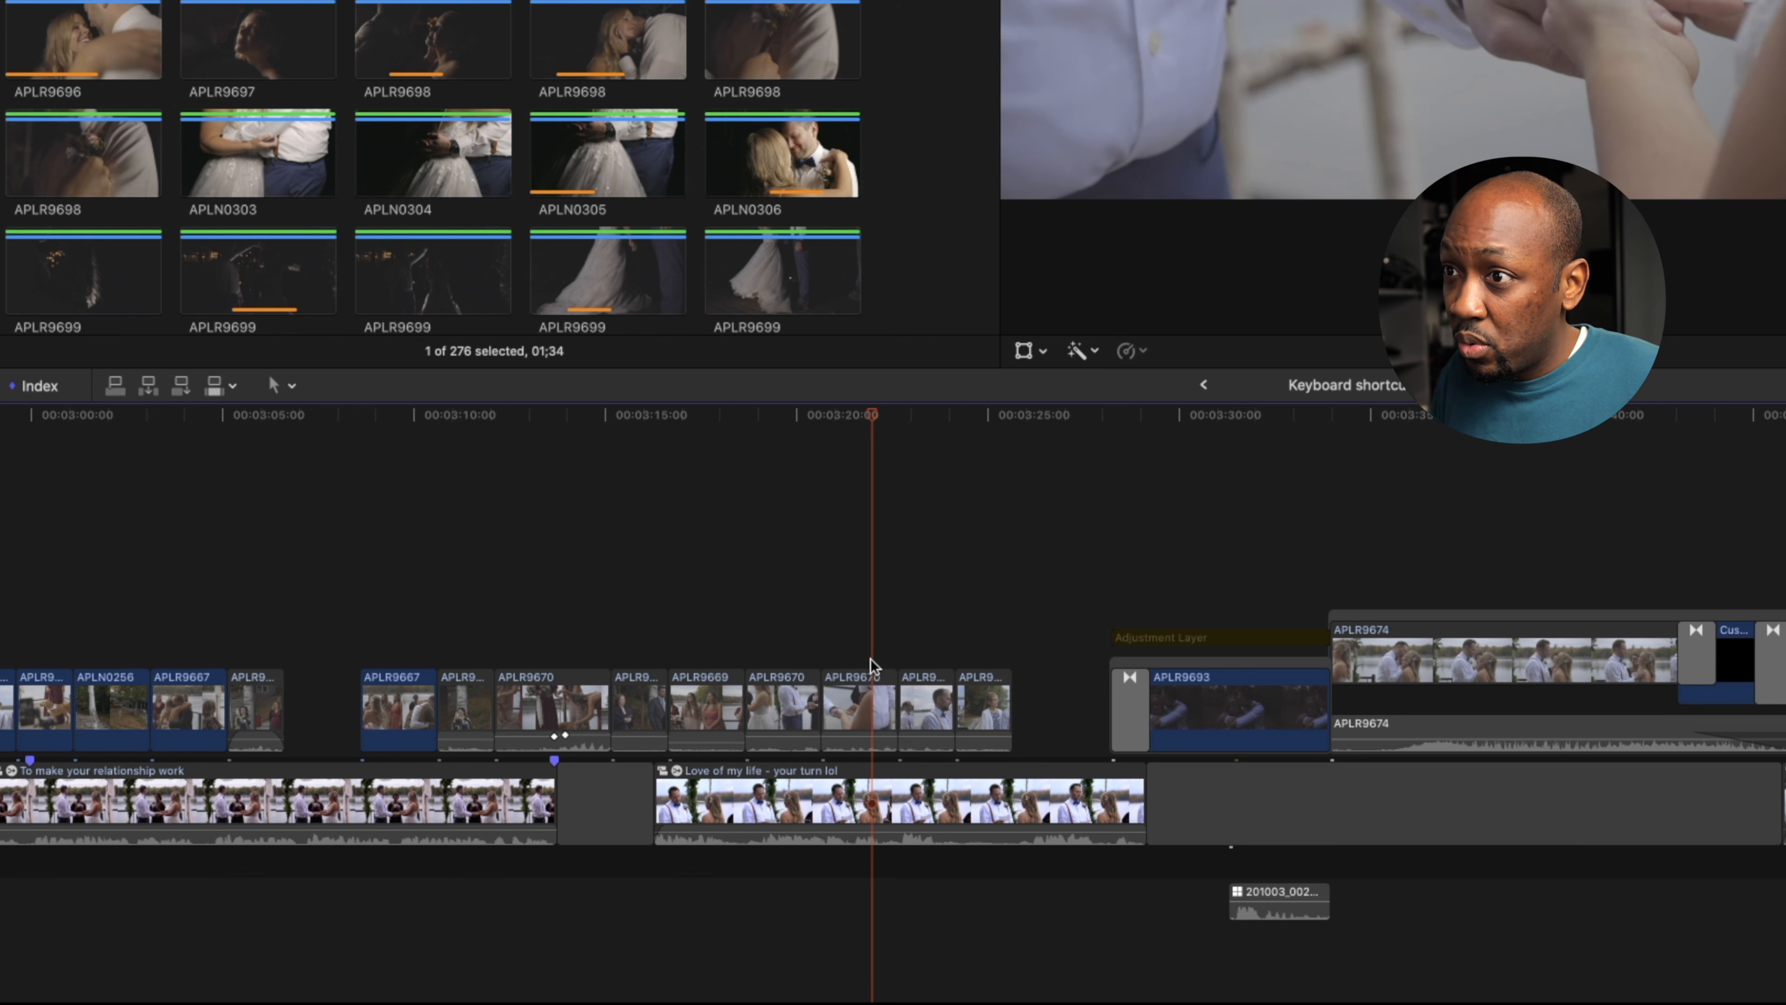
# - Trim the start of the same APLR9670 clip to the playhead, and undo the trim
pyautogui.click(877, 714)
pyautogui.hotkey('alt', '[')
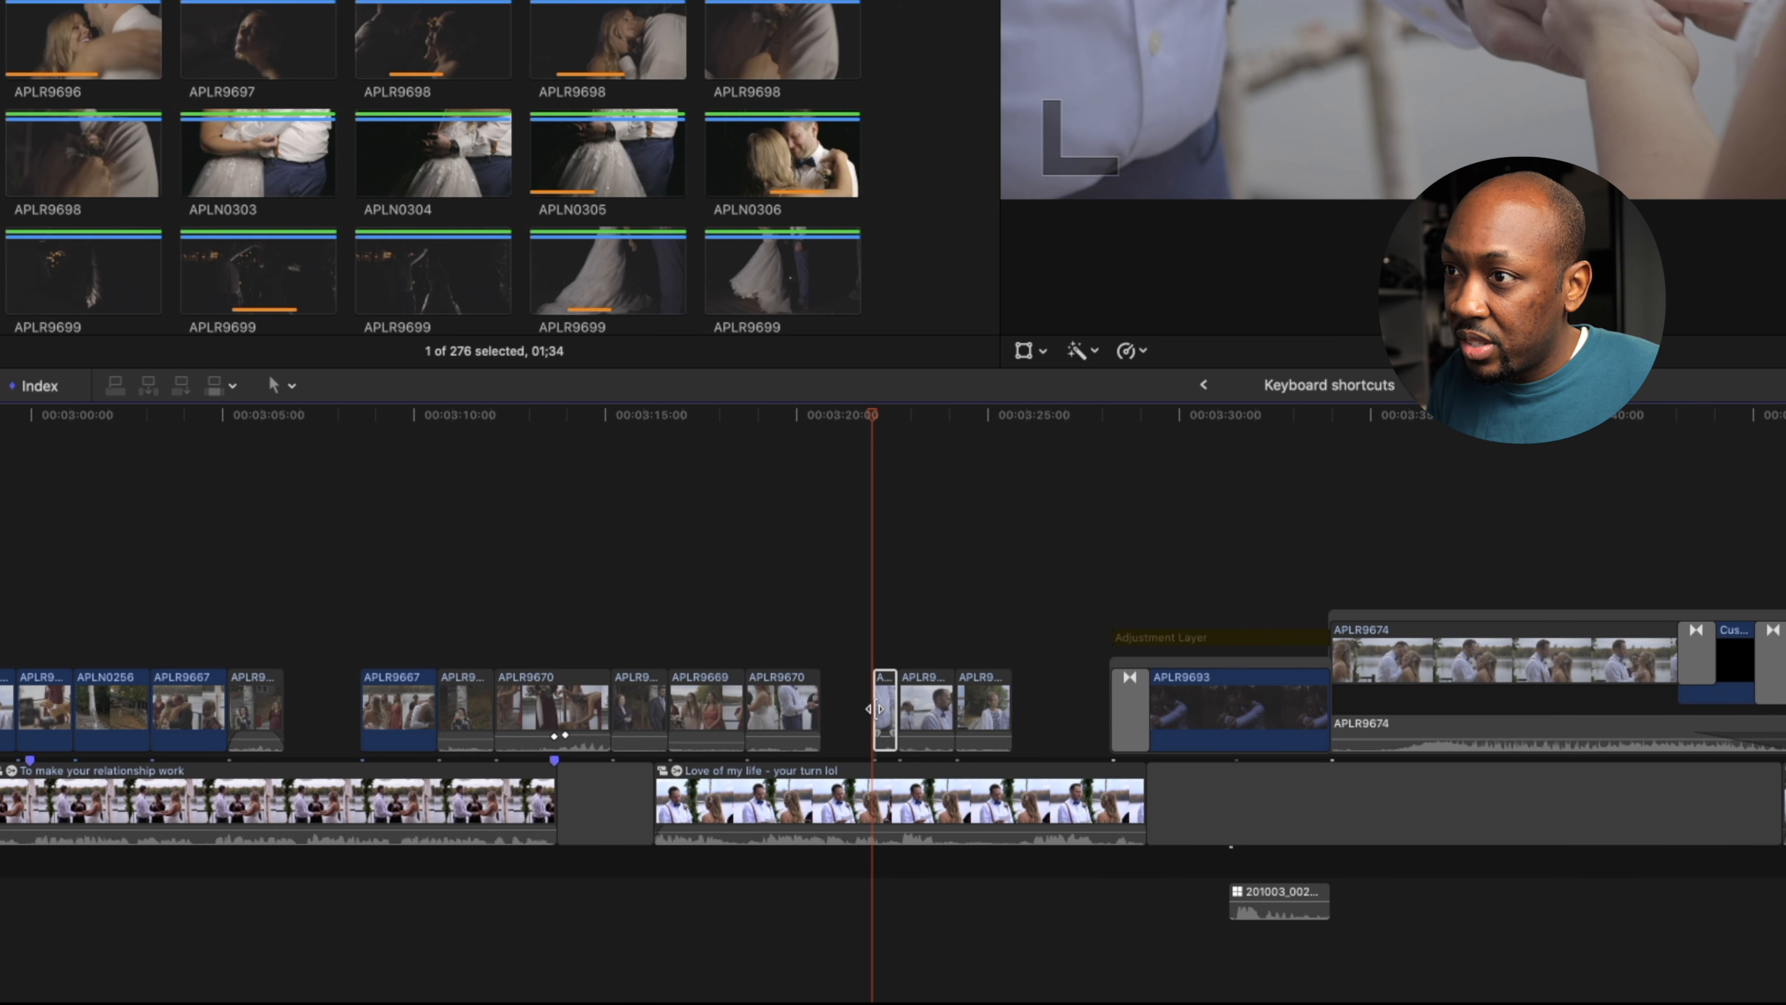
pyautogui.press('super+z')
# - Blade APLR9670 again at about 00:03:22 and delete the piece after the cut, undoing both edits
pyautogui.press('b')
pyautogui.click(876, 693)
pyautogui.press('a')
pyautogui.click(884, 698)
pyautogui.click(884, 698)
pyautogui.press('Delete')
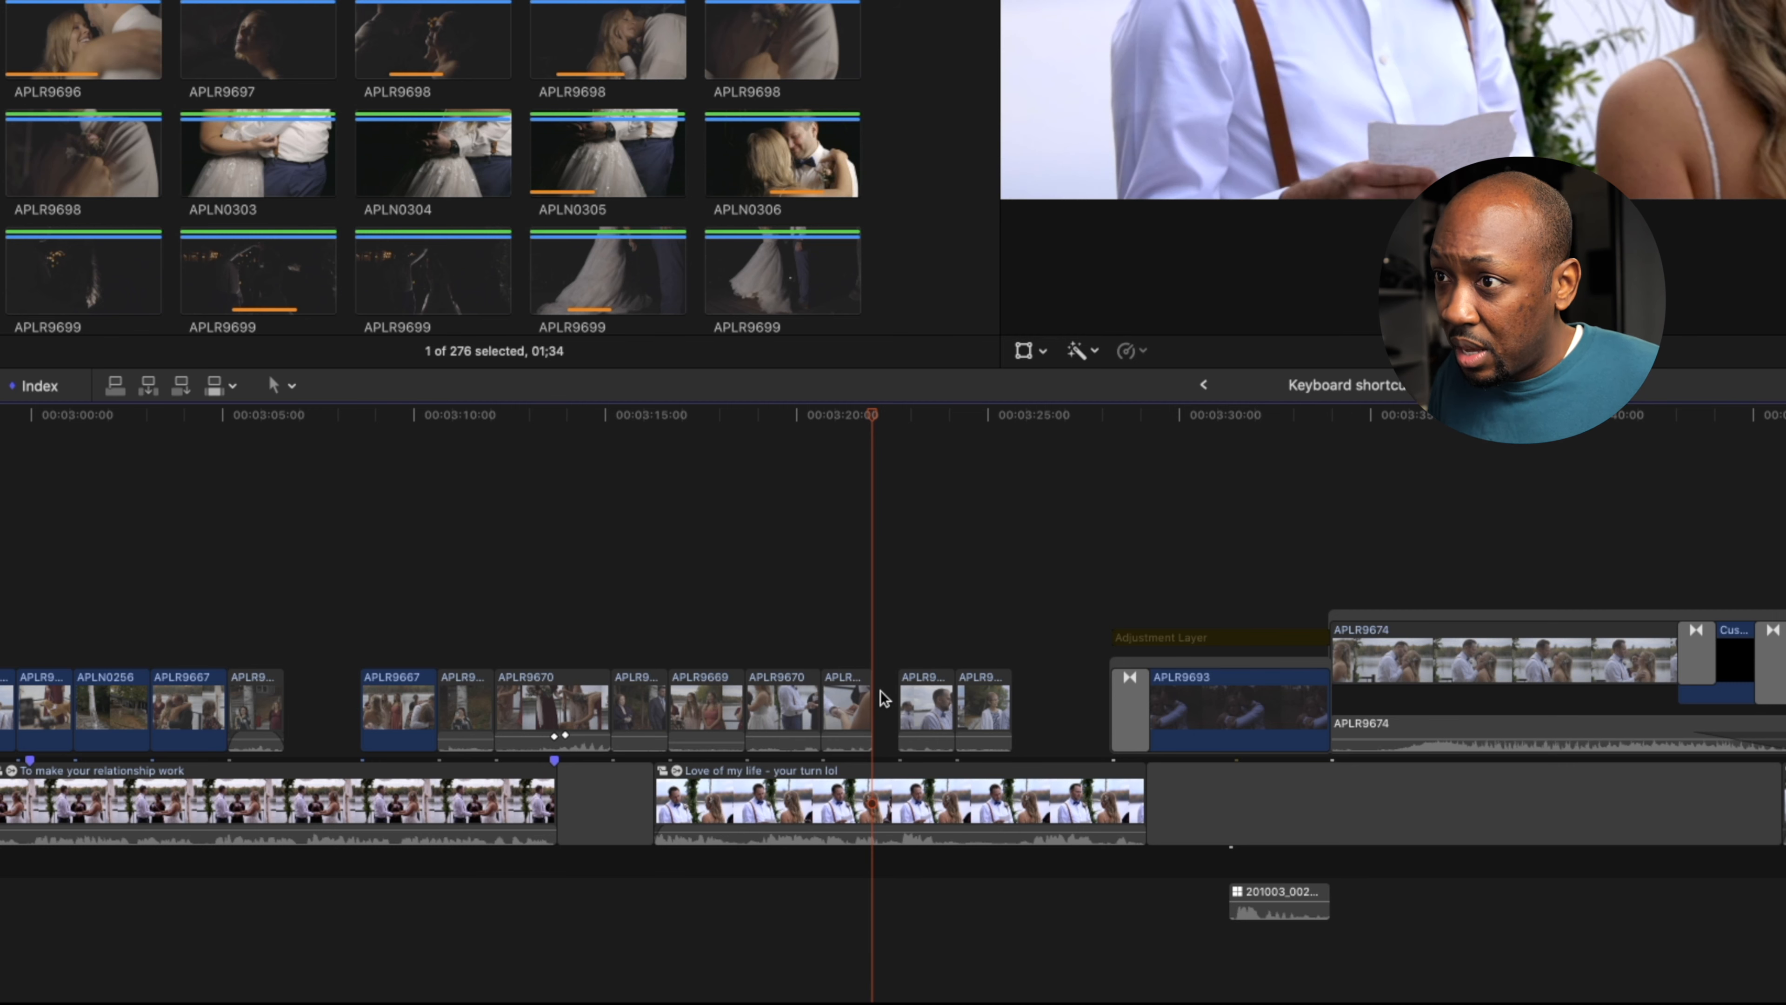
pyautogui.press('super+z')
pyautogui.click(881, 653)
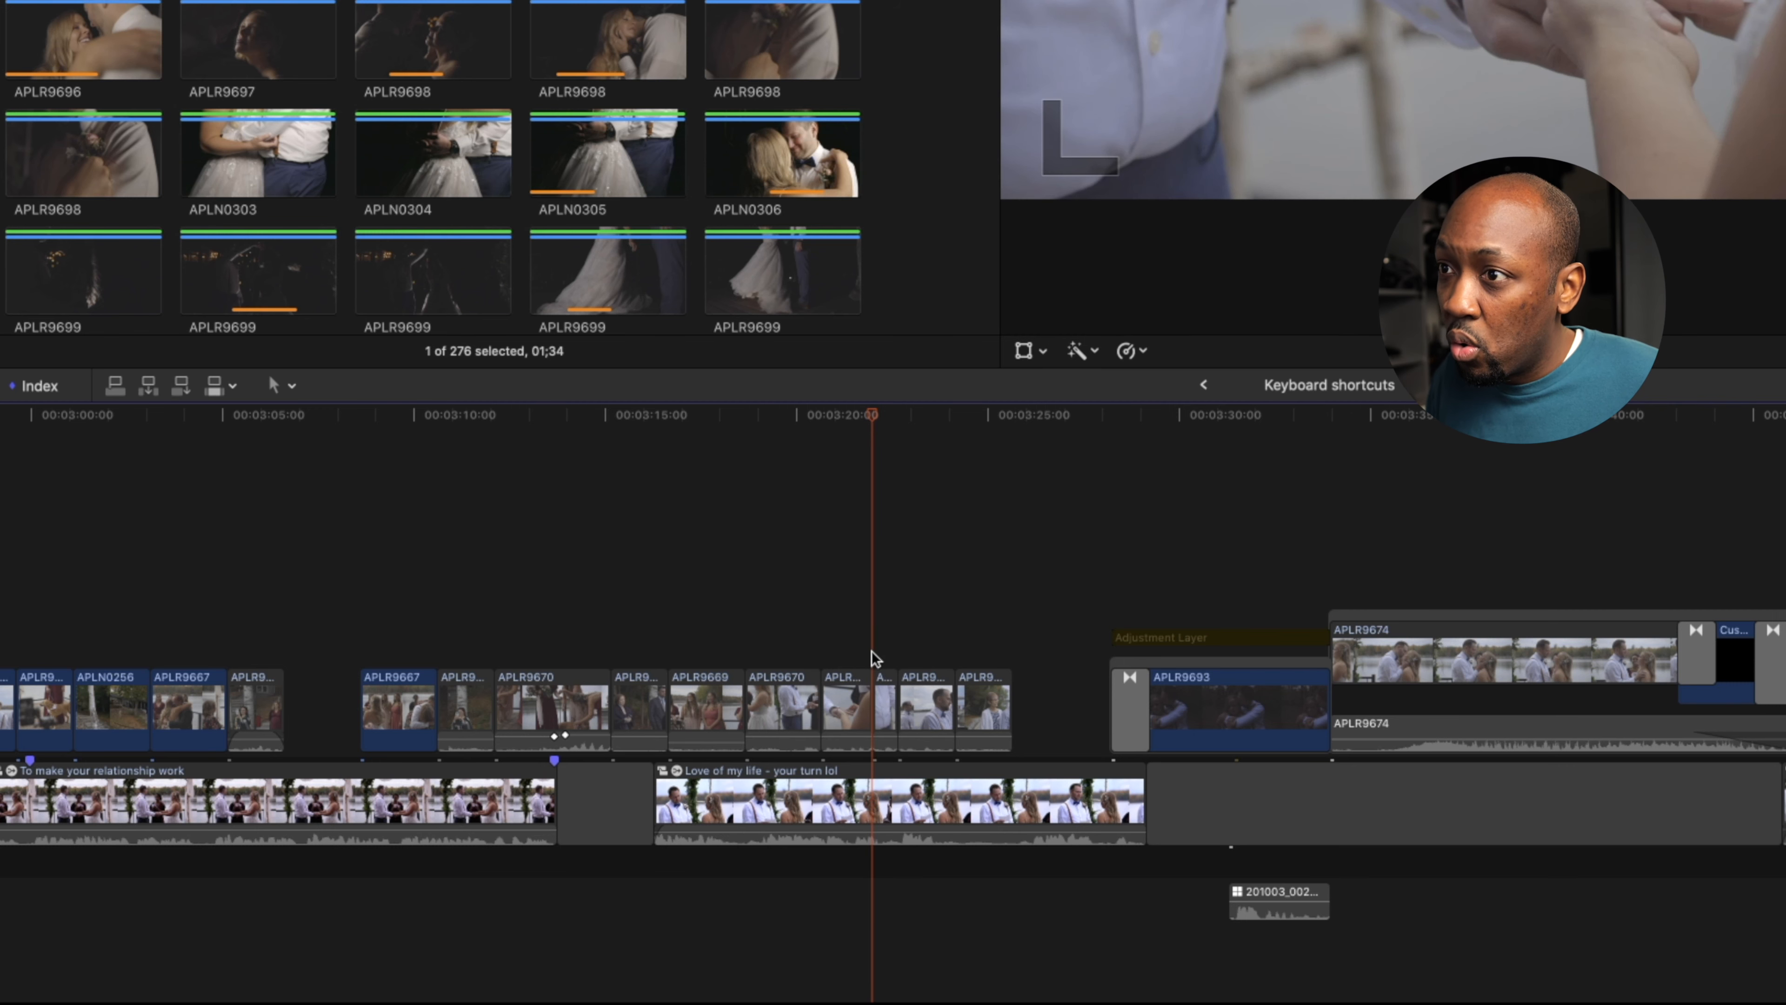
pyautogui.press('super+z')
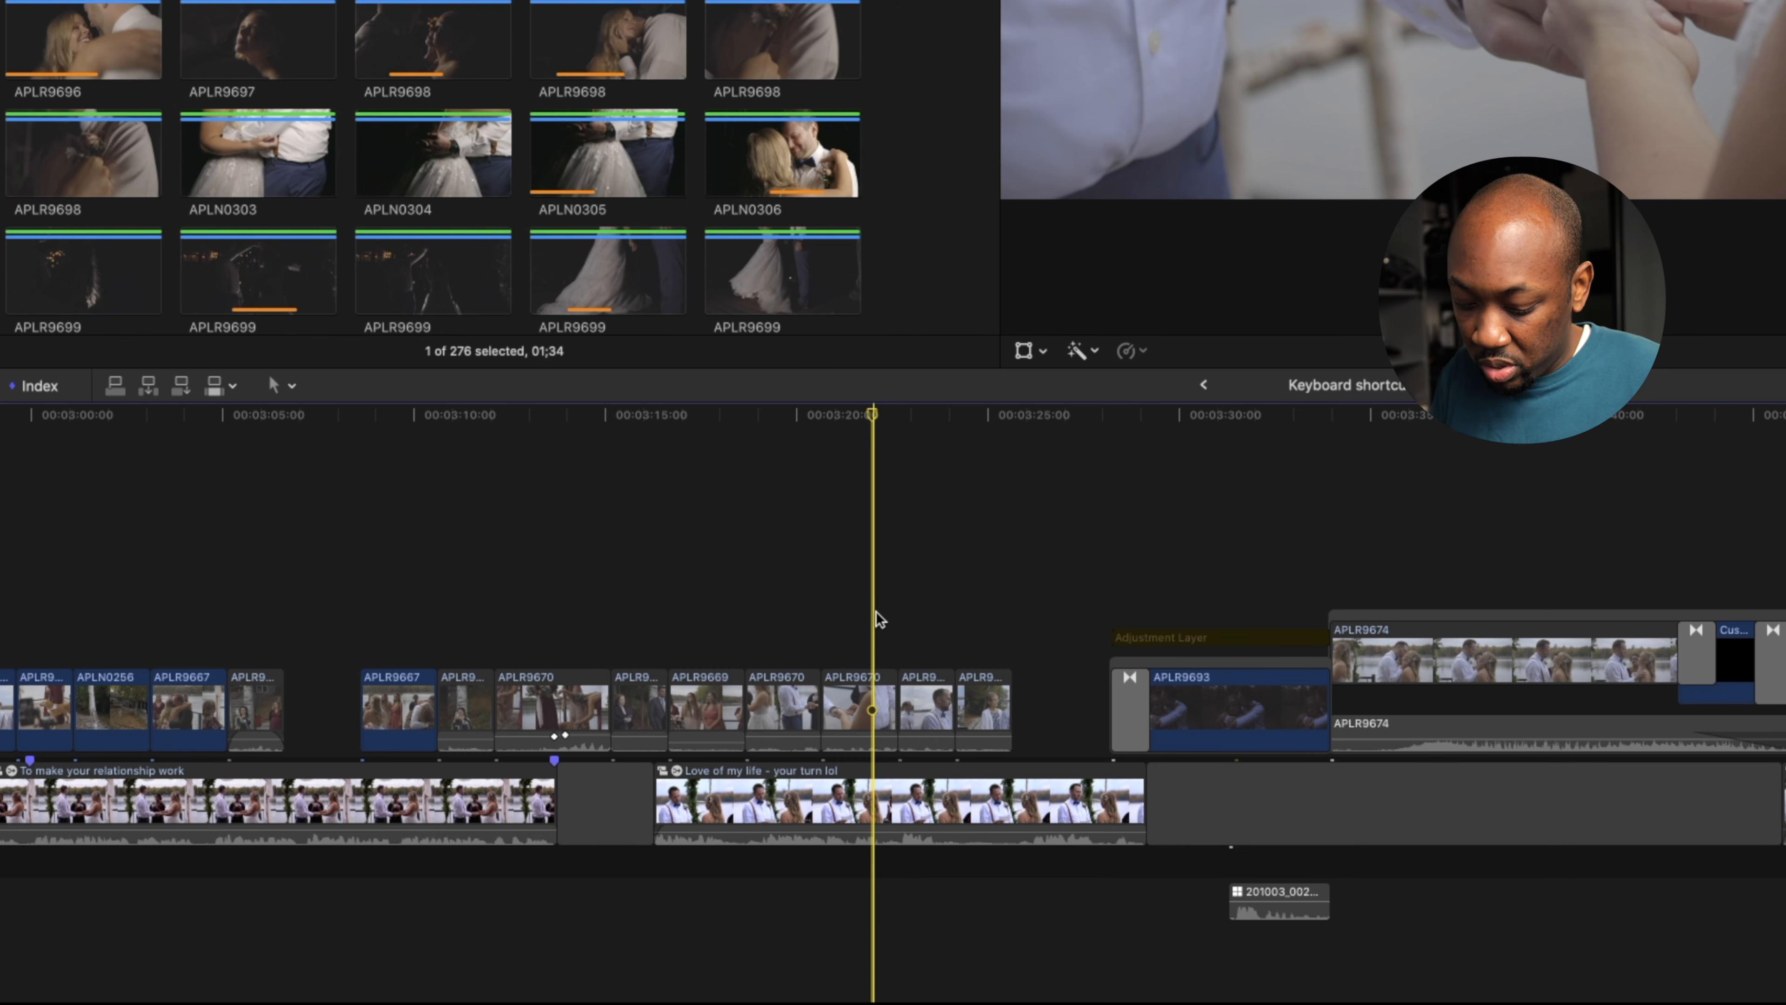
# - Blade the "Love of my life - your turn lol" clip in the primary storyline at the playhead, and undo the cut
pyautogui.press('super+b')
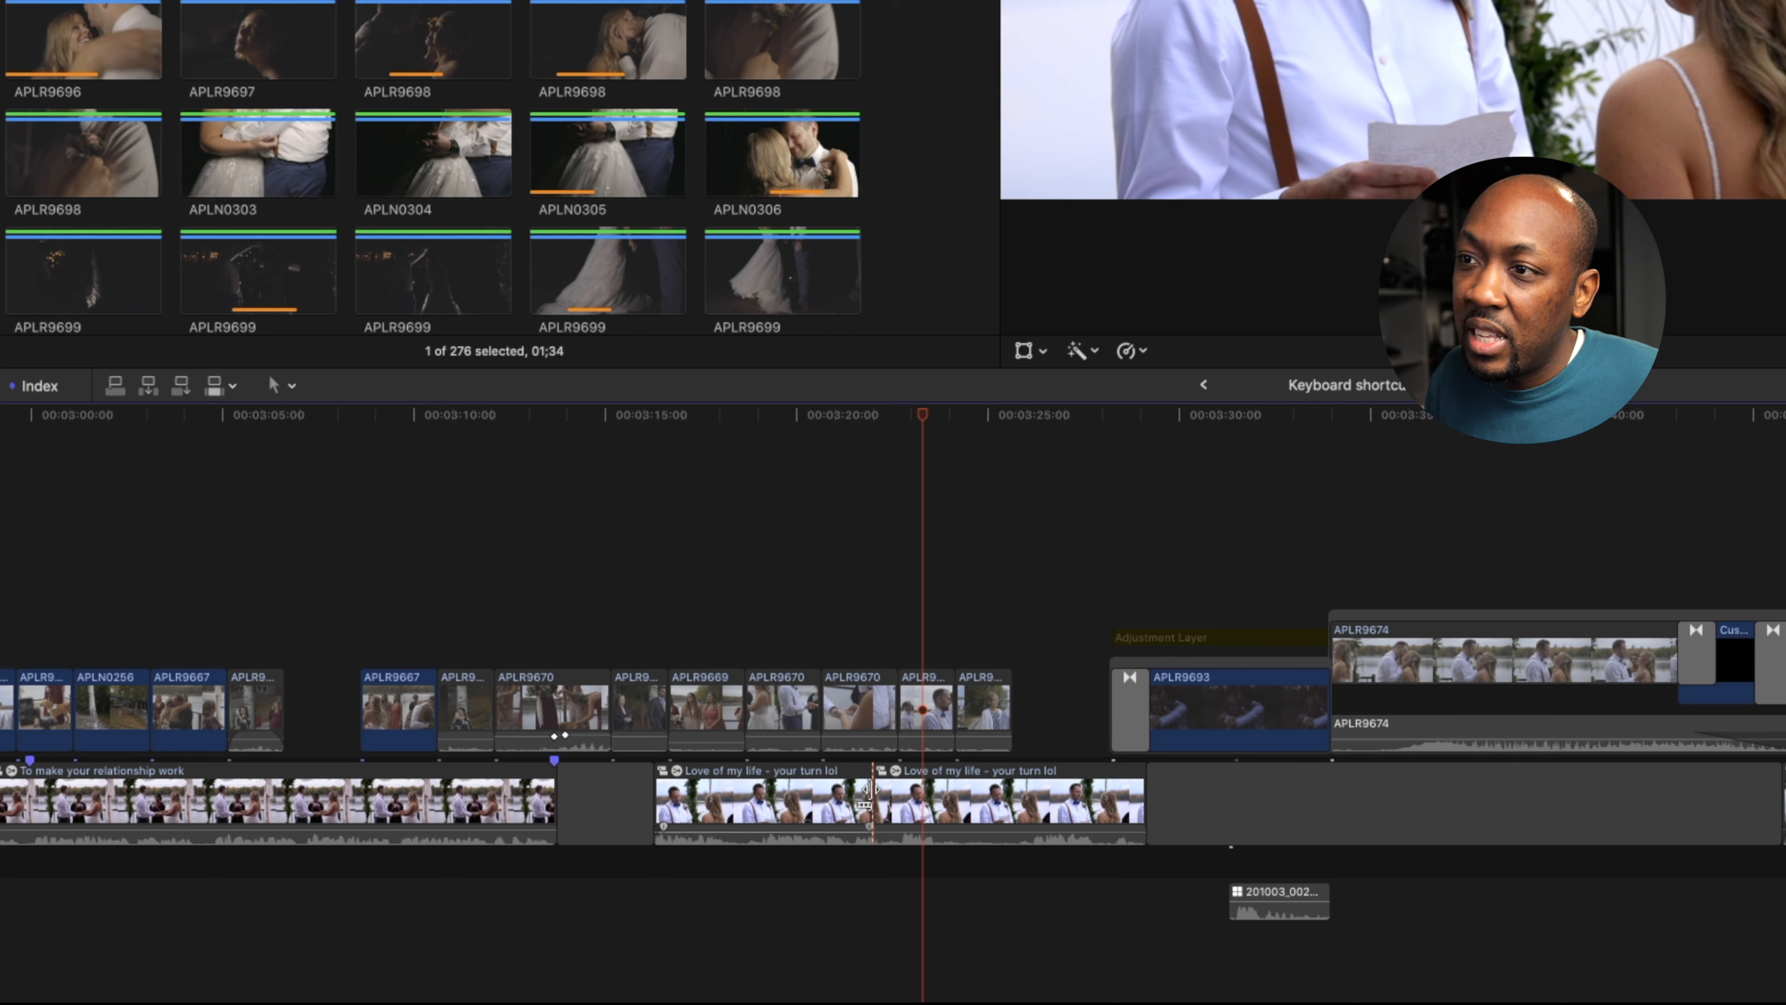
pyautogui.press('super+z')
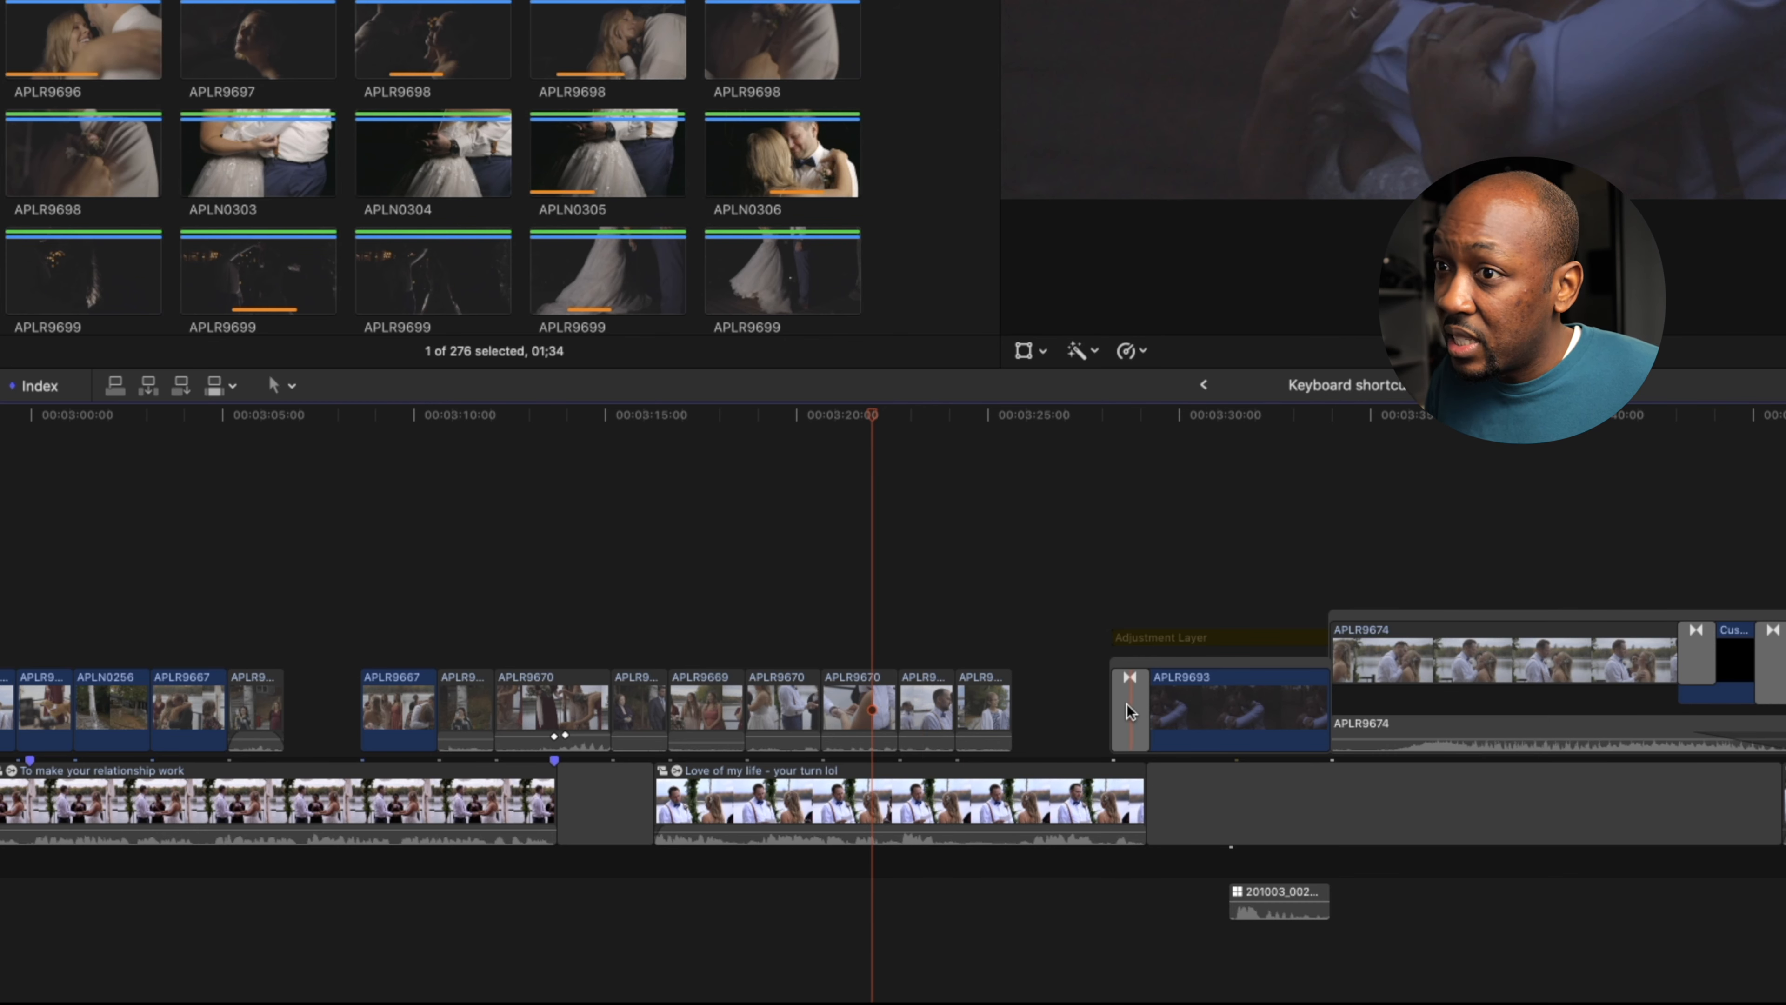
# - With the Select tool, trim the end of the first "Spending every moment together" video clip to 00:04:20:19, and undo the trim
pyautogui.hscroll(-10, 1121, 712)
pyautogui.hscroll(15, 745, 783)
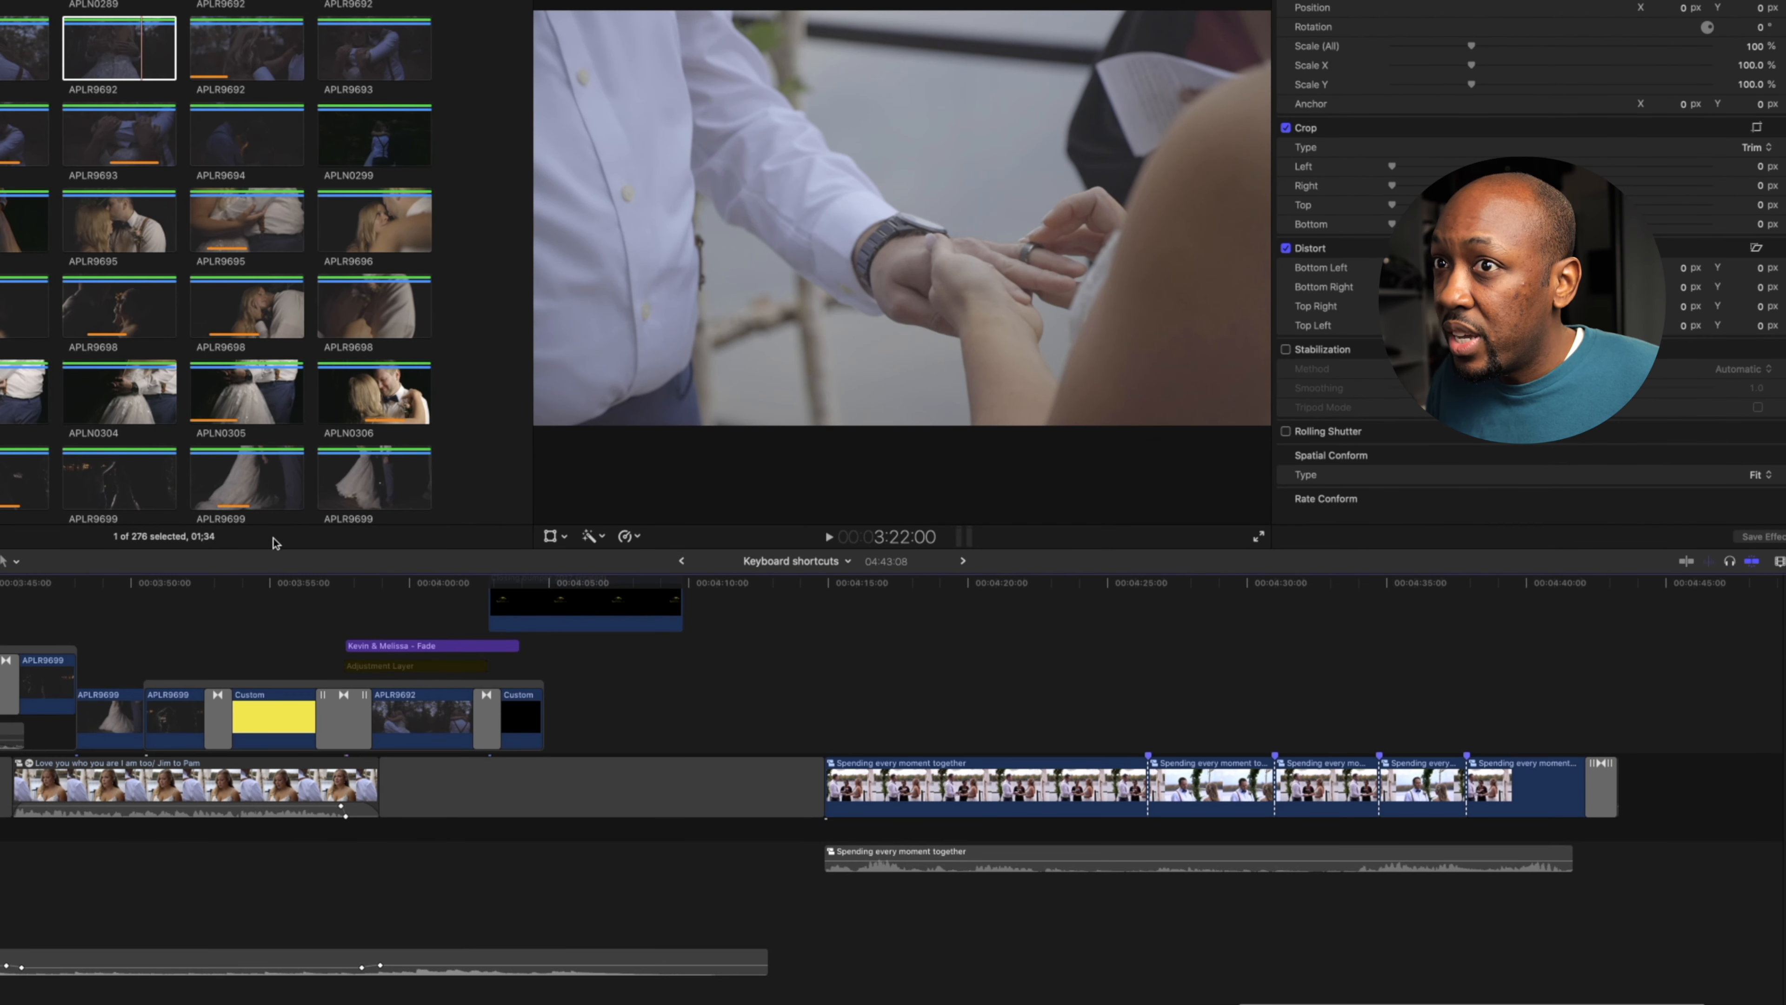
pyautogui.click(957, 793)
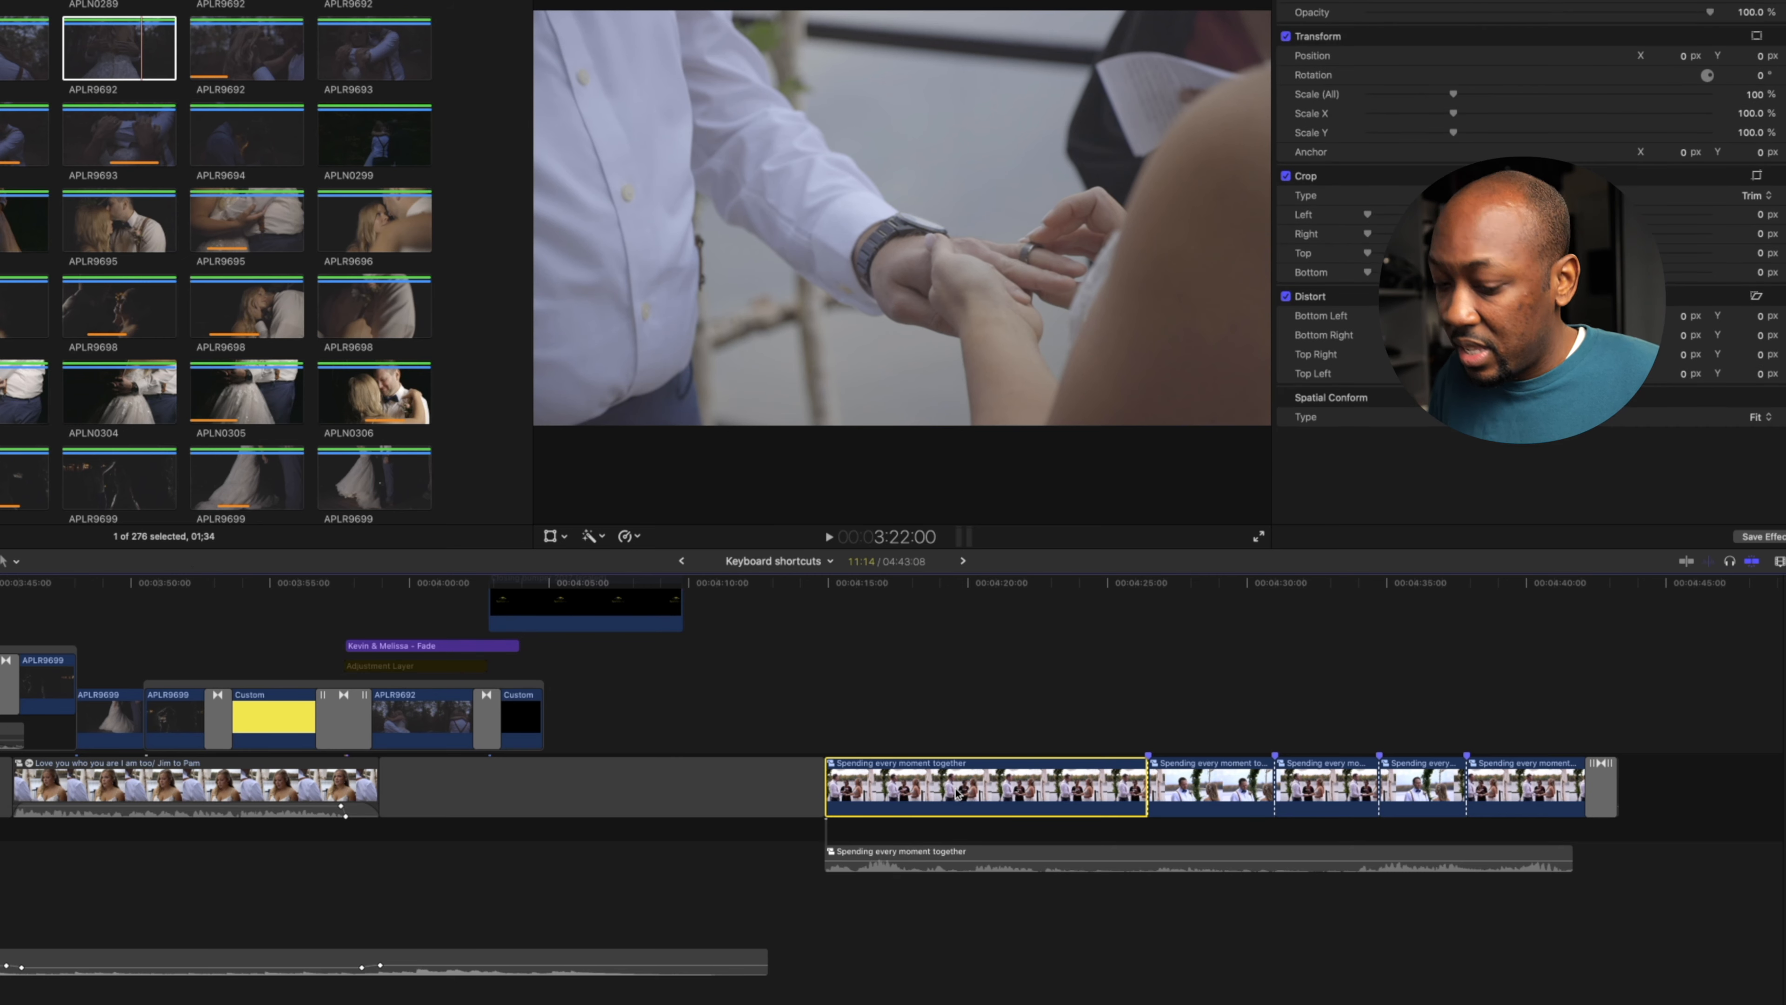
pyautogui.press('a')
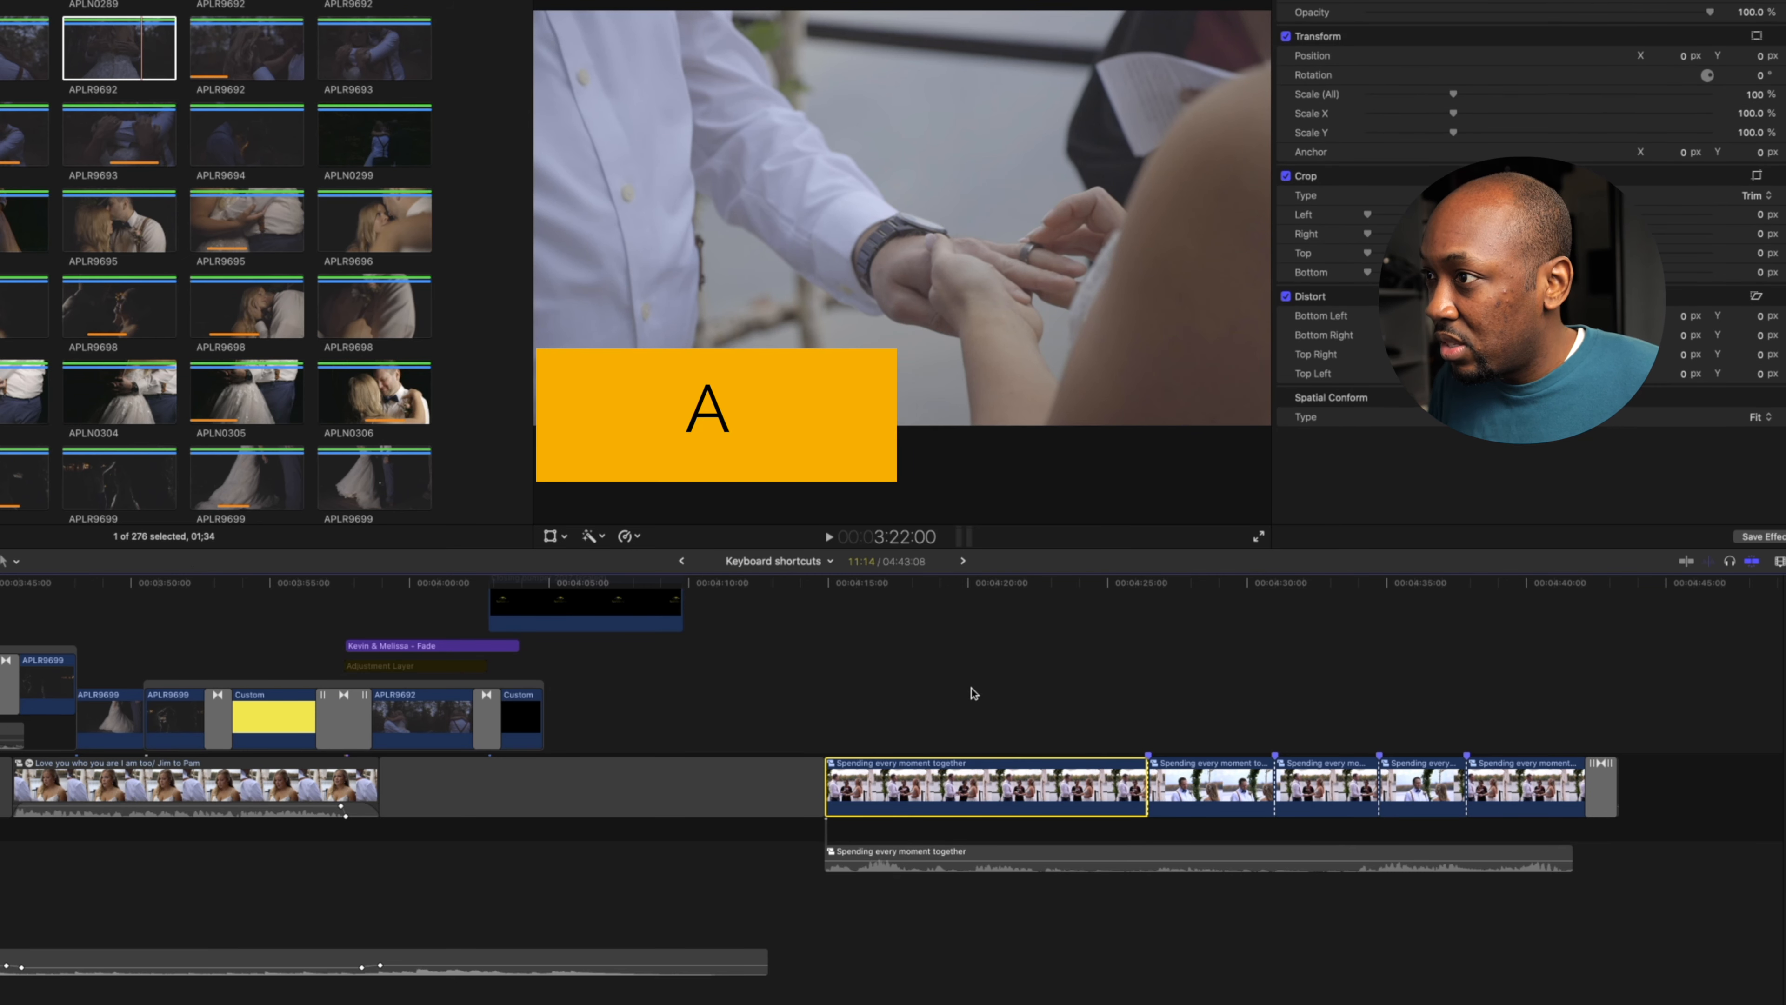
pyautogui.click(990, 720)
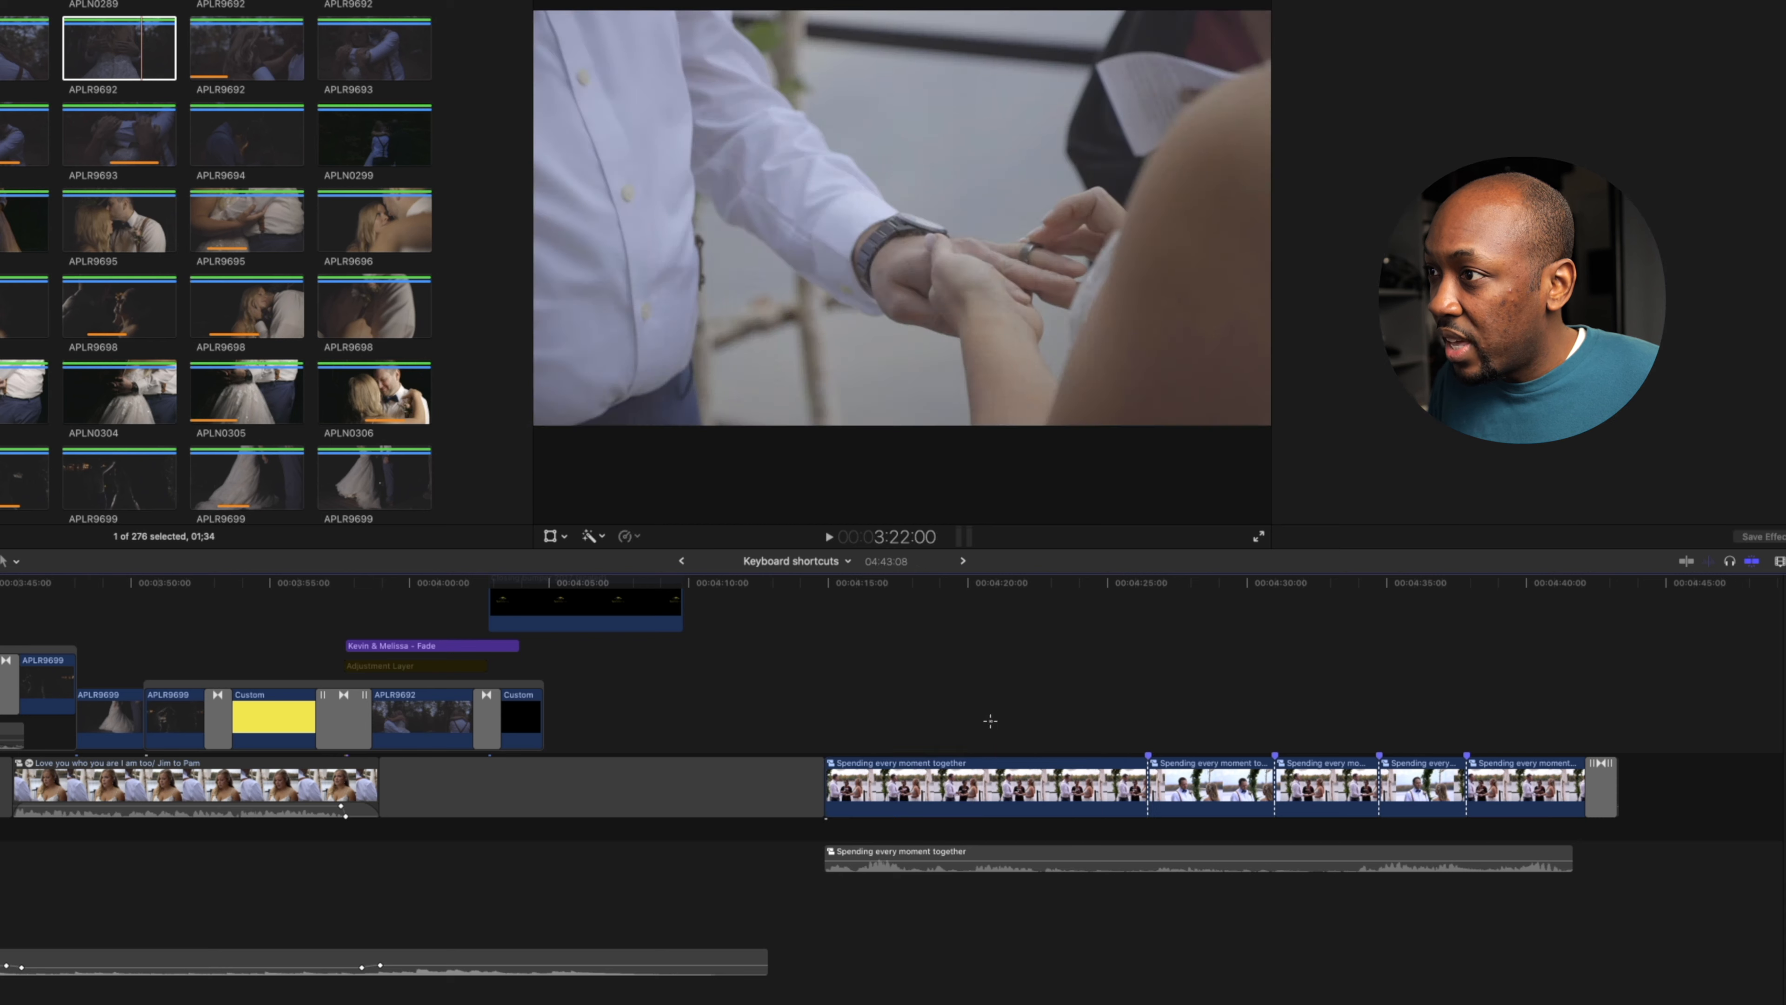
pyautogui.click(991, 786)
pyautogui.hotkey('alt', ']')
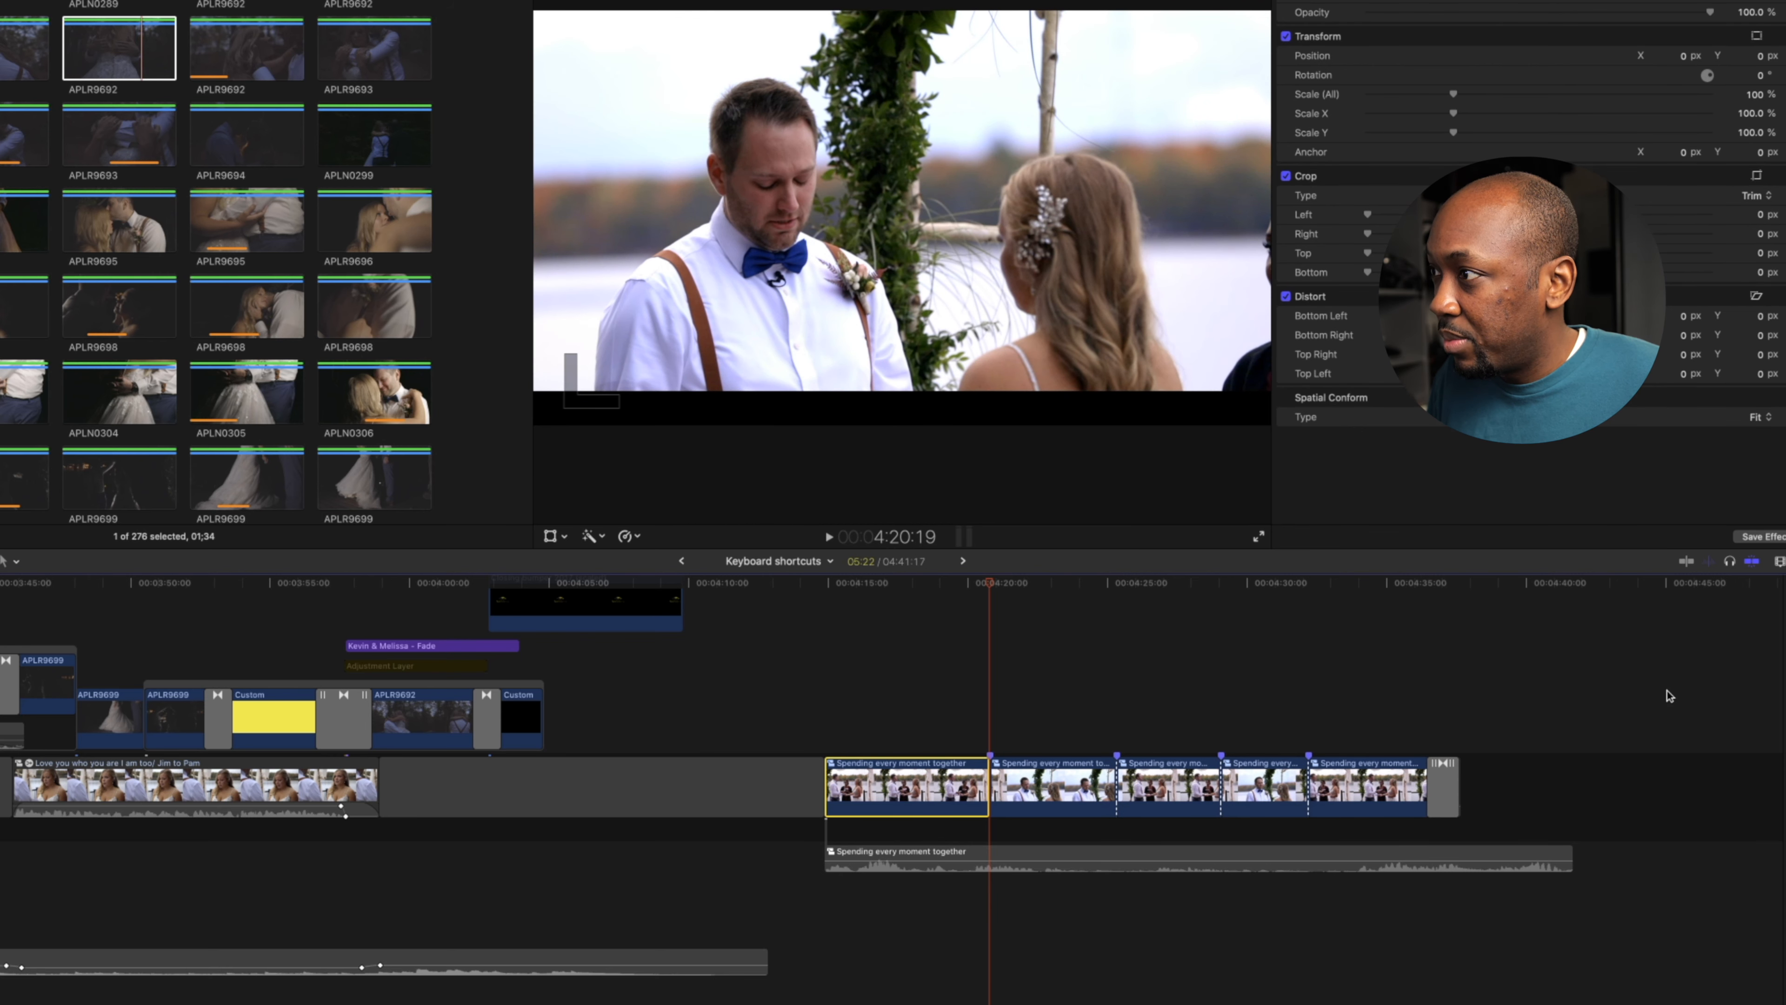
pyautogui.press('super+z')
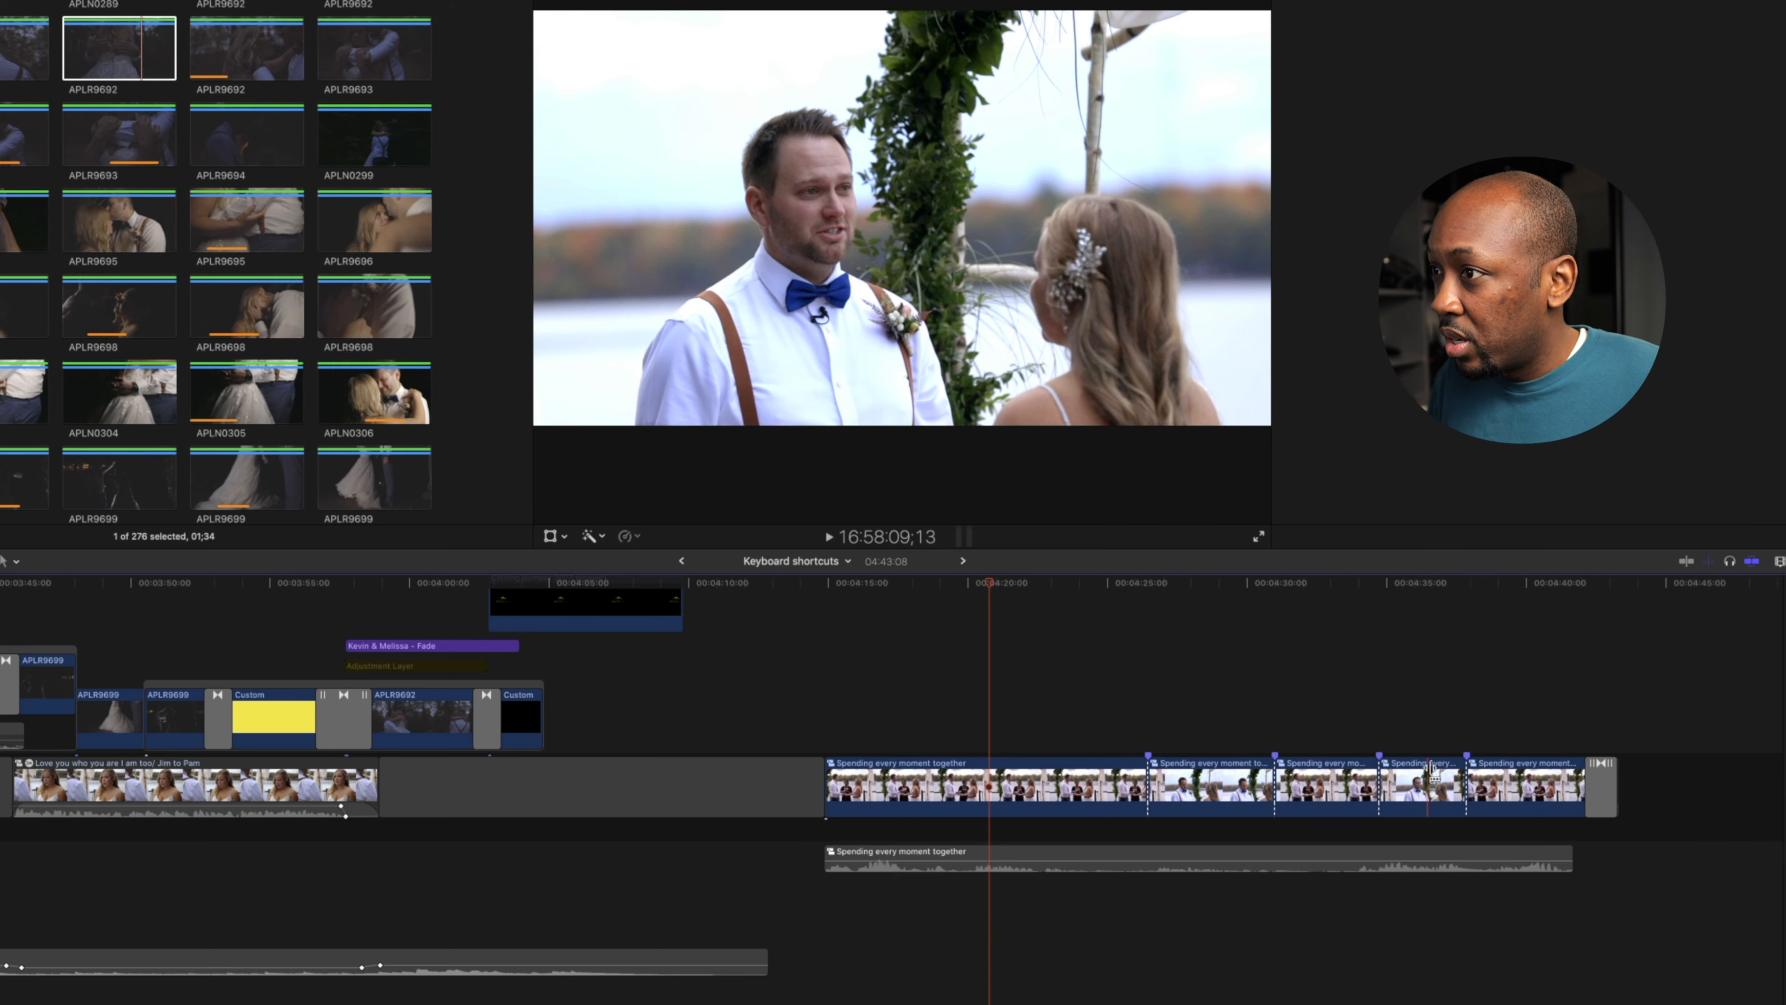
# - With the Position tool, trim the end of the first "Spending every moment together" video clip to the playhead at 00:04:20:19, leaving a gap
pyautogui.click(985, 783)
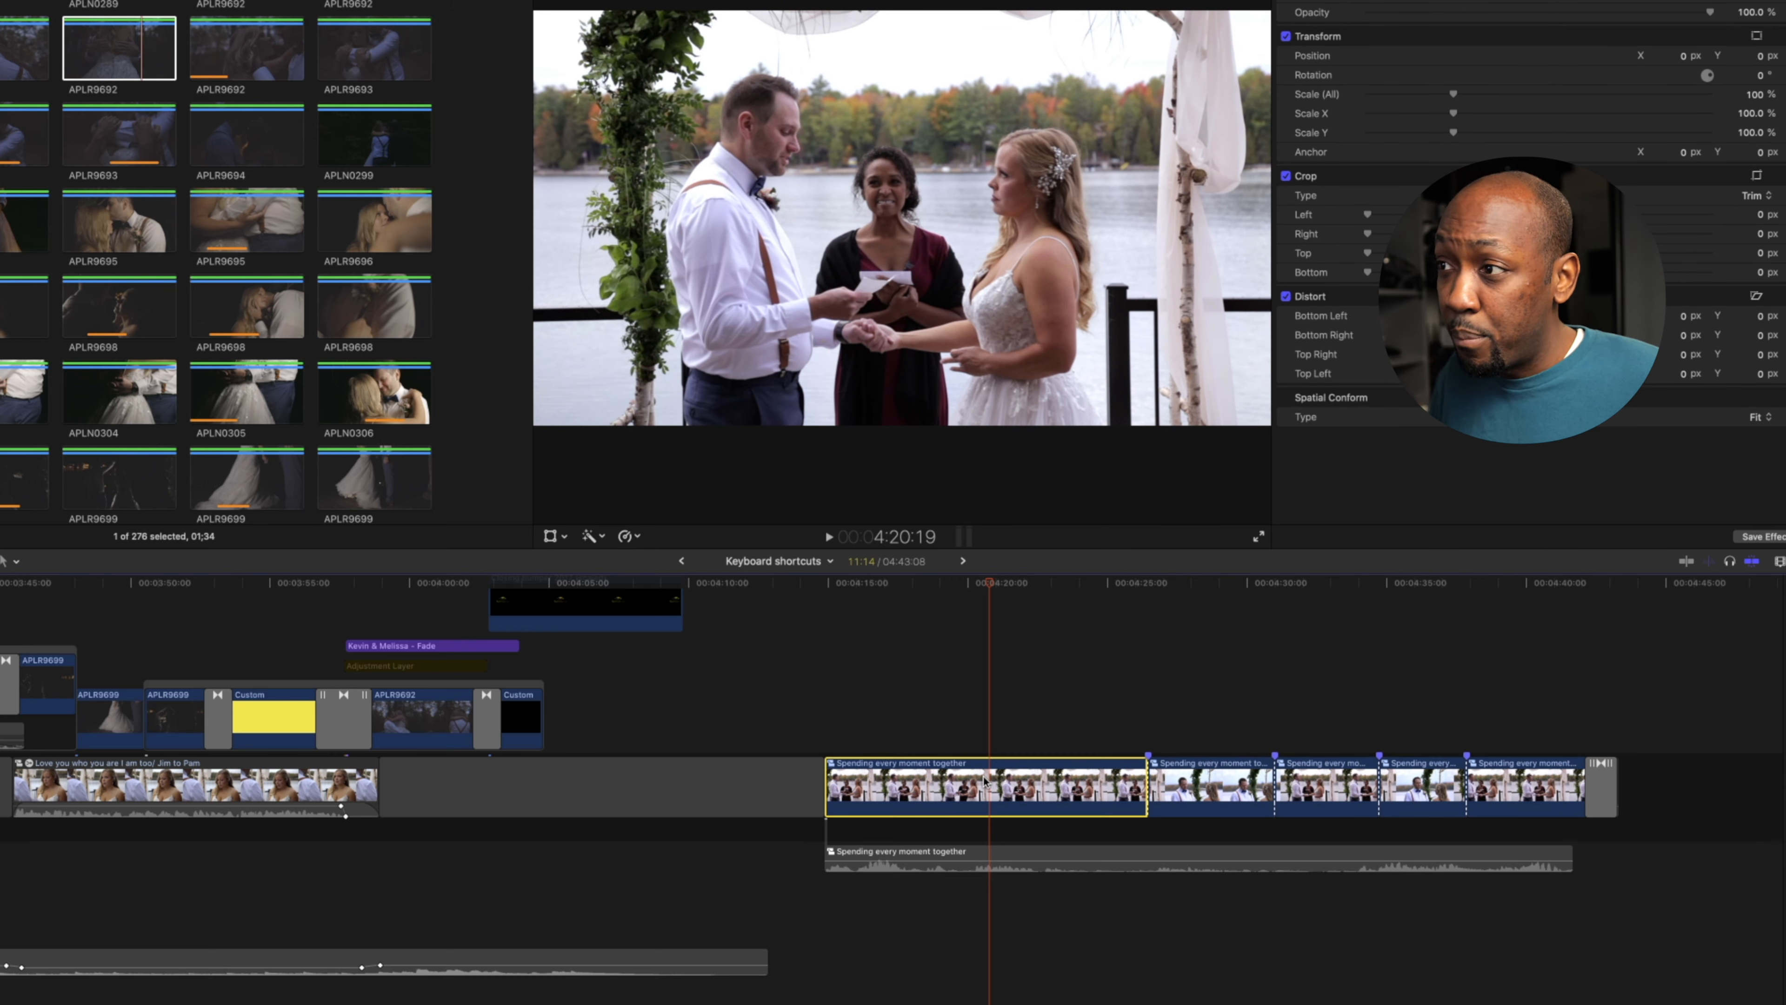
pyautogui.press('p')
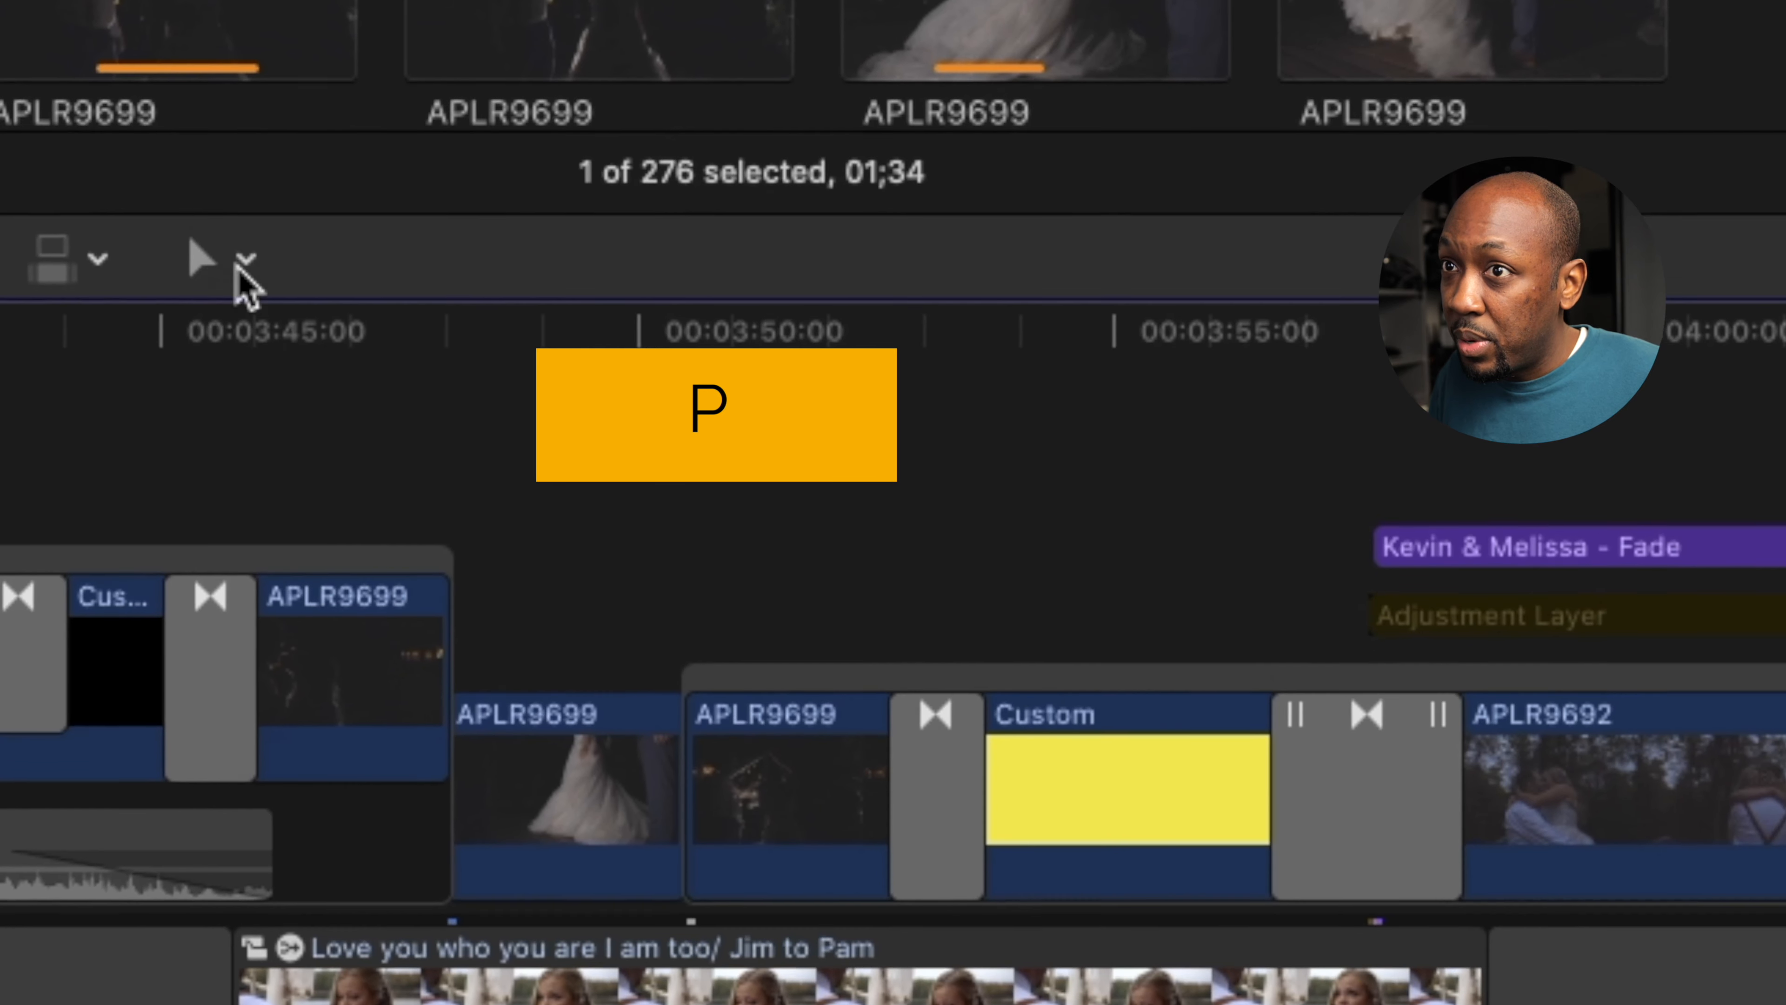
pyautogui.click(245, 261)
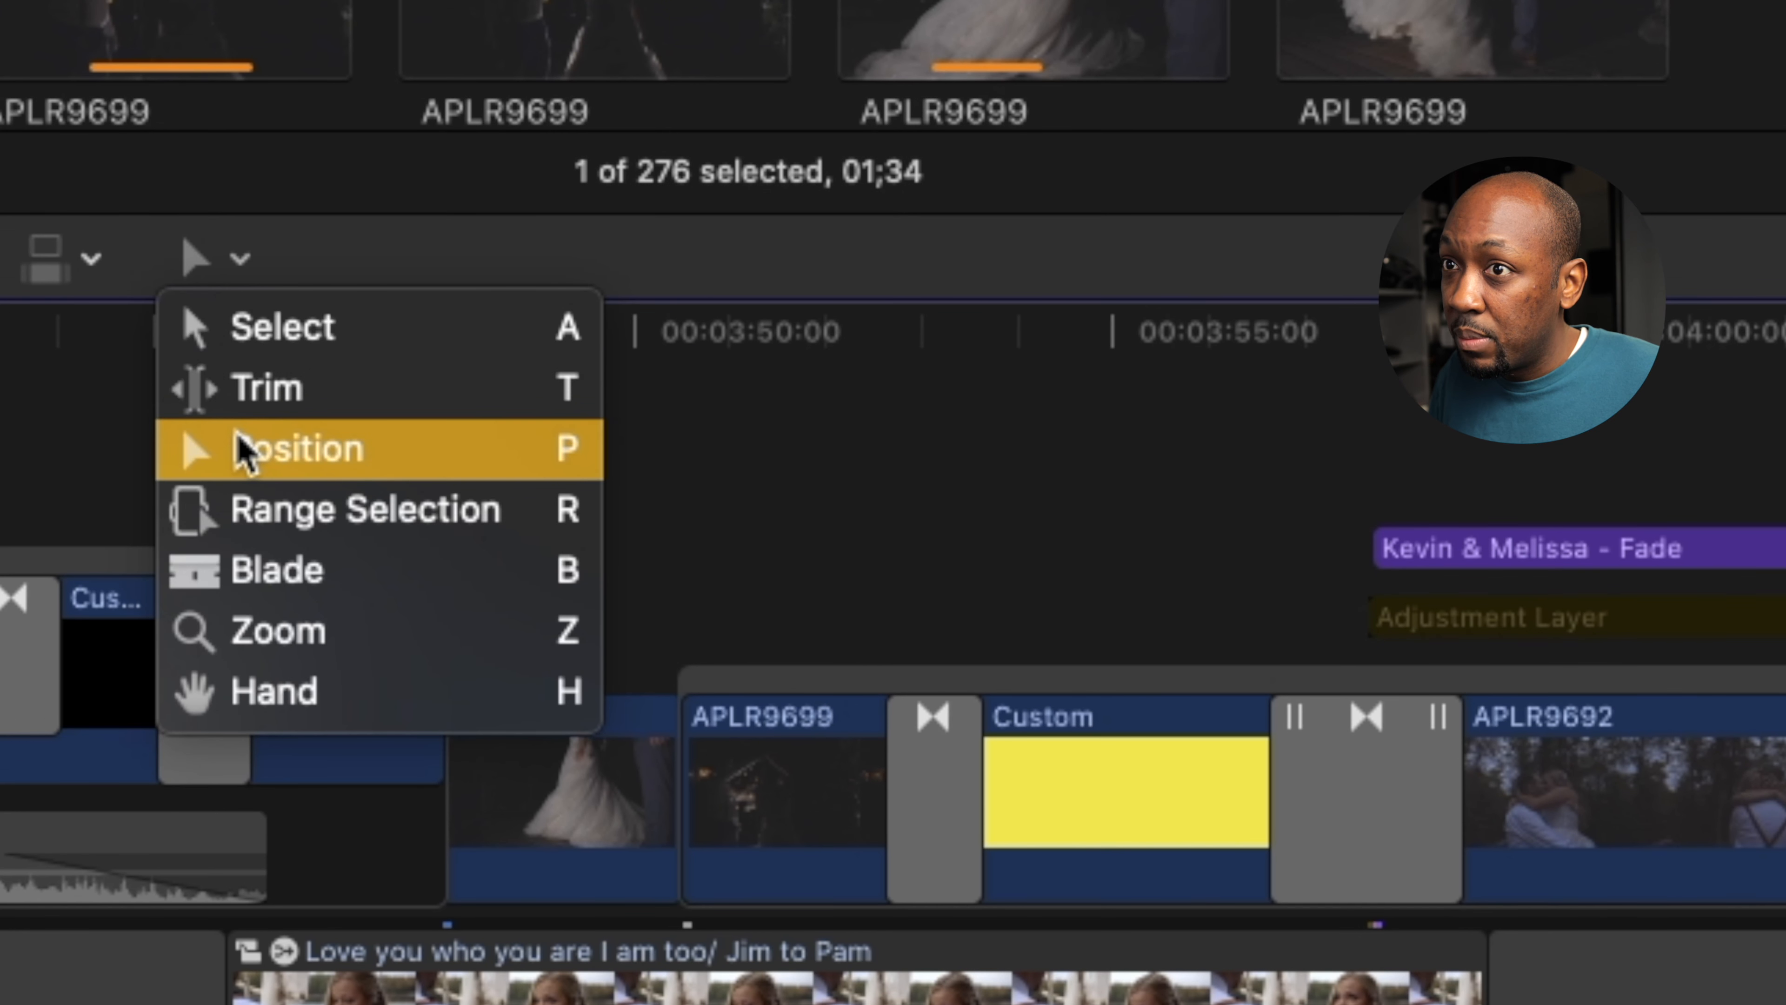
pyautogui.click(247, 447)
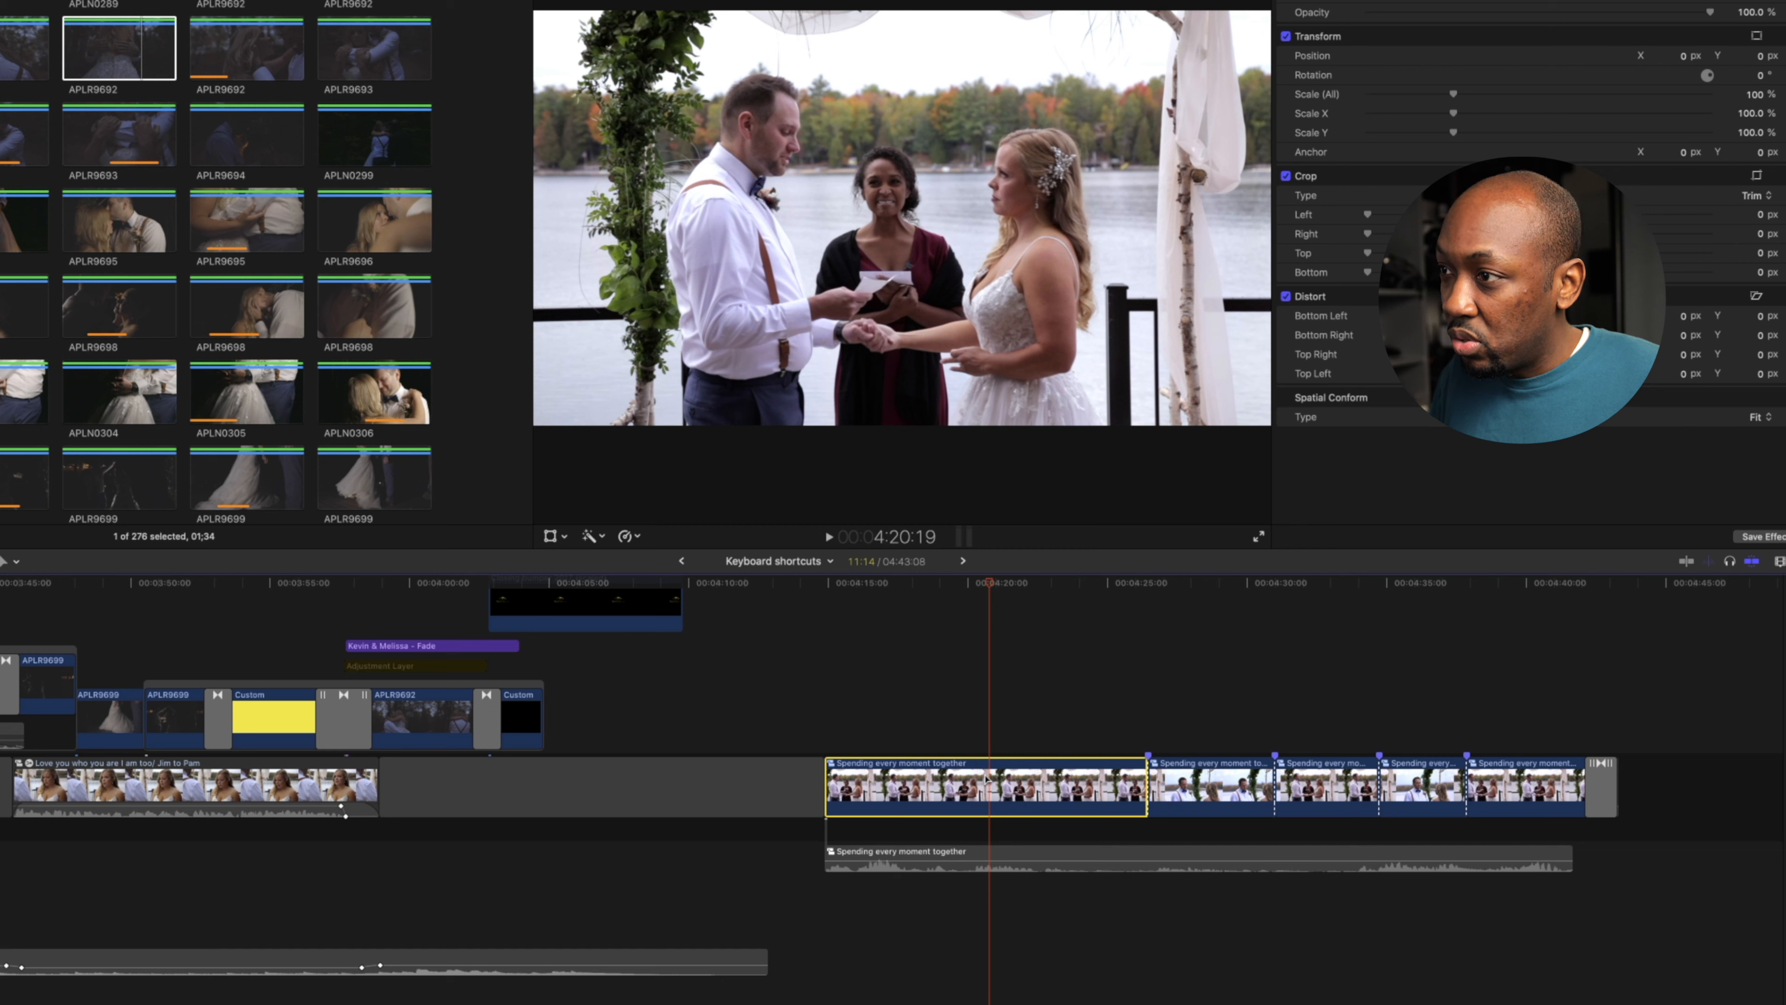
pyautogui.hotkey('alt', ']')
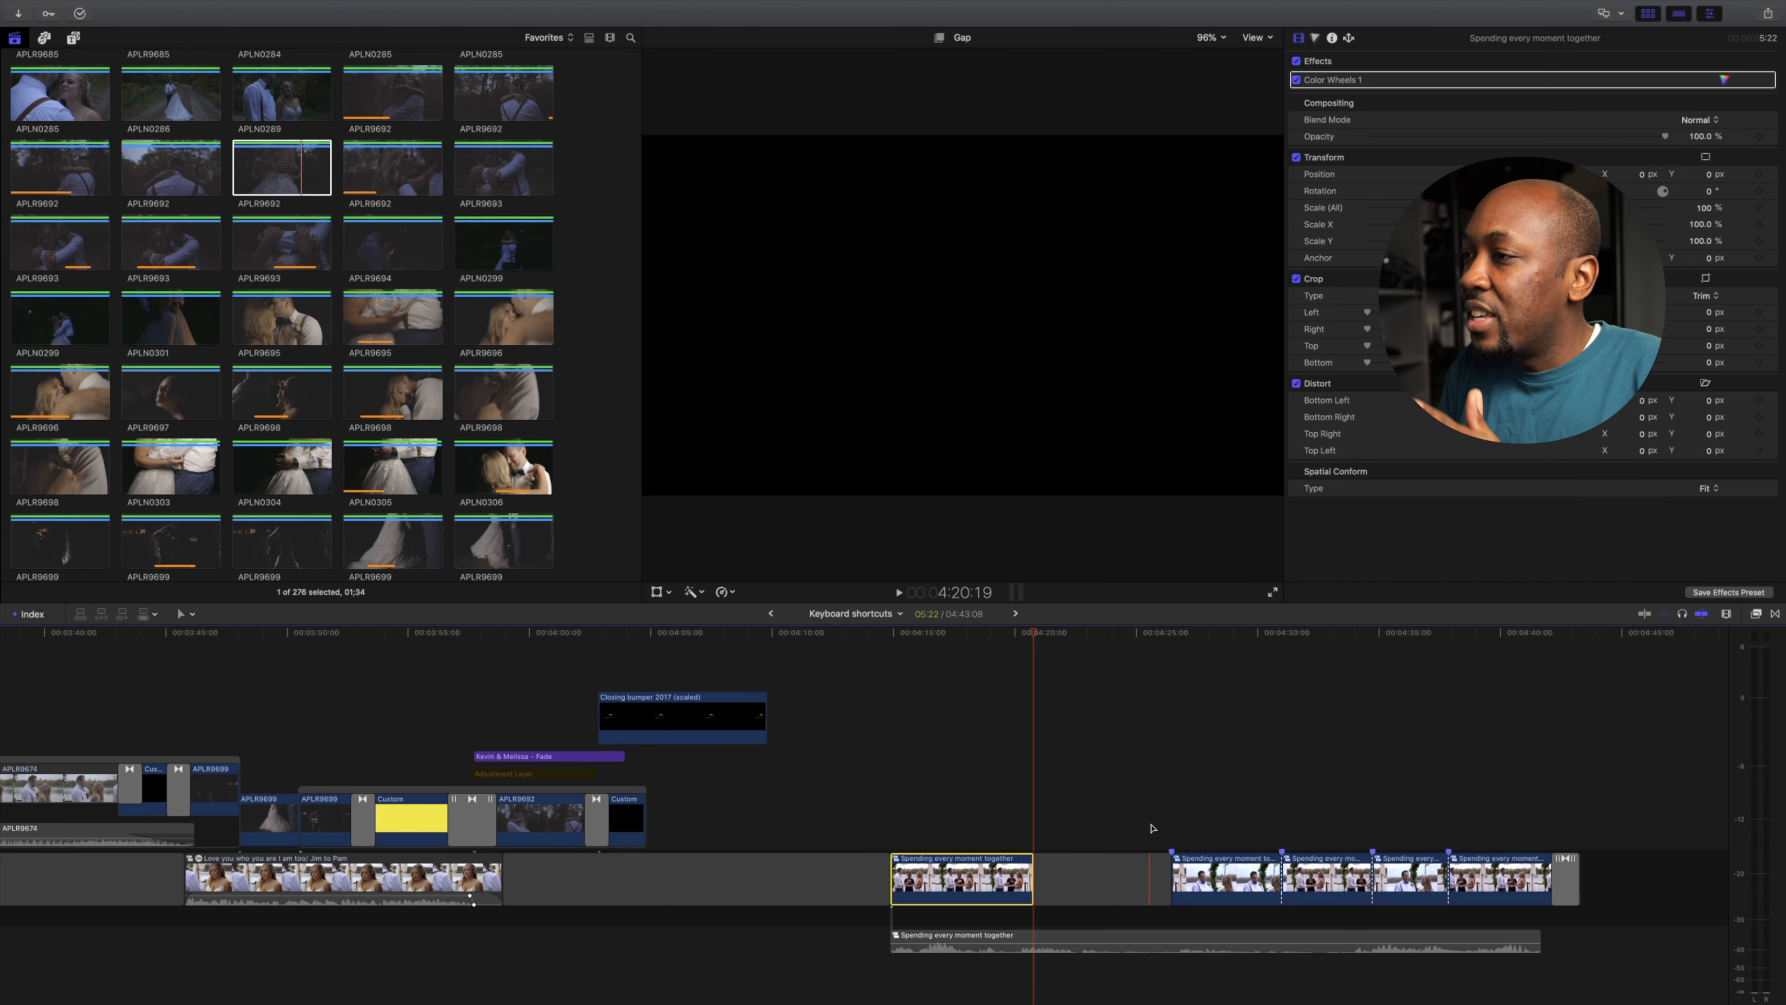
# - Combine the nine connected clips starting with APLR9667, at about 00:03:08 to 00:03:25, into a compound clip named "the dudes at the ceremony"
pyautogui.hscroll(-10, 1151, 828)
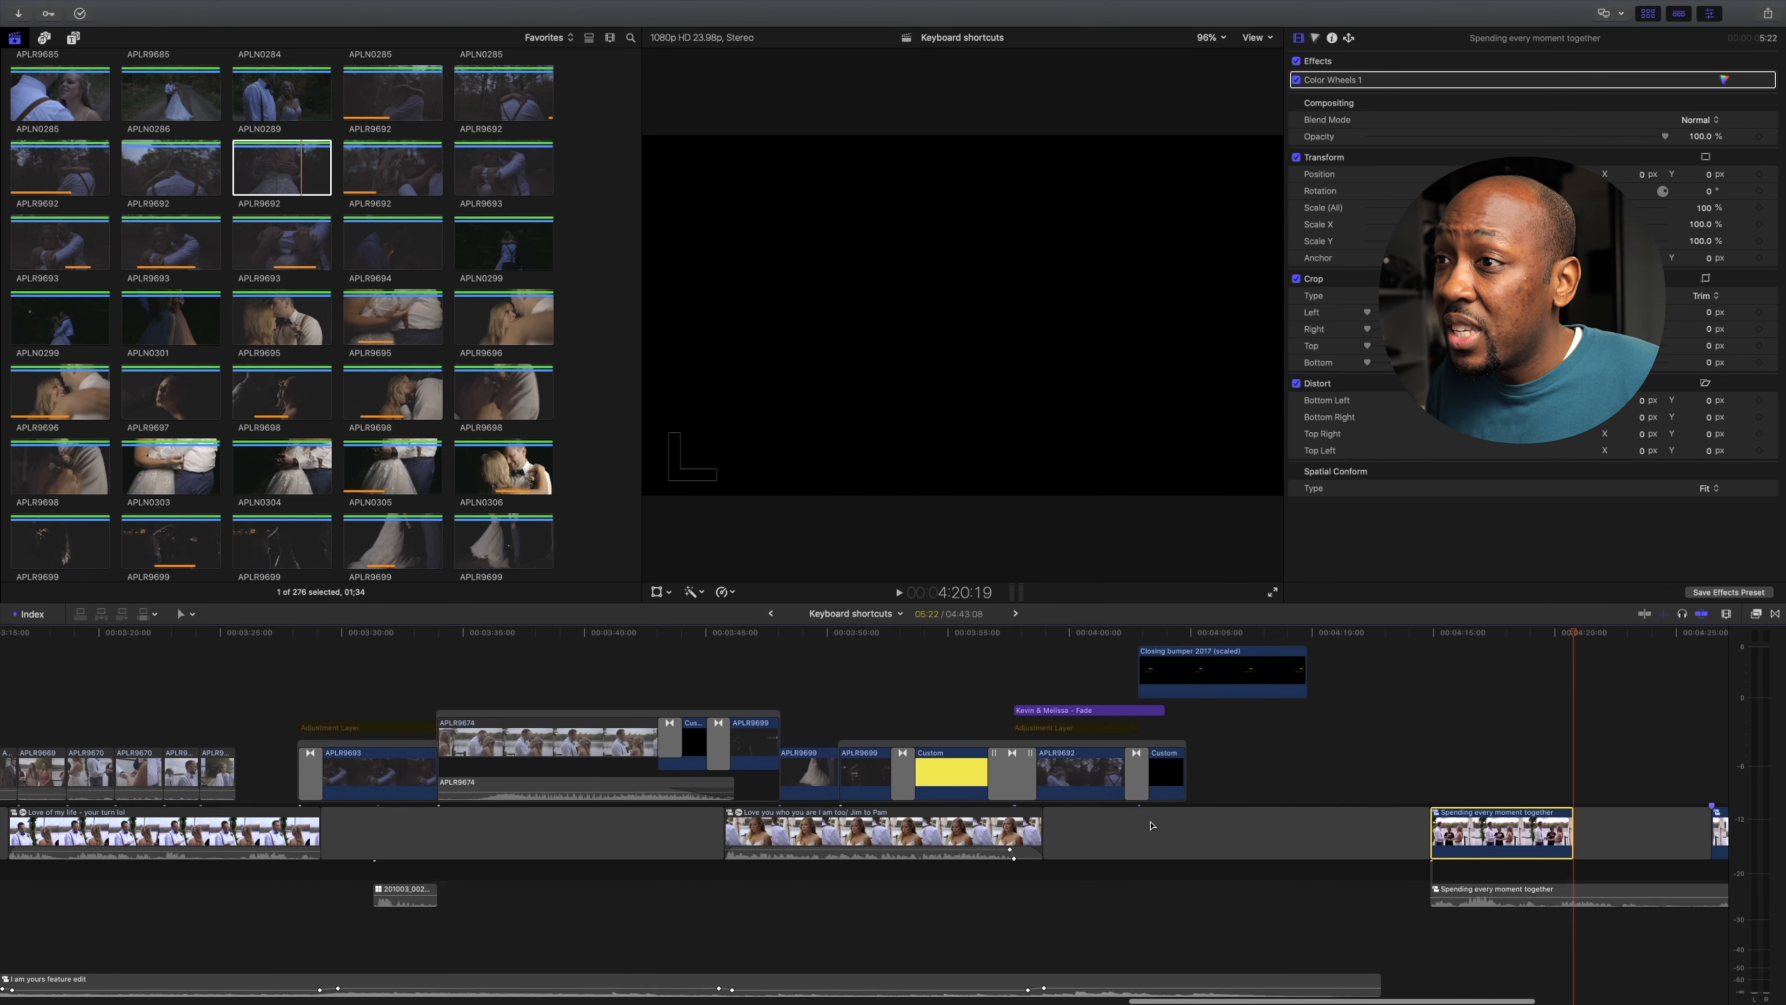
pyautogui.hscroll(-5, 1151, 828)
pyautogui.scroll(1, 1152, 828)
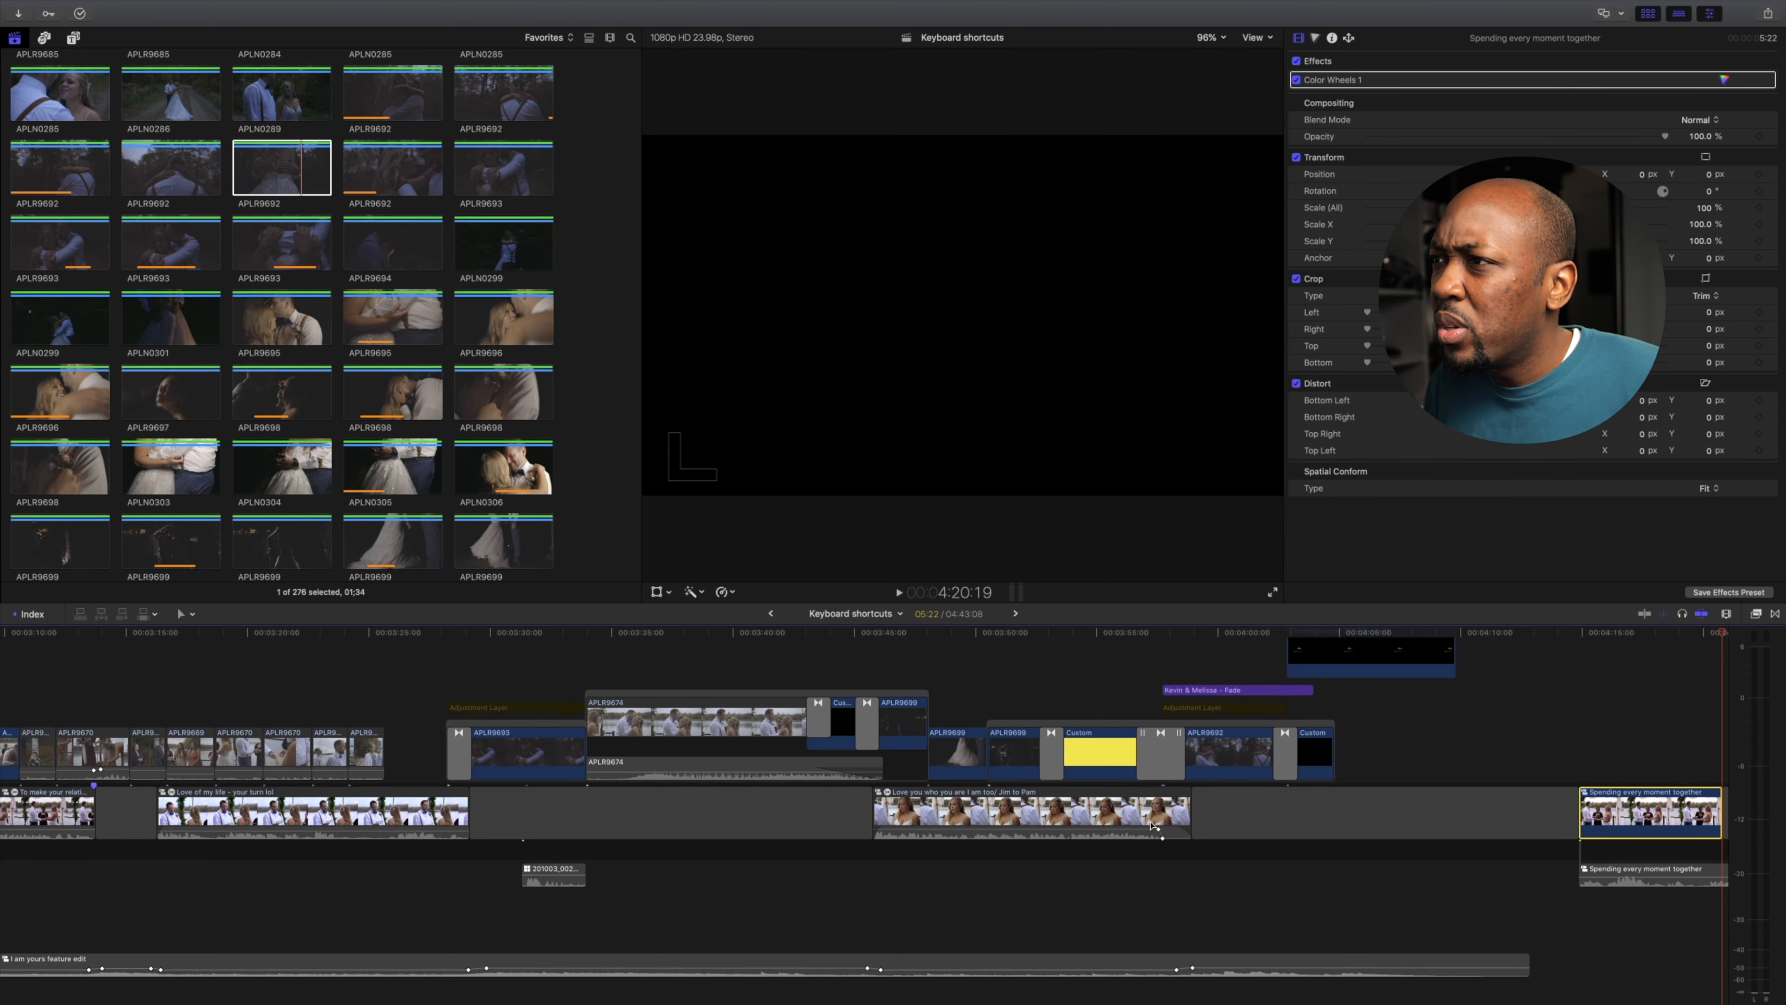
pyautogui.hscroll(-8, 1153, 827)
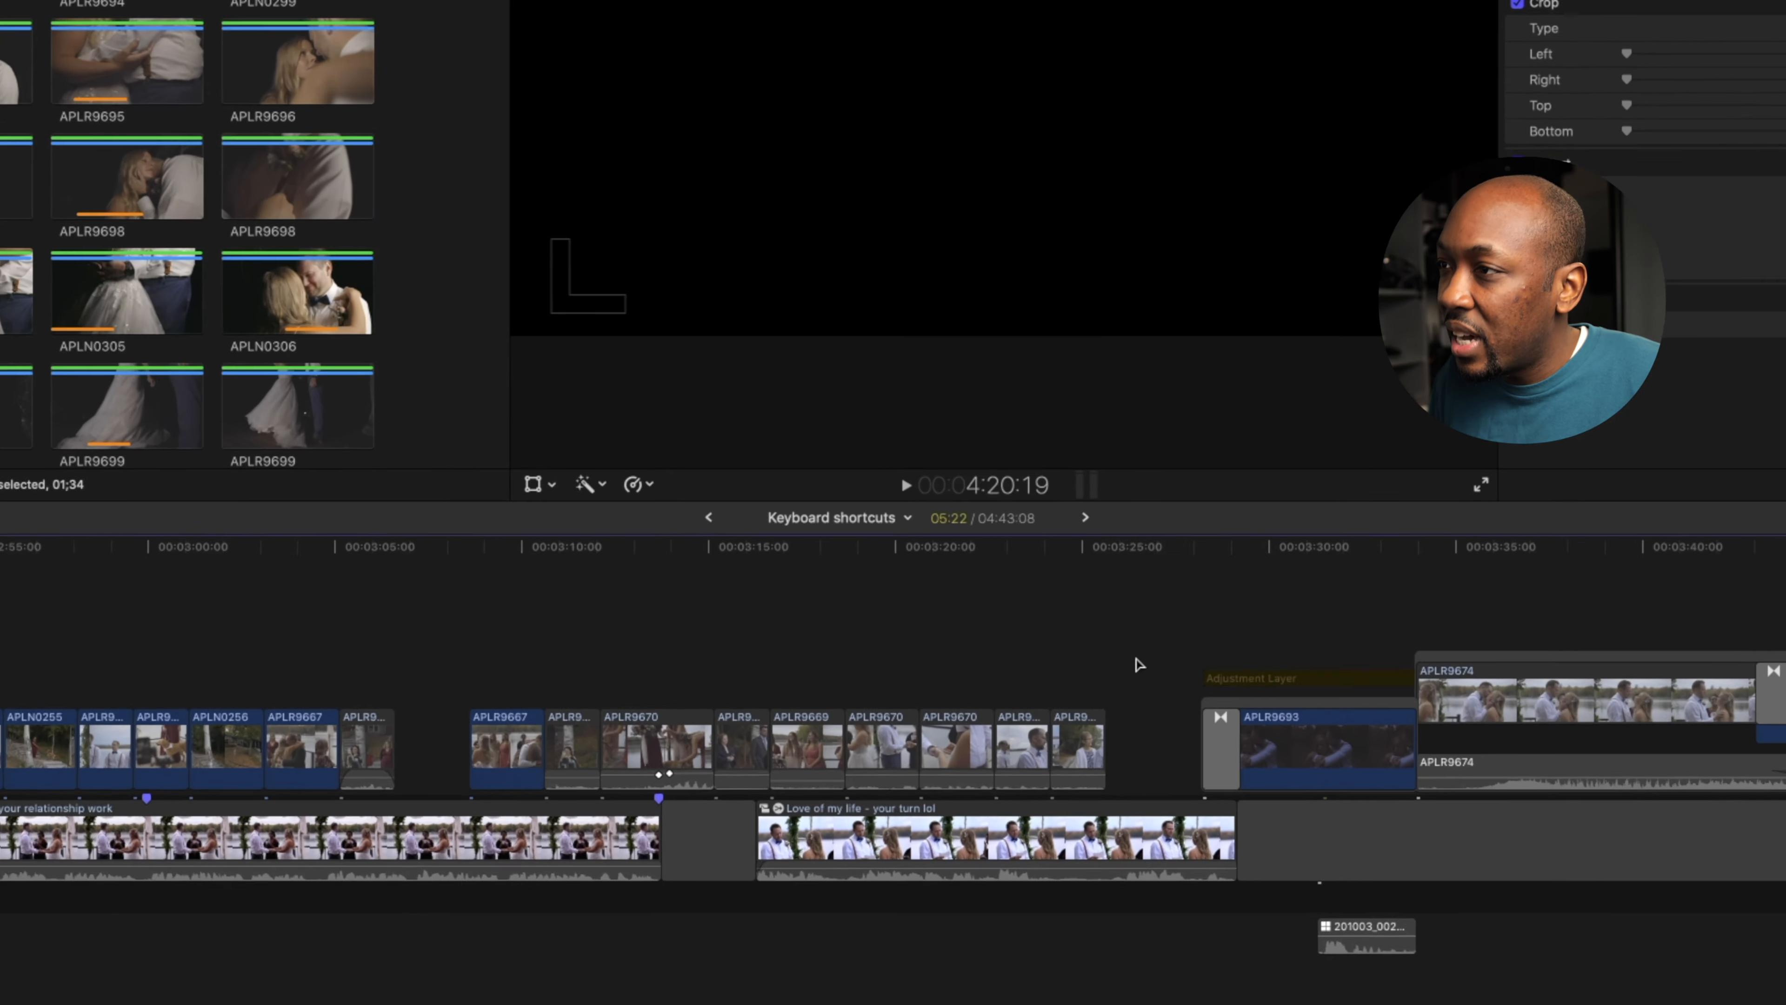
pyautogui.moveTo(1133, 653); pyautogui.dragTo(467, 797)
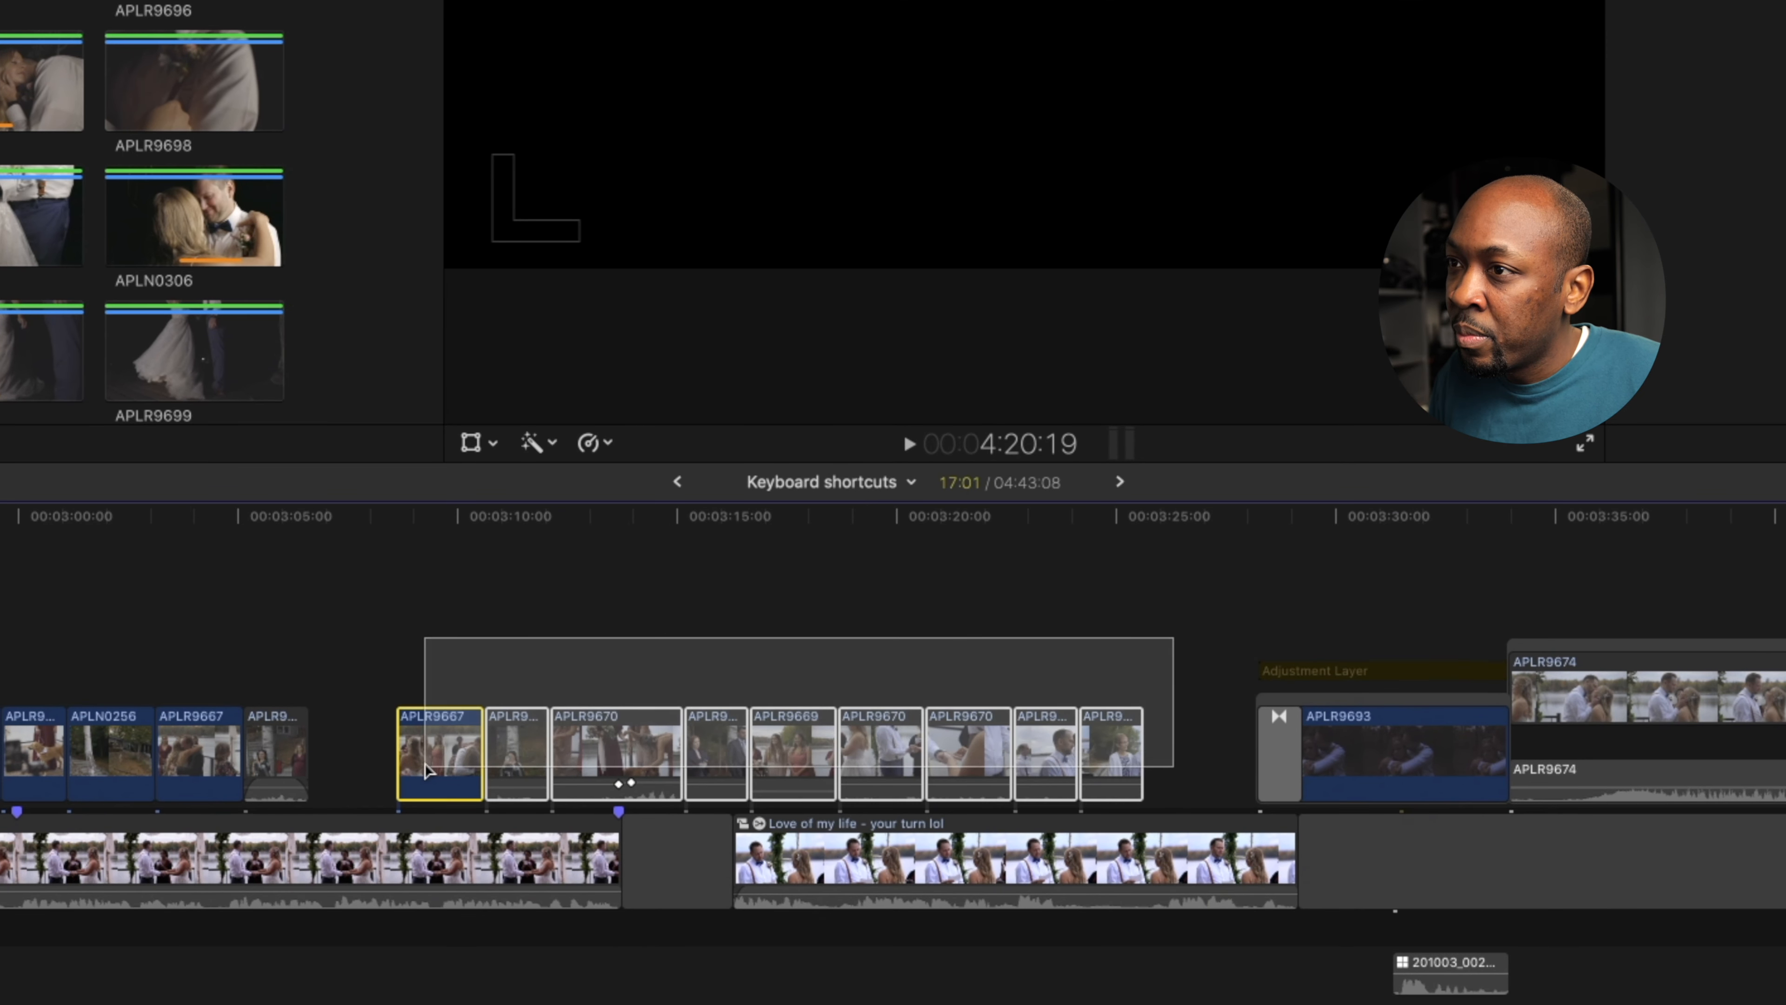
pyautogui.rightClick(494, 708)
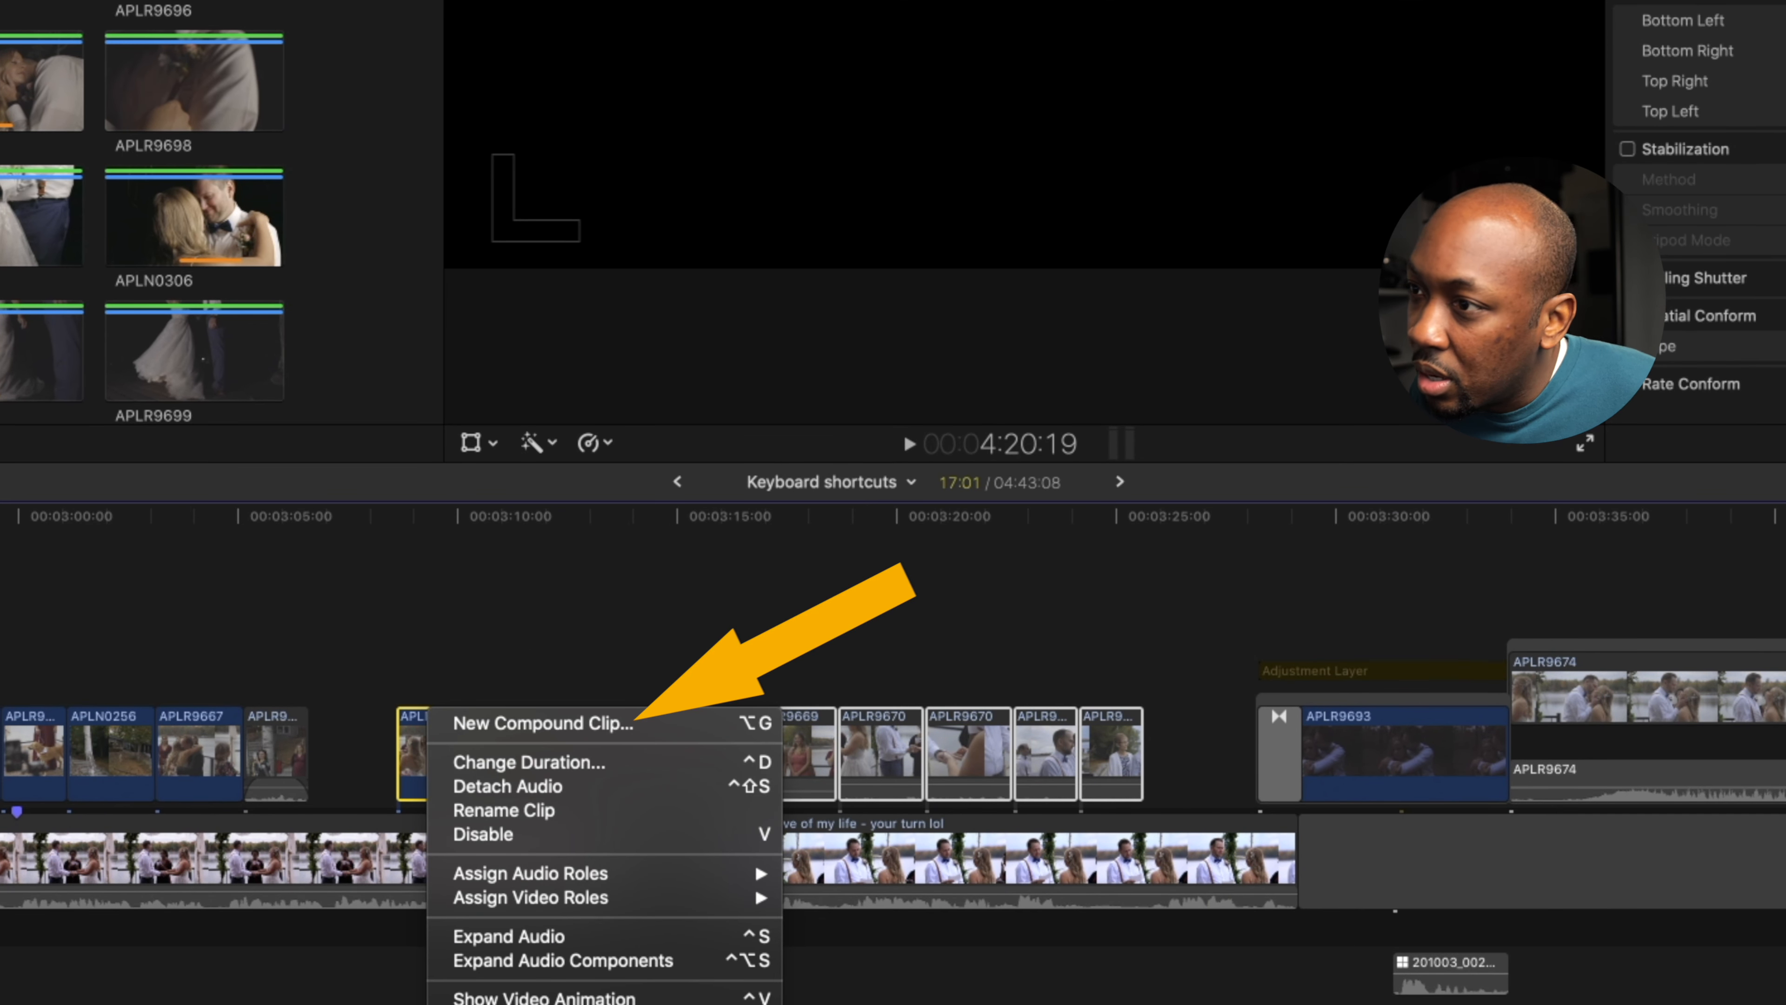
pyautogui.click(731, 619)
pyautogui.moveTo(1143, 653); pyautogui.dragTo(469, 739)
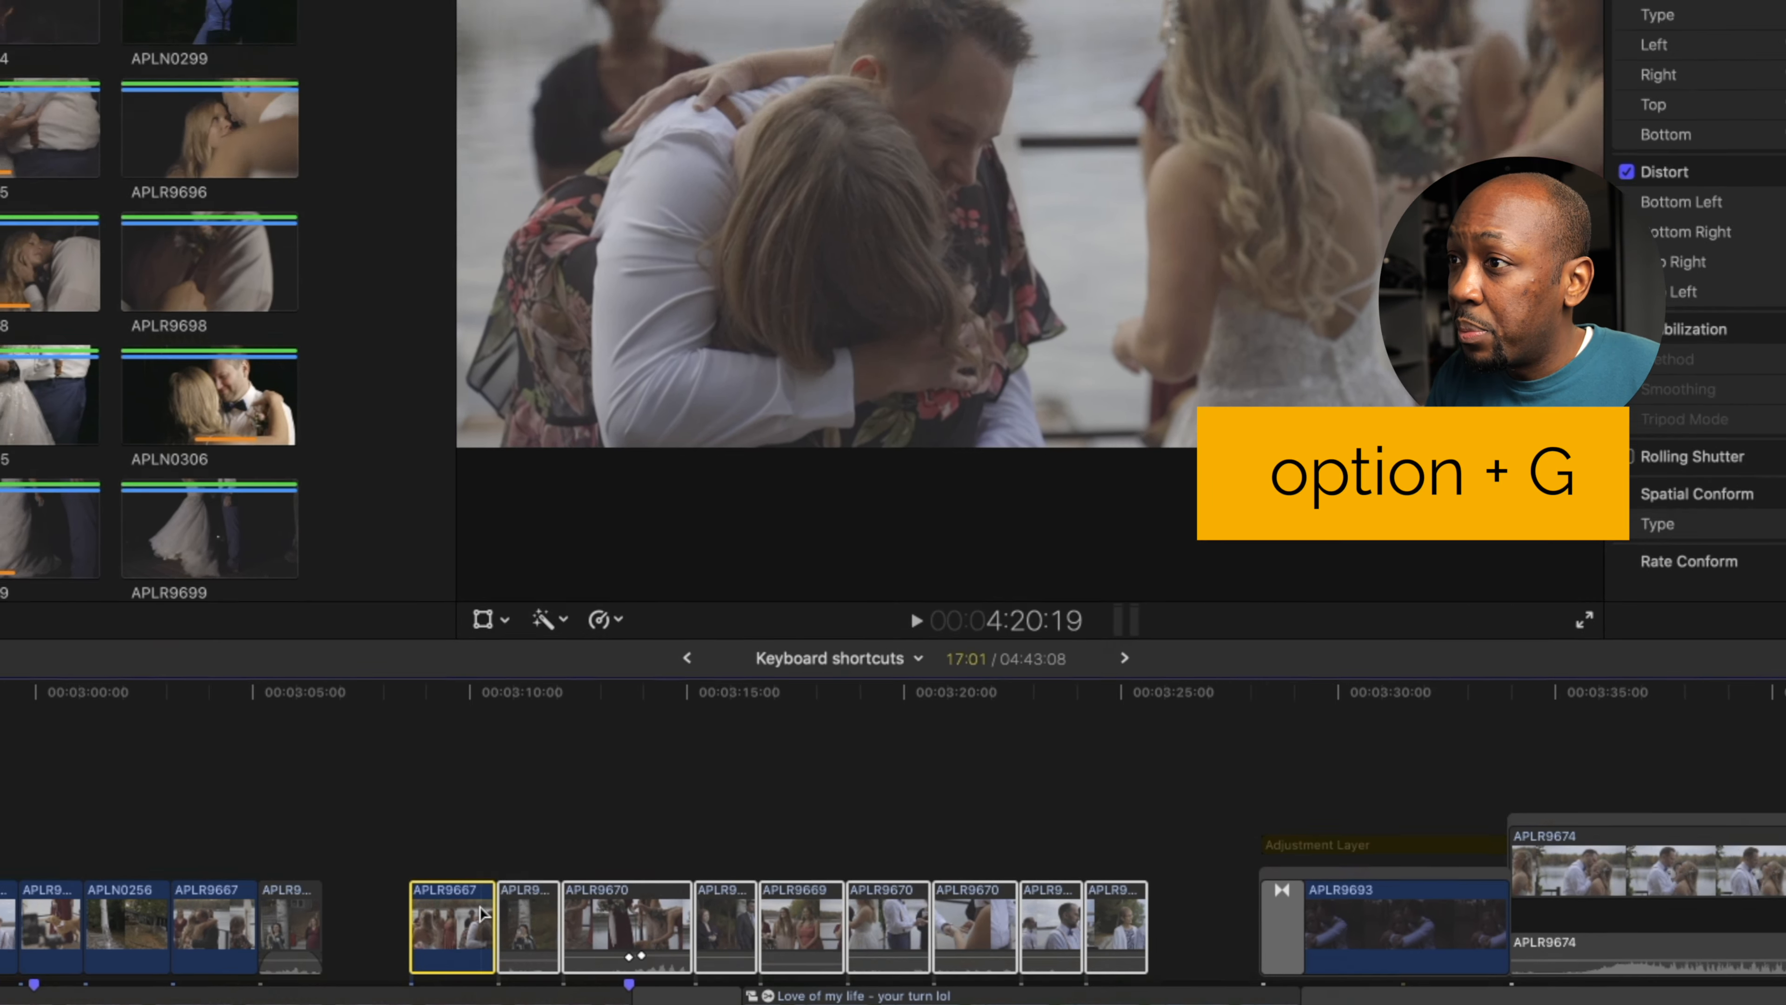
pyautogui.hotkey('alt', 'g')
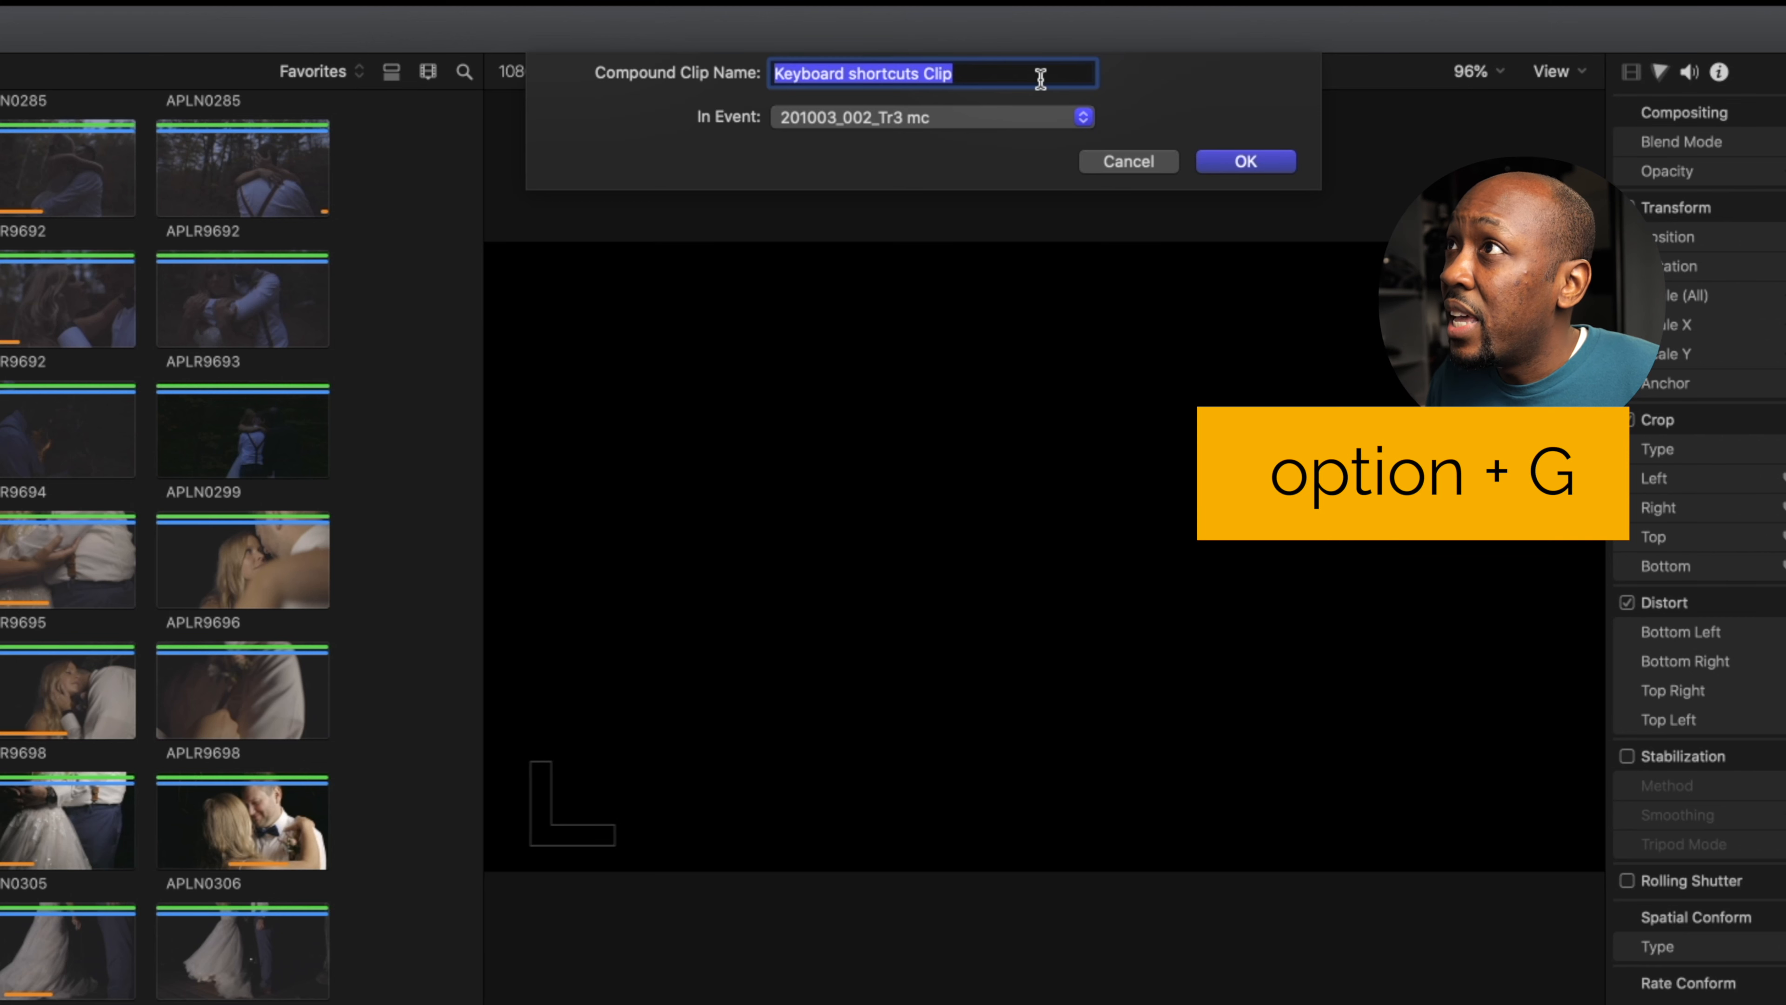
pyautogui.tripleClick(1037, 80)
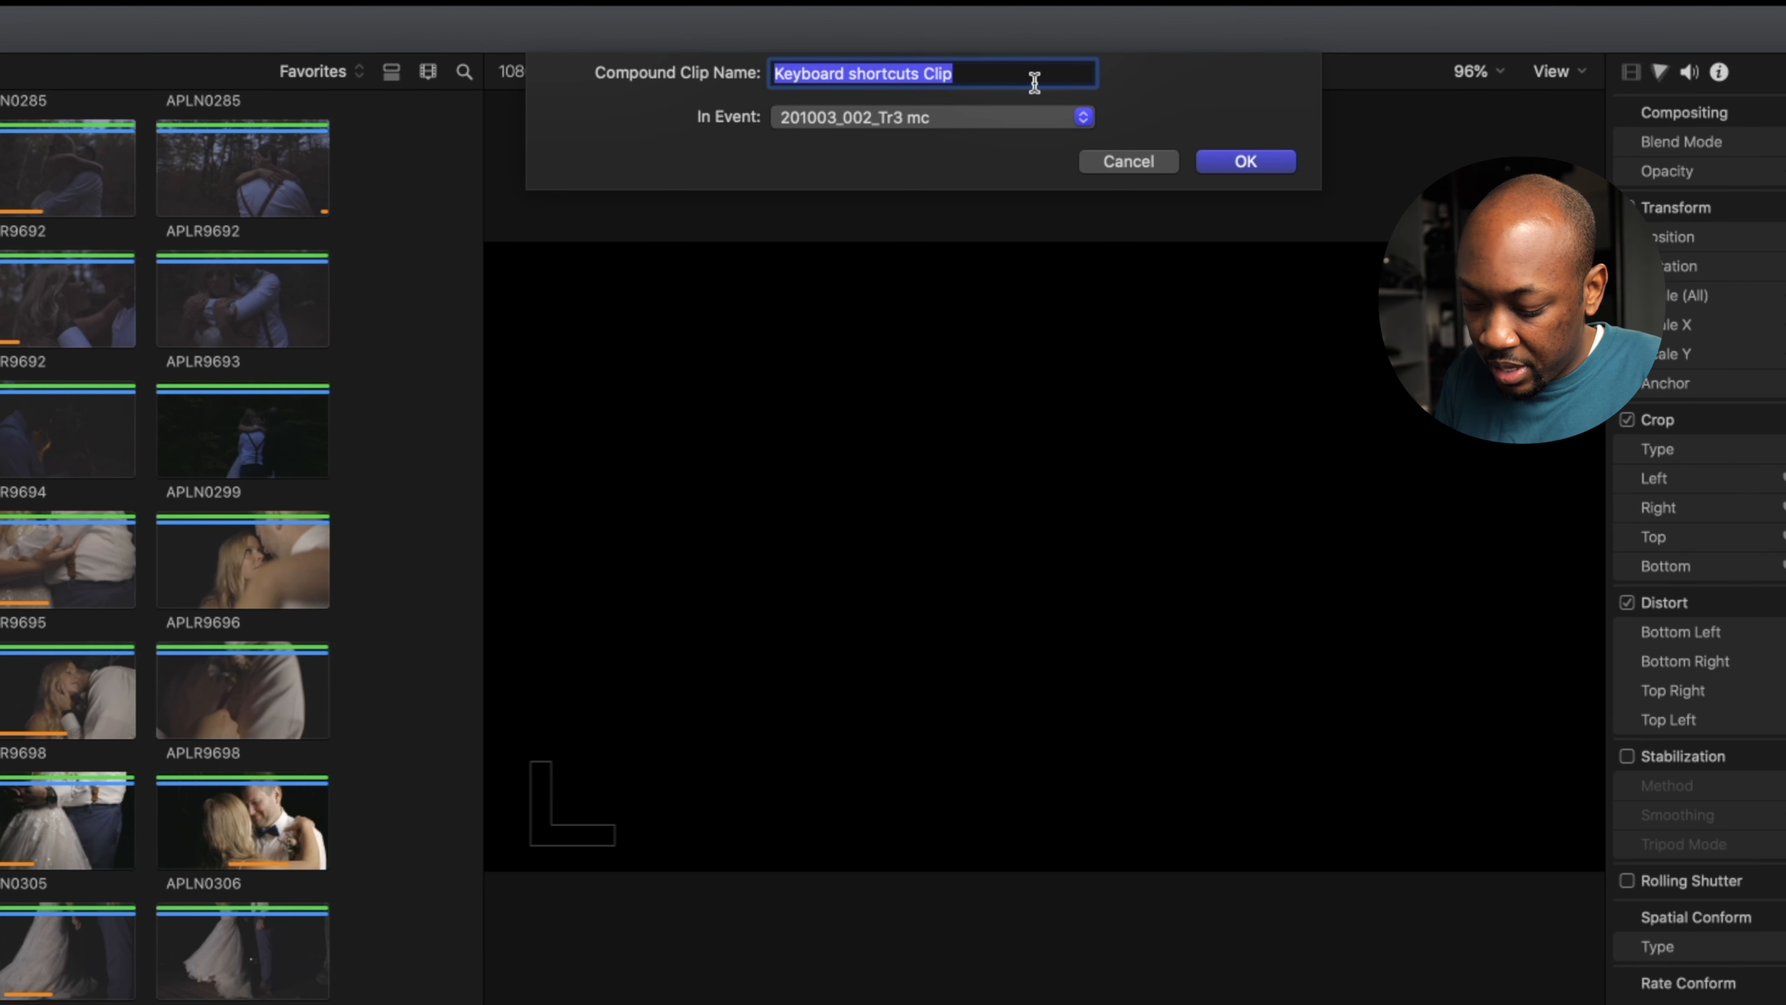
pyautogui.write('the dudes')
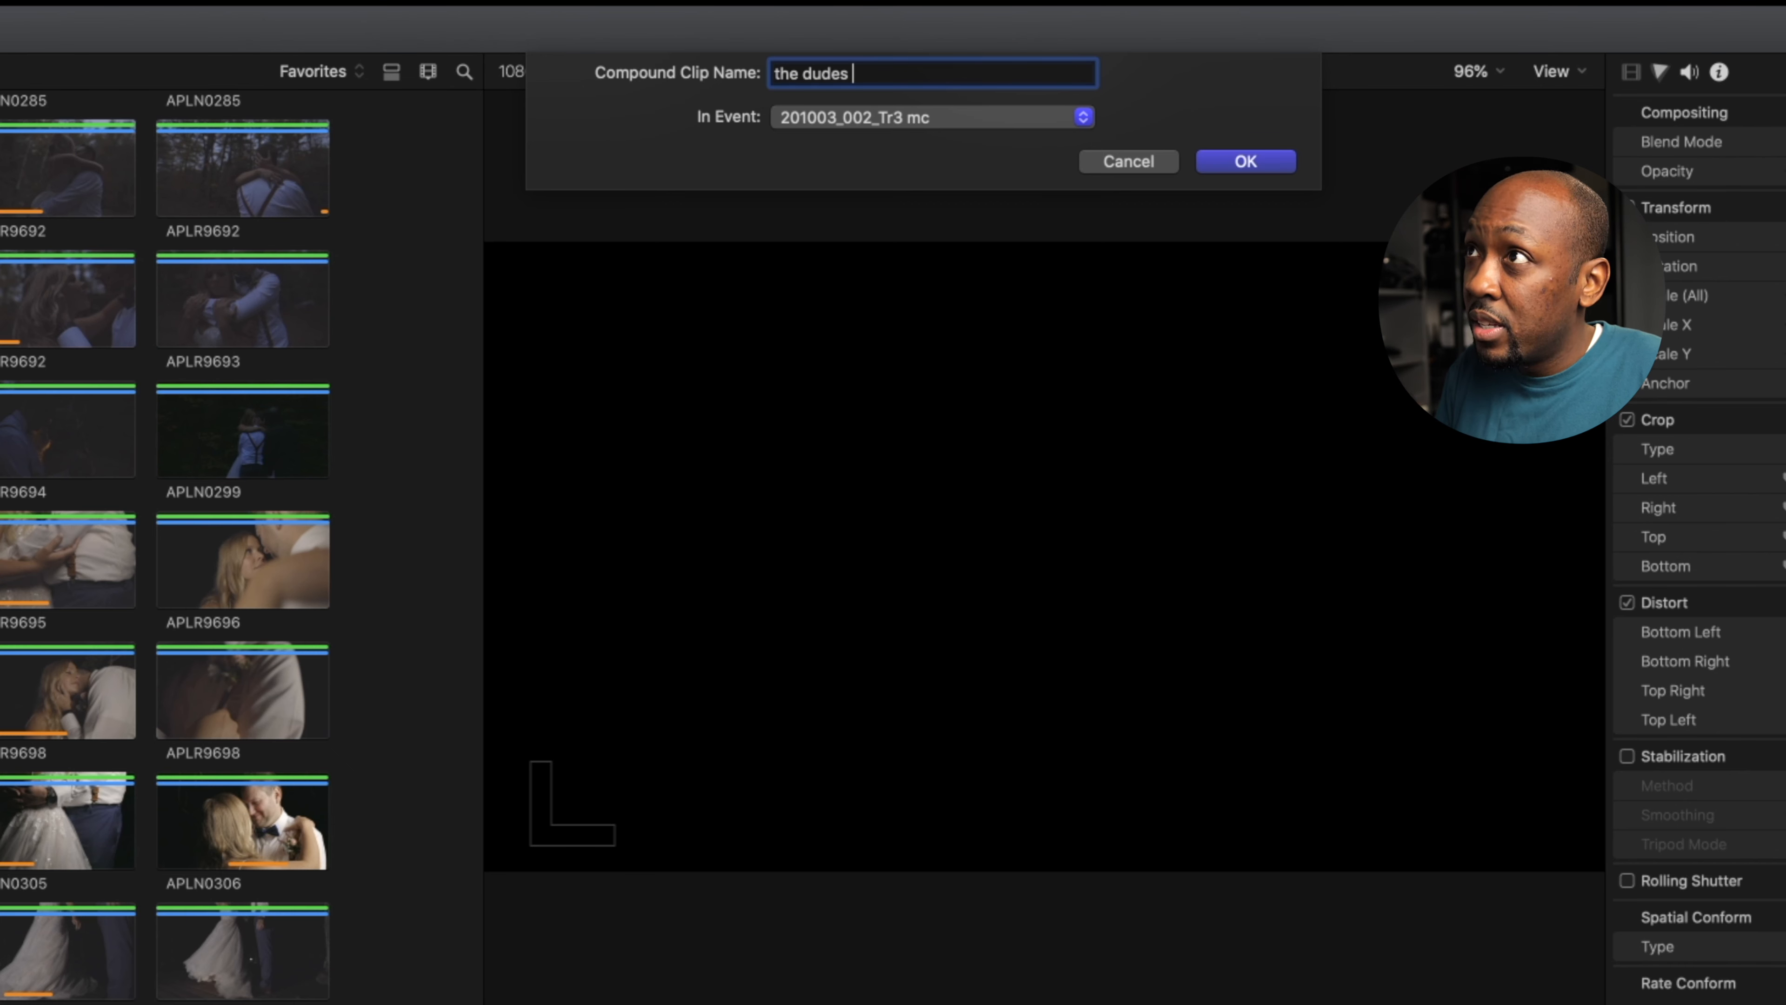
pyautogui.write(' at the ceremony')
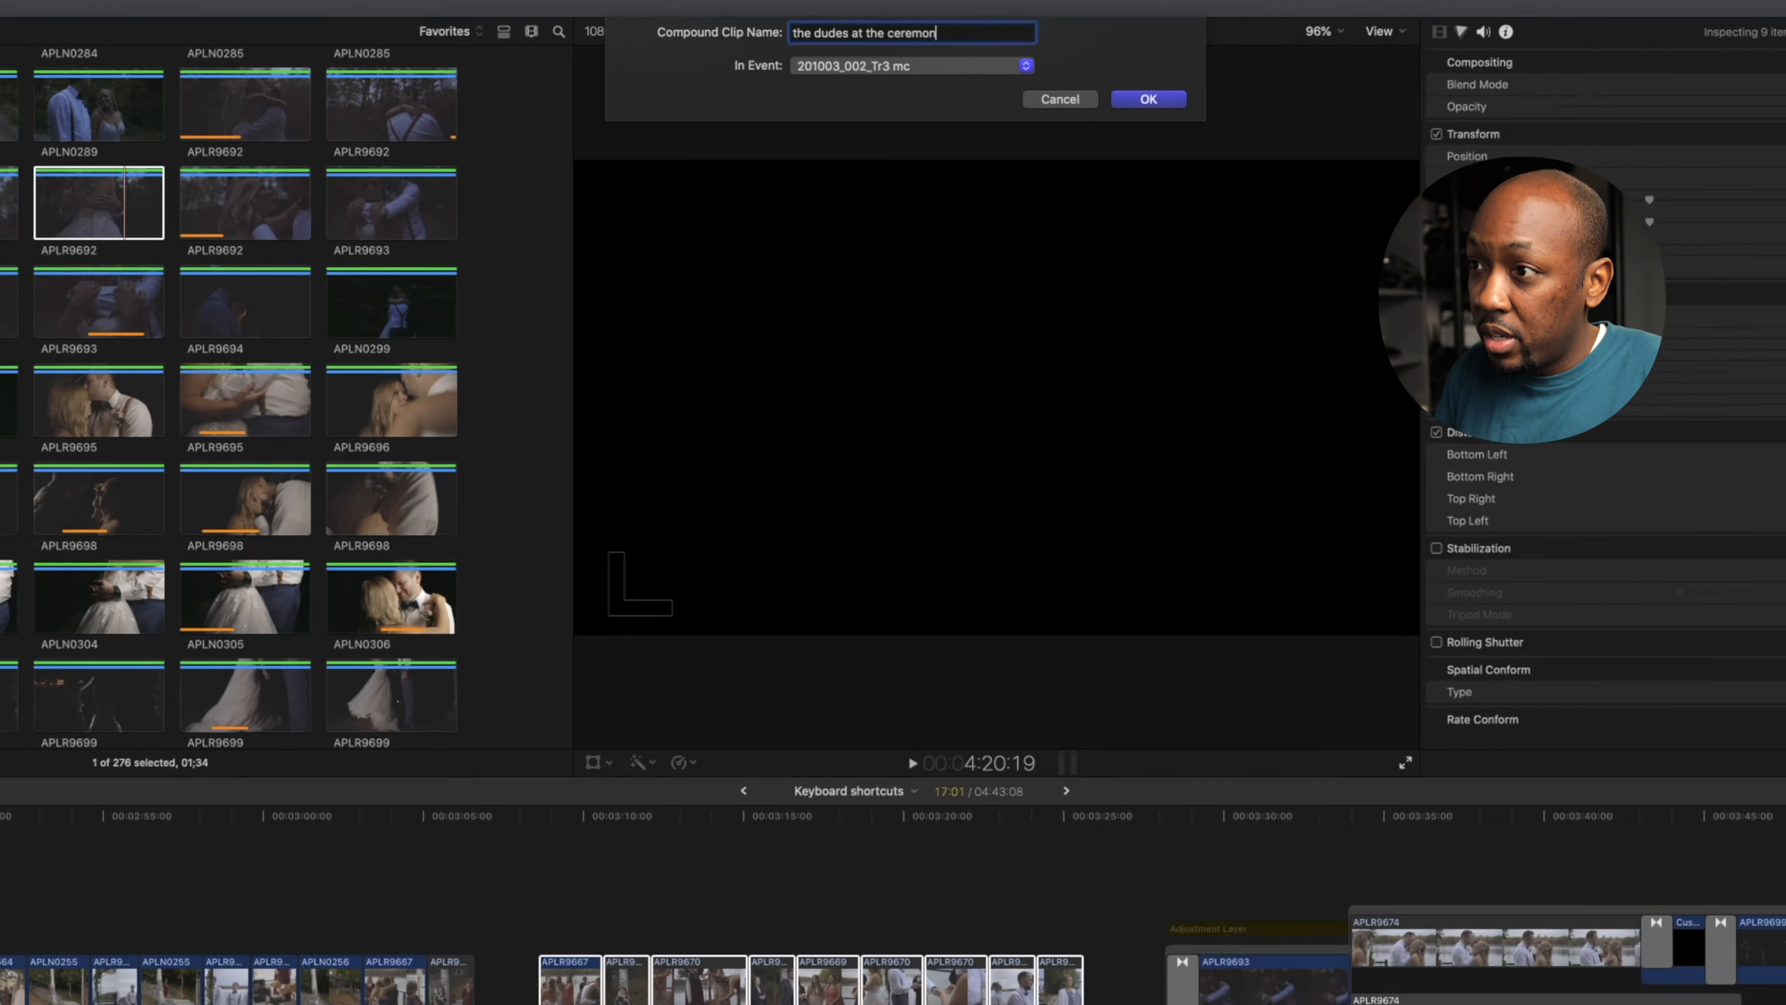
pyautogui.press('Return')
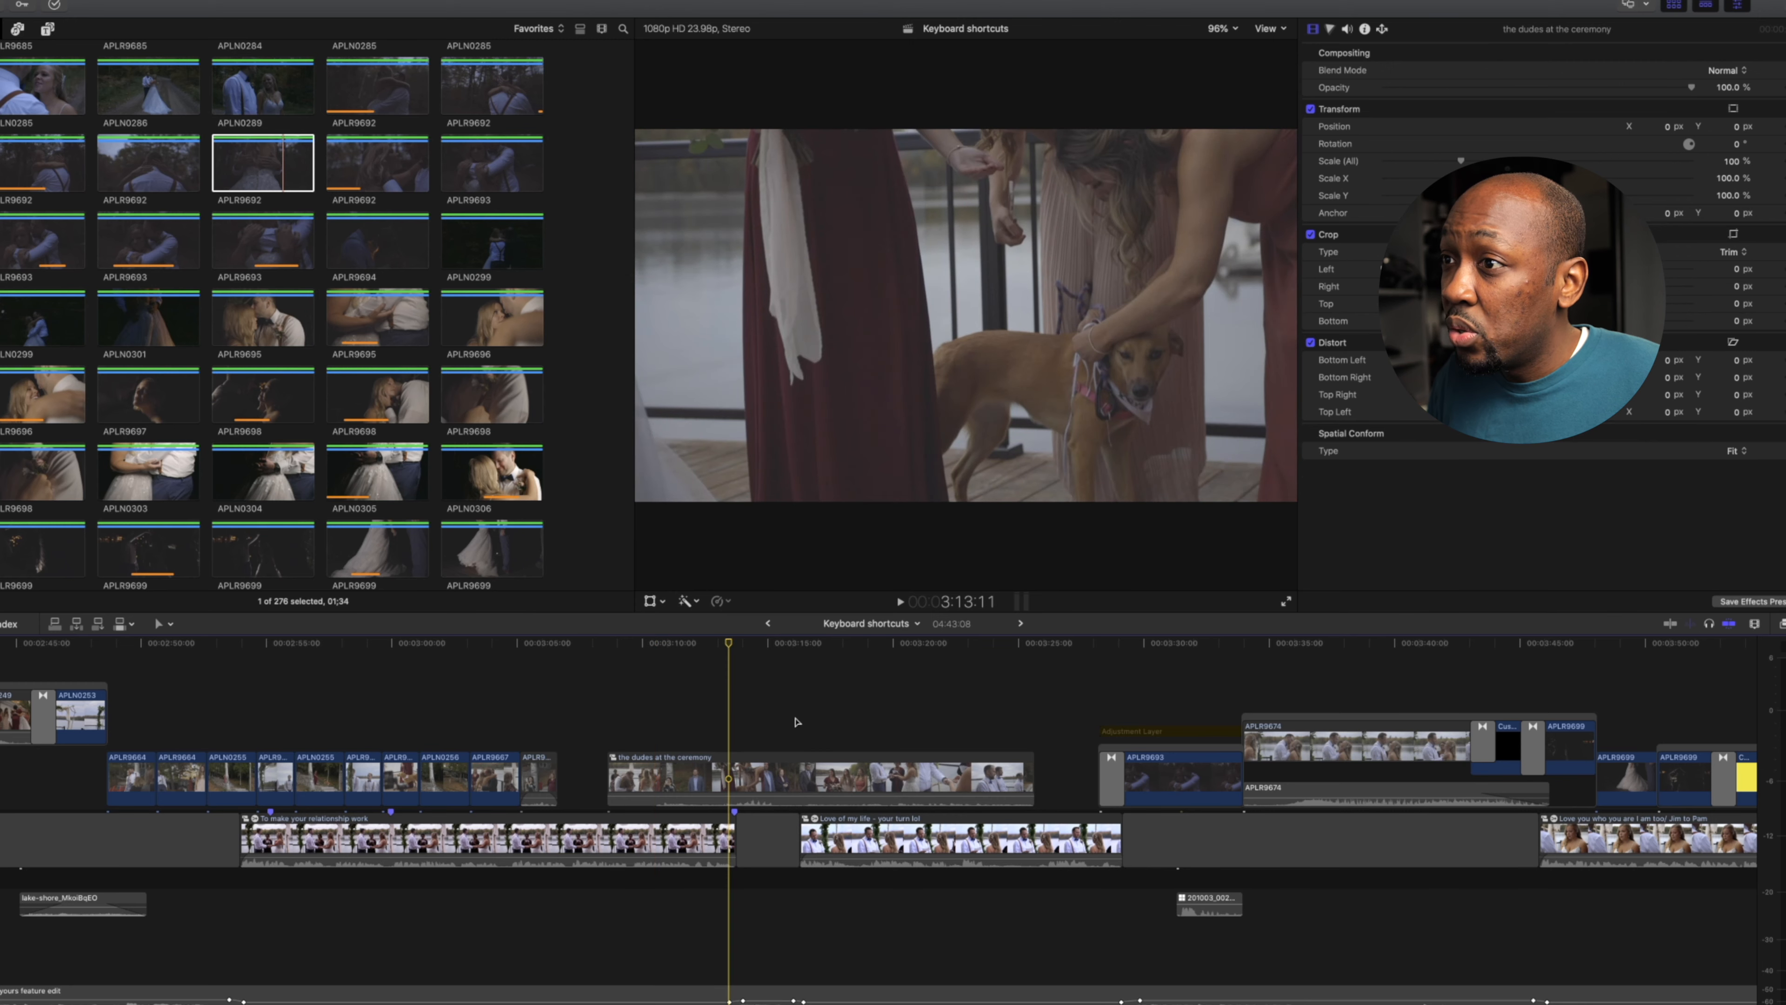
# - Grade "the dudes at the ceremony" compound clip with Color Wheels, adjusting the highlights and lowering the brightness of the midtones and shadows
pyautogui.click(793, 722)
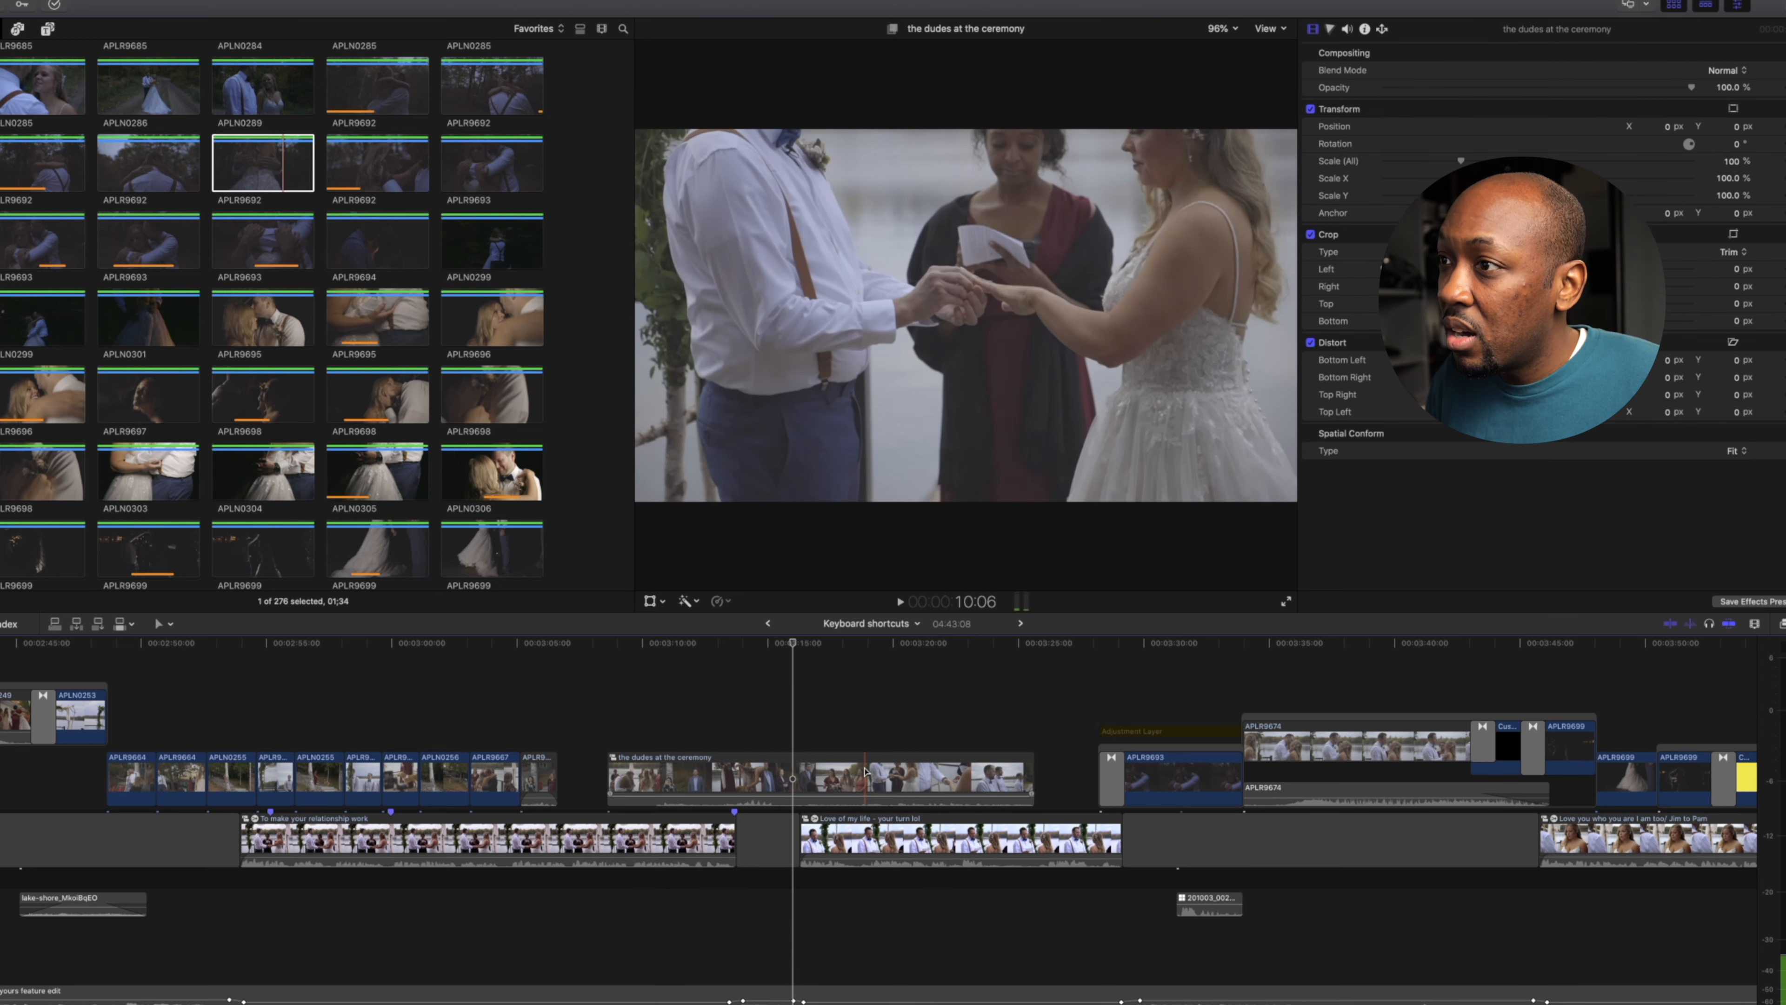
pyautogui.click(793, 777)
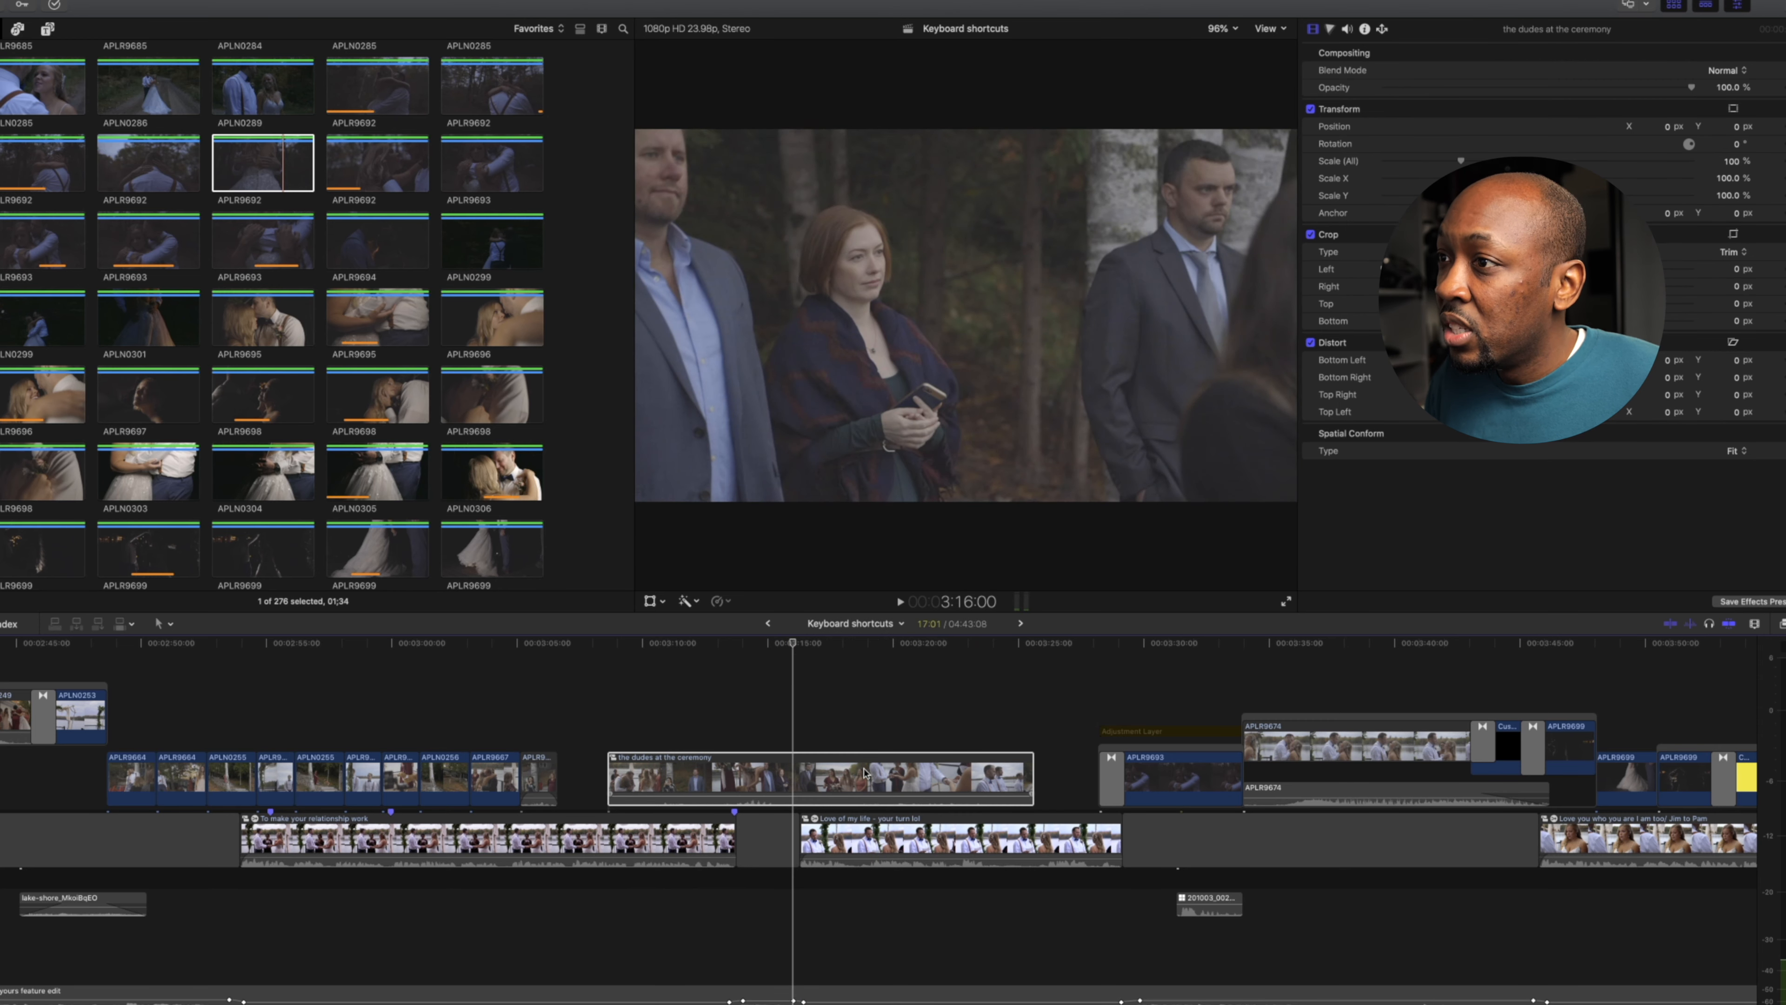
pyautogui.click(1331, 29)
pyautogui.click(1672, 243)
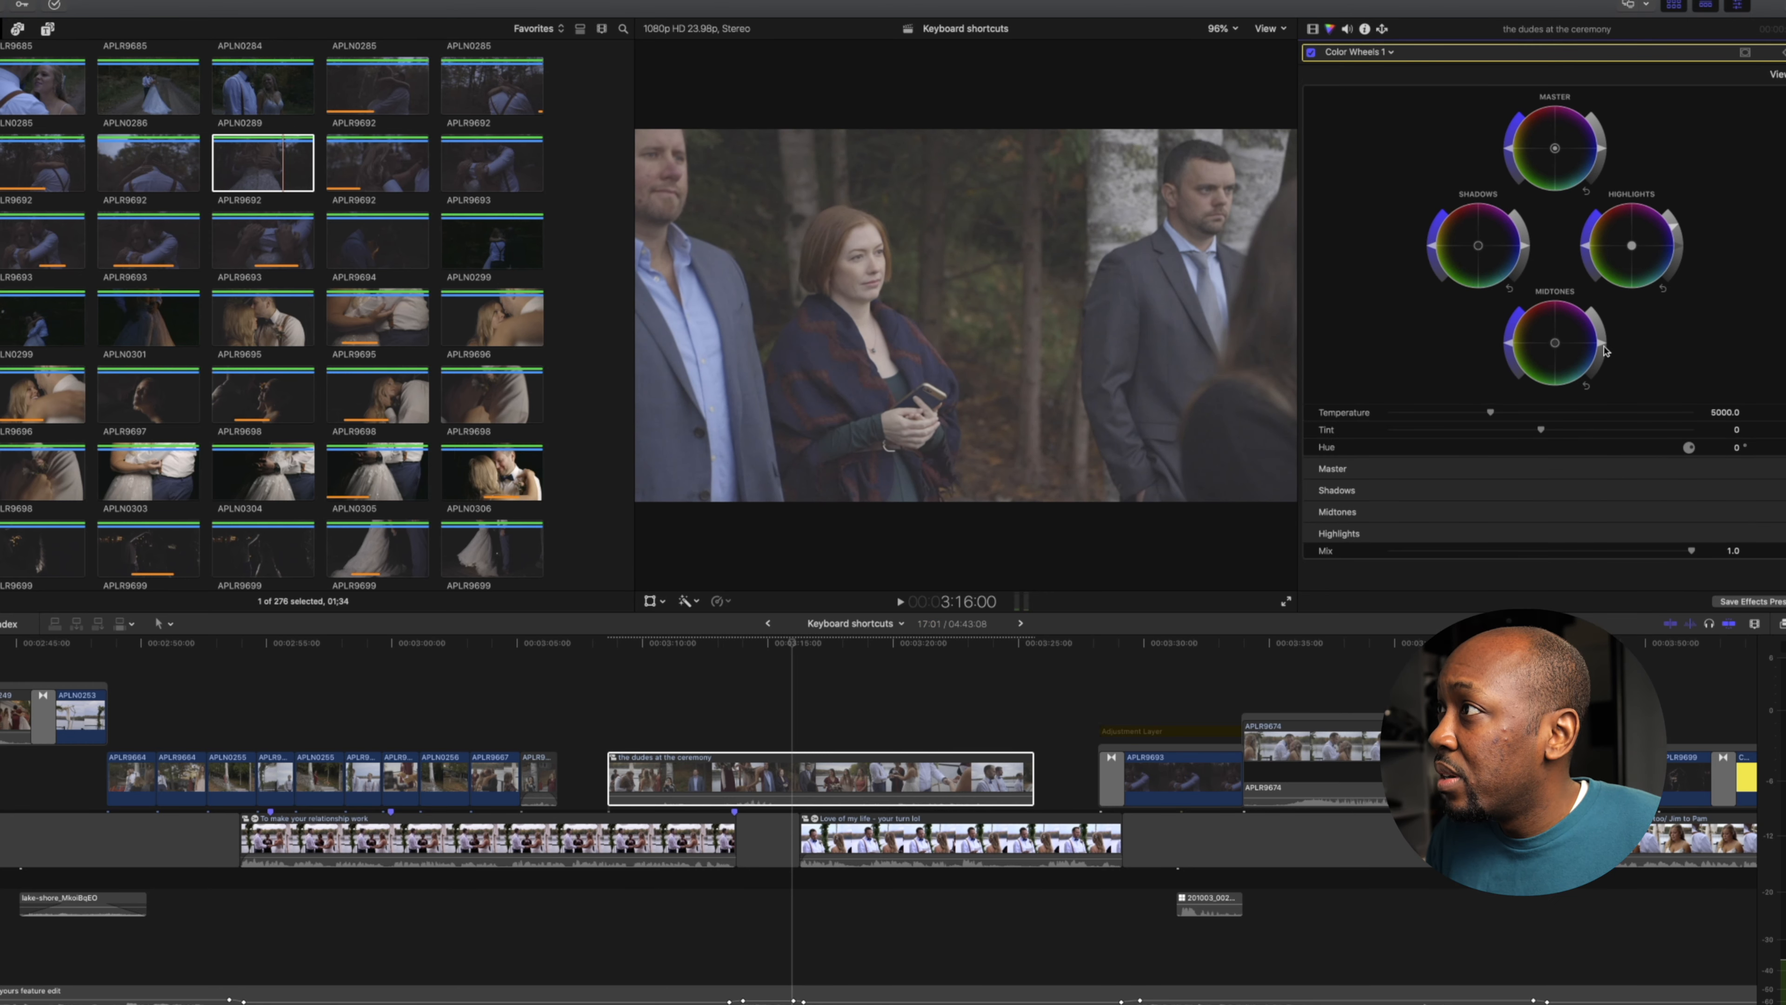
pyautogui.moveTo(1604, 350); pyautogui.dragTo(1596, 364)
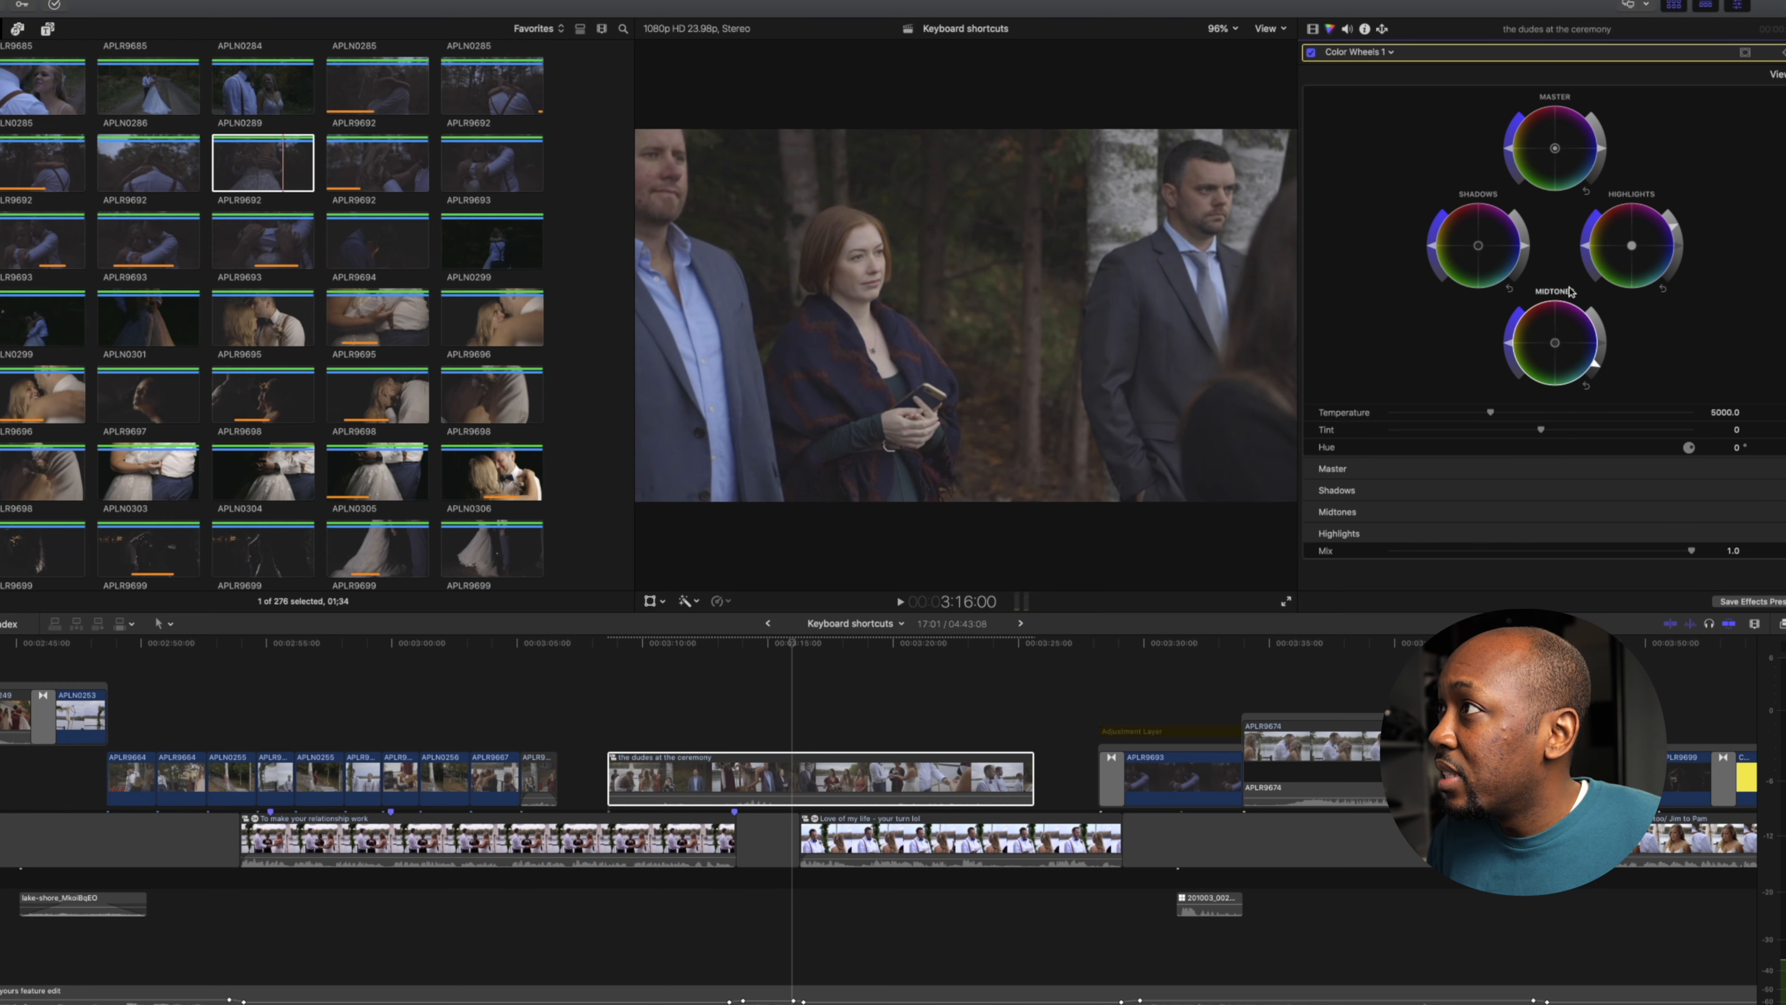
pyautogui.moveTo(1526, 253); pyautogui.dragTo(1526, 258)
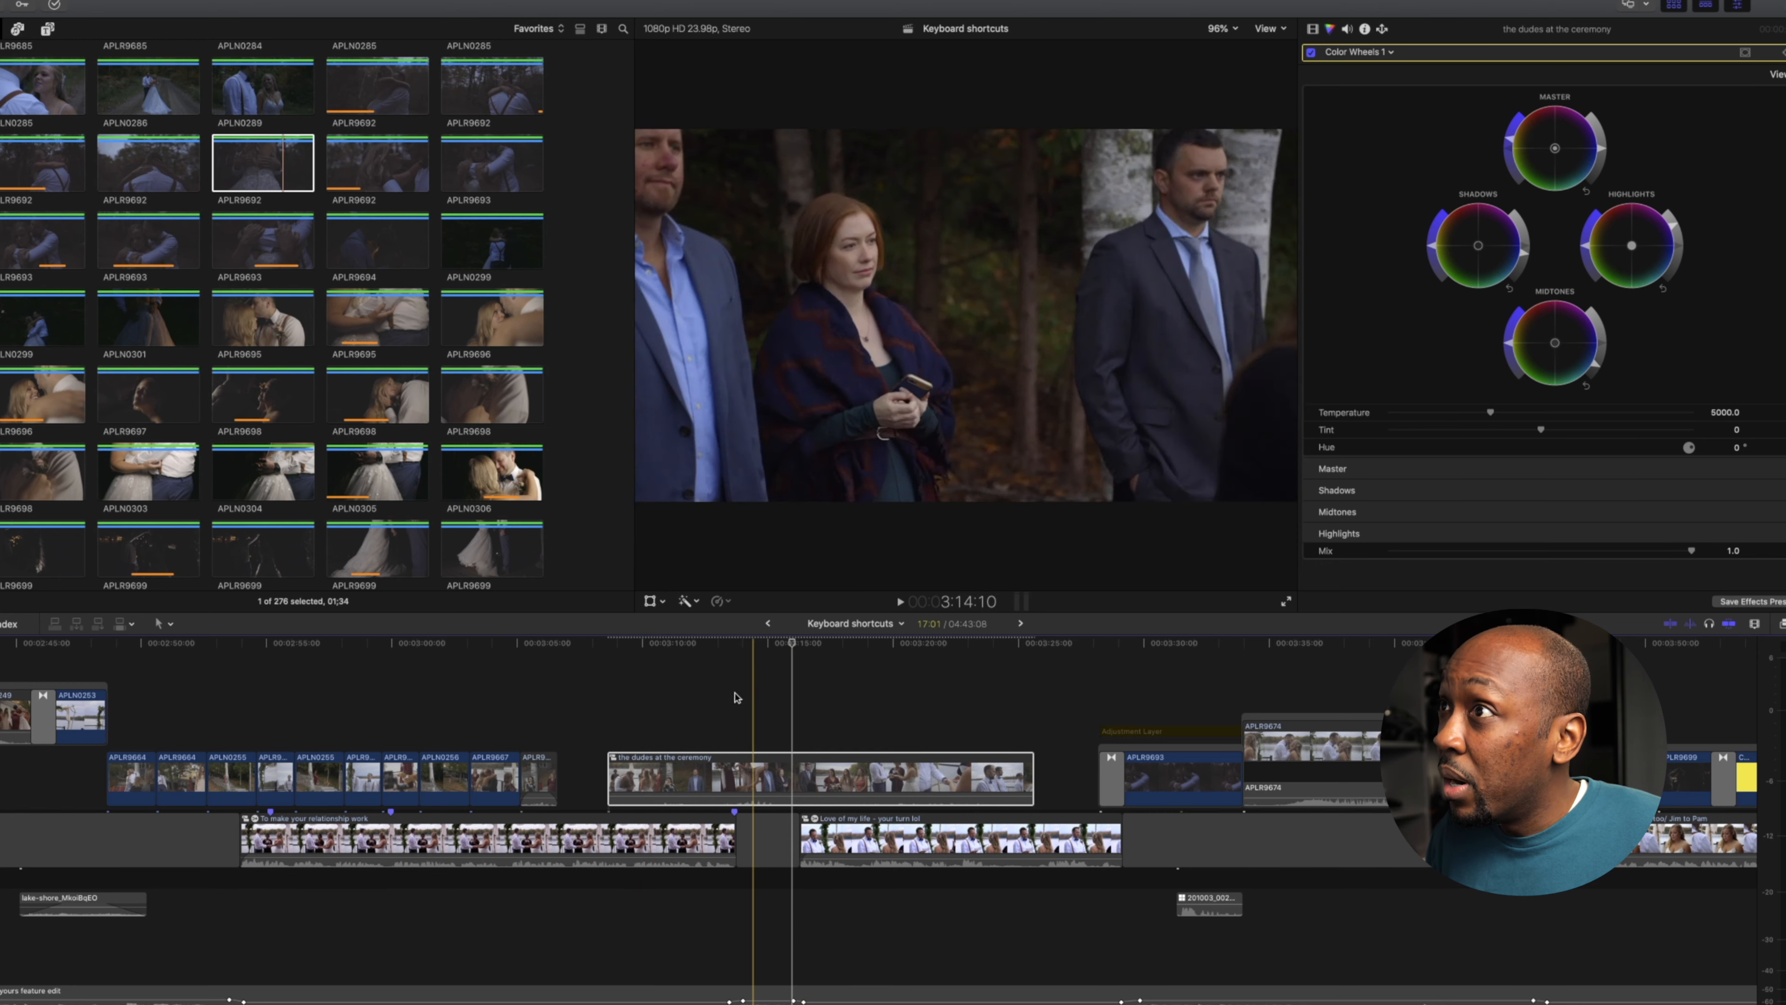
# - Open the "I am yours feature edit" music compound clip from the timeline and return to the Keyboard shortcuts timeline
pyautogui.press('s')
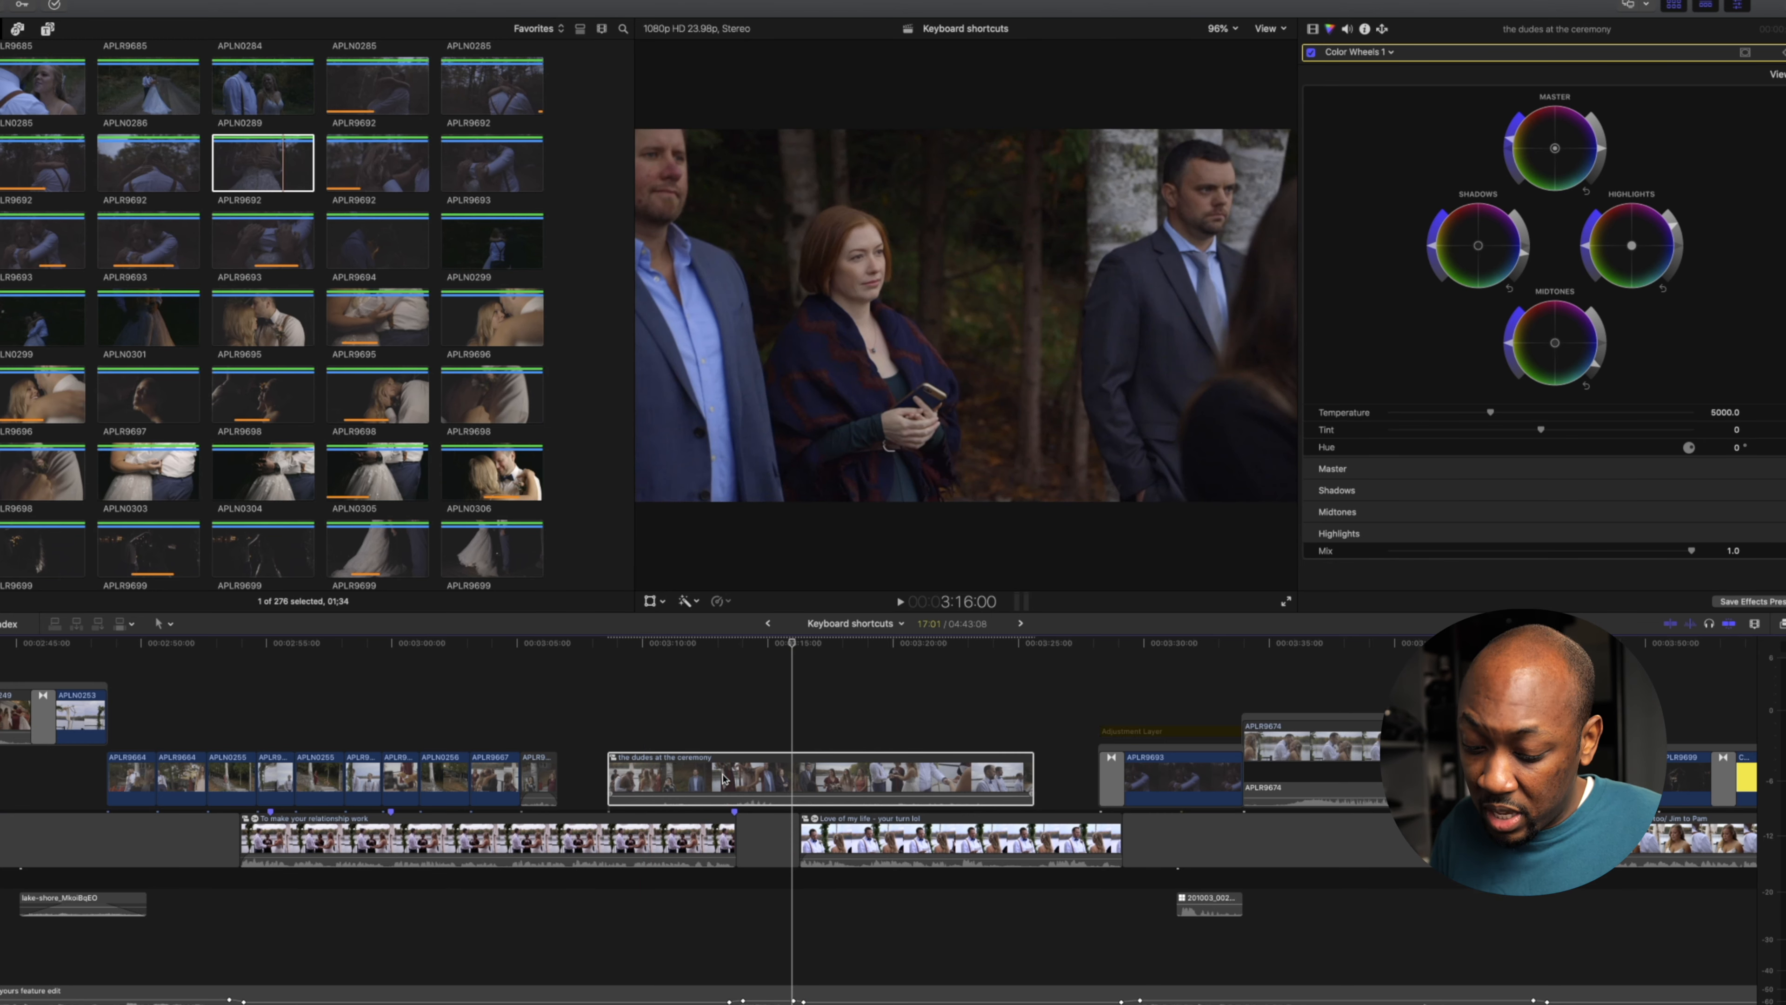
pyautogui.hscroll(-10, 724, 777)
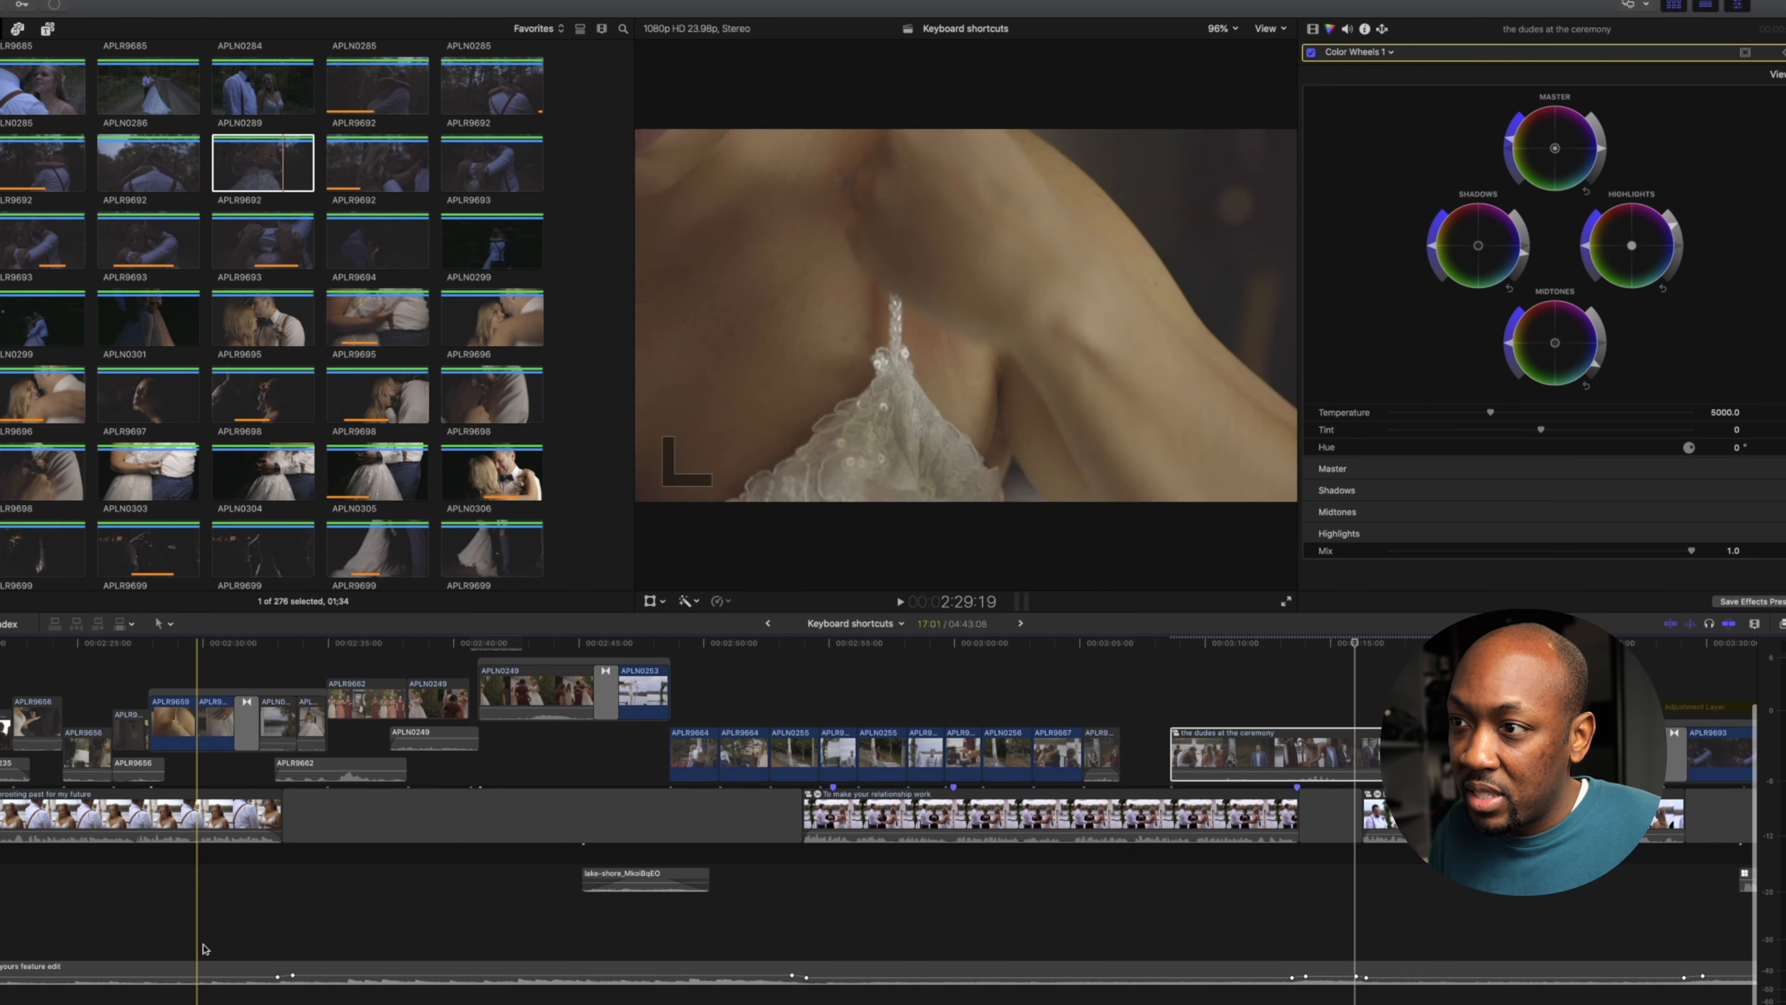
pyautogui.press('super+minus')
pyautogui.press('super+minus')
pyautogui.press('super+minus')
pyautogui.press('super+minus')
pyautogui.press('super+minus')
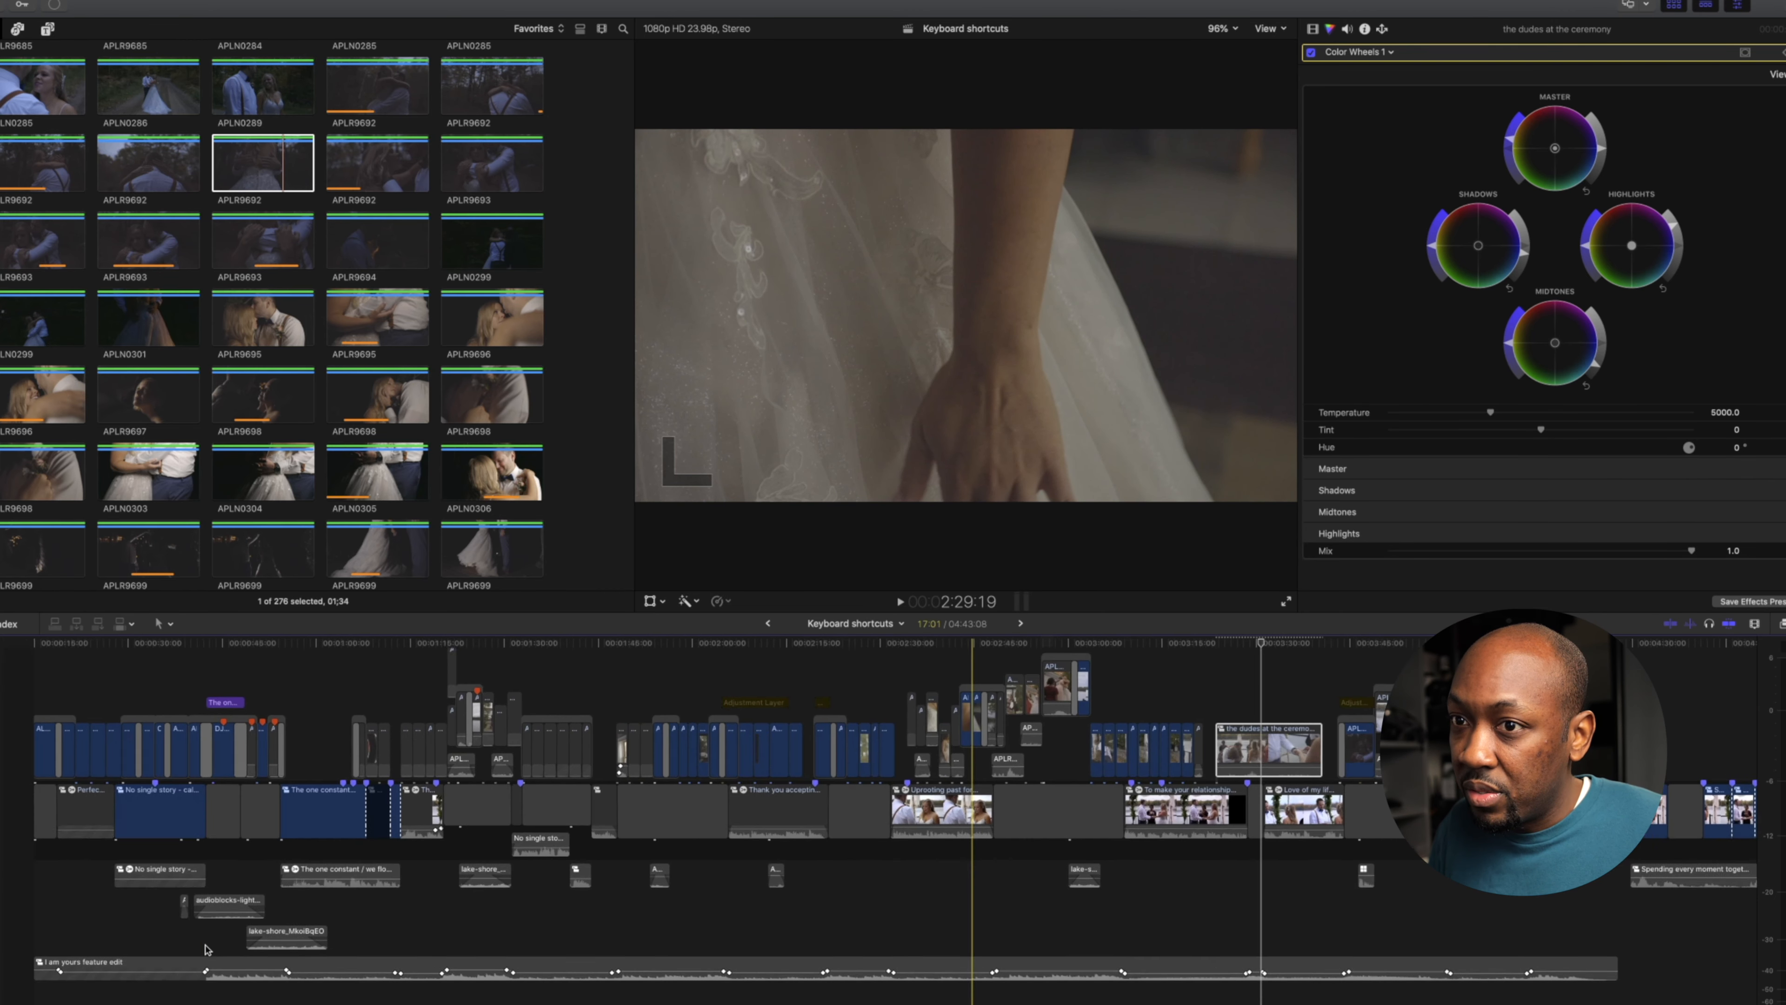
pyautogui.scroll(3, 222, 945)
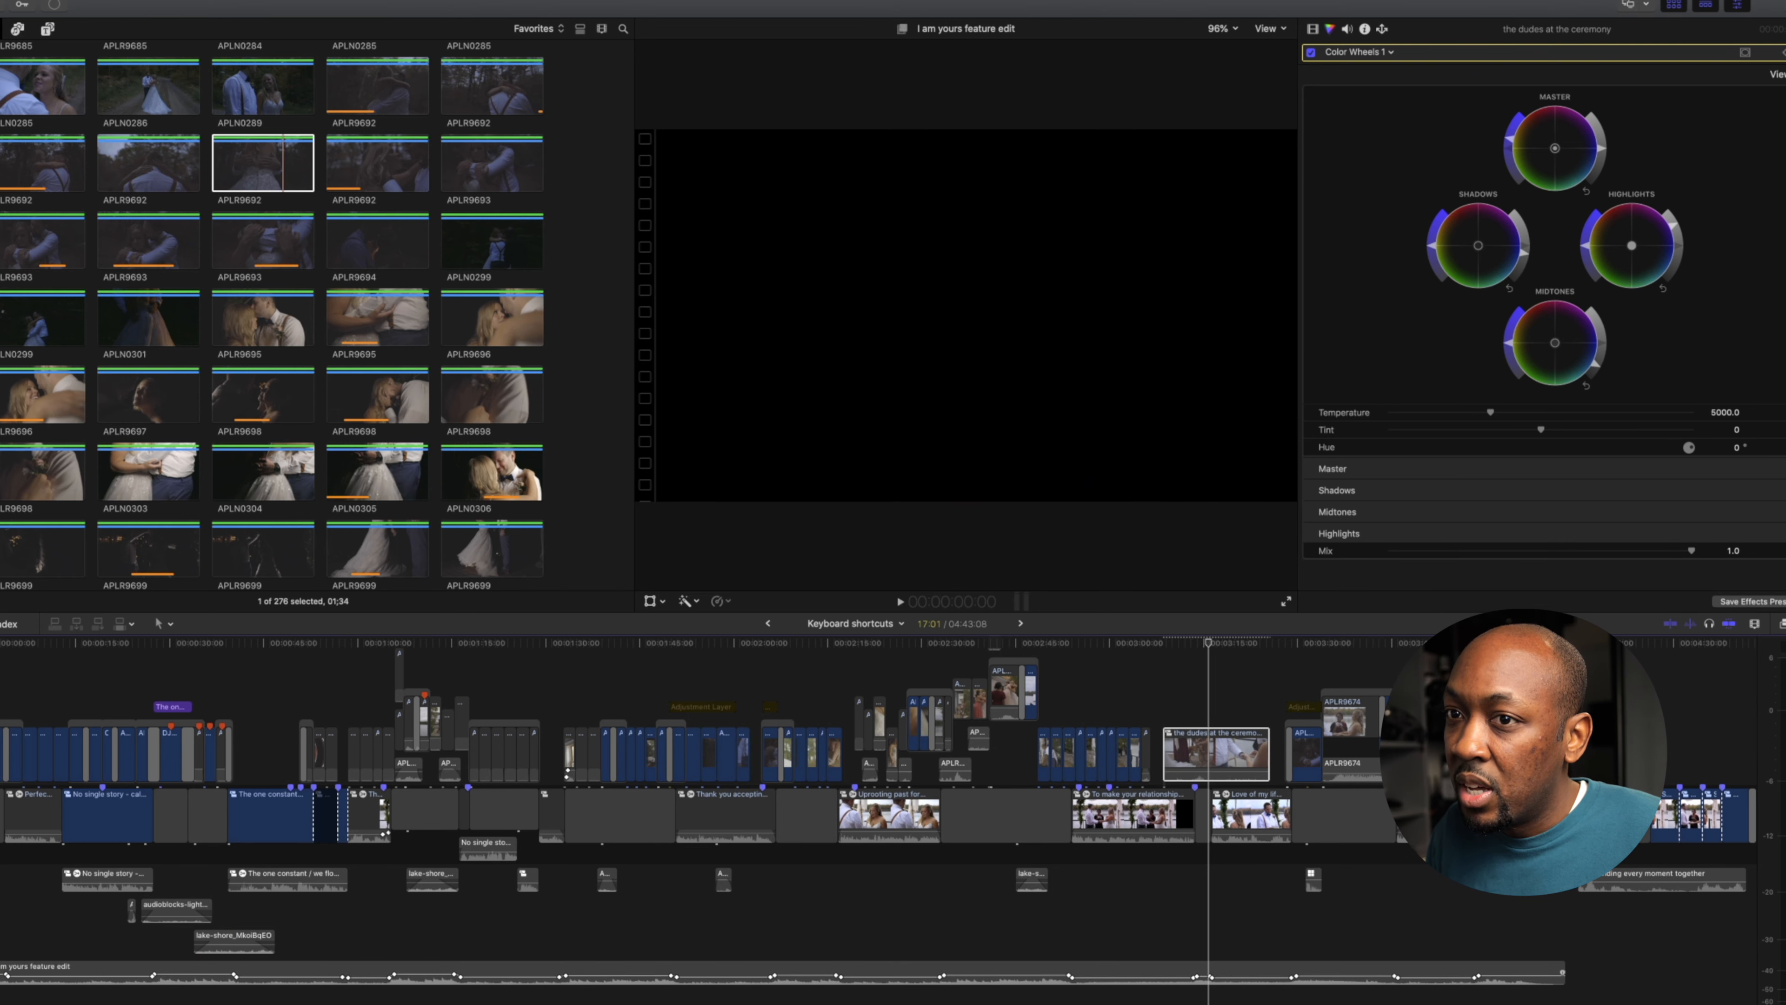
pyautogui.press('super+[')
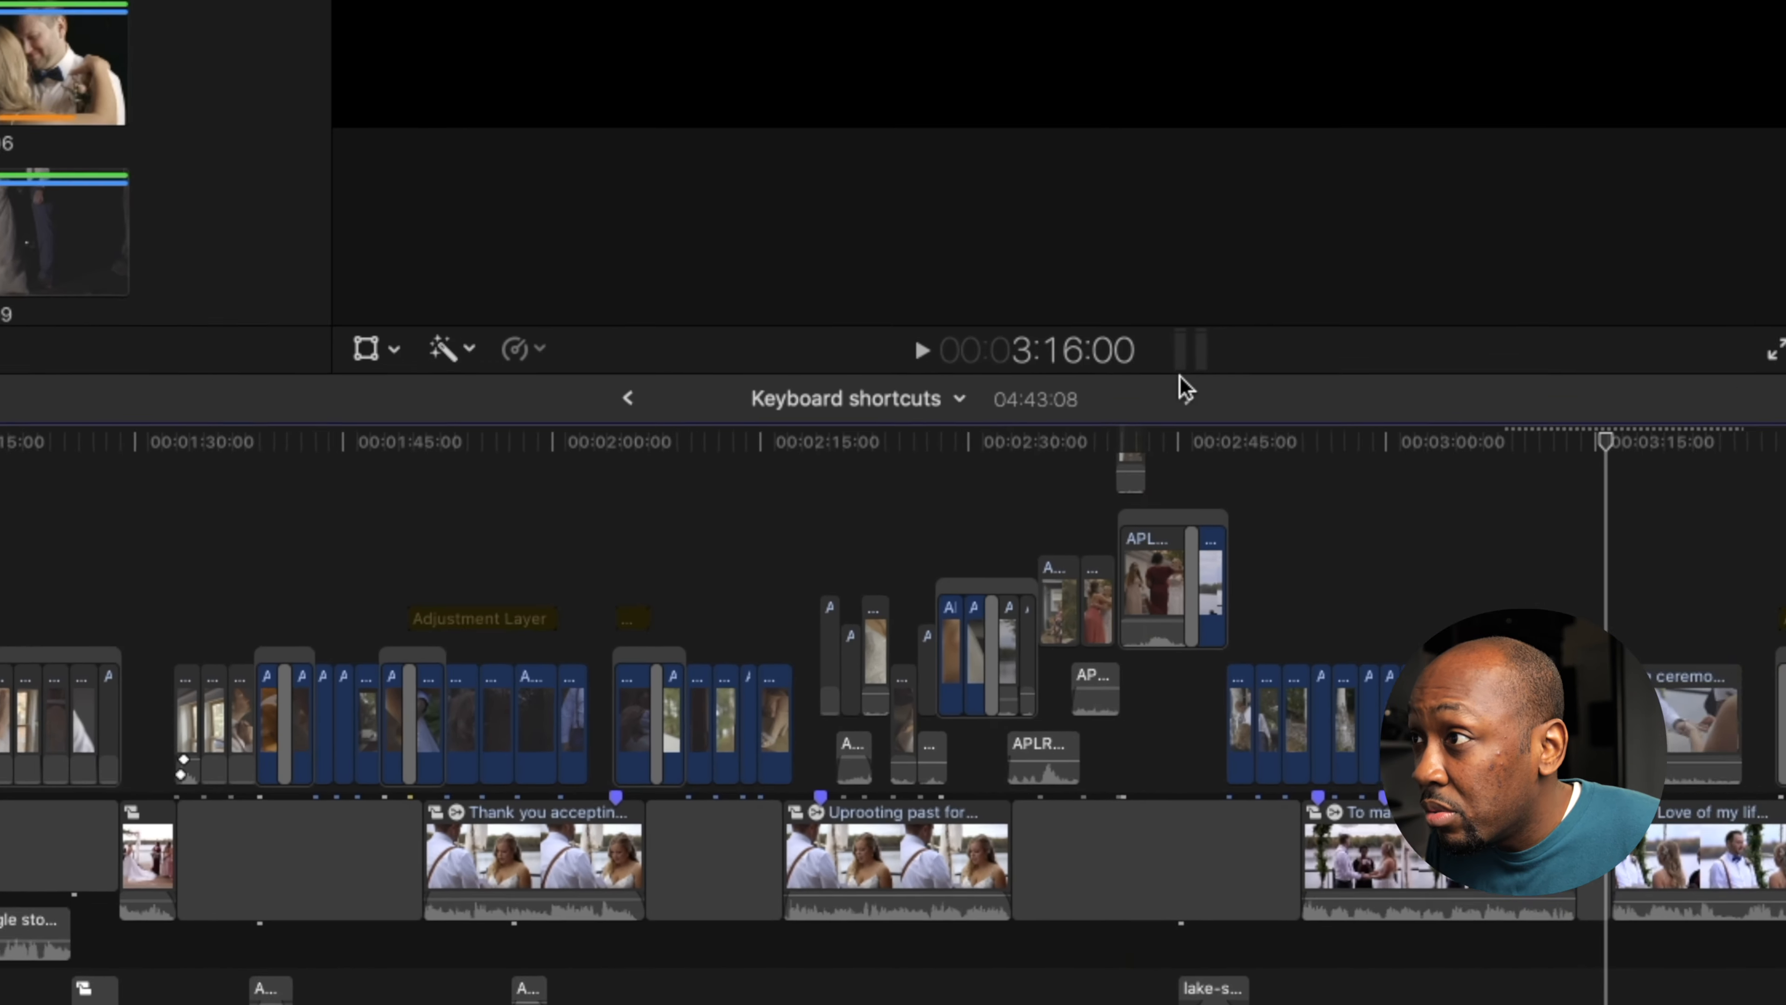
# - Step back and forth through the timeline history between Keyboard shortcuts, the "pre-noise 2" project and "I am yours feature edit"
pyautogui.click(1209, 387)
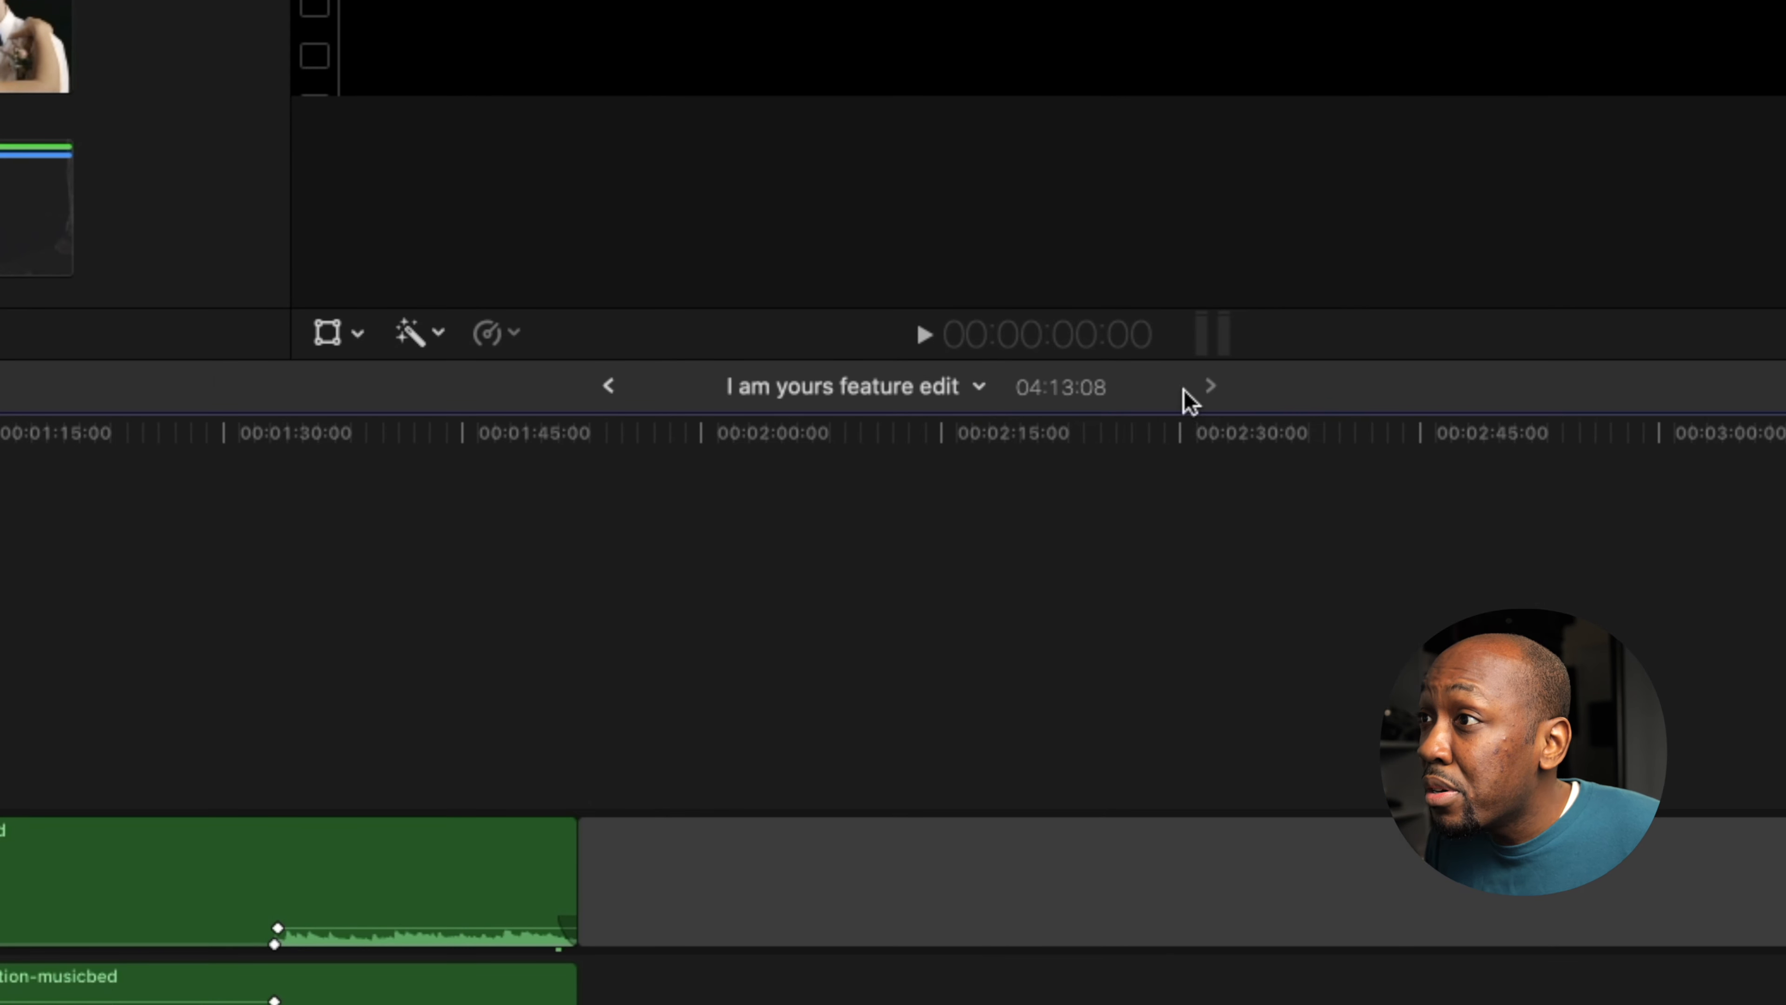
pyautogui.click(610, 391)
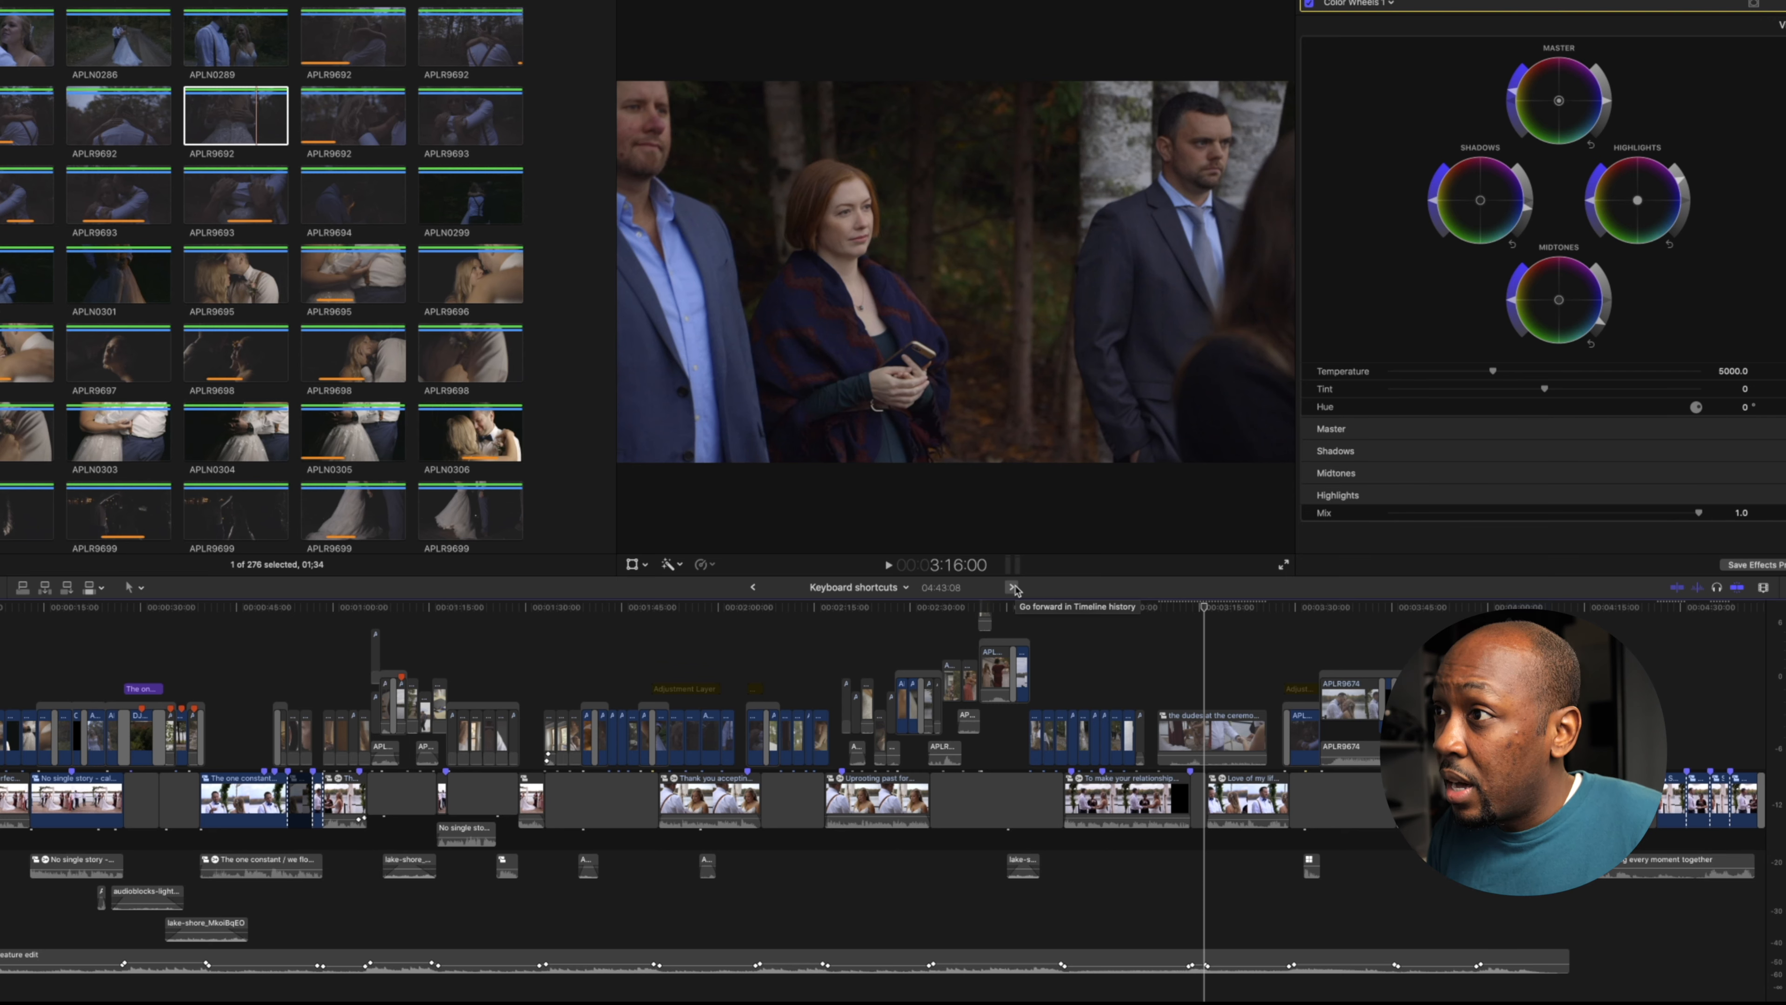
pyautogui.press('super+bracketright')
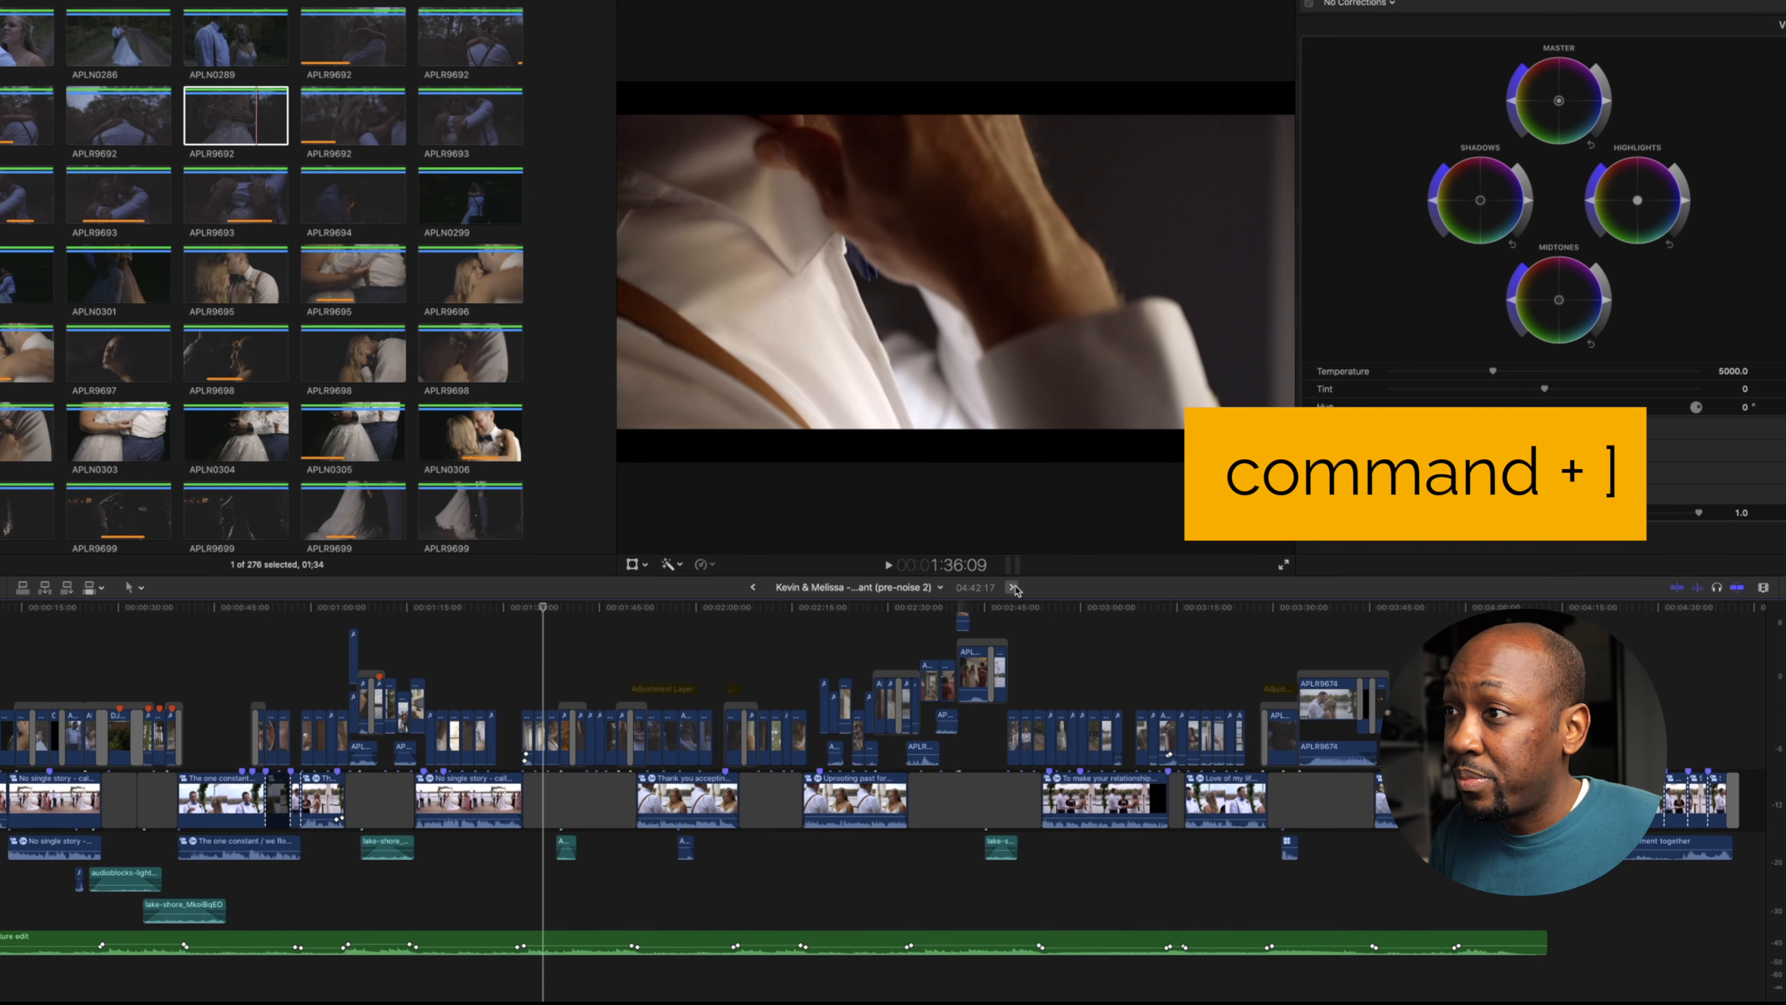
pyautogui.press('super+bracketright')
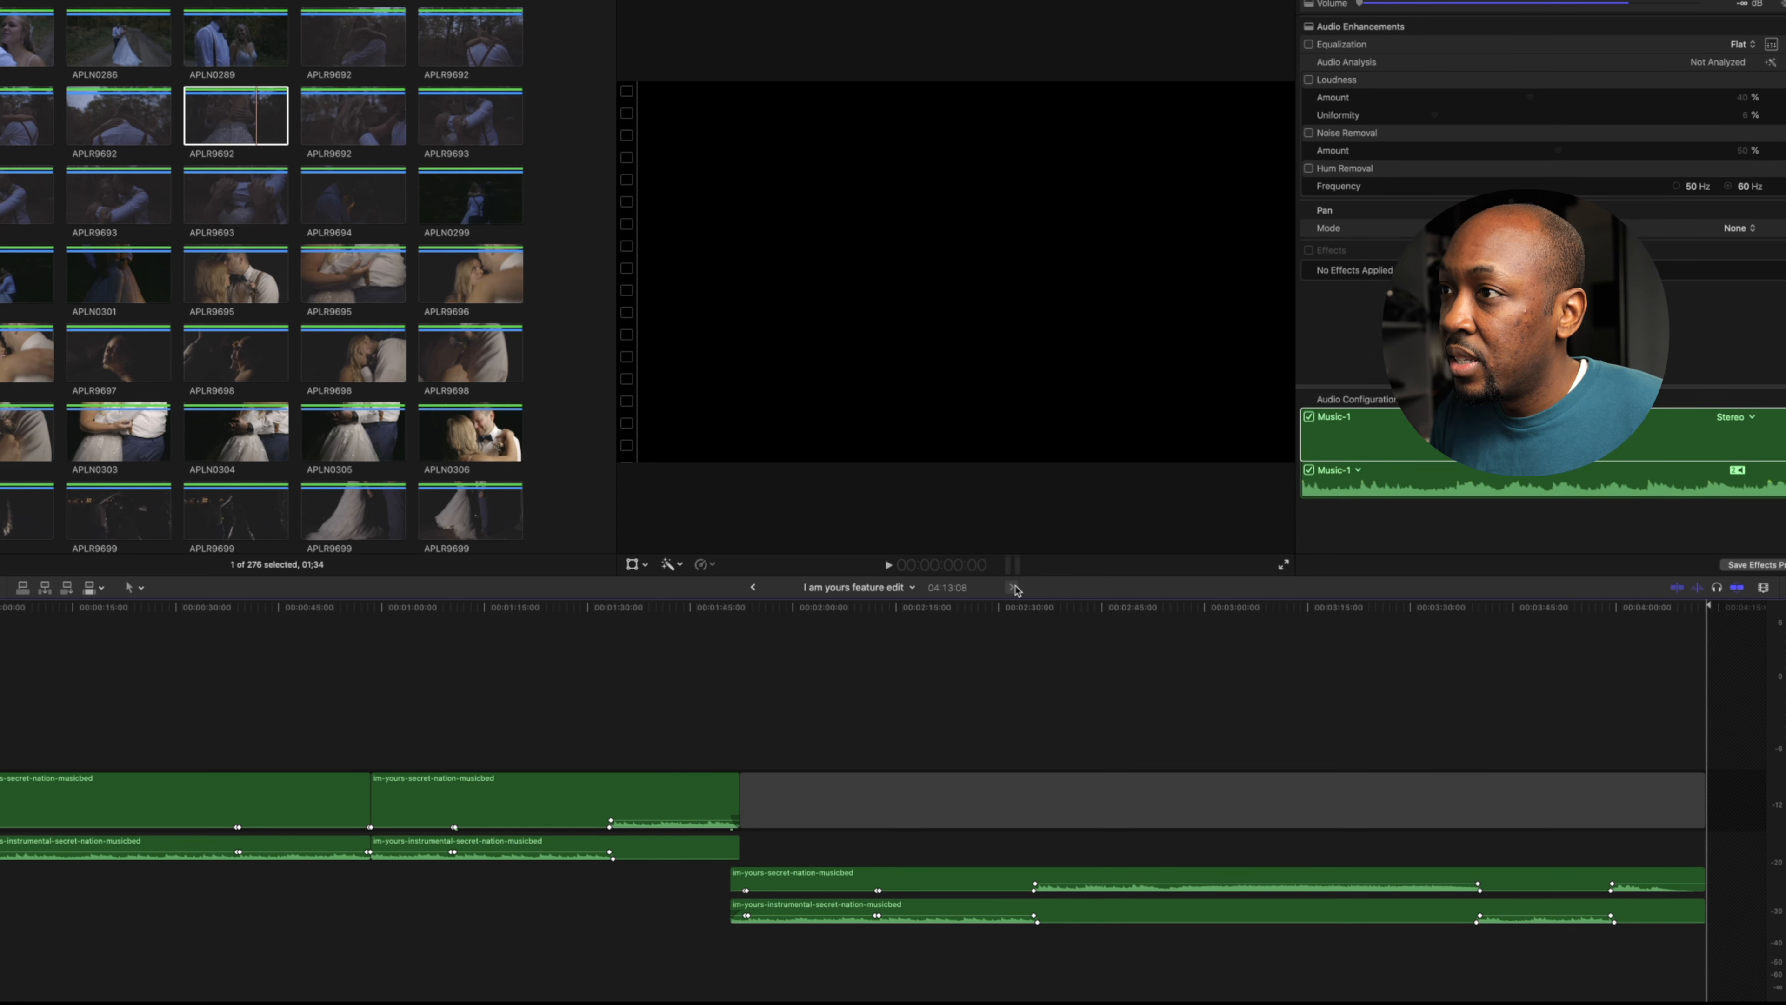
pyautogui.click(1012, 587)
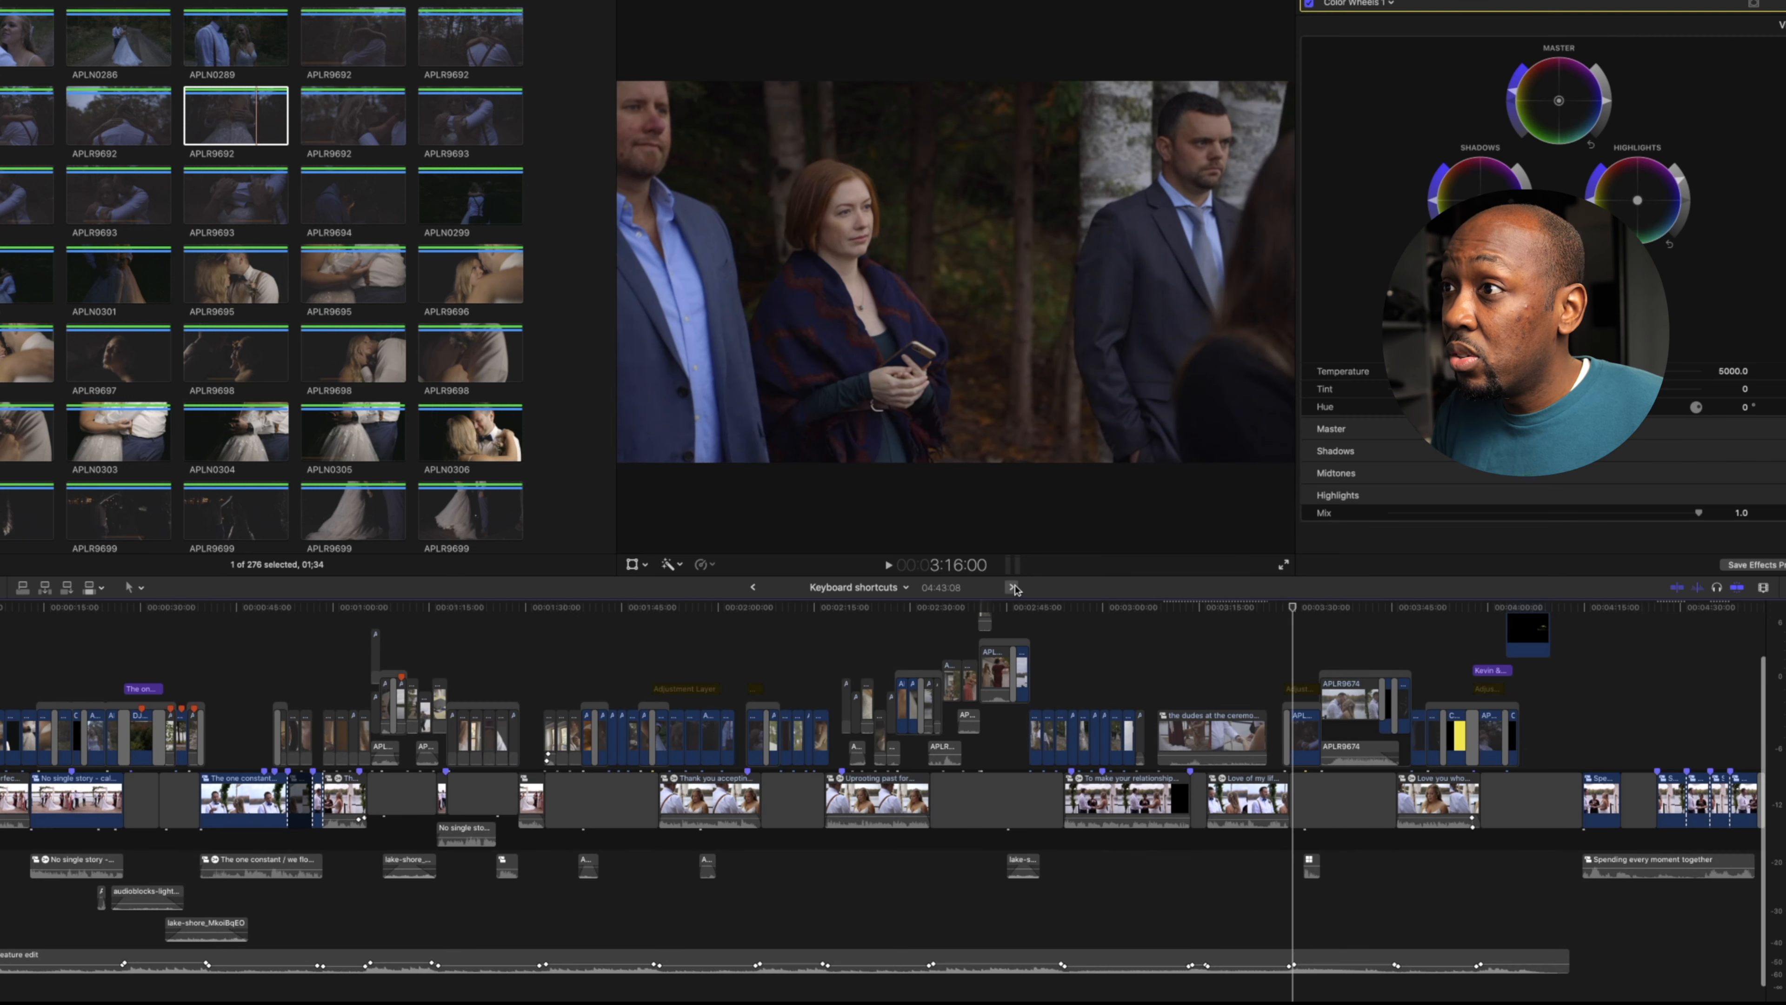
pyautogui.click(1012, 587)
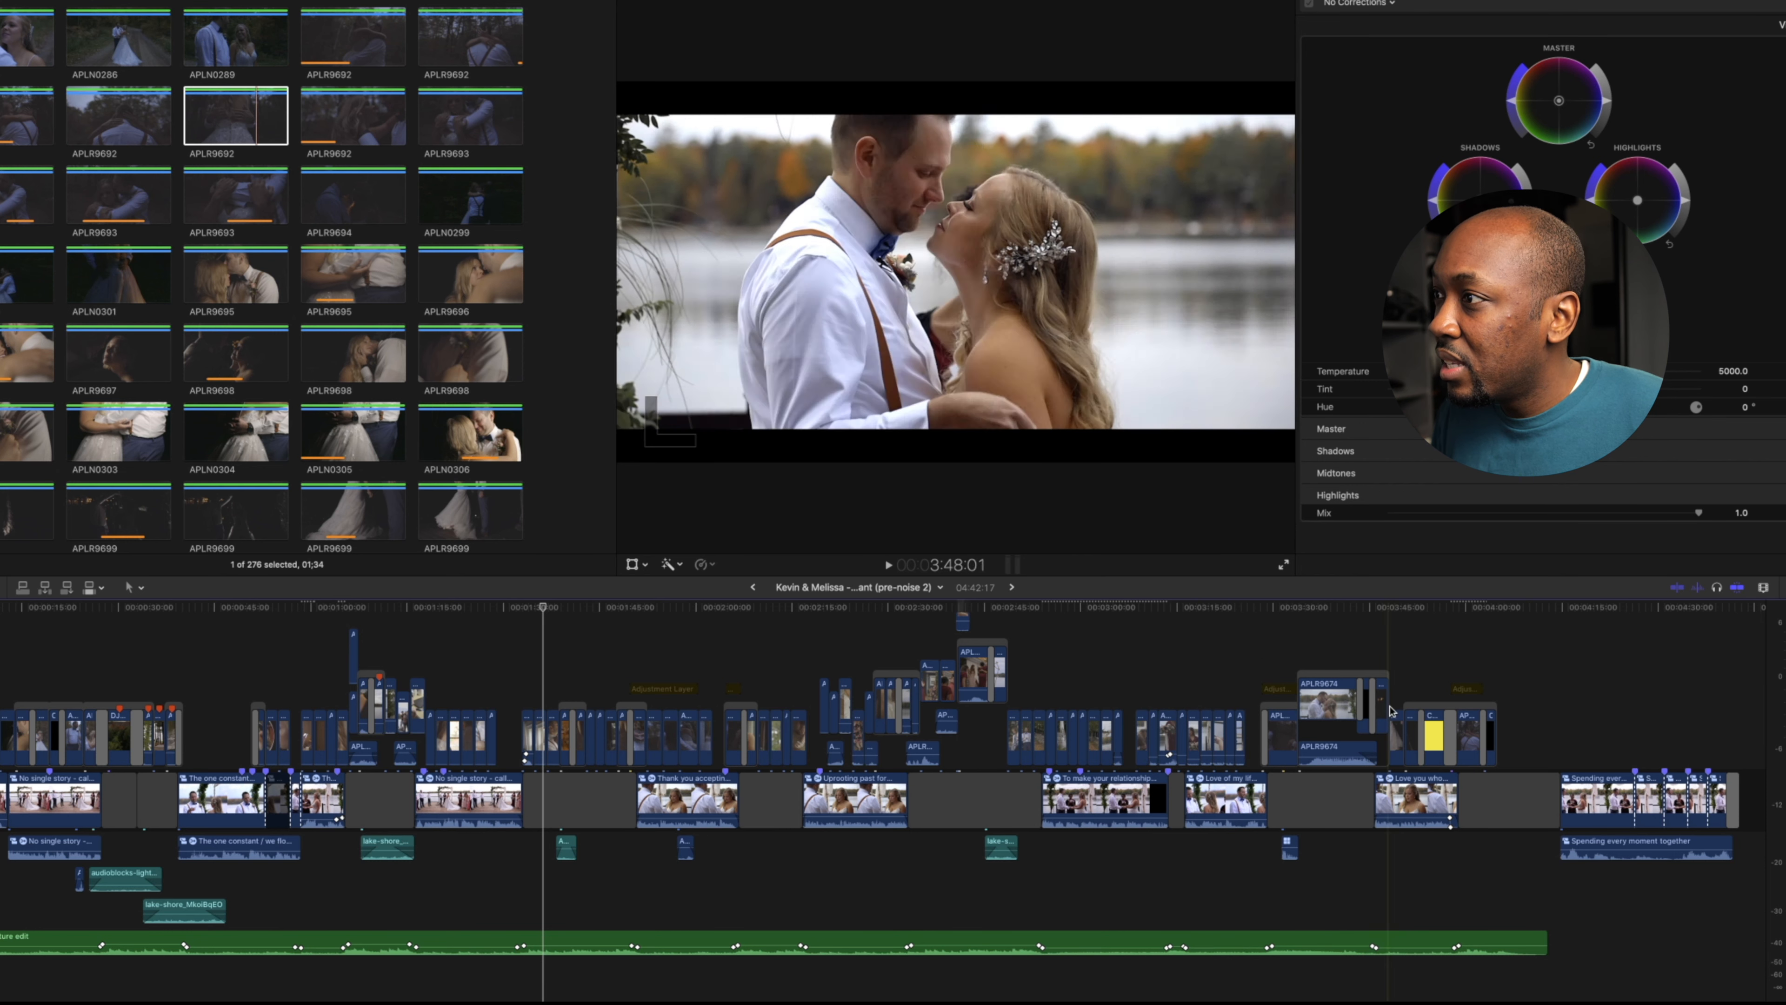
# - Copy the five connected clips starting with APLR9667 from the "pre-noise 2" project and paste them into Keyboard shortcuts at about 00:04:13:06
pyautogui.moveTo(1141, 703); pyautogui.dragTo(1194, 736)
pyautogui.press('super+c')
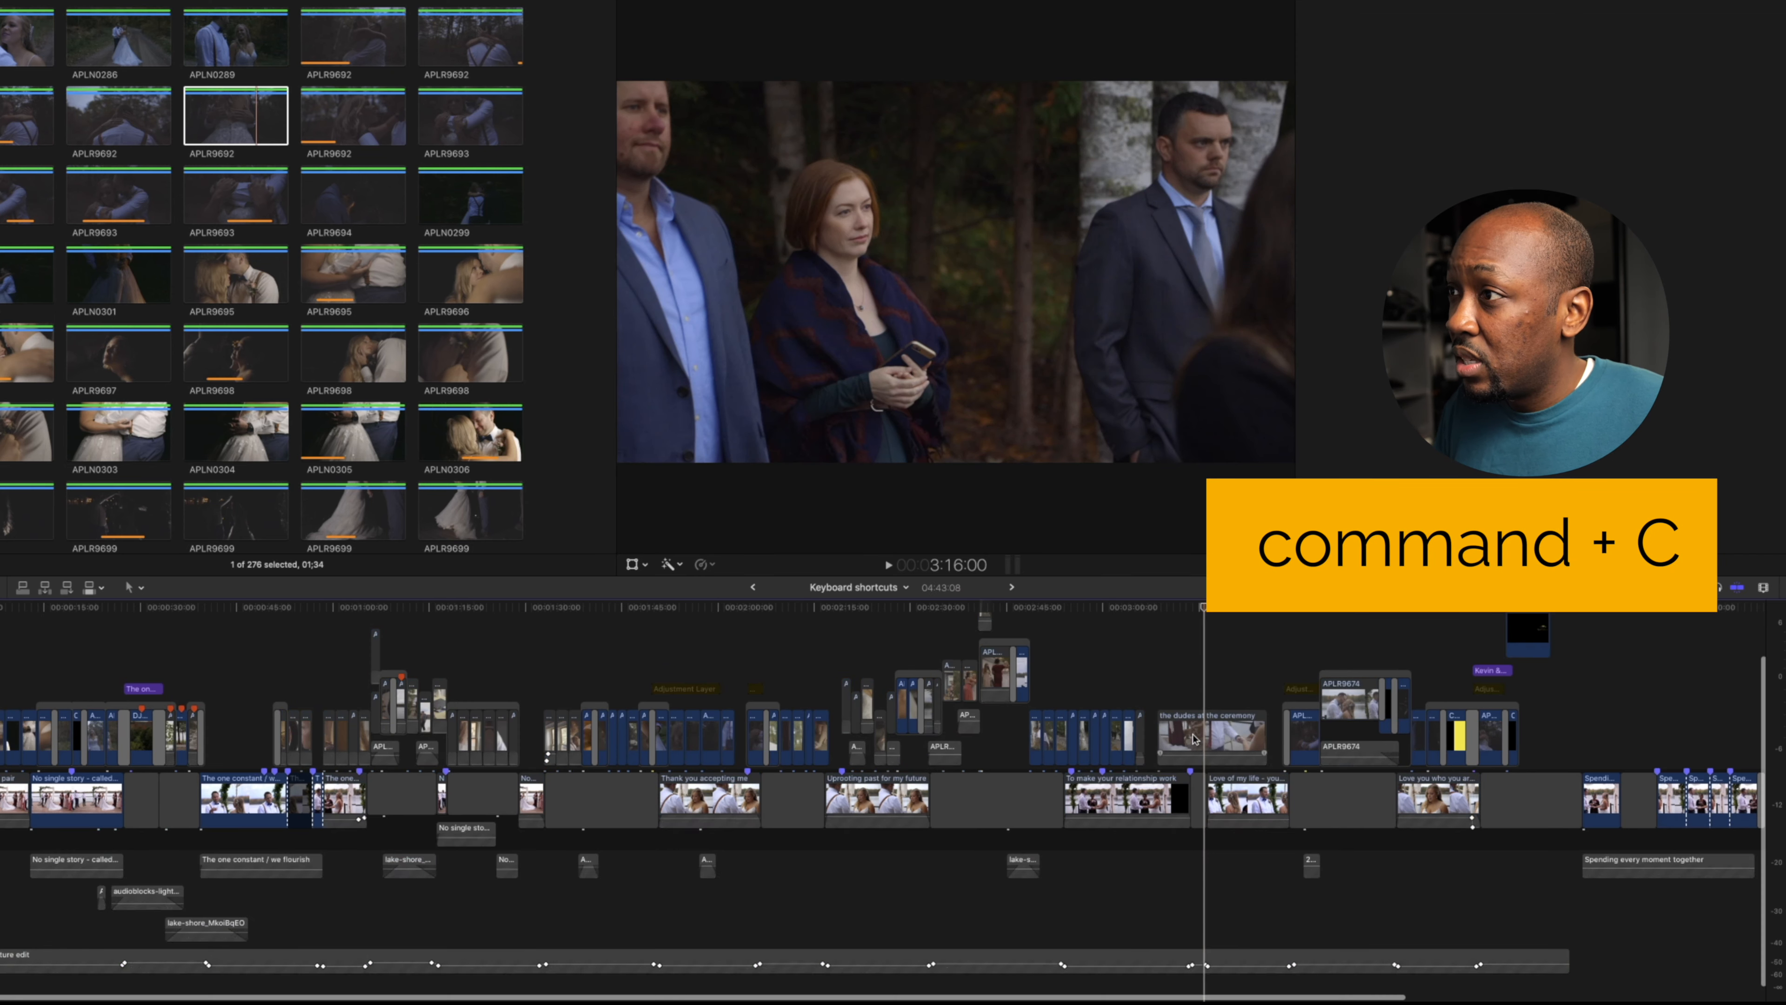
pyautogui.press('super+bracketright')
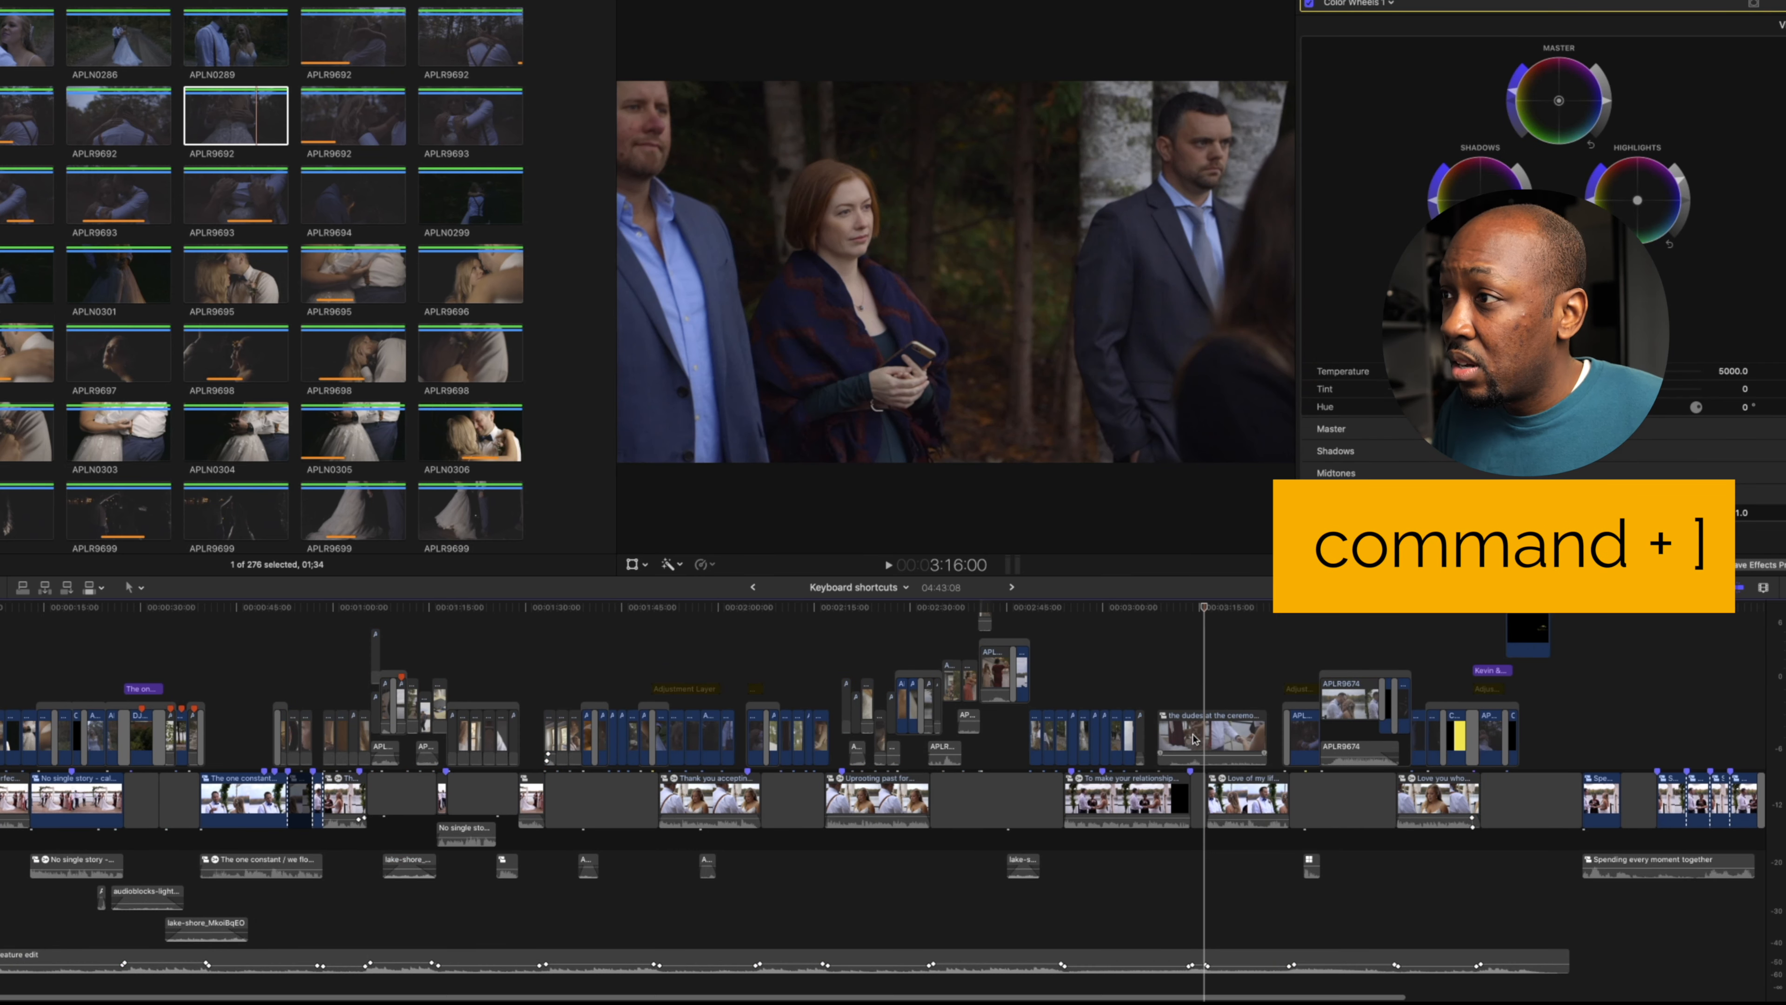
pyautogui.click(1632, 683)
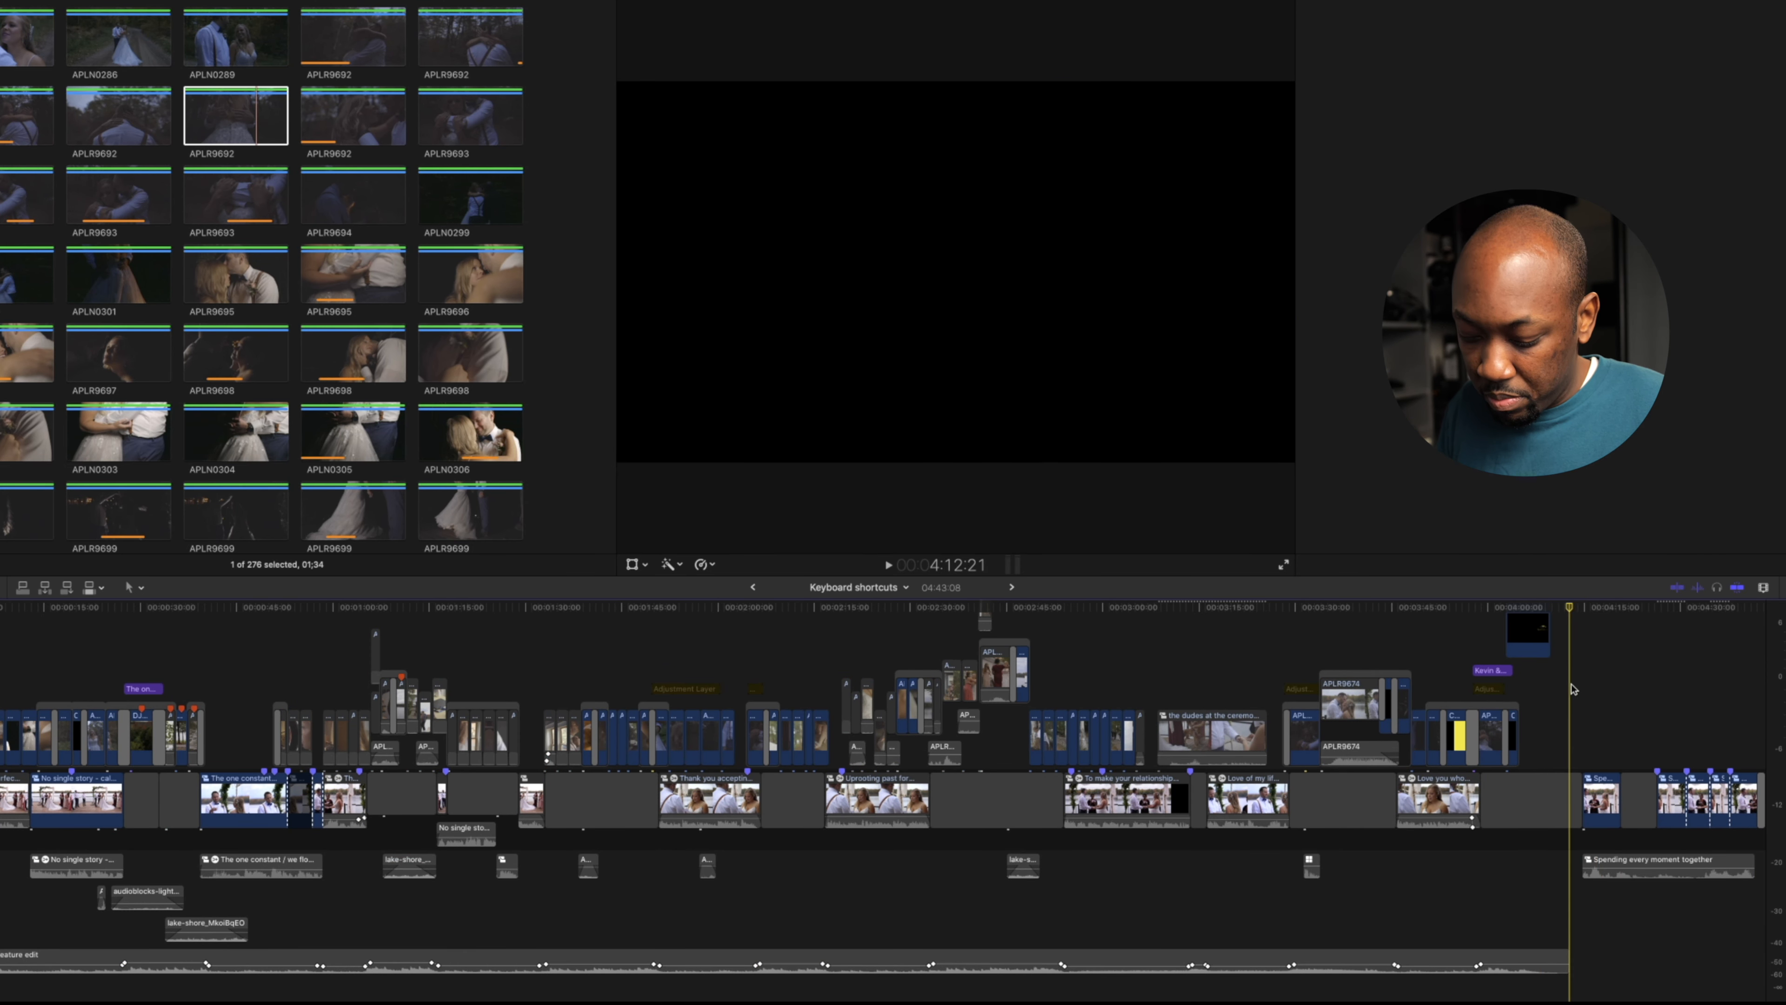
pyautogui.click(1573, 689)
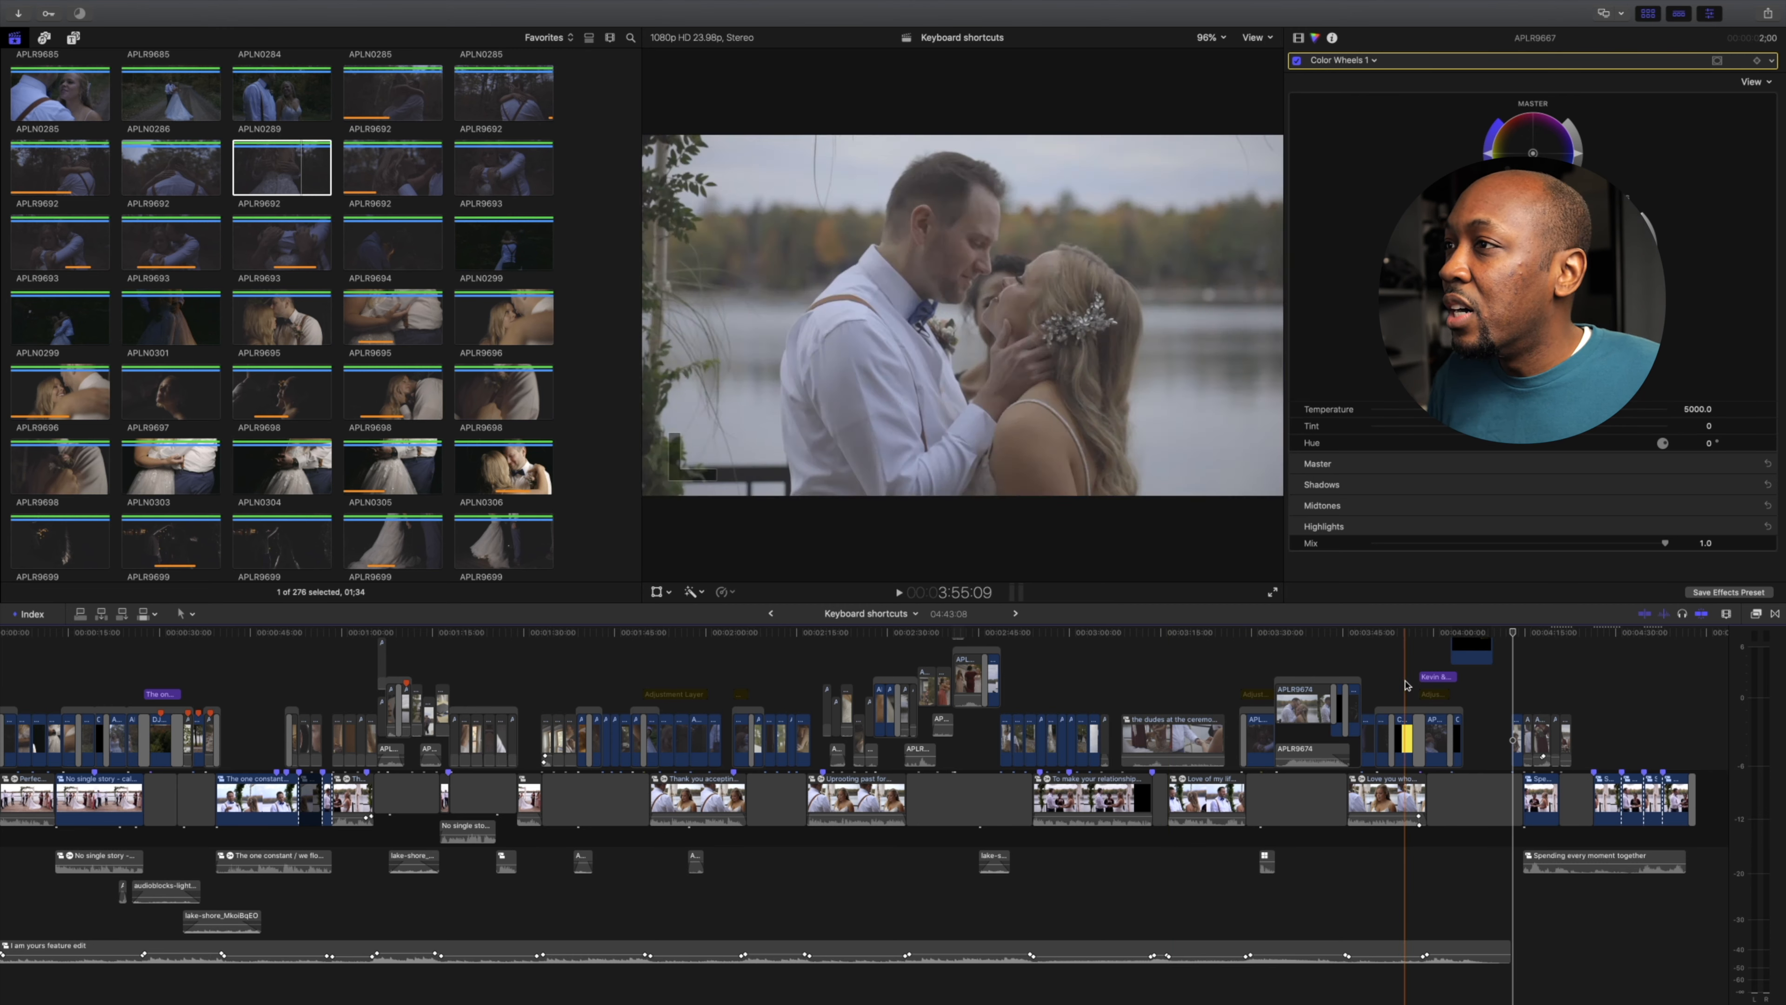
# - Delete the five pasted connected clips after the end of the "I am yours feature edit" music
pyautogui.click(1519, 738)
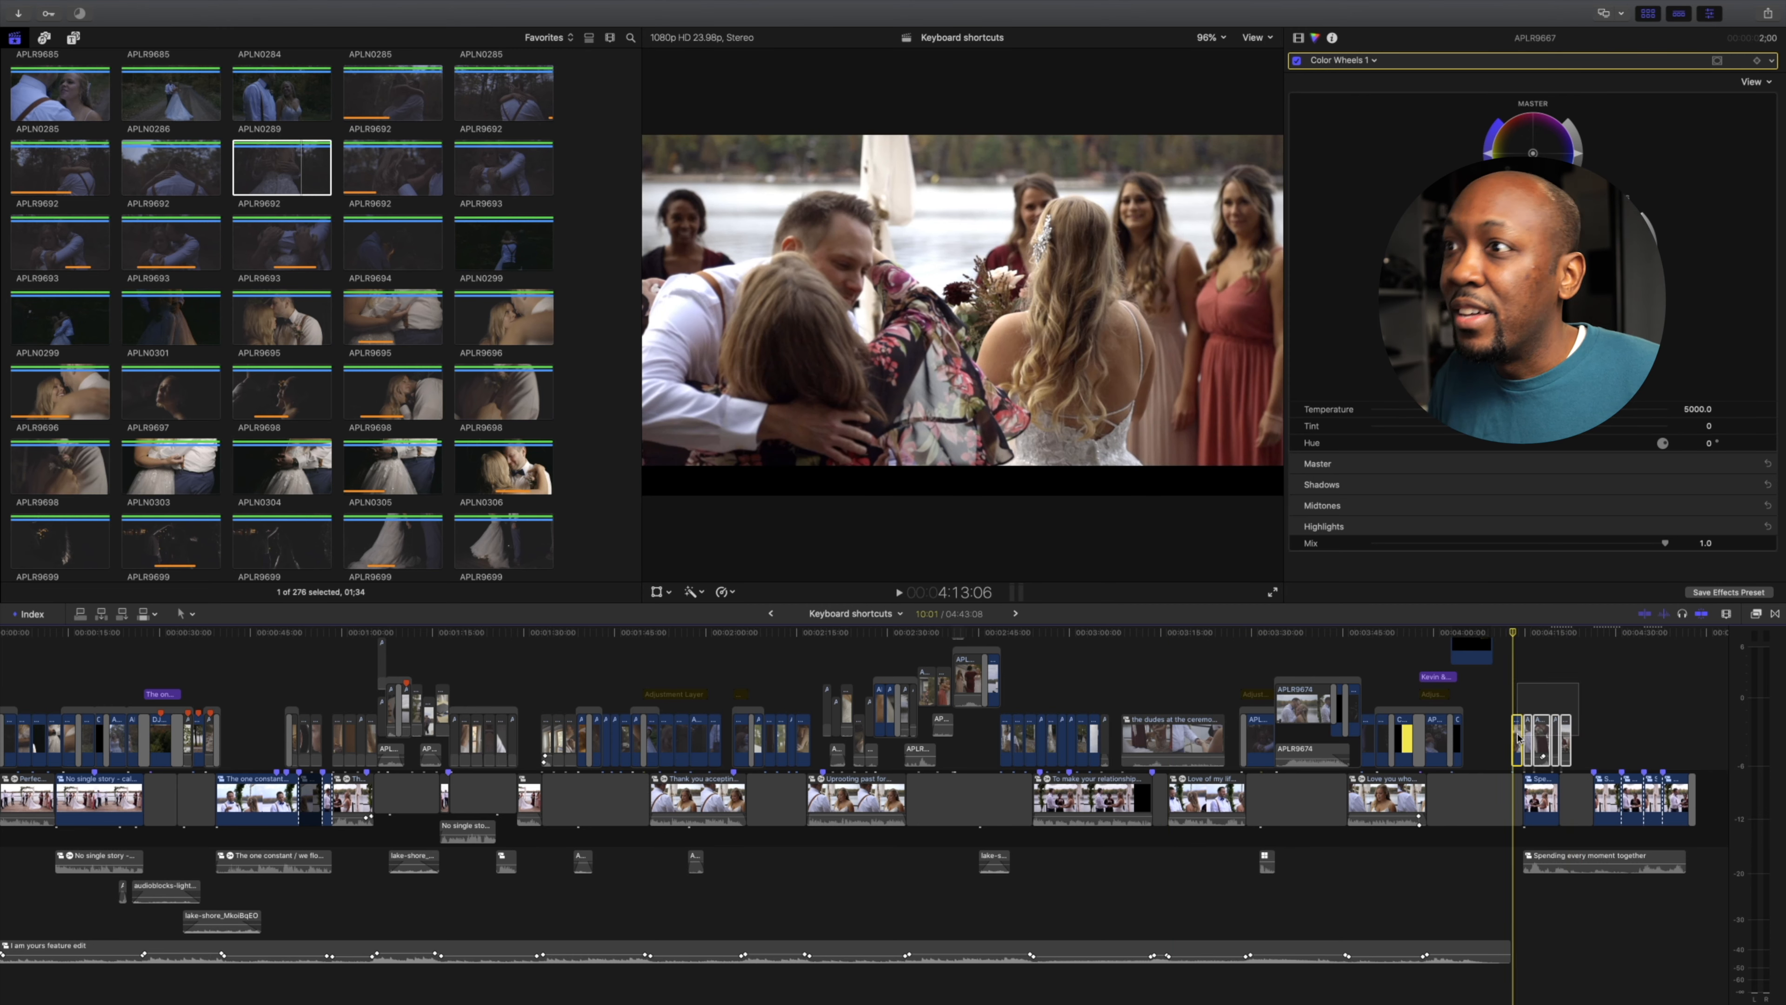
pyautogui.moveTo(1519, 738); pyautogui.dragTo(1519, 739)
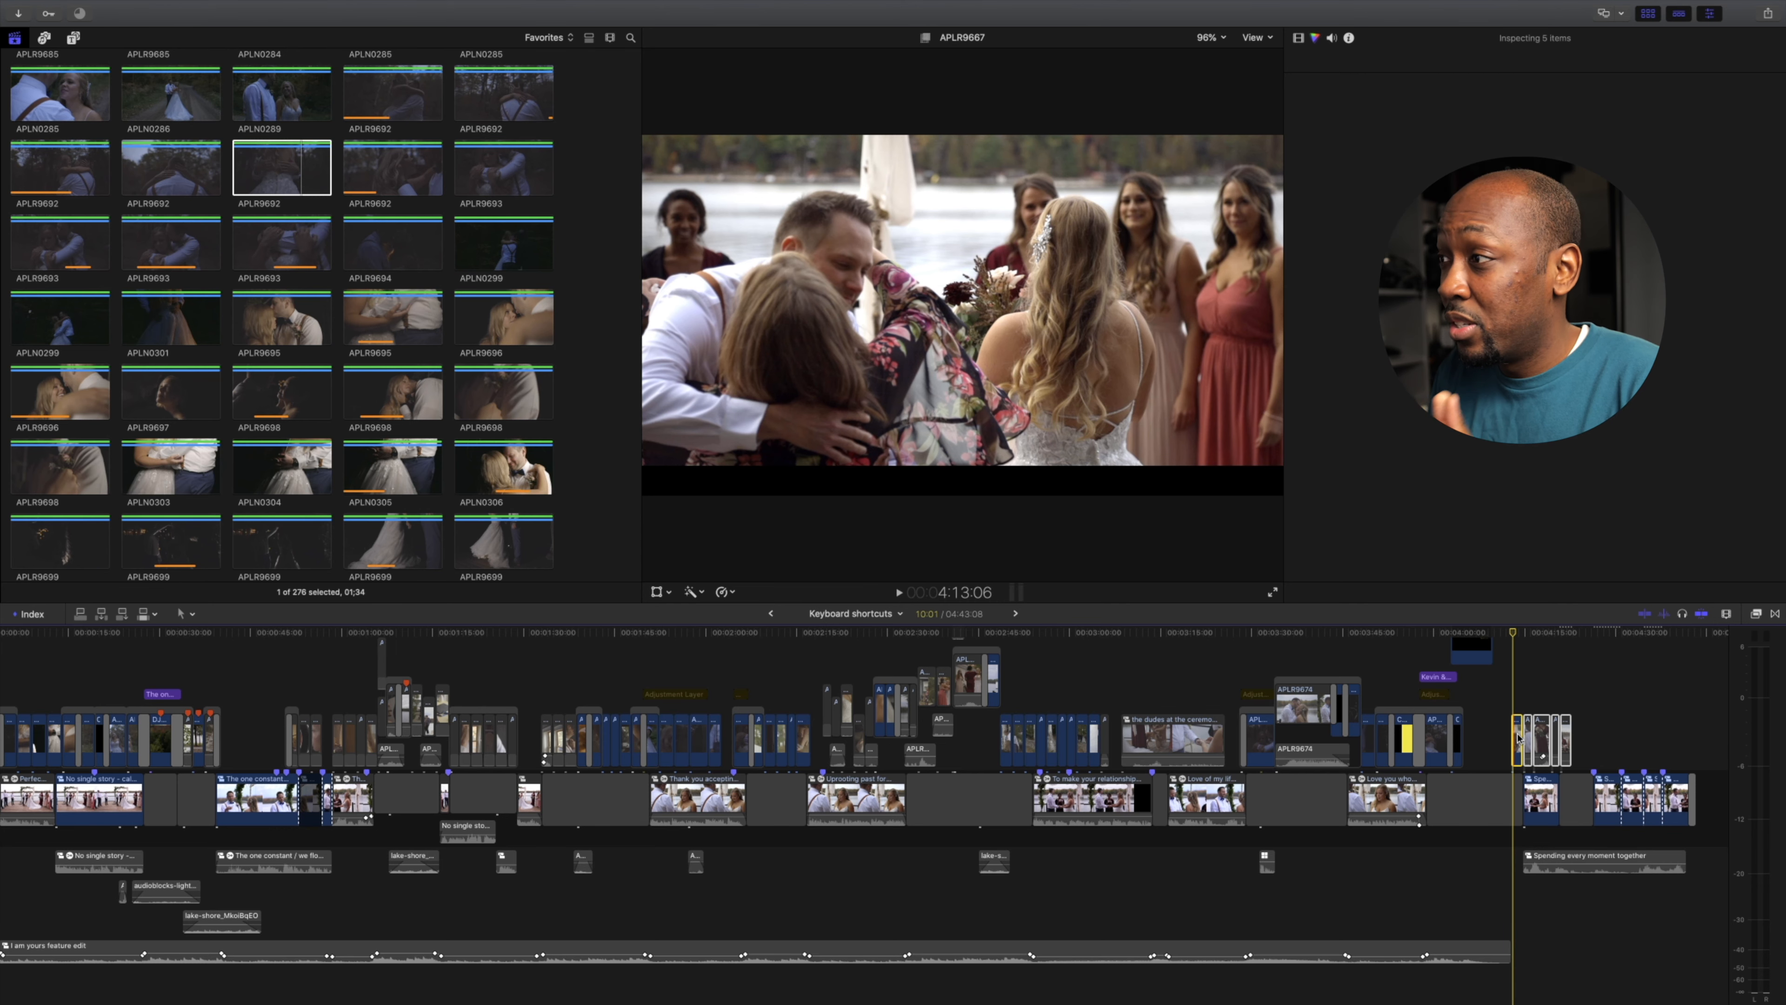
pyautogui.press('Delete')
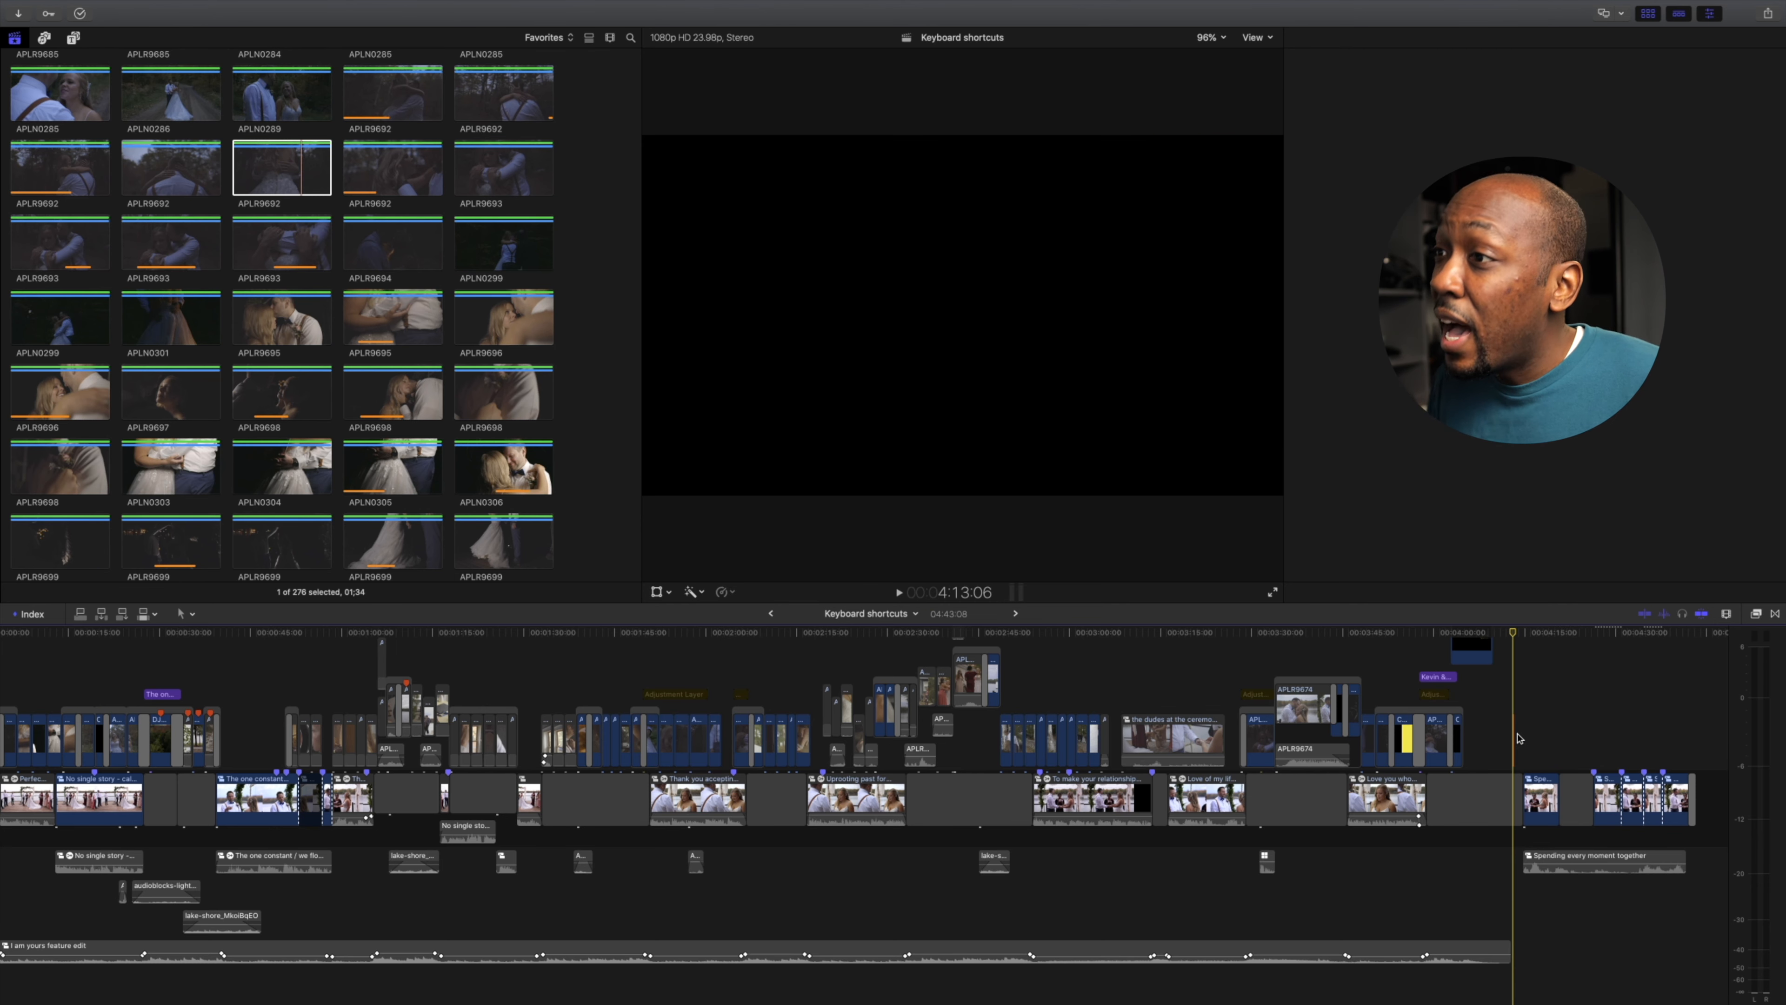
# - Delete the compound clip "the dudes at the ceremony" from the timeline and undo the deletion
pyautogui.click(1169, 737)
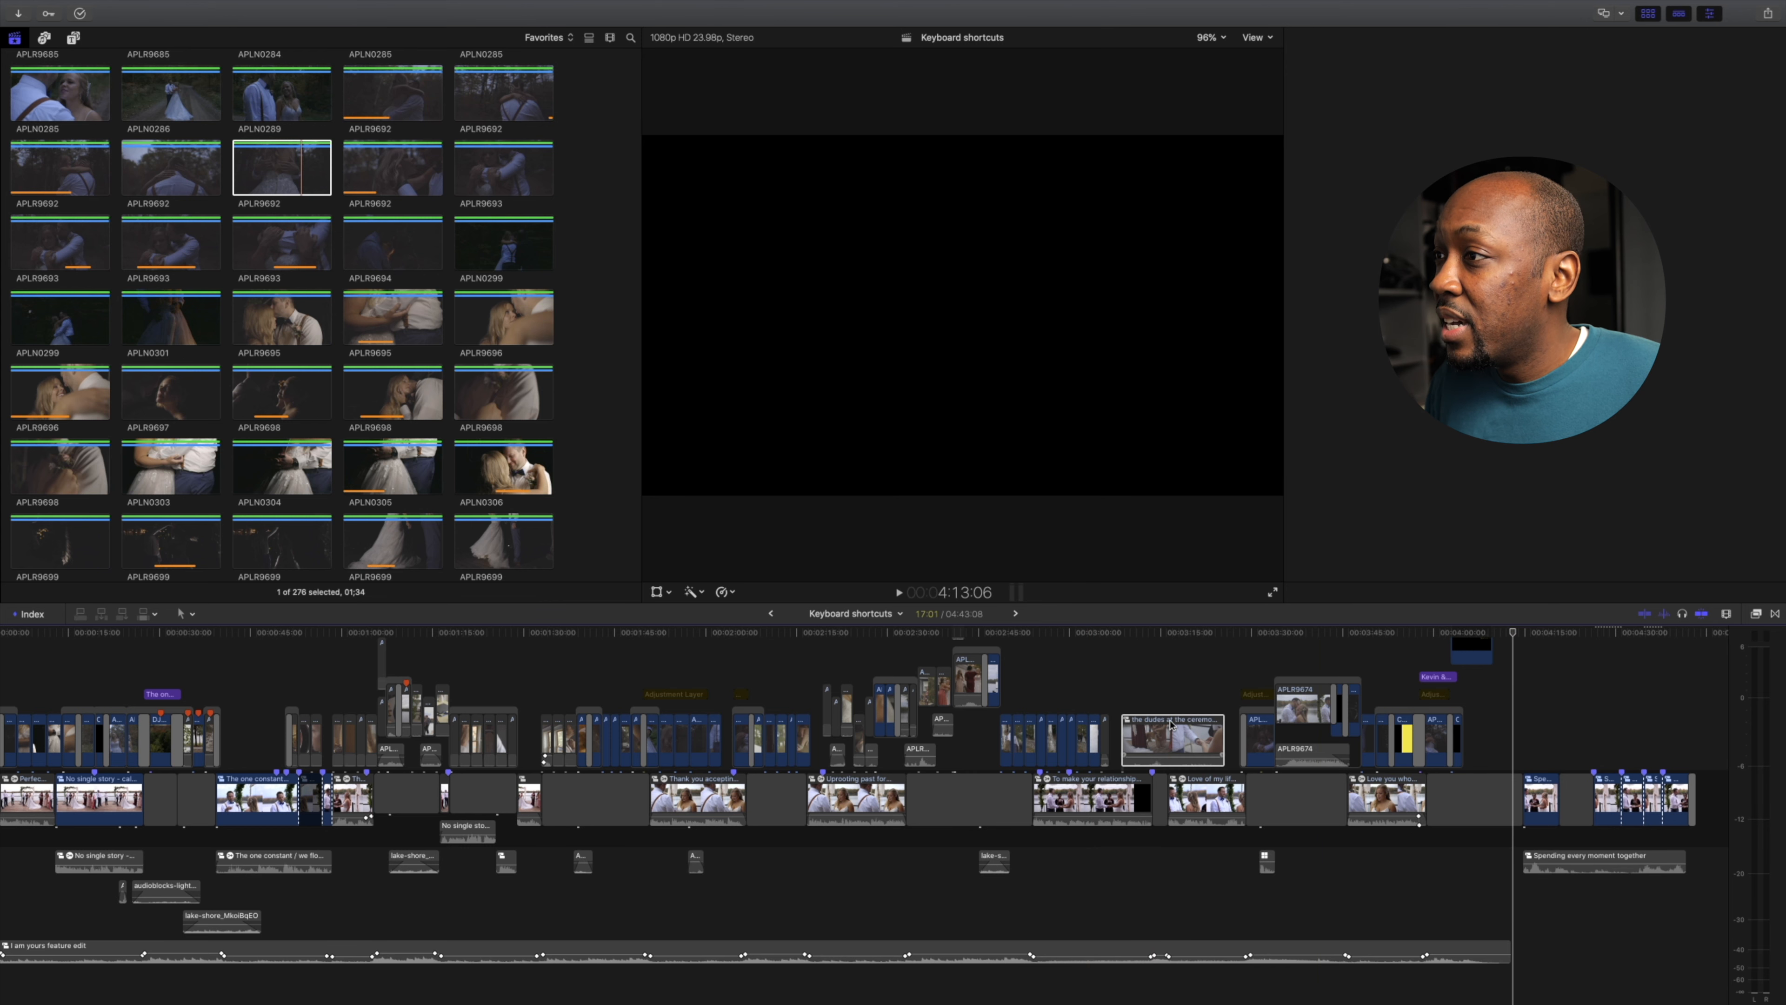
pyautogui.press('s')
pyautogui.press('super+z')
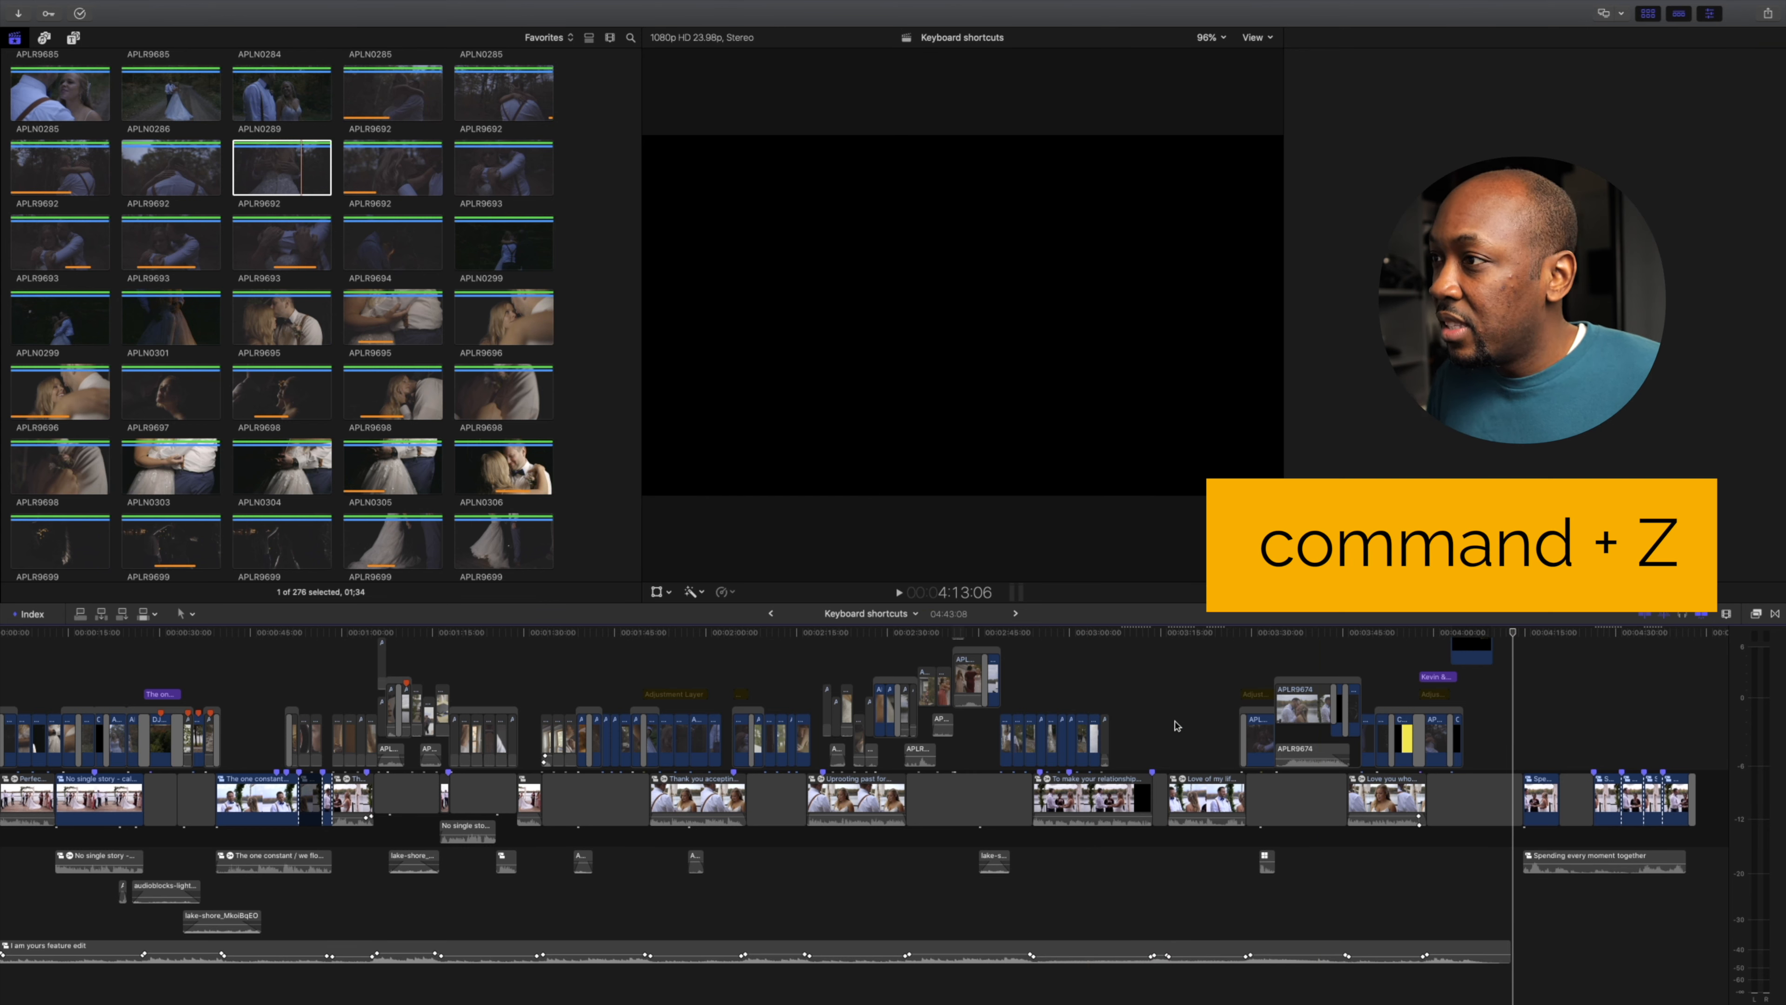
pyautogui.press('super+z')
pyautogui.press('s')
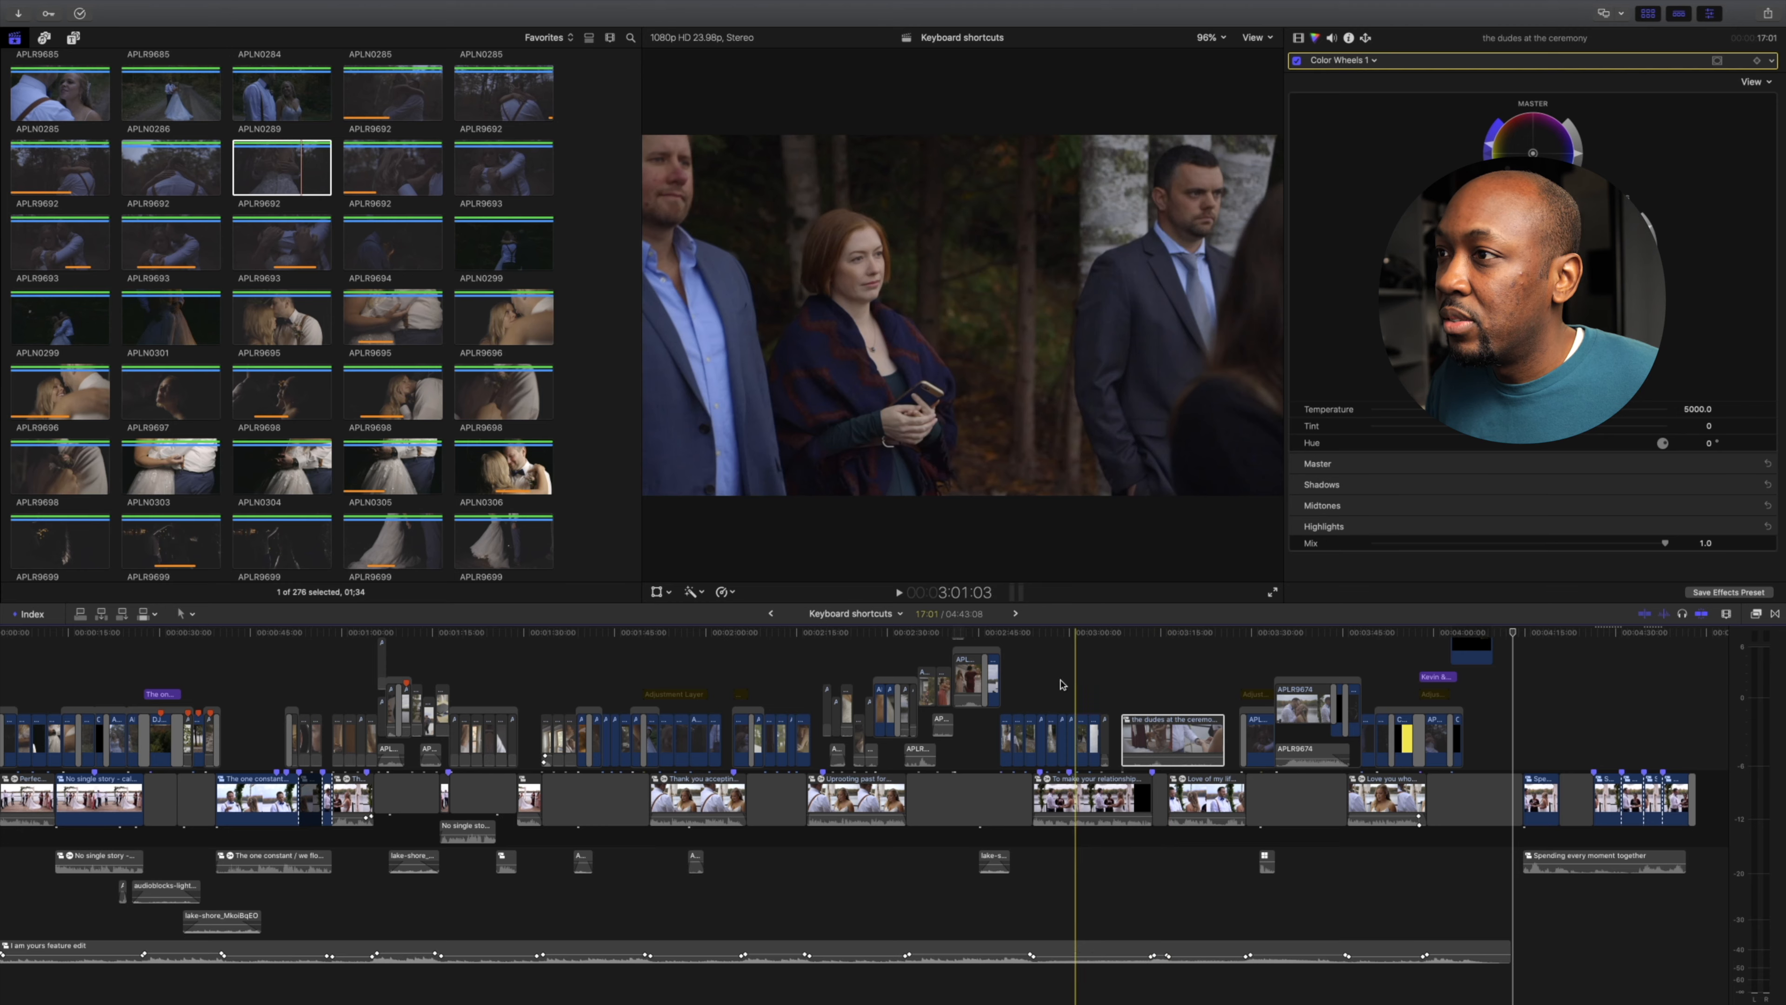
# - Undo the recent edits one by one, back to before the clips were combined into "the dudes at the ceremony"
pyautogui.scroll(2, 914, 665)
pyautogui.hscroll(-2, 914, 665)
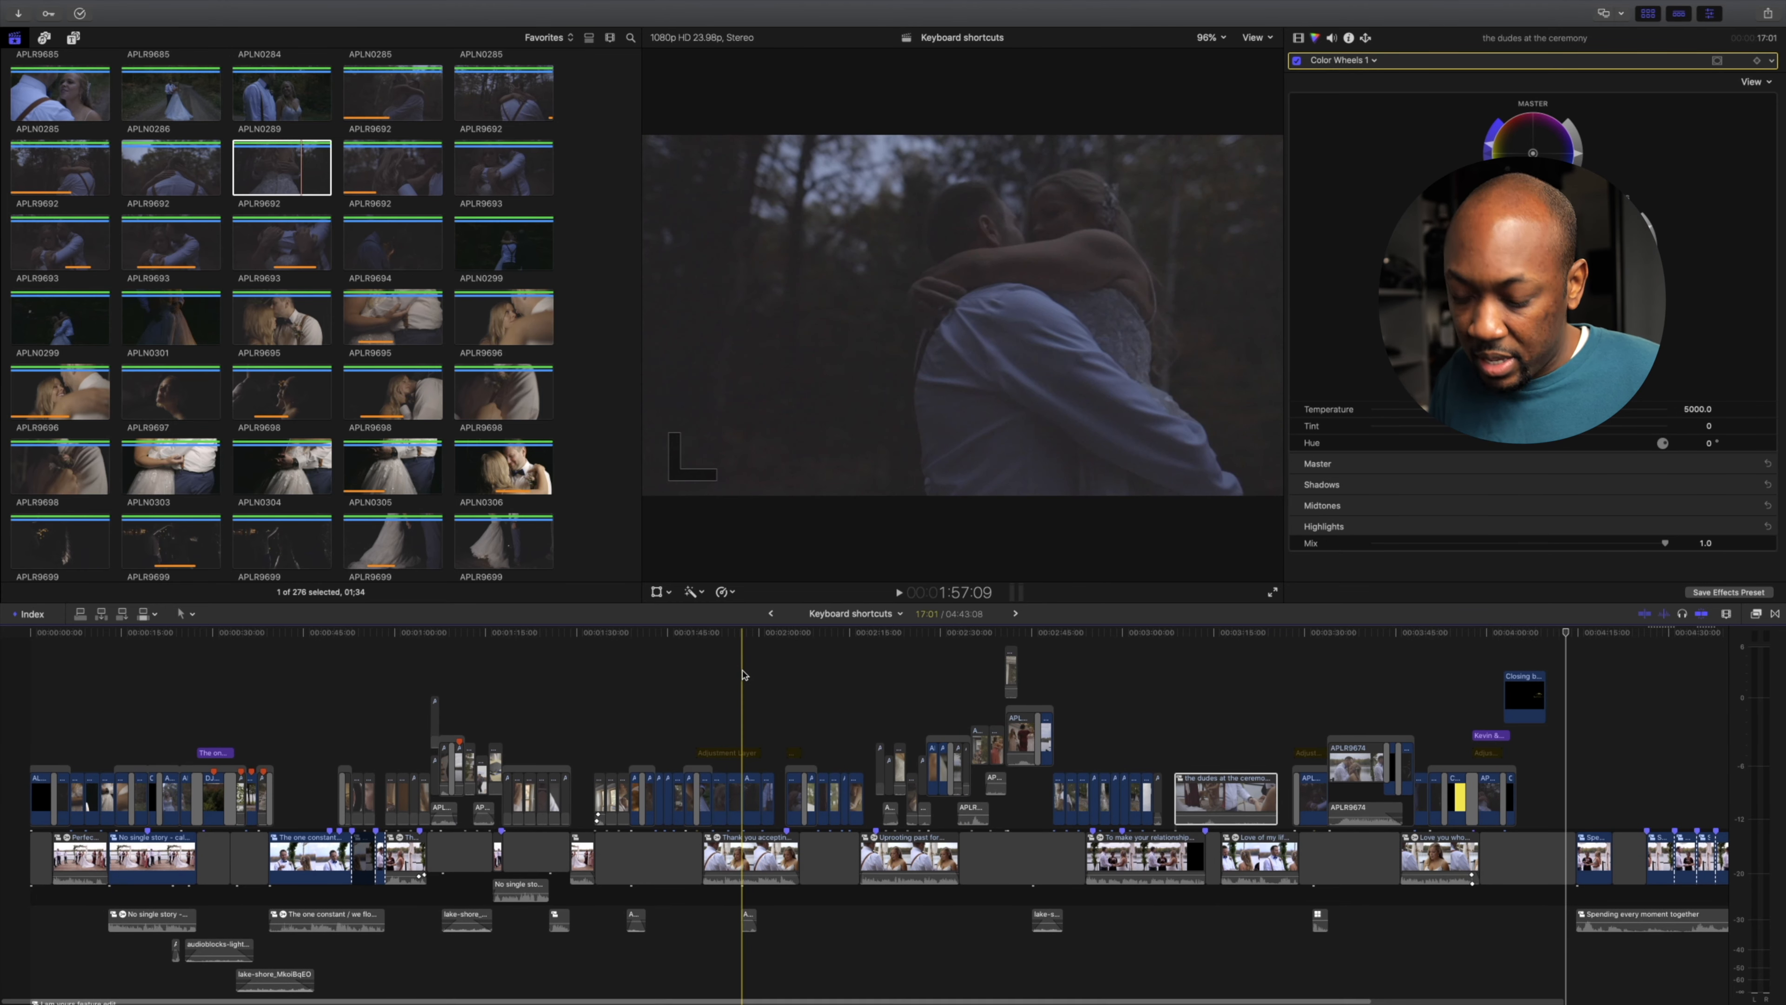
pyautogui.press('super+shift+a')
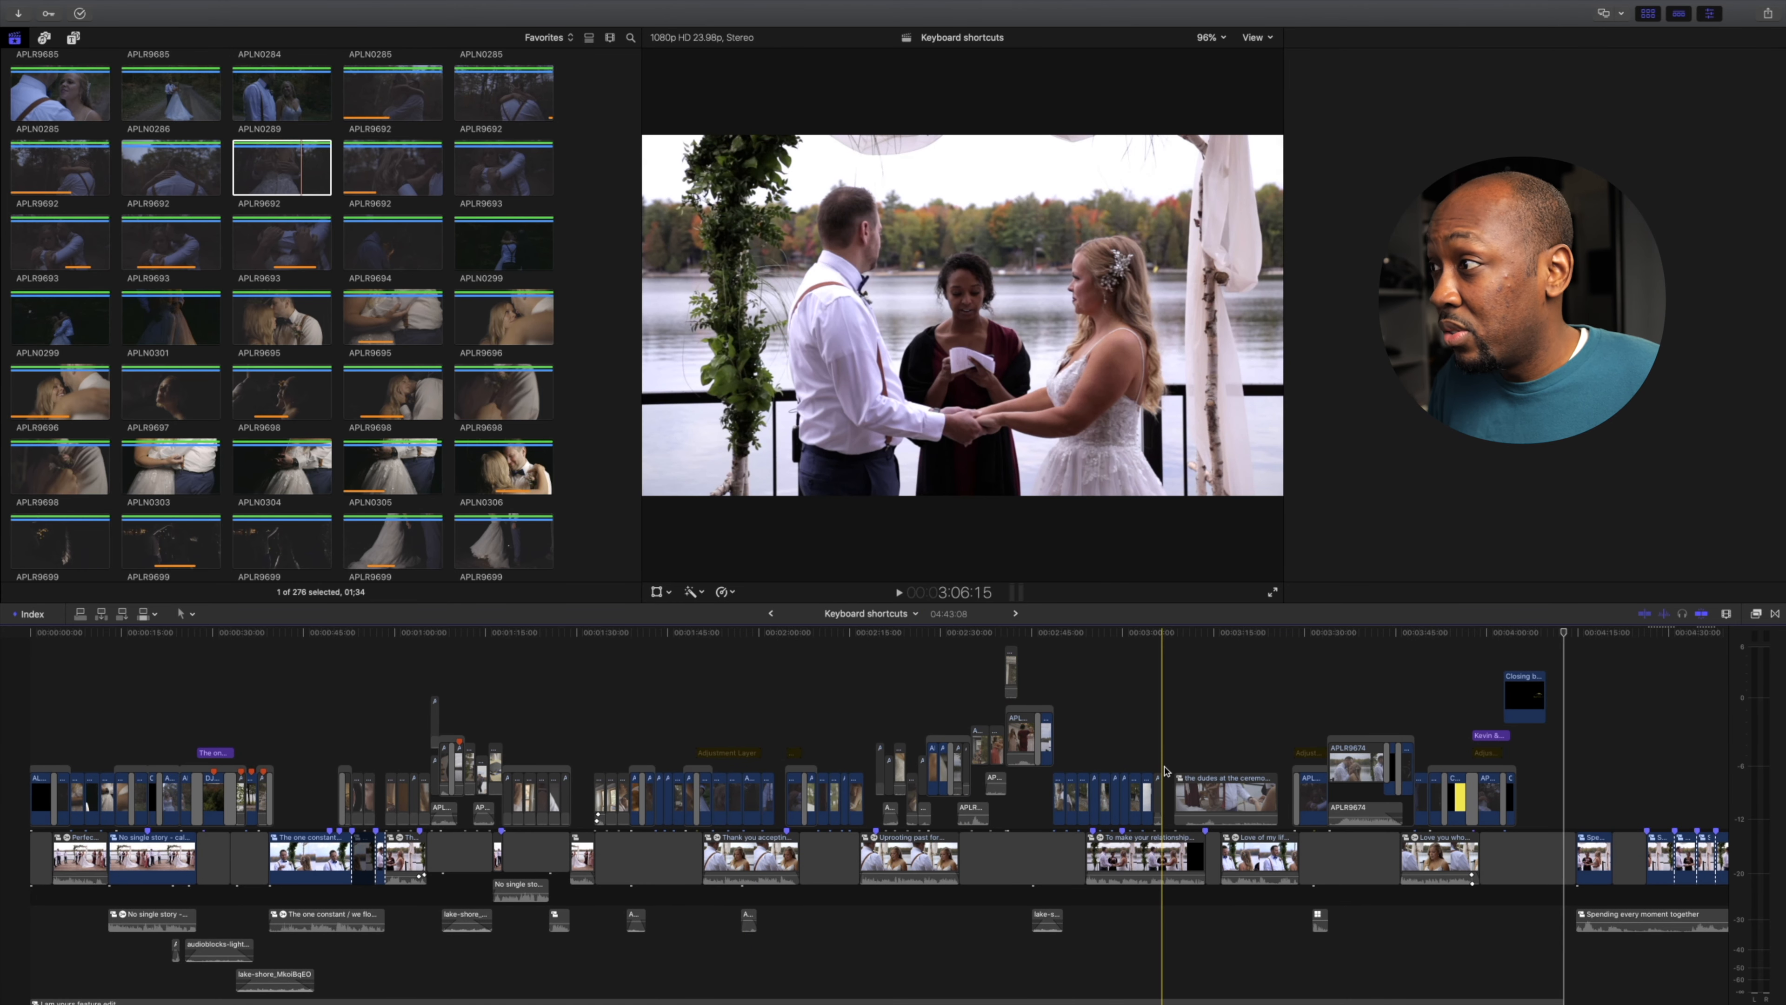
pyautogui.press('super+z')
pyautogui.press('super+z')
pyautogui.press('super+z')
pyautogui.press('super+z')
pyautogui.press('super+z')
pyautogui.press('super+z')
pyautogui.press('super+z')
pyautogui.press('super+z')
pyautogui.press('super+z')
pyautogui.press('super+z')
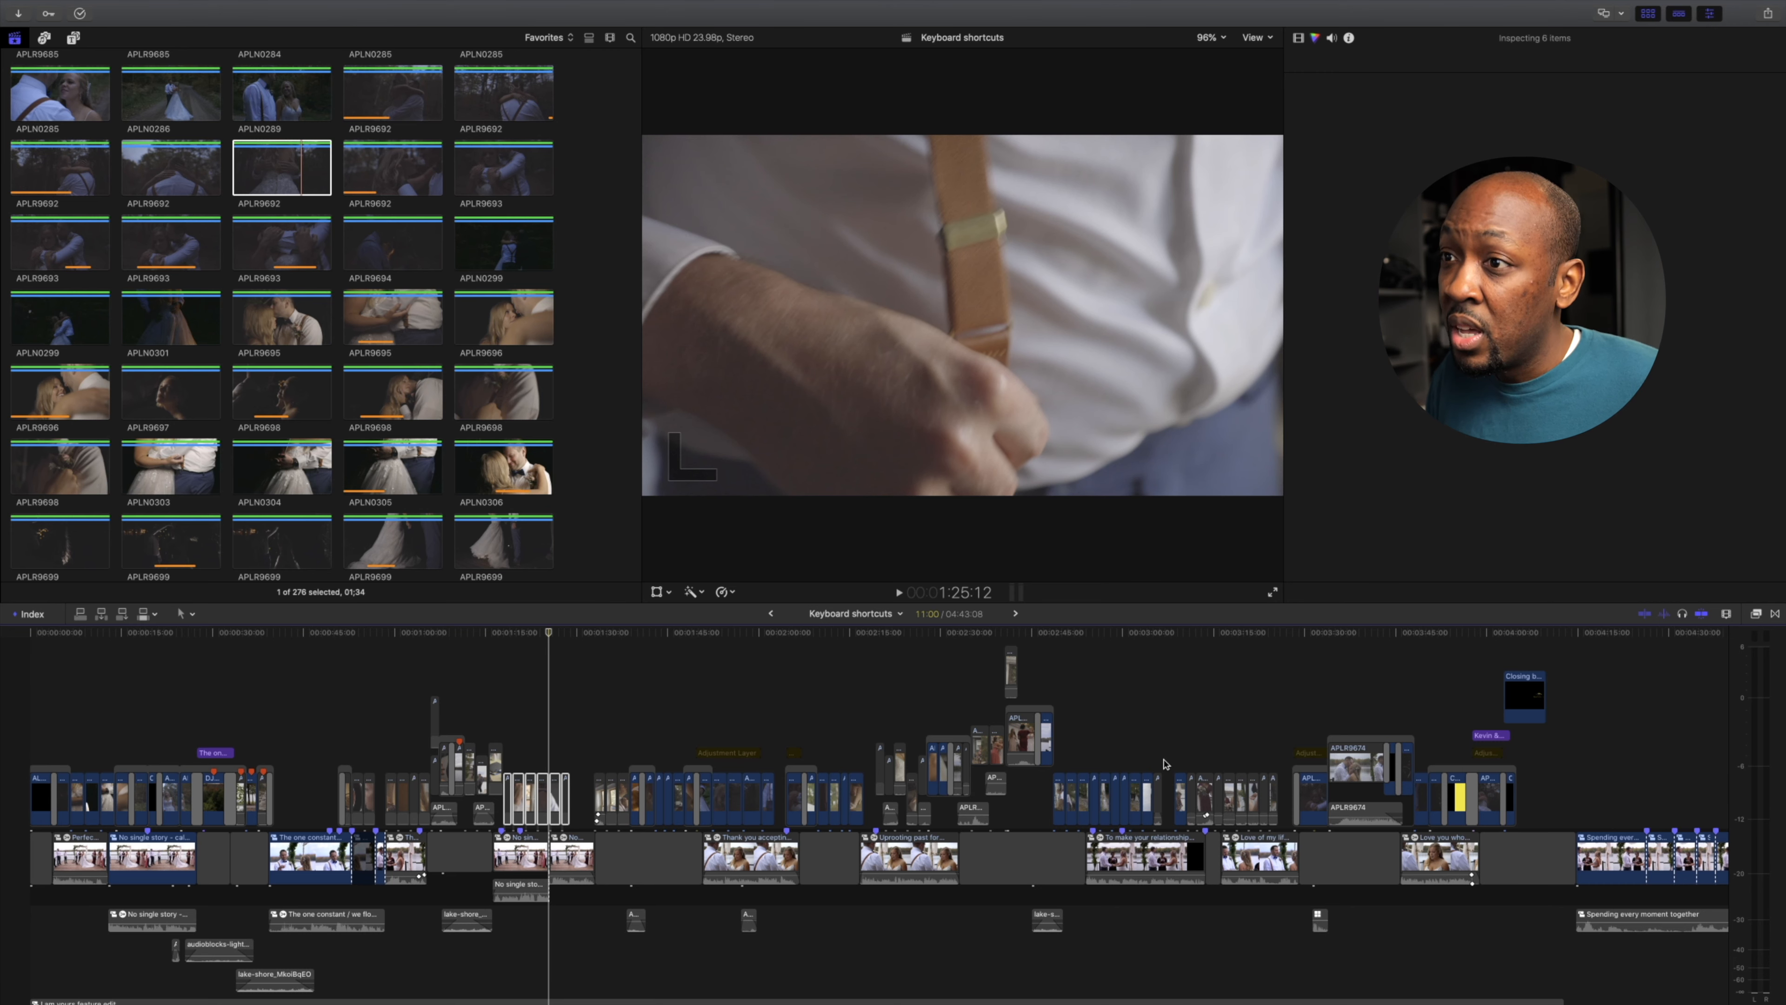
# - Redo the undone edits up to the compound clip "the dudes at the ceremony" and the five pasted clips after the music's end
pyautogui.press('super+shift+z')
pyautogui.press('super+shift+z')
pyautogui.press('super+shift+z')
pyautogui.press('super+shift+z')
pyautogui.press('super+shift+z')
pyautogui.press('super+shift+z')
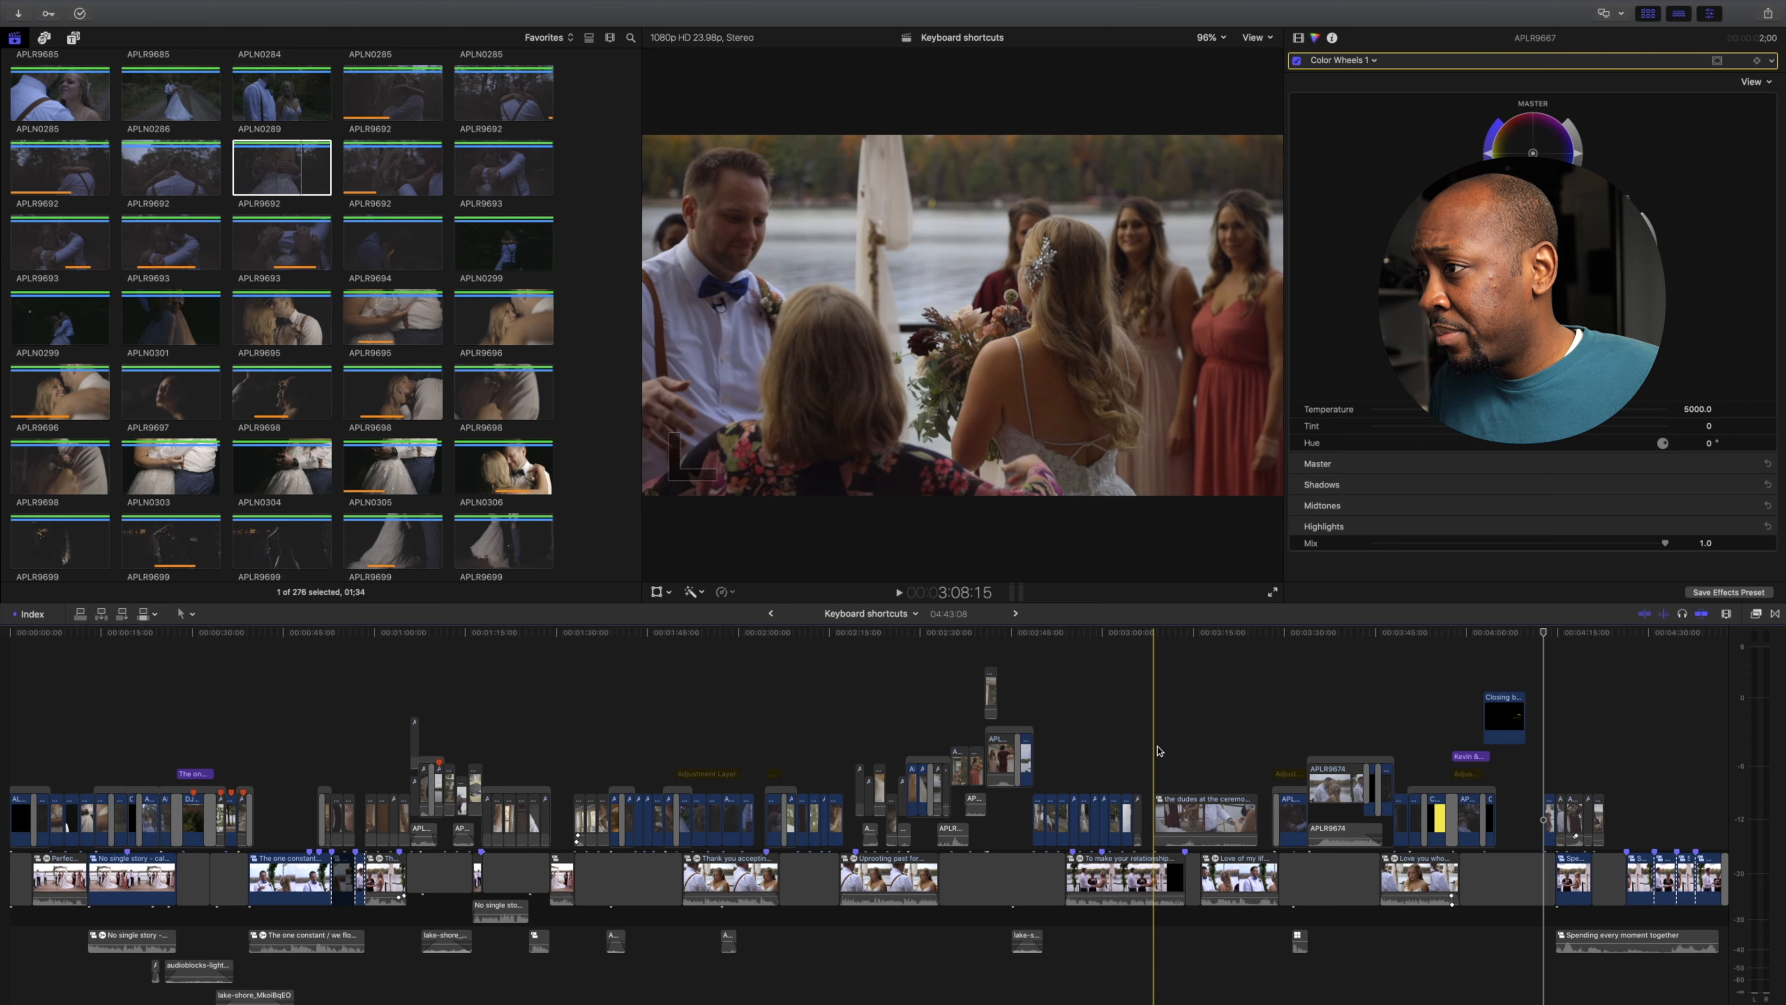
# - Copy "the dudes at the ceremony" and paste it as a connected clip at about 00:01:38
pyautogui.click(1185, 816)
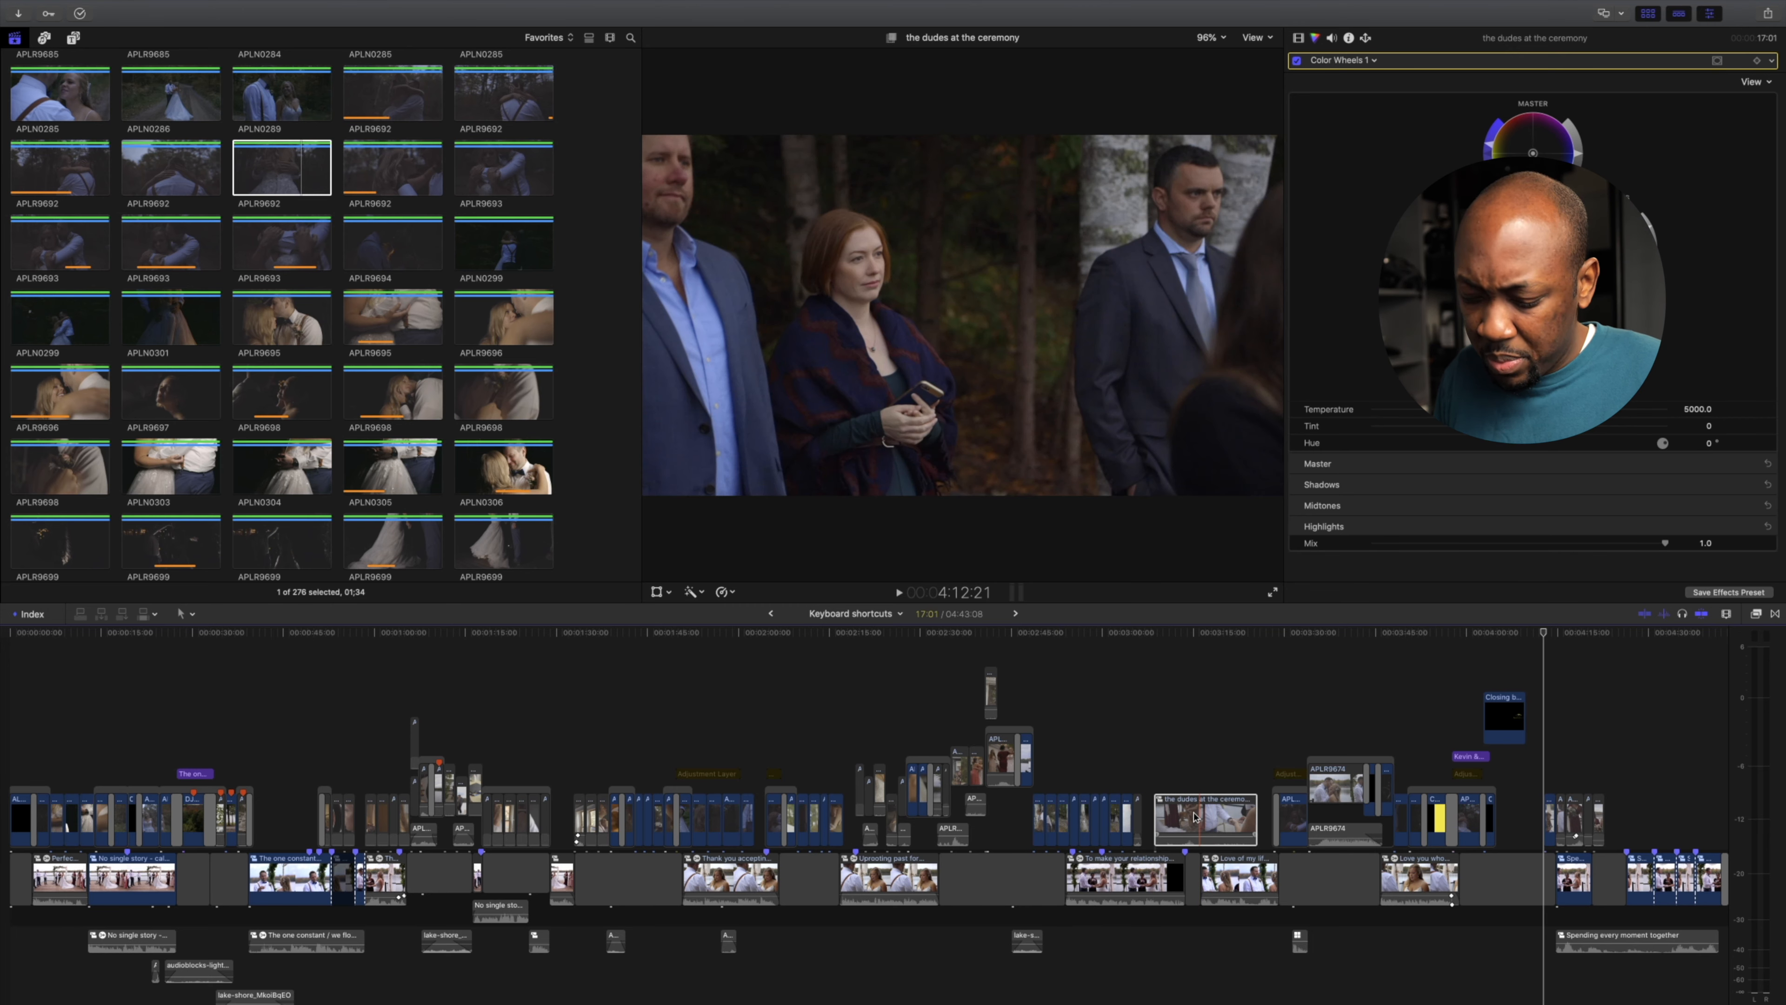
pyautogui.press('super+c')
pyautogui.click(607, 708)
pyautogui.press('super+v')
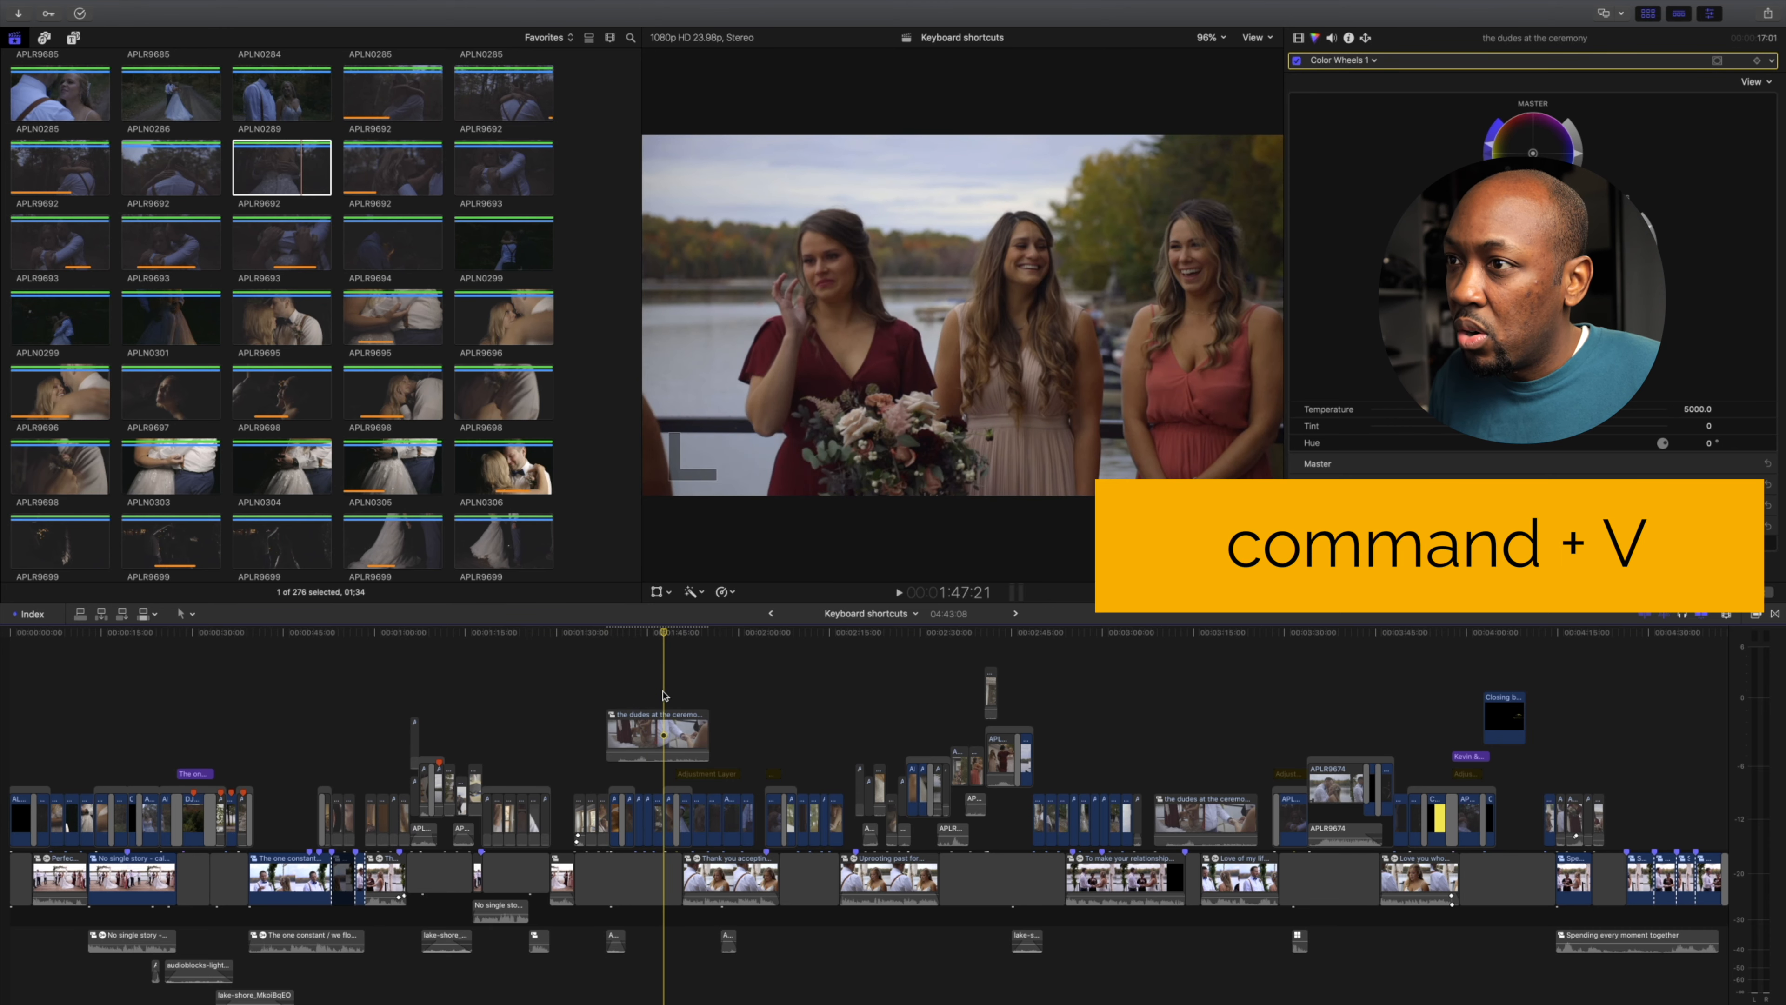
# - Cut the original "the dudes at the ceremony" clip at about 00:03:08 and paste it at about 00:01:11
pyautogui.click(1187, 818)
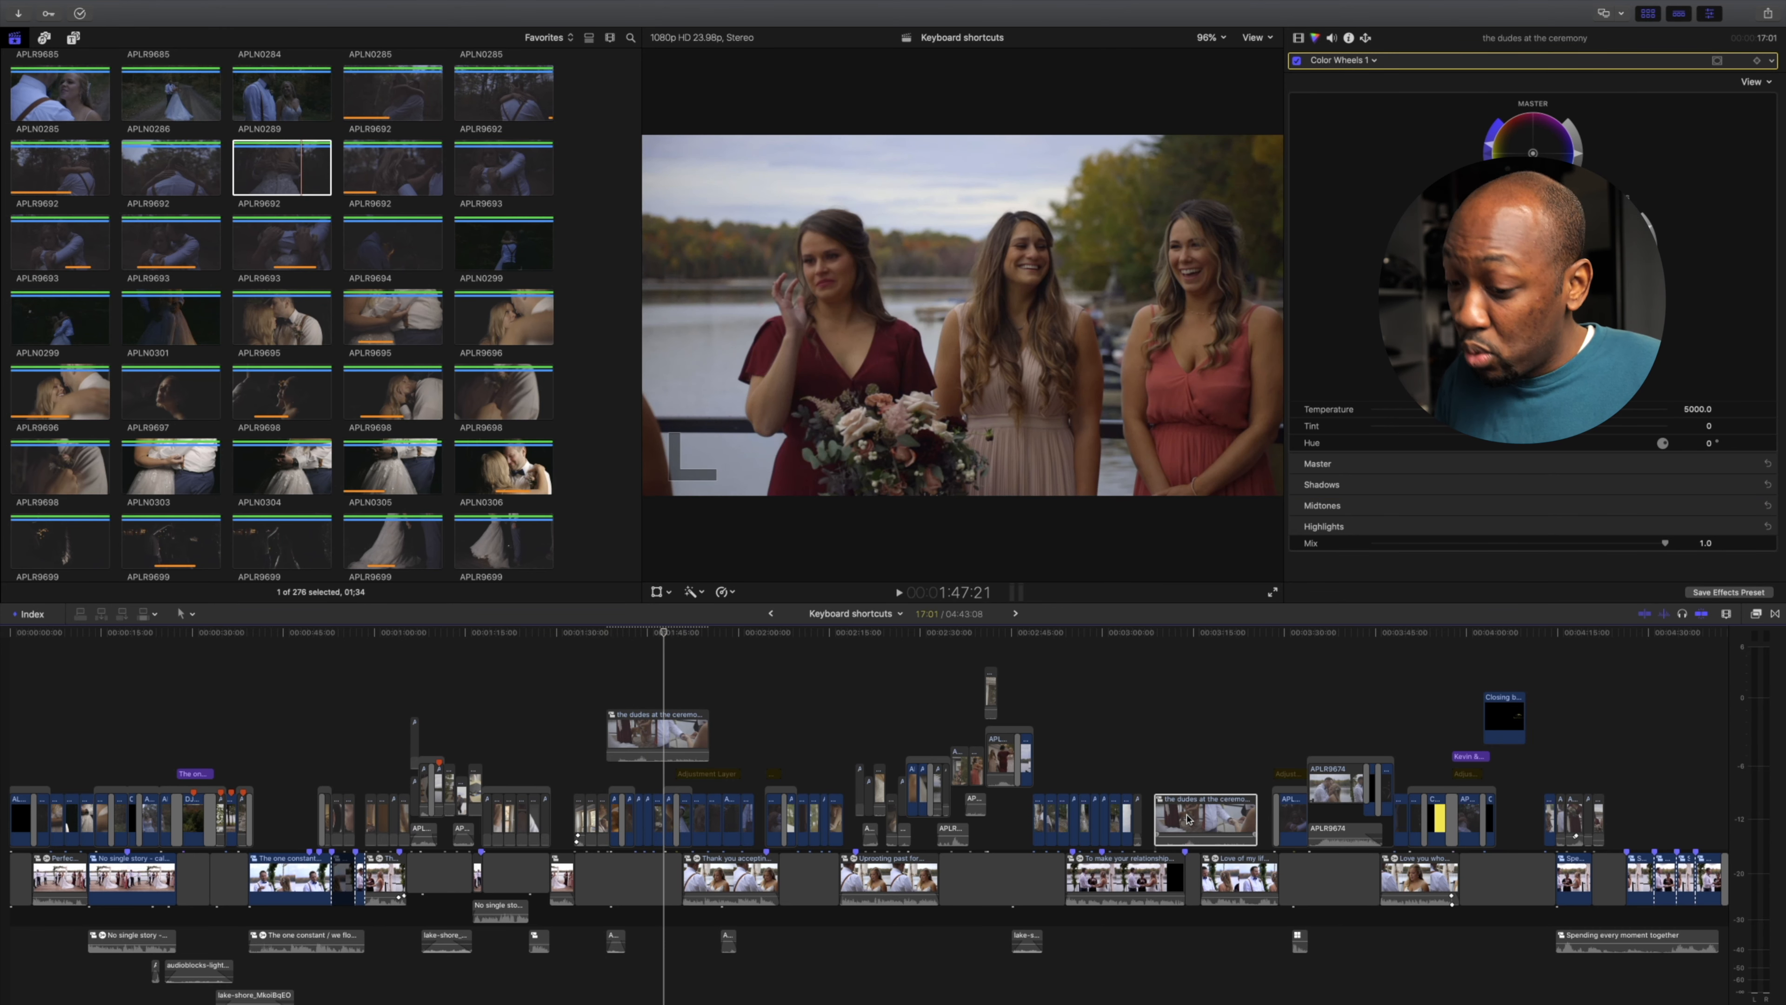
pyautogui.press('super+x')
pyautogui.click(410, 676)
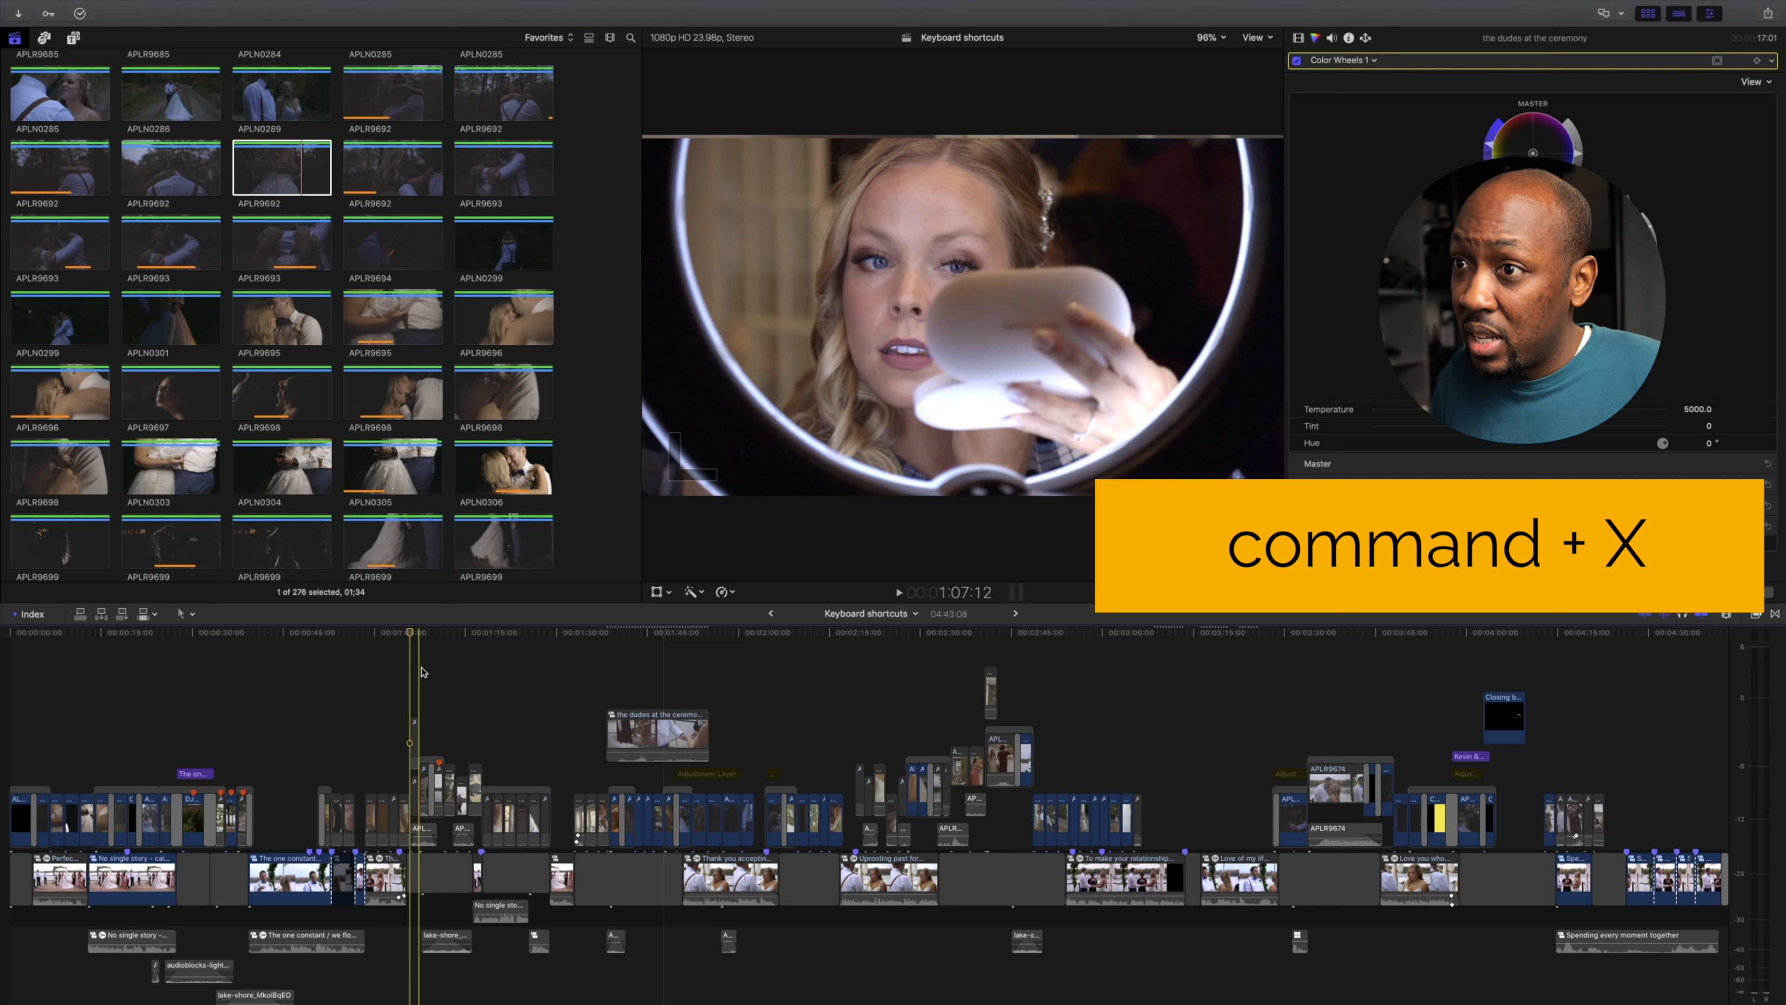
pyautogui.press('super+v')
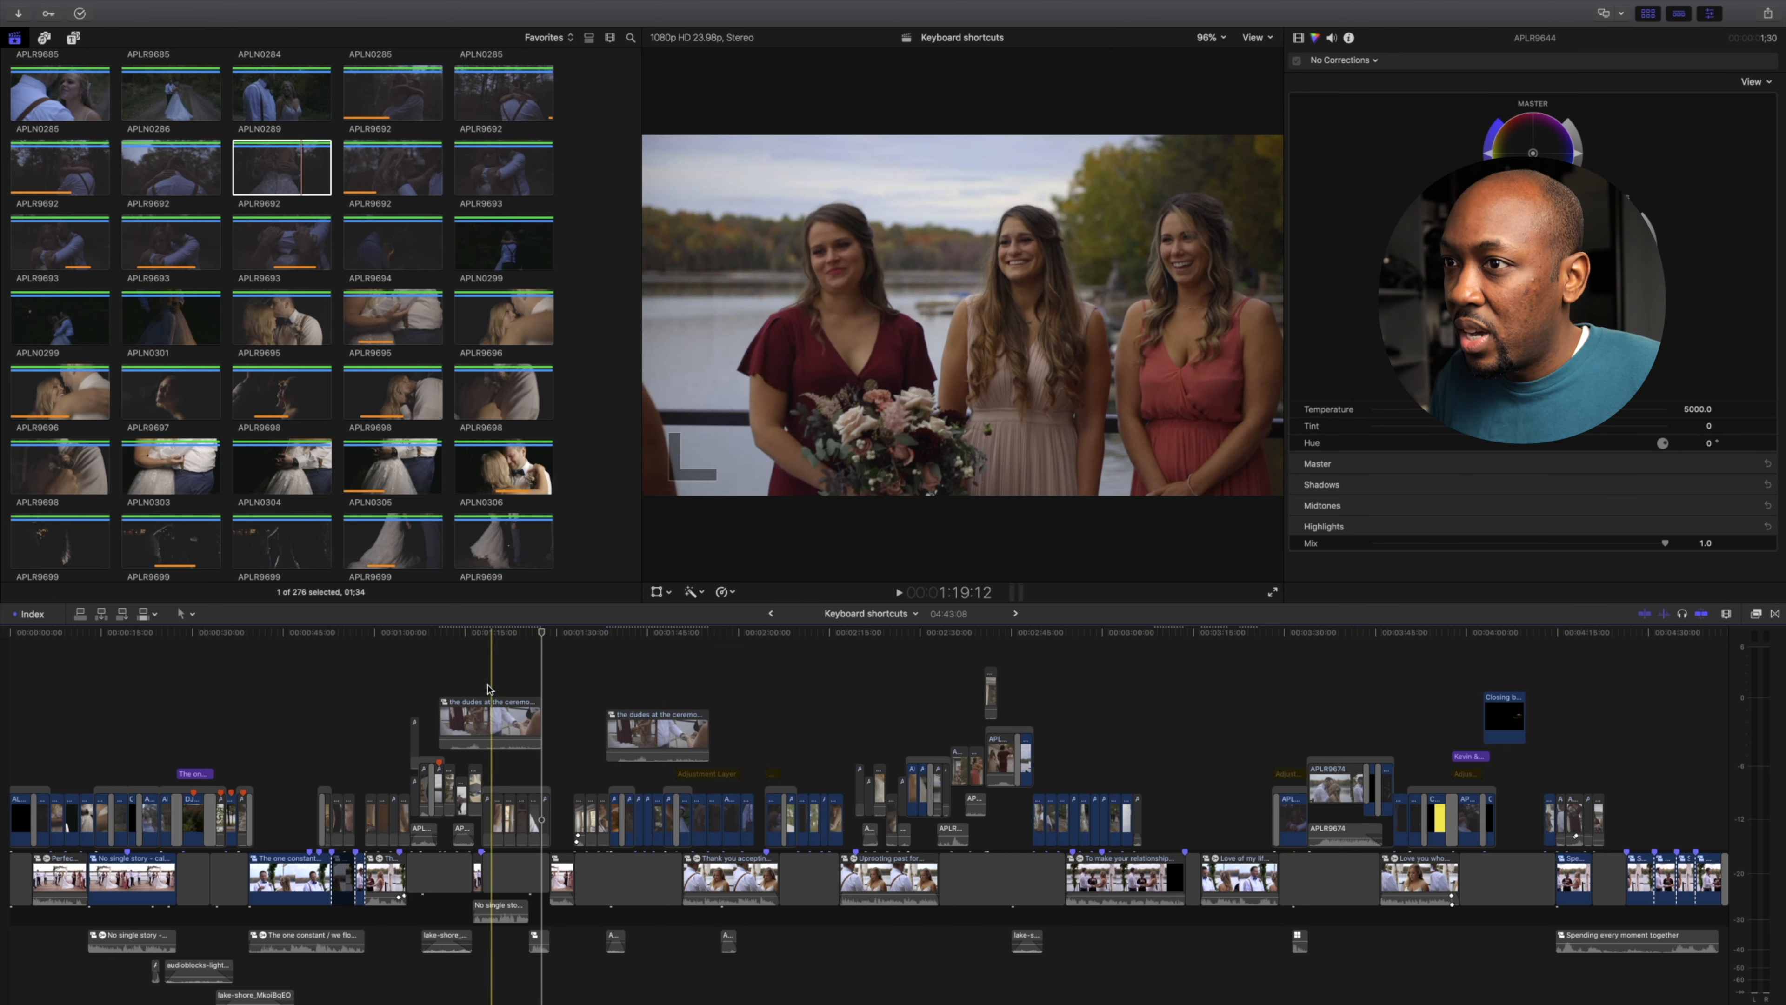
# - Duplicate the connected clip APLR9674 to about 00:03:13, in the gap before the original
pyautogui.click(485, 703)
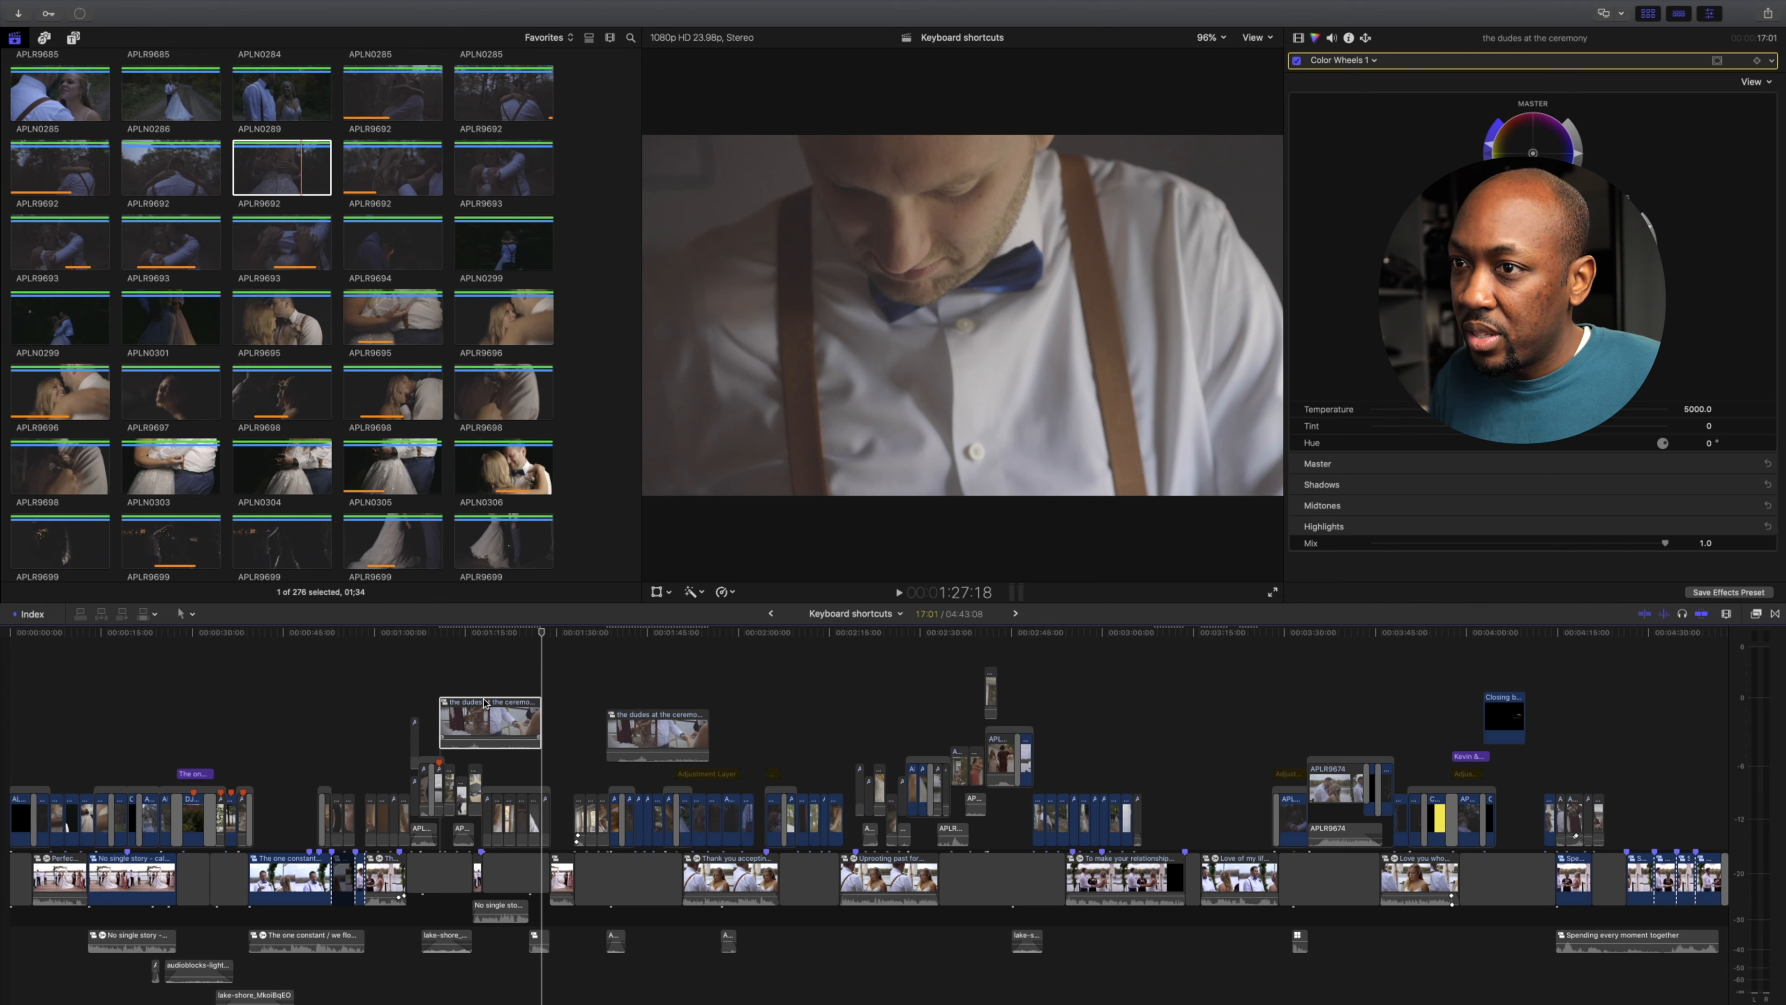
pyautogui.press('l')
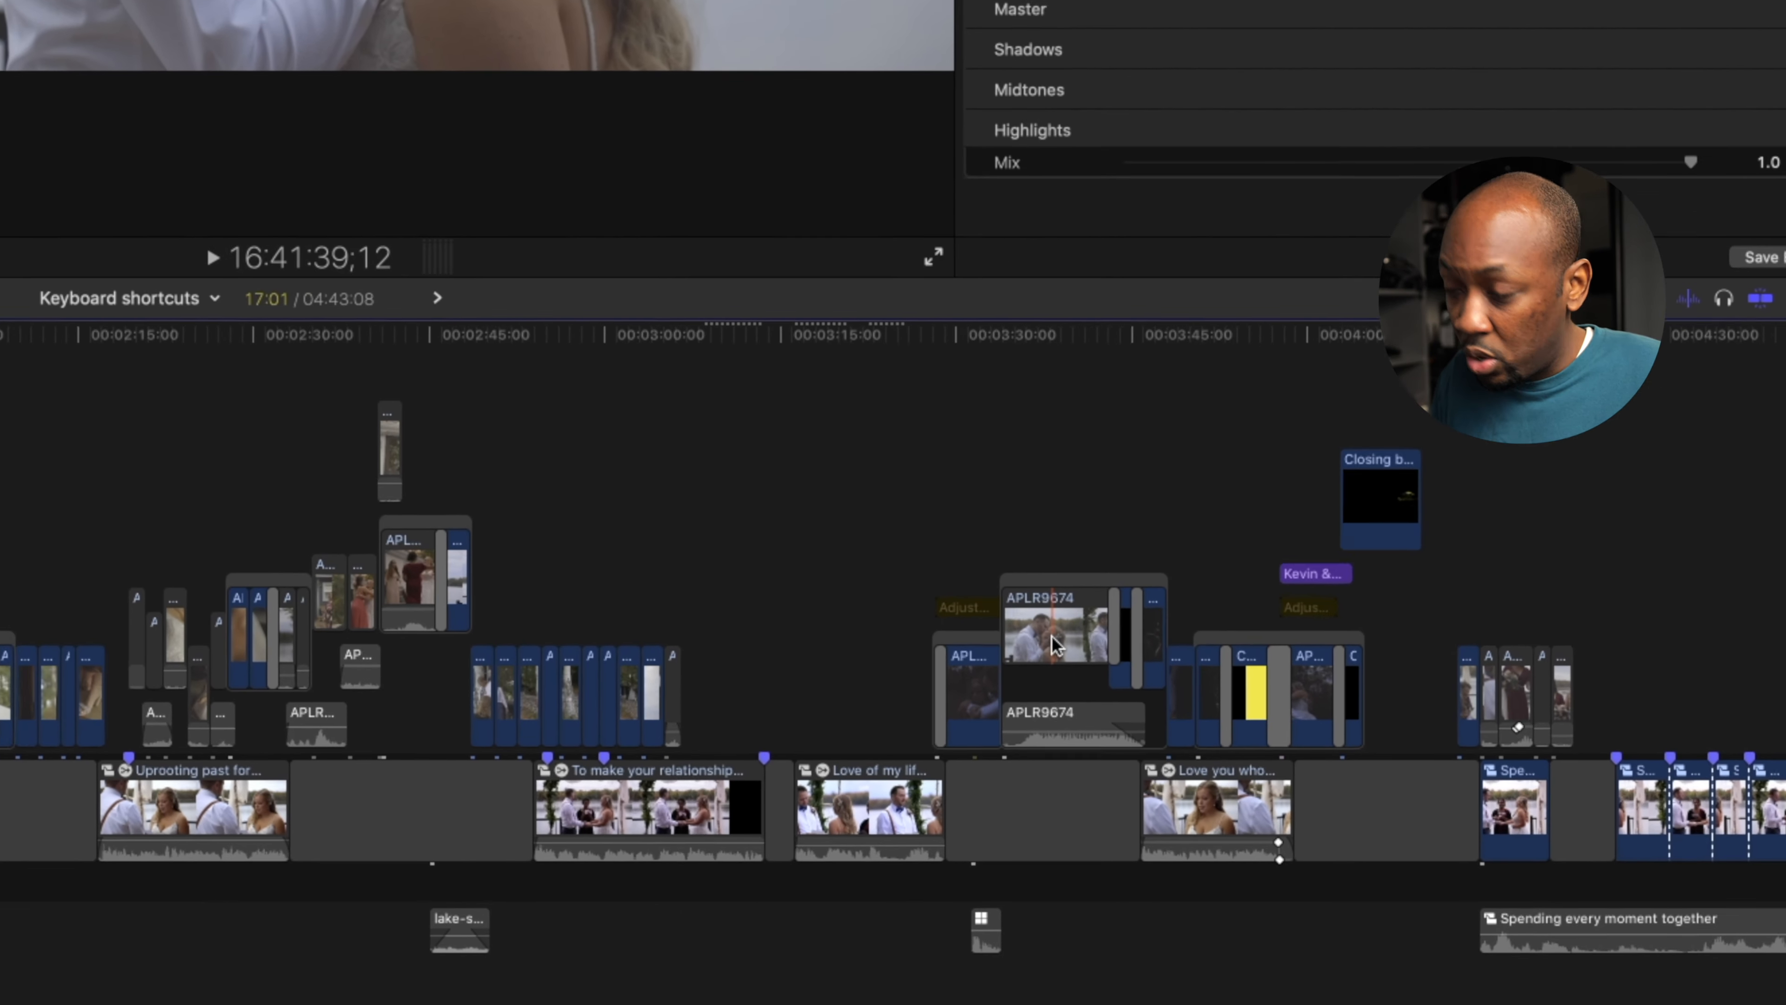
pyautogui.moveTo(1336, 791); pyautogui.dragTo(1332, 739)
pyautogui.moveTo(1049, 541); pyautogui.dragTo(809, 474)
# - Paste "the dudes at the ceremony" at 00:02:58:03 and move it earlier to about 00:02:50
pyautogui.click(574, 486)
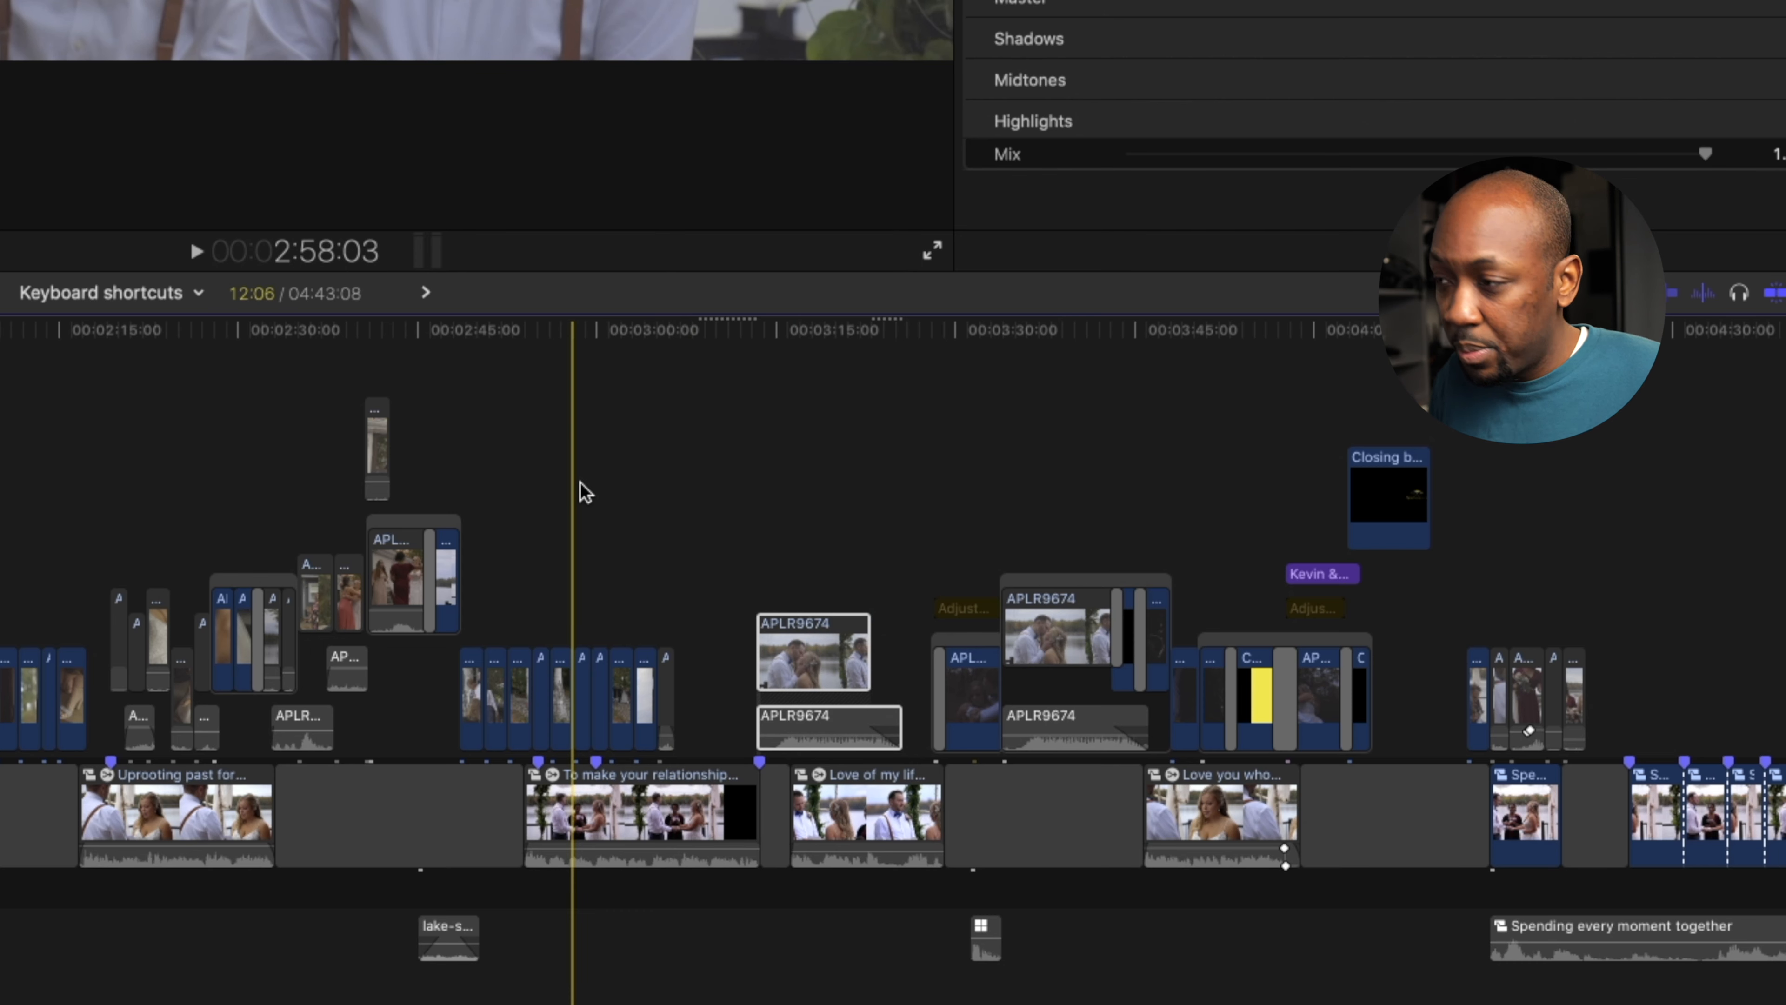
pyautogui.press('q')
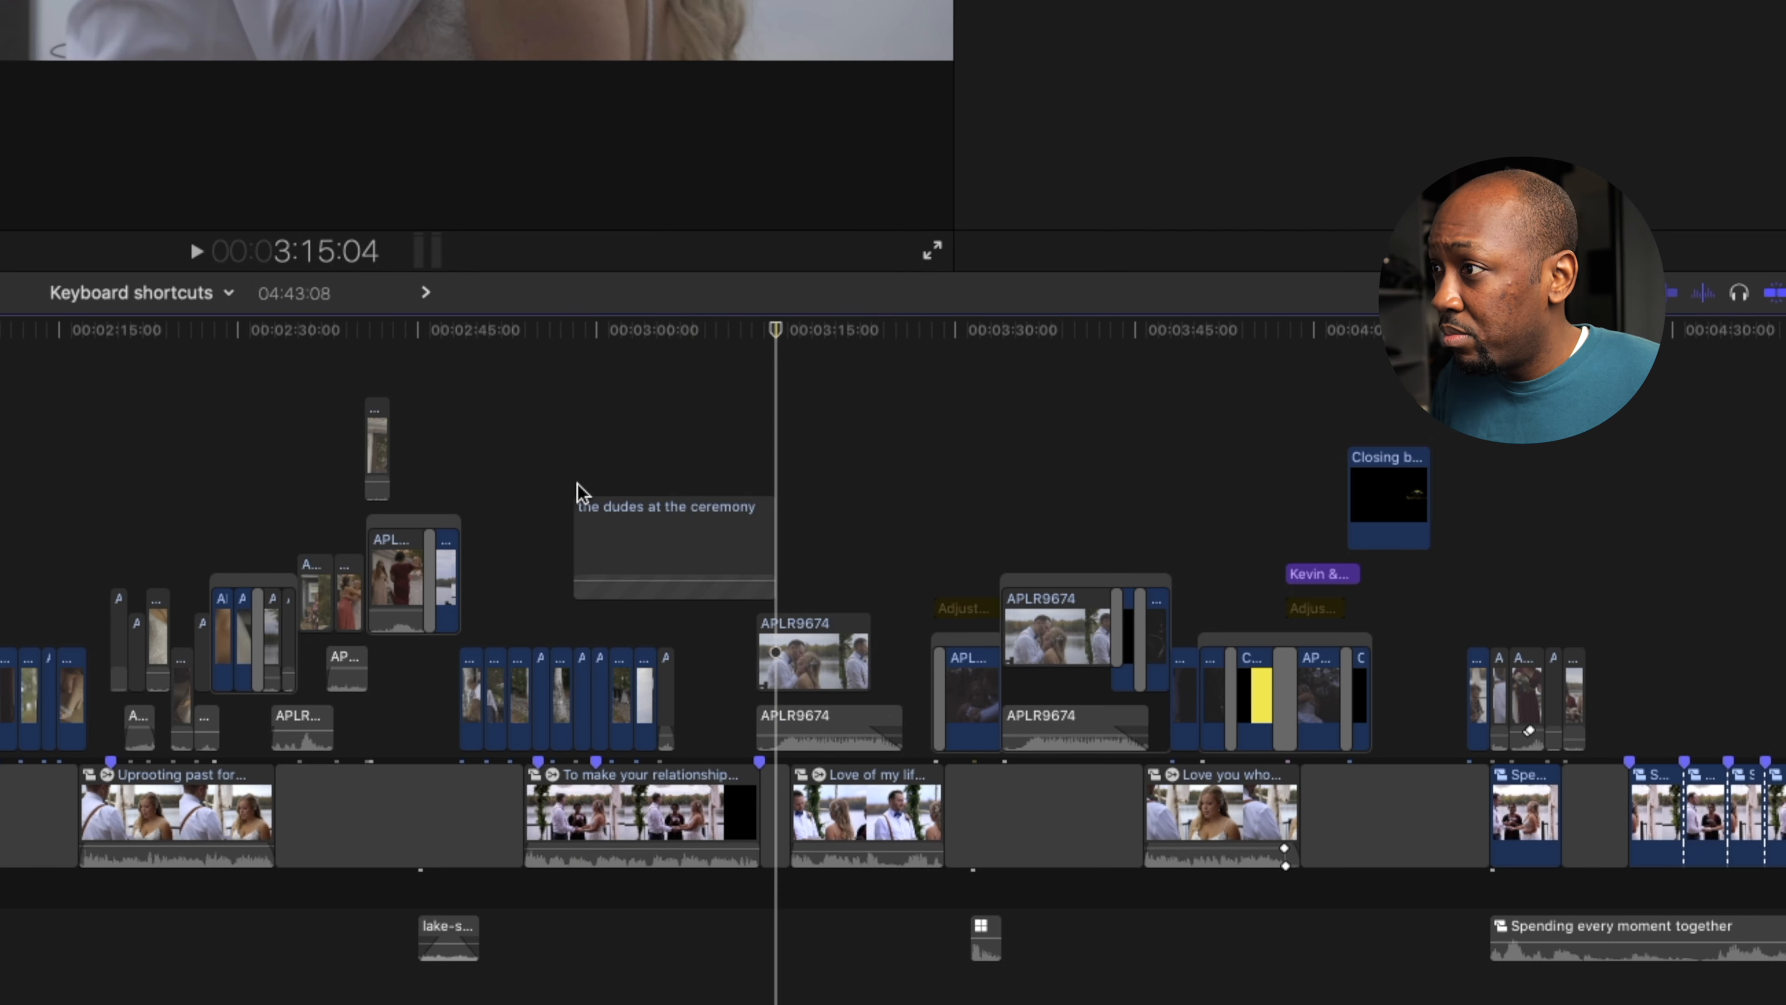
pyautogui.moveTo(730, 548); pyautogui.dragTo(632, 579)
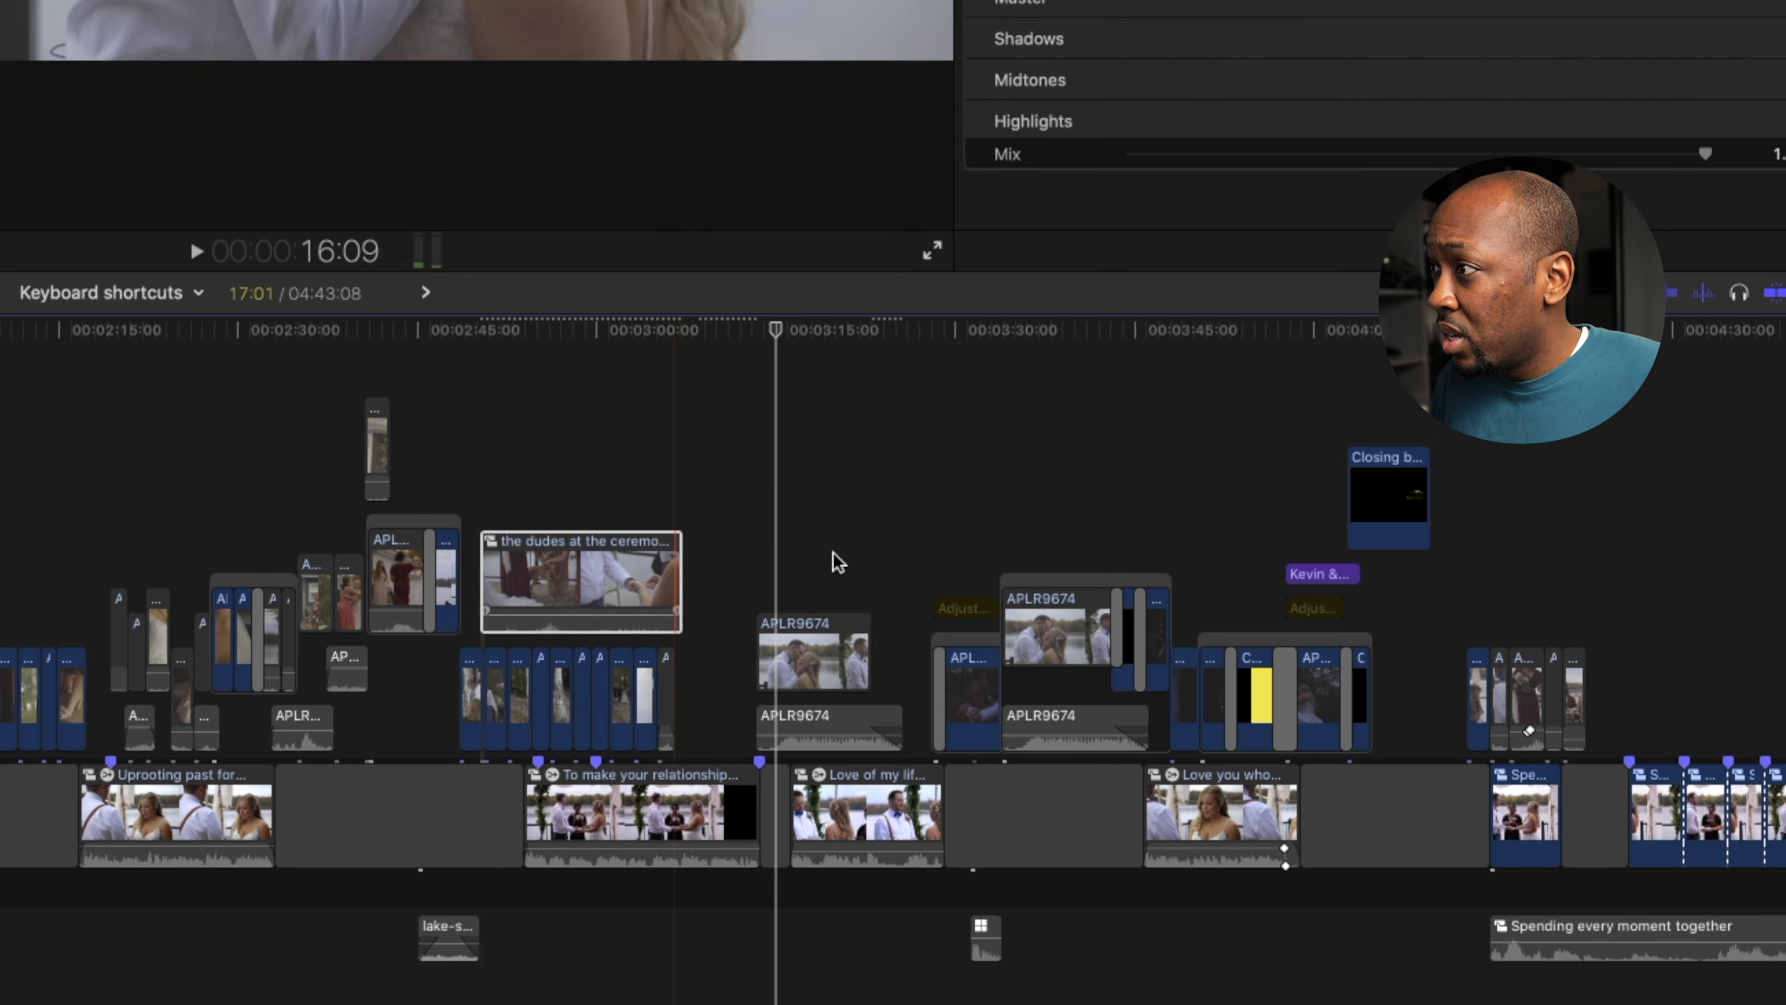
# - Duplicate the closing clip to about 00:04:14 and paste "the dudes at the ceremony" at about 00:04:22
pyautogui.moveTo(1386, 501); pyautogui.dragTo(1517, 501)
pyautogui.click(1572, 490)
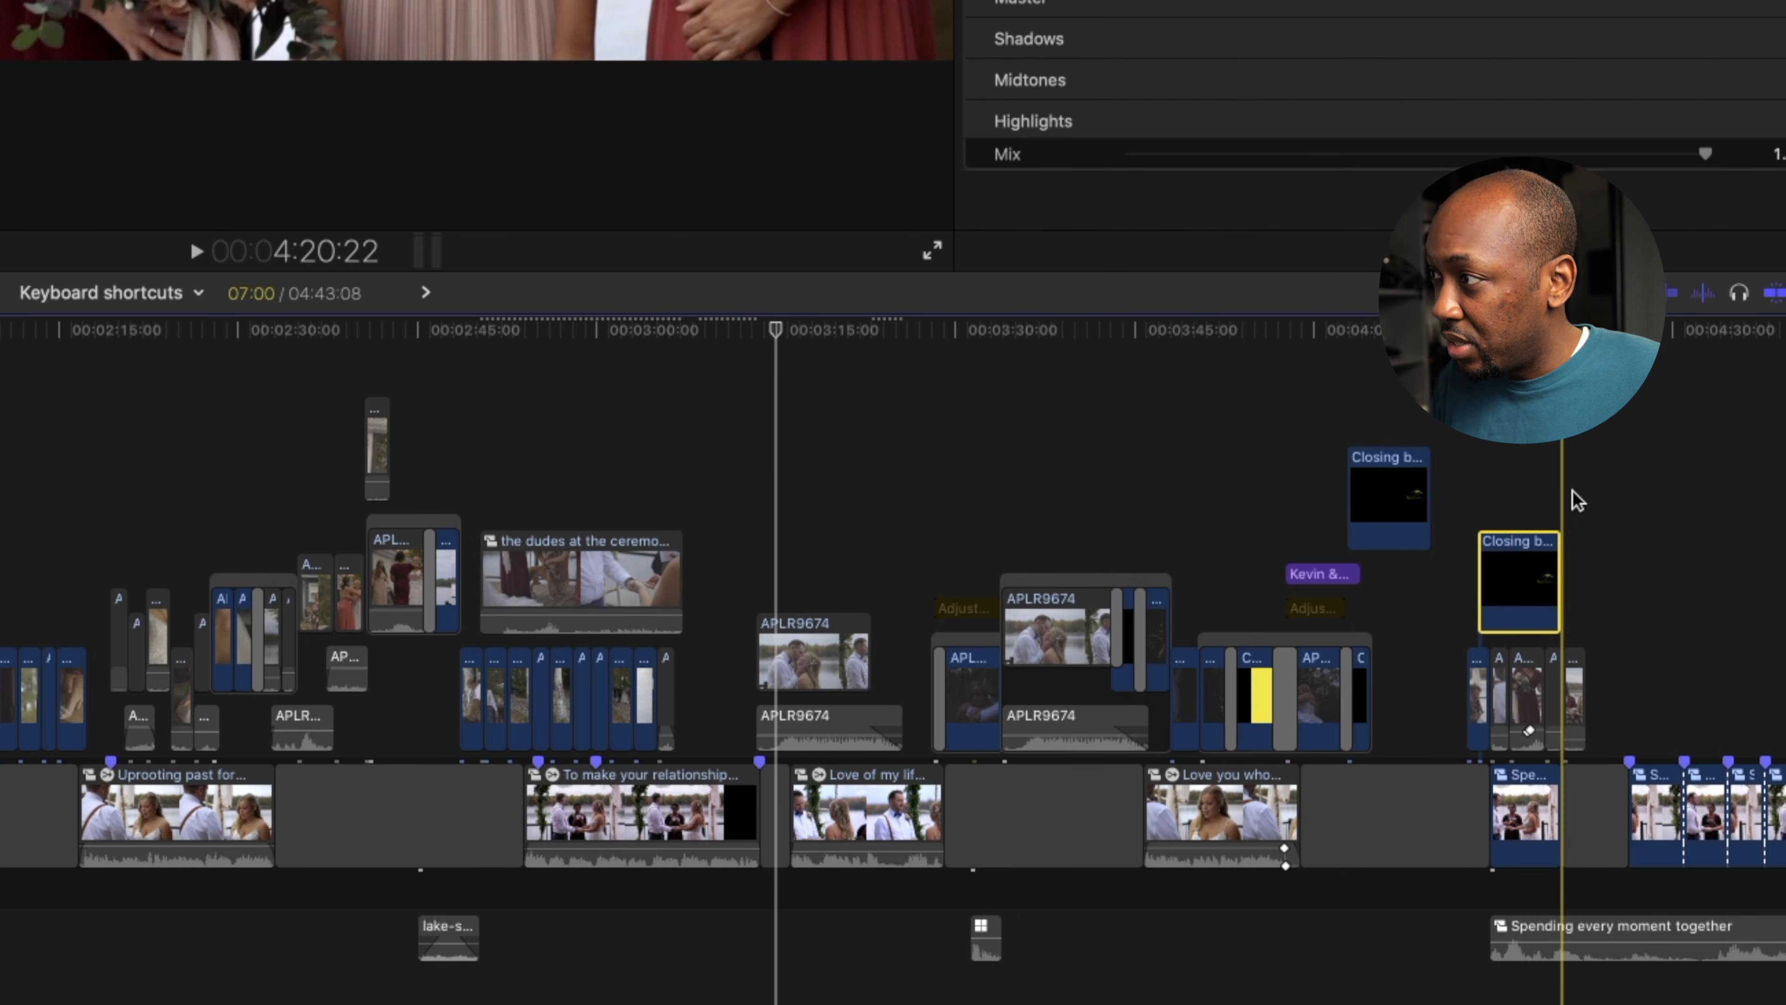
pyautogui.press('super+v')
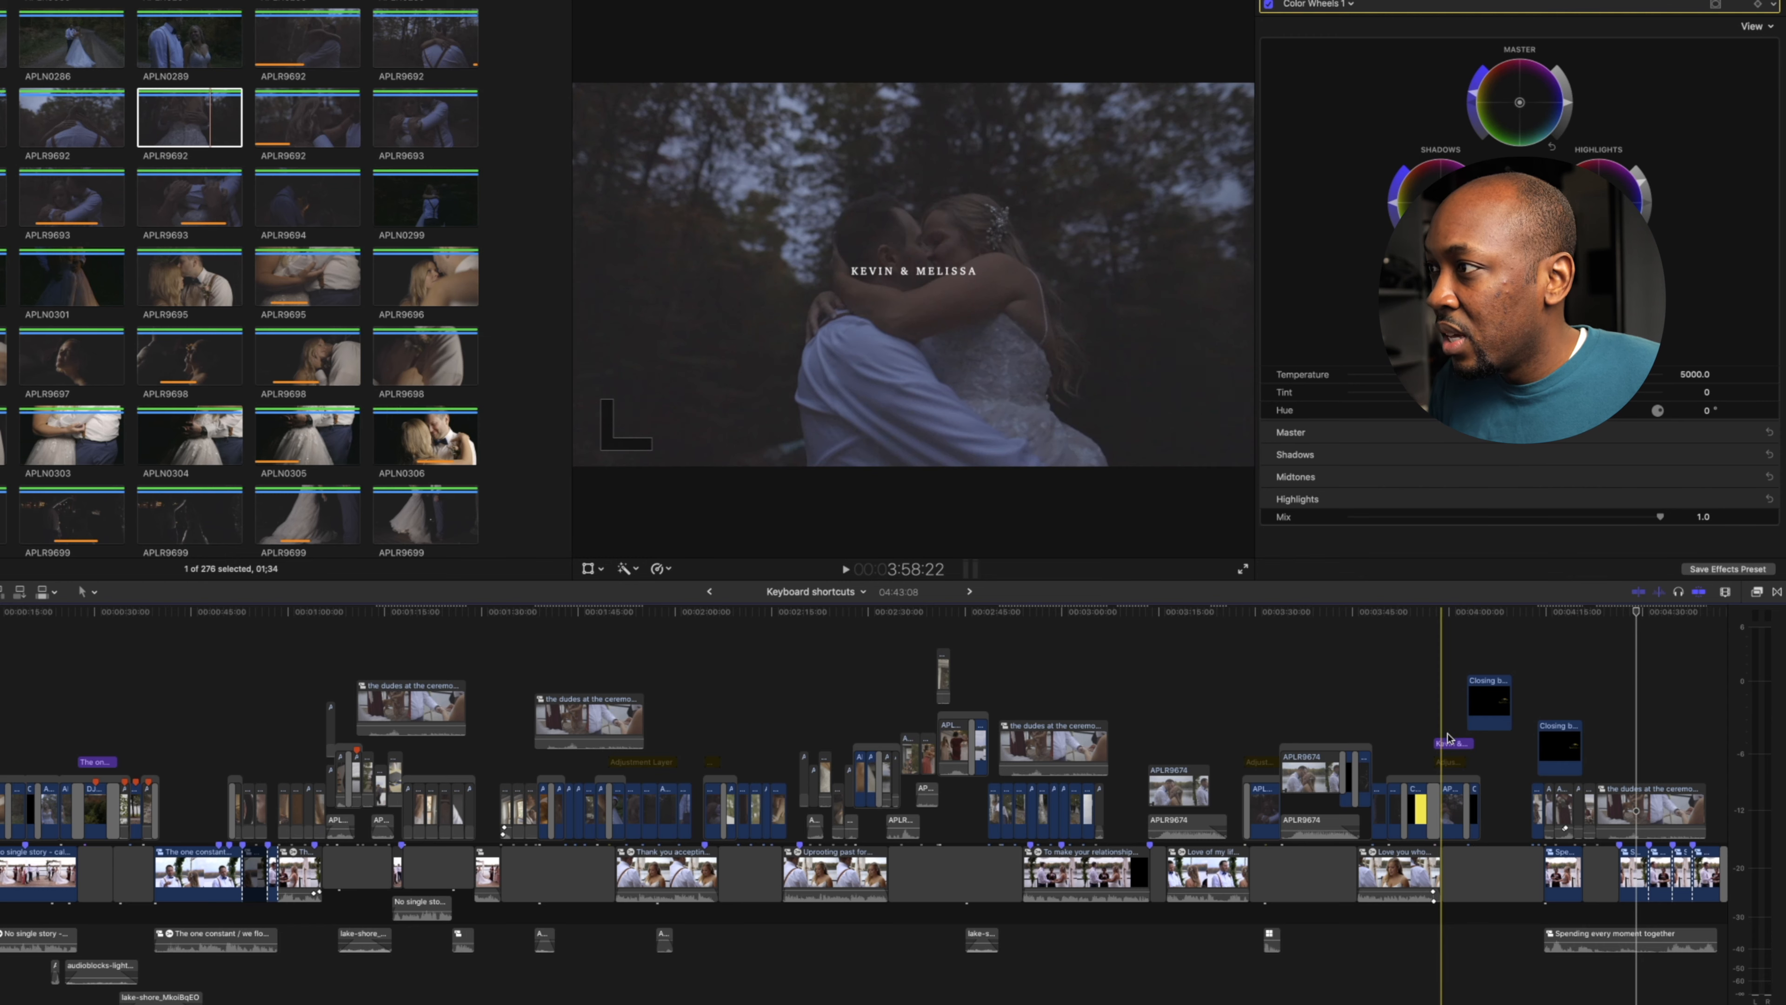
# - Duplicate the purple title with the couple's names to about 00:03:50
pyautogui.moveTo(1441, 743); pyautogui.dragTo(1396, 762)
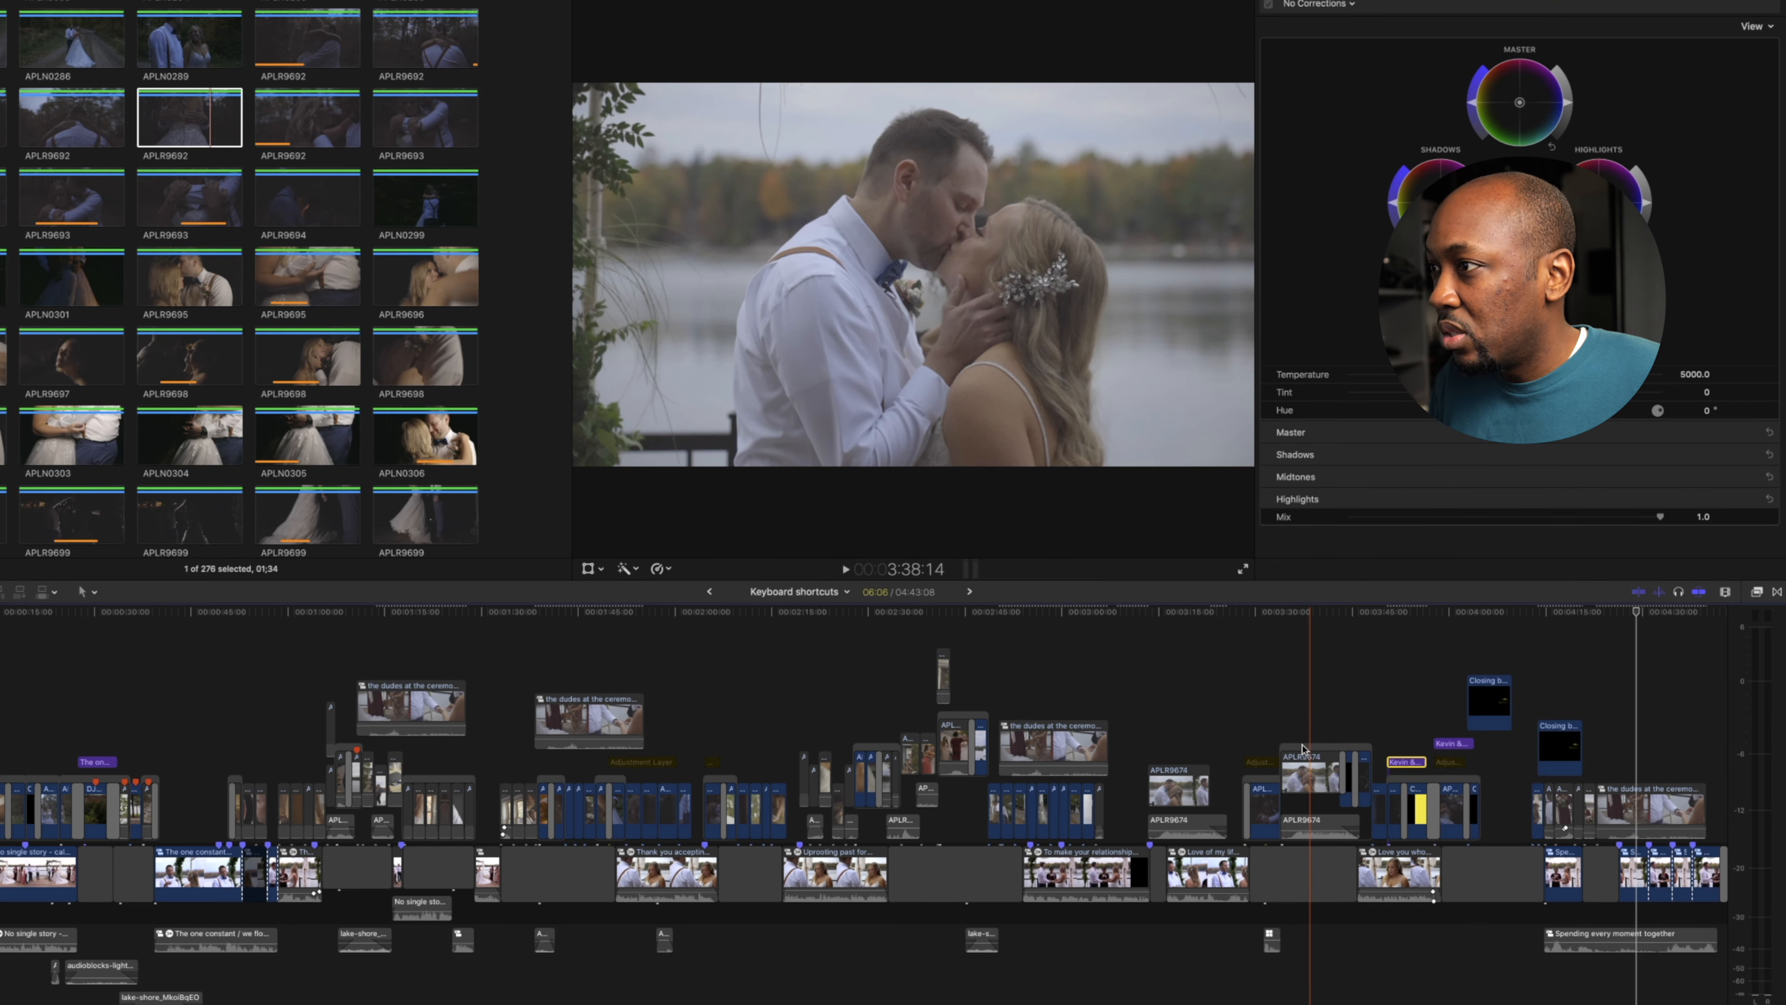
# - Duplicate the group of connected clips around "the dudes at the ceremony" near 00:02:50 to about 00:03:20, and undo the duplication
pyautogui.moveTo(905, 655); pyautogui.dragTo(1117, 841)
pyautogui.press('super+4')
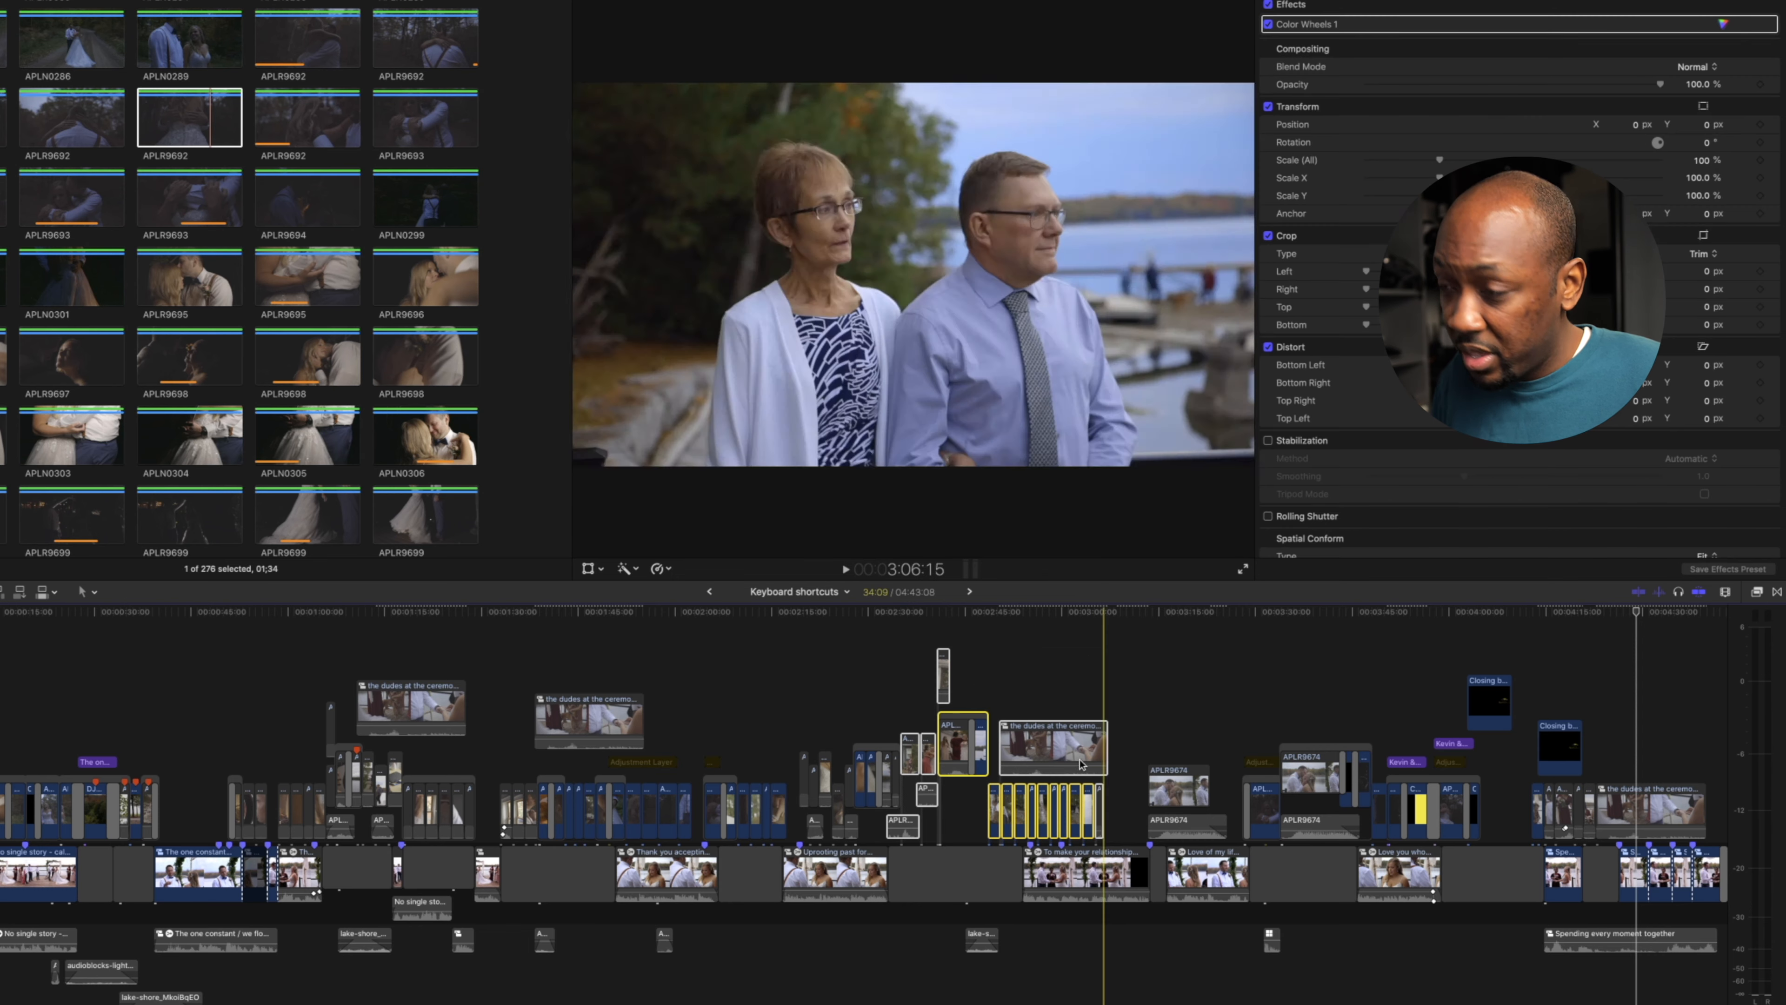
pyautogui.moveTo(1073, 742); pyautogui.dragTo(1234, 676)
pyautogui.scroll(2, 1308, 706)
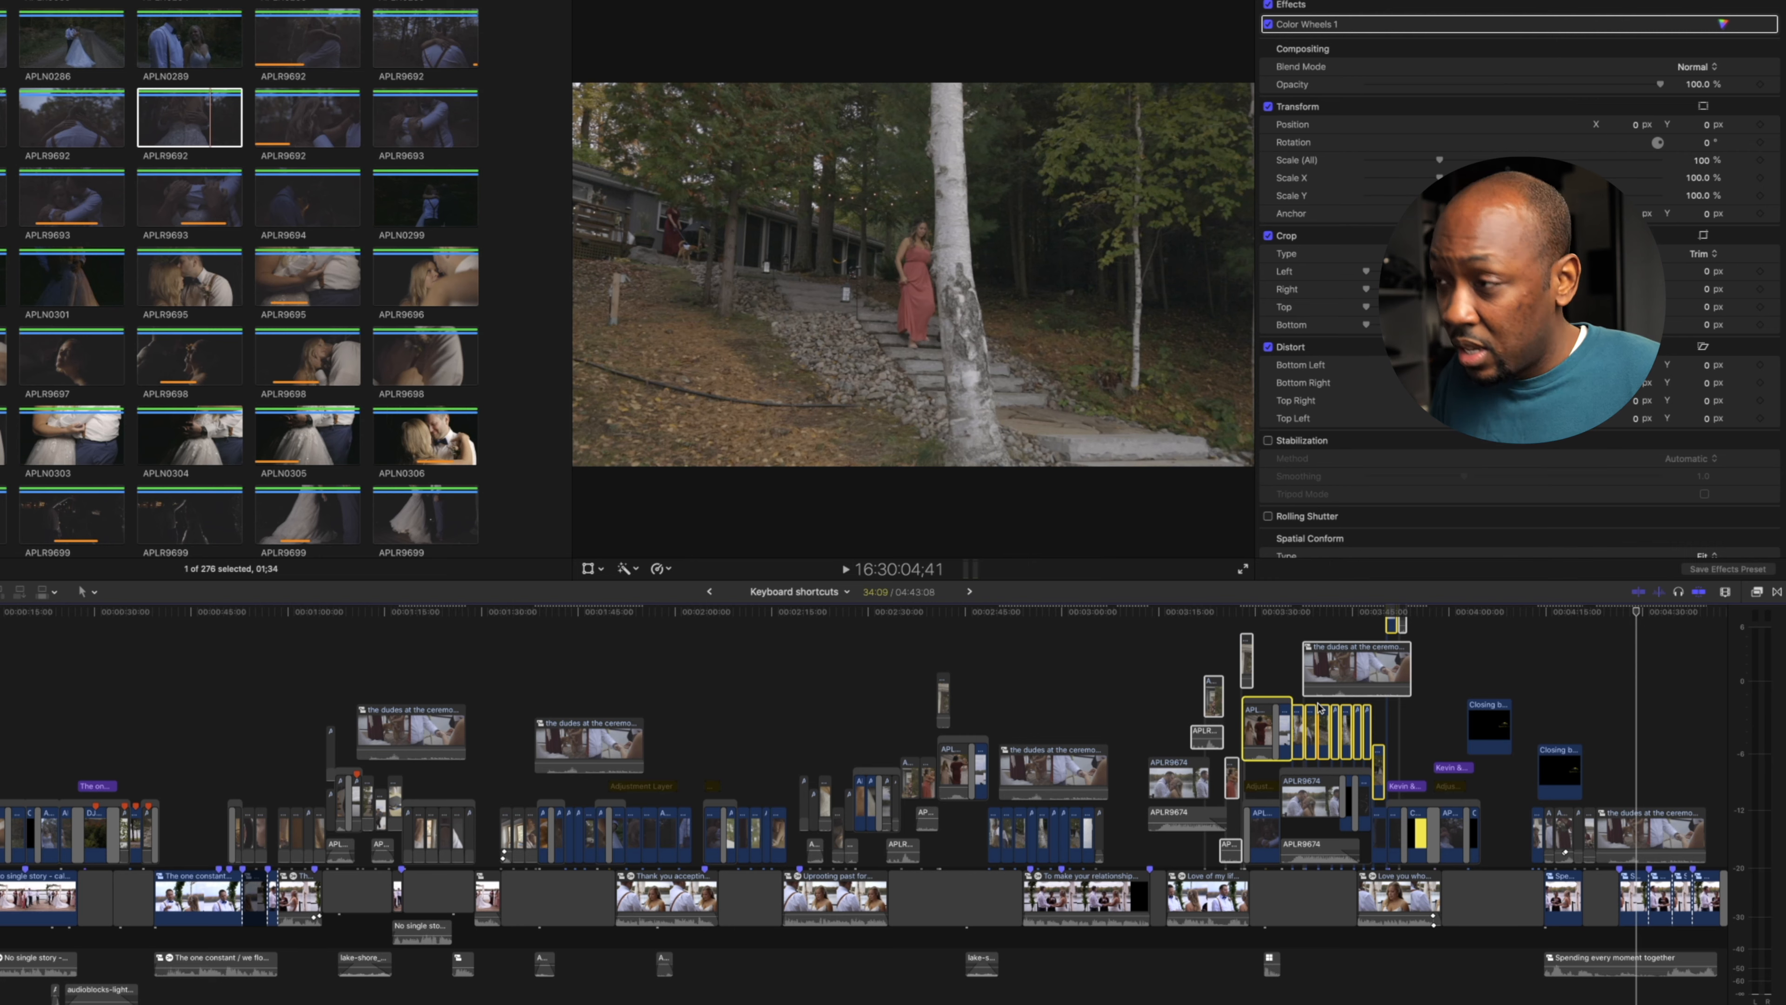
pyautogui.press('cmd+z')
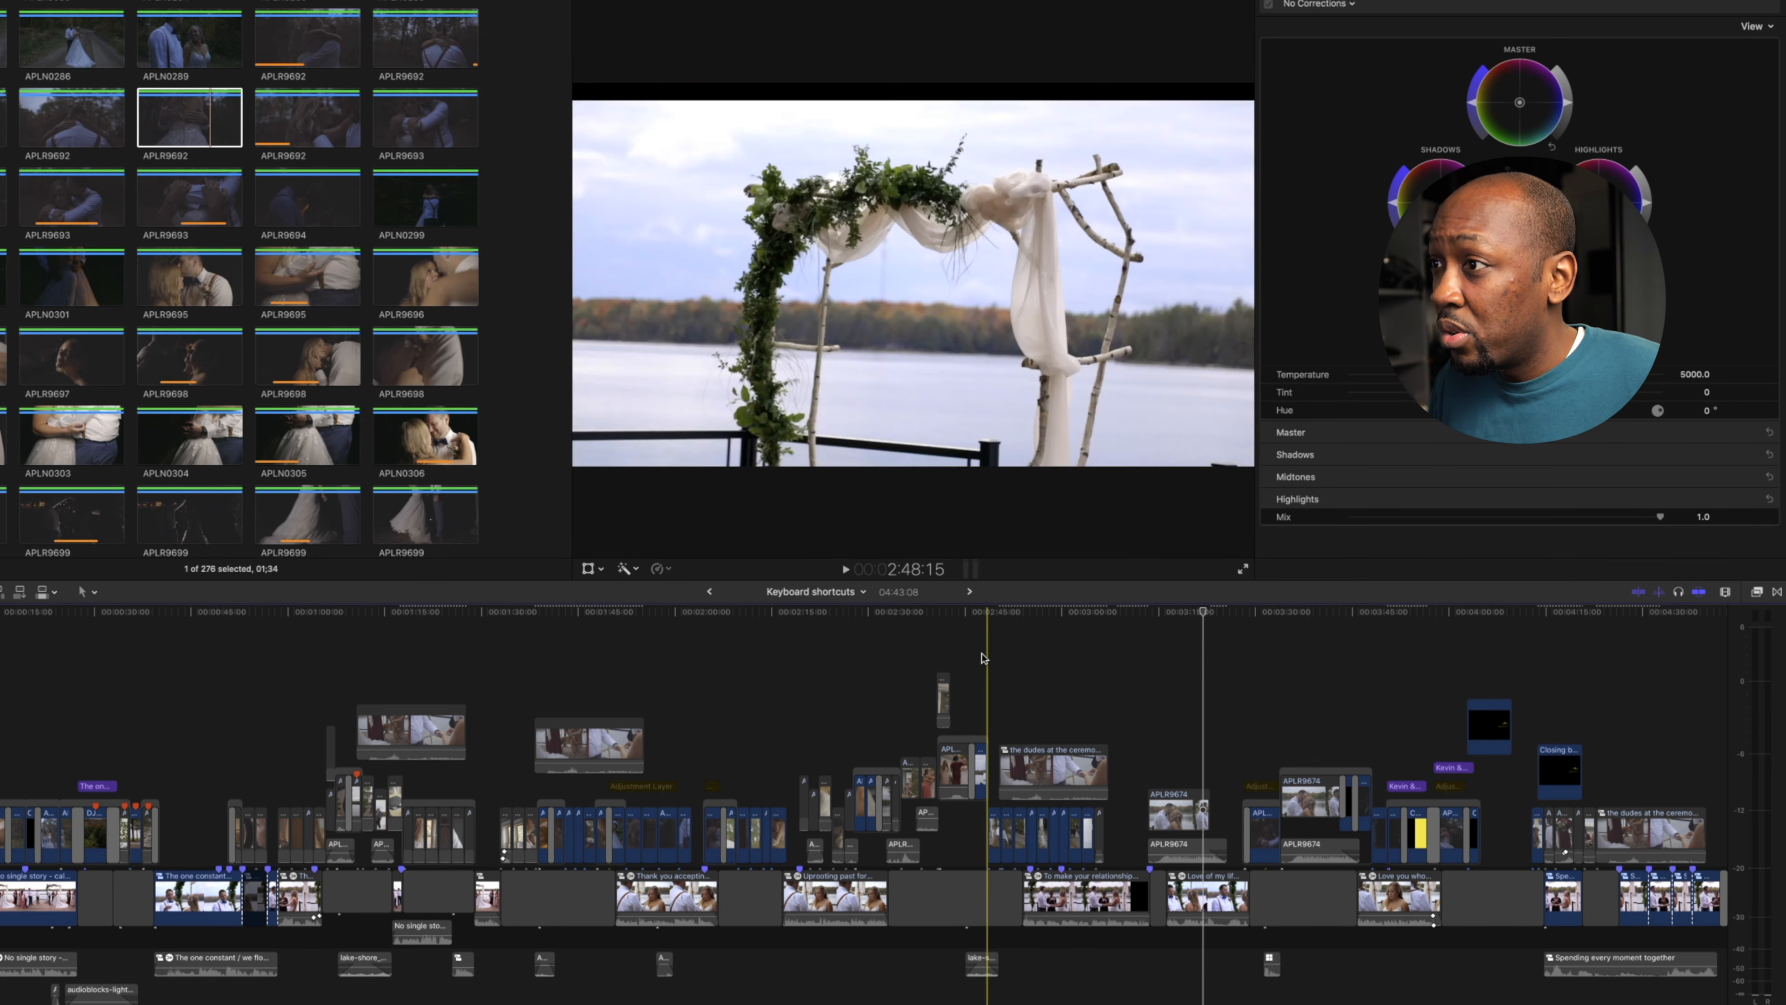
# - Open Paste Attributes from "the dudes at the ceremony" for clip APLR9674 at 00:03:16:10 and cancel it
pyautogui.press('space')
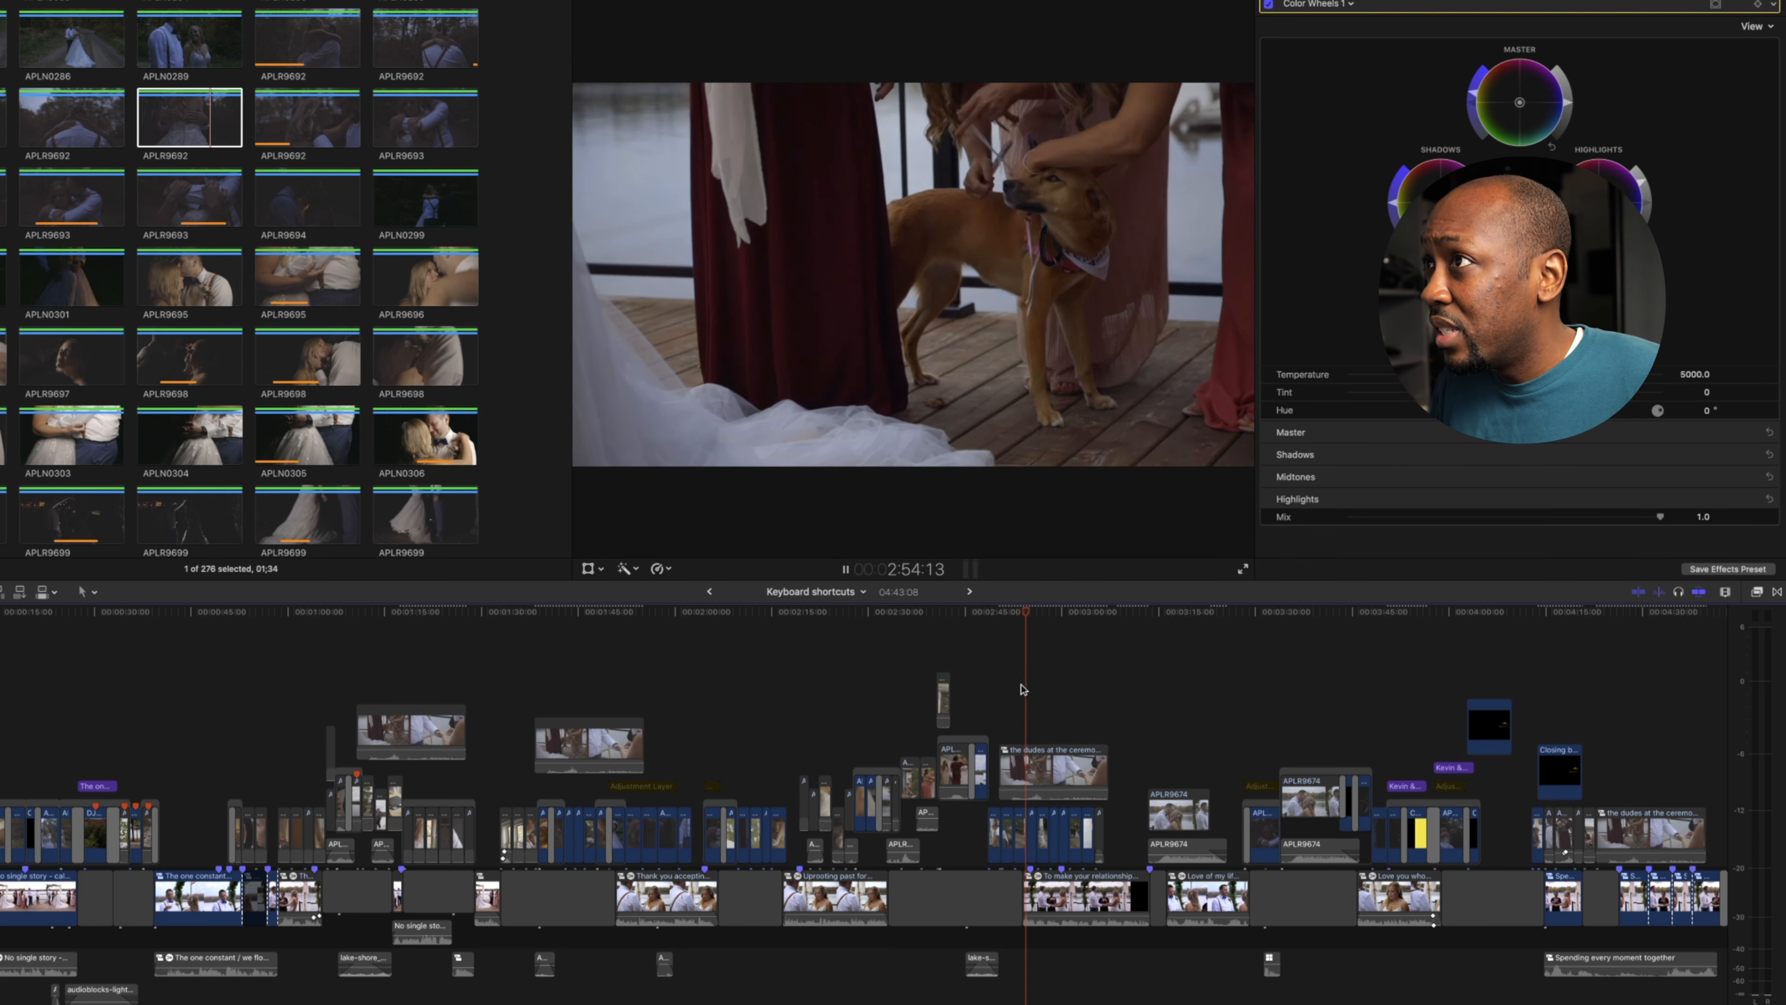
pyautogui.click(1053, 758)
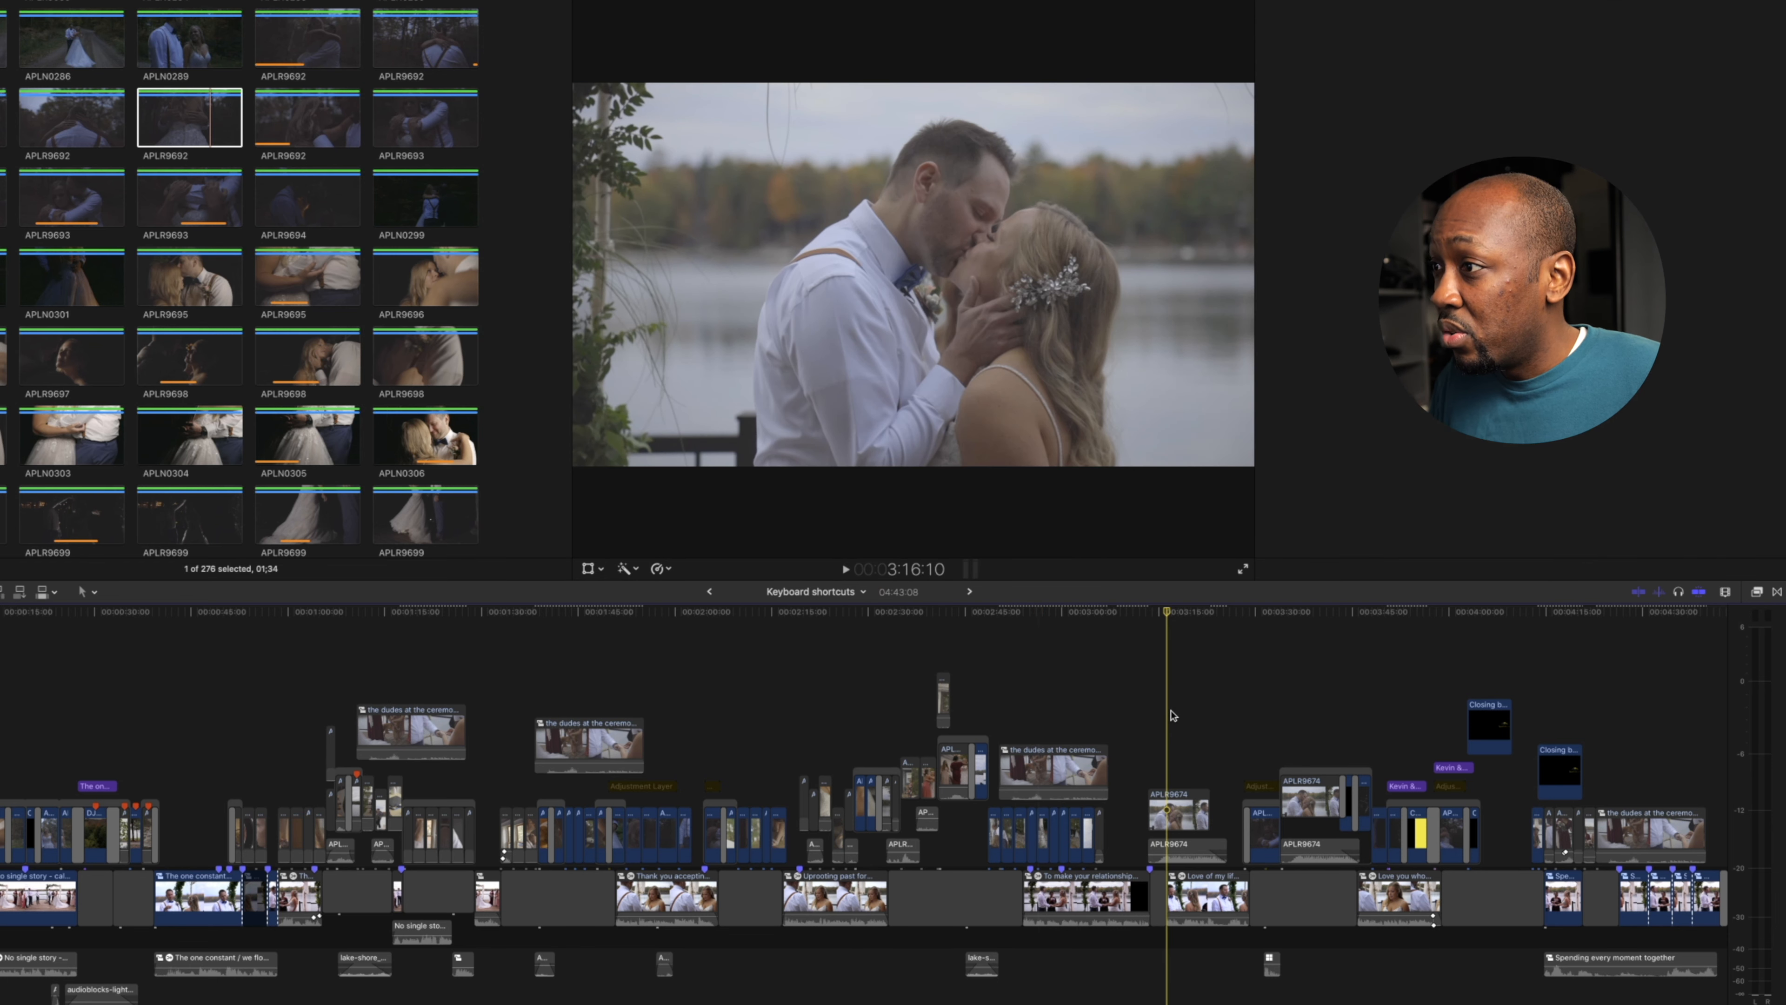
pyautogui.click(1169, 712)
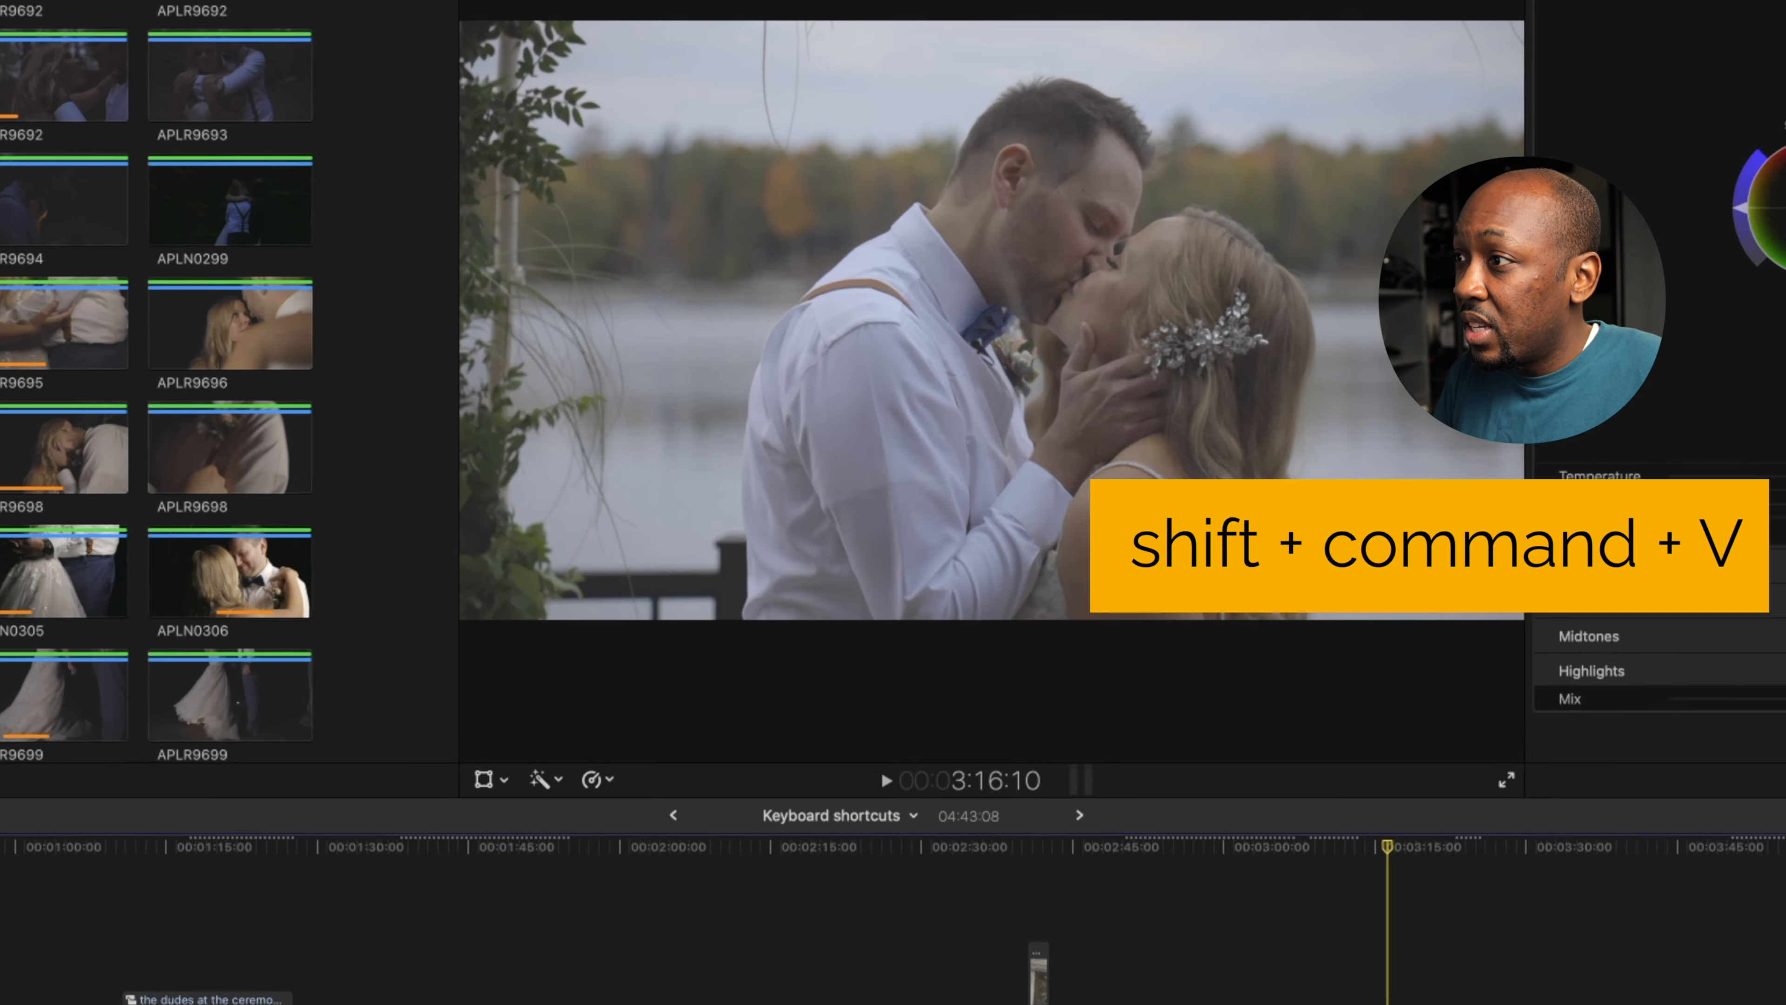
pyautogui.press('shift+super+v')
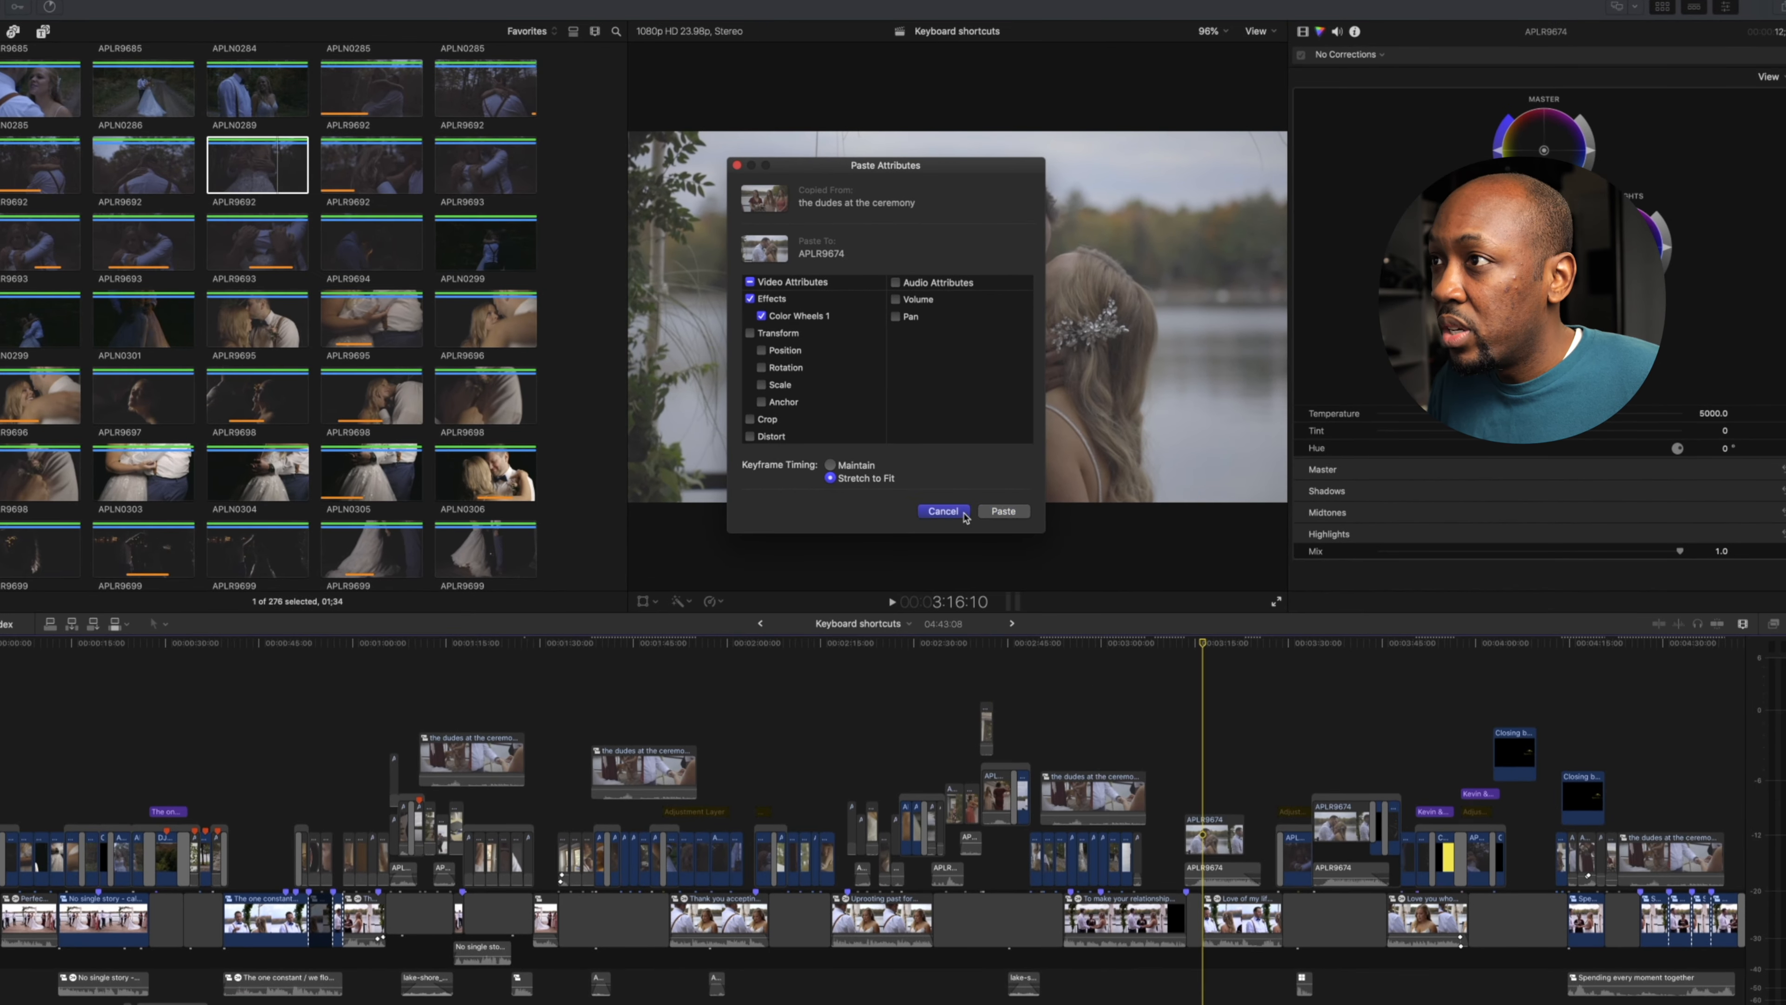
pyautogui.click(963, 514)
# - Scale "the dudes at the ceremony" at 00:01:40:09 up to 118% and set its volume to 7.2 dB
pyautogui.click(603, 770)
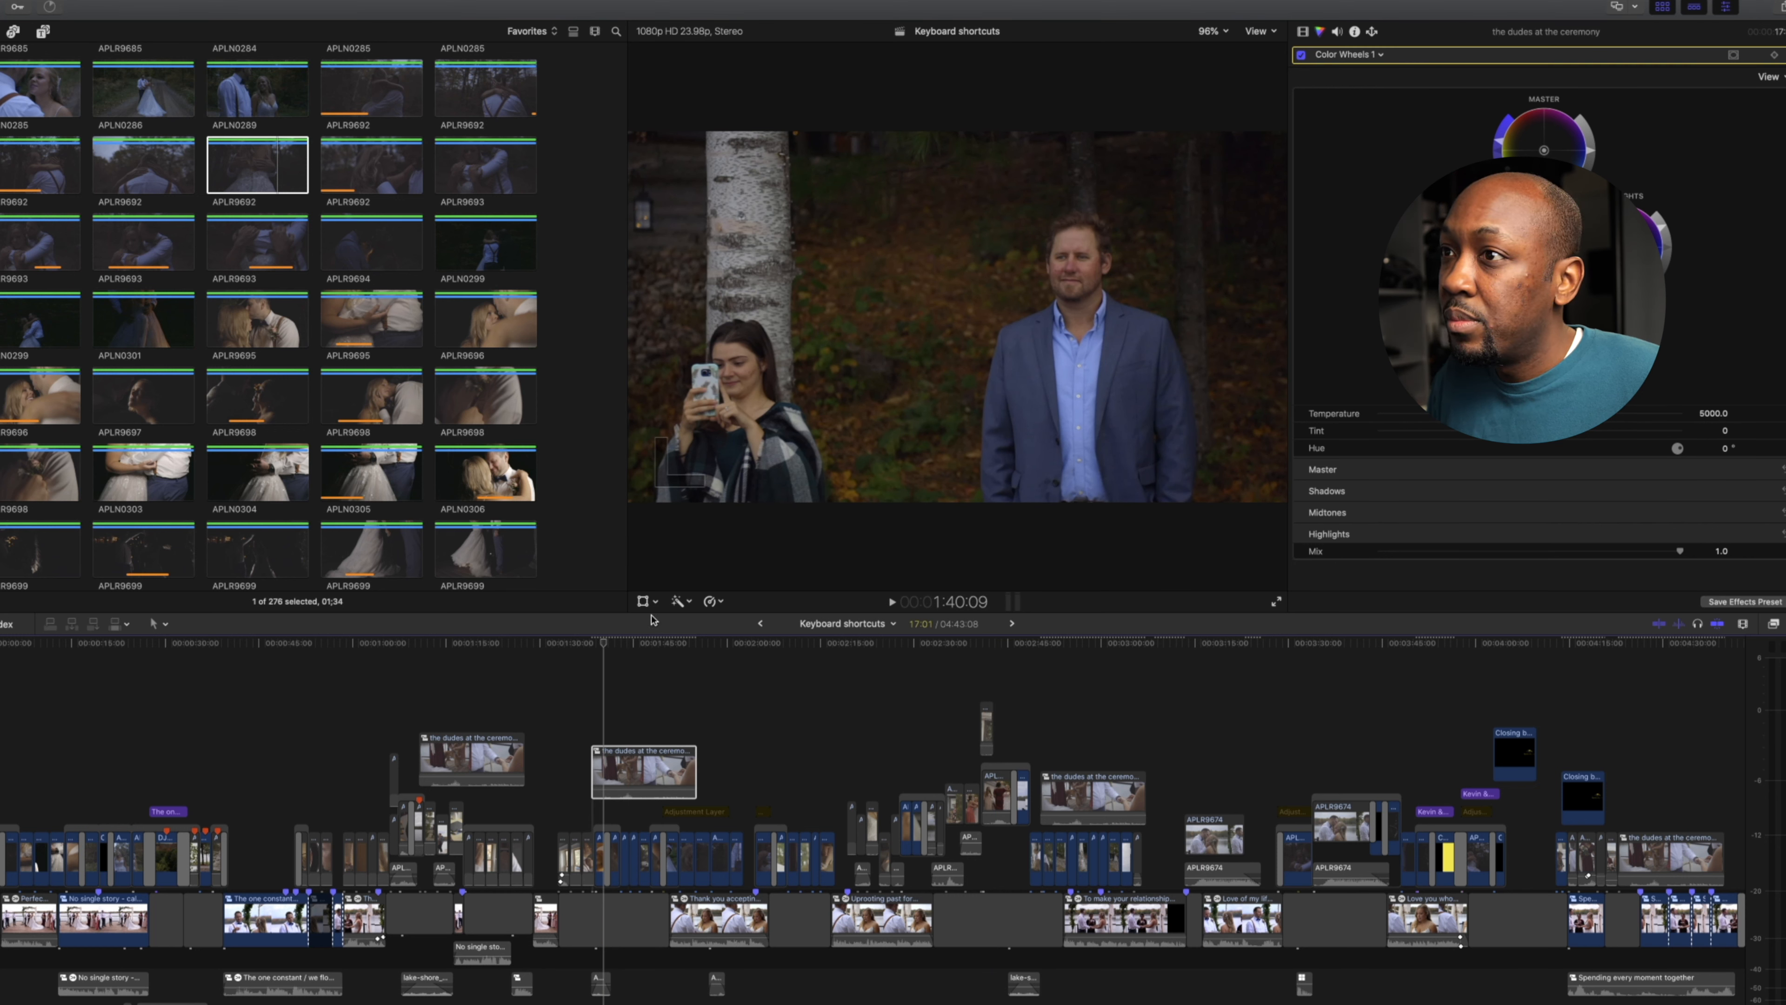
pyautogui.click(861, 421)
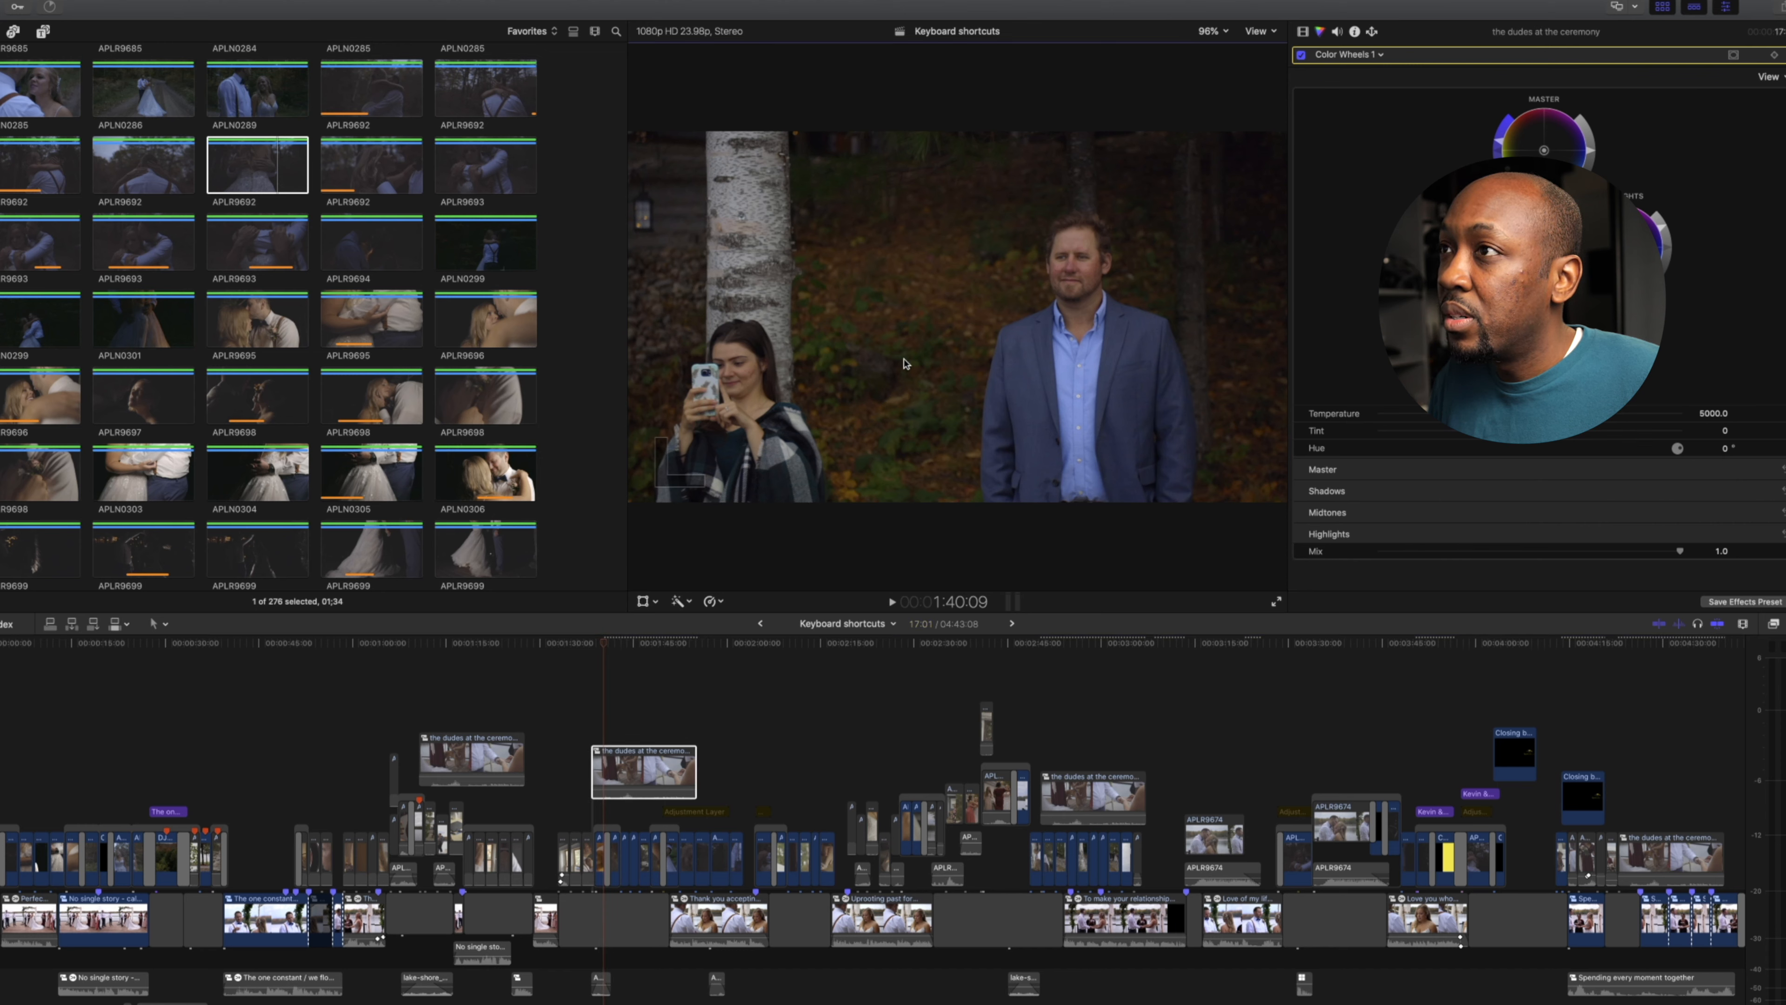
pyautogui.press('super+shift+a')
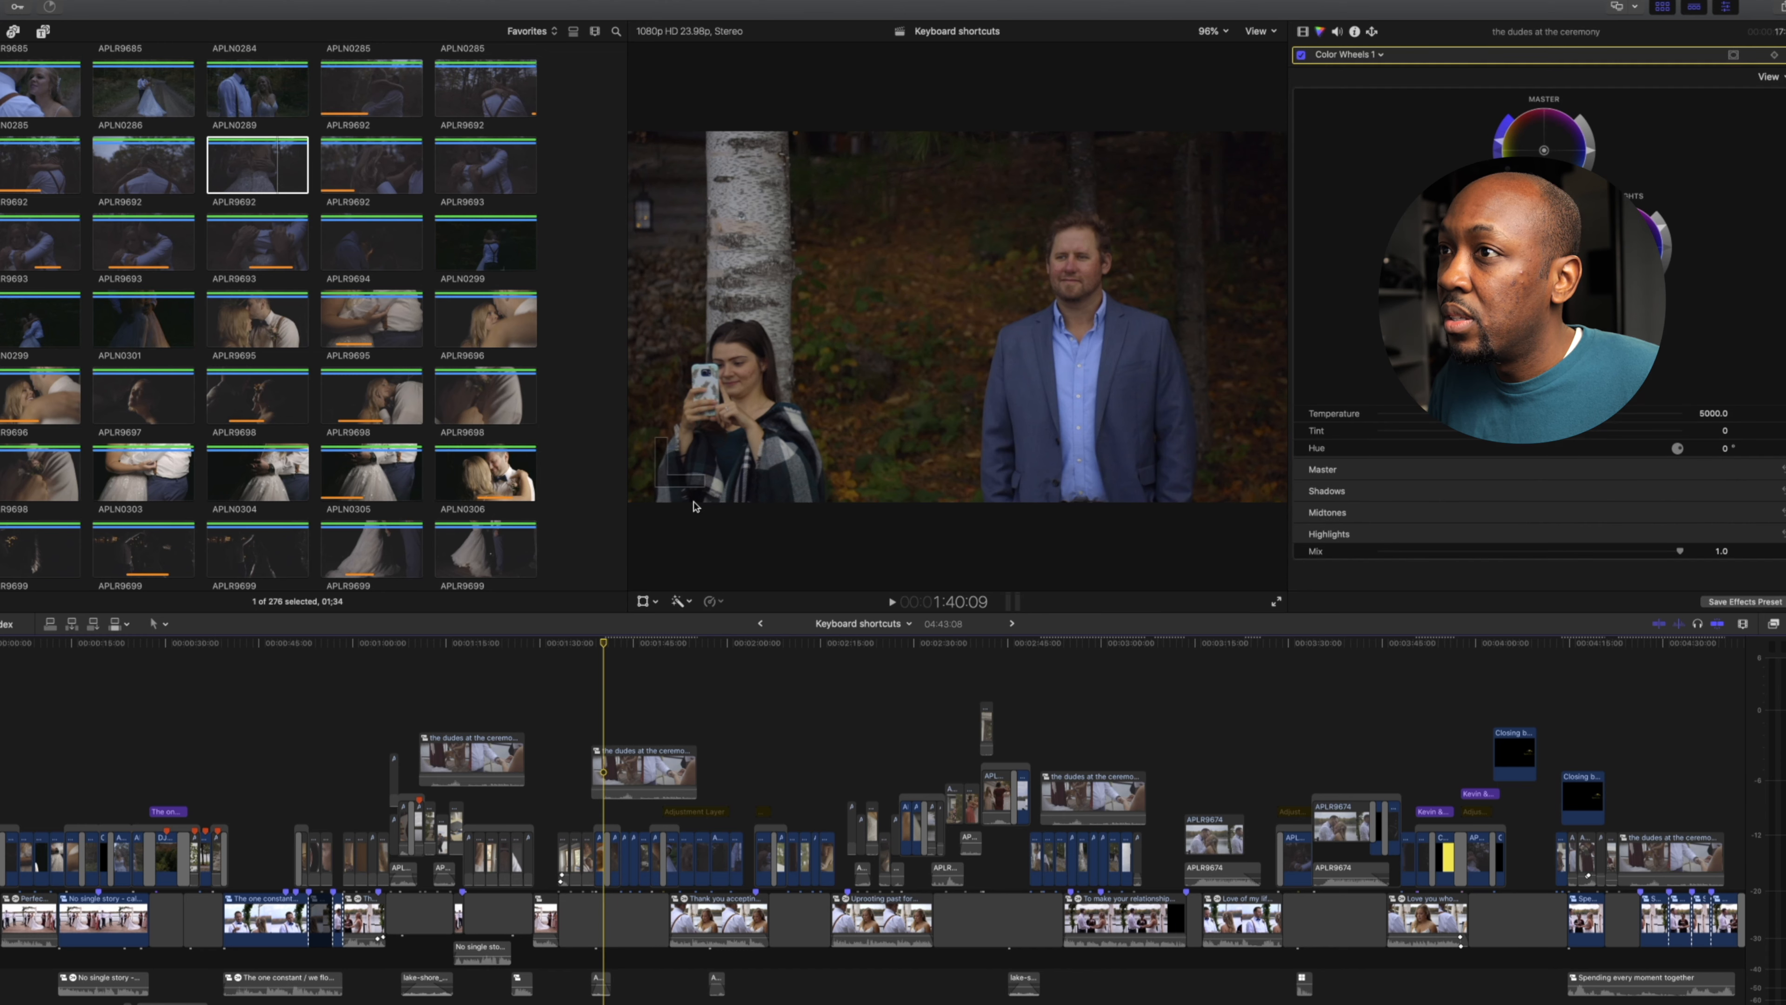
pyautogui.click(643, 602)
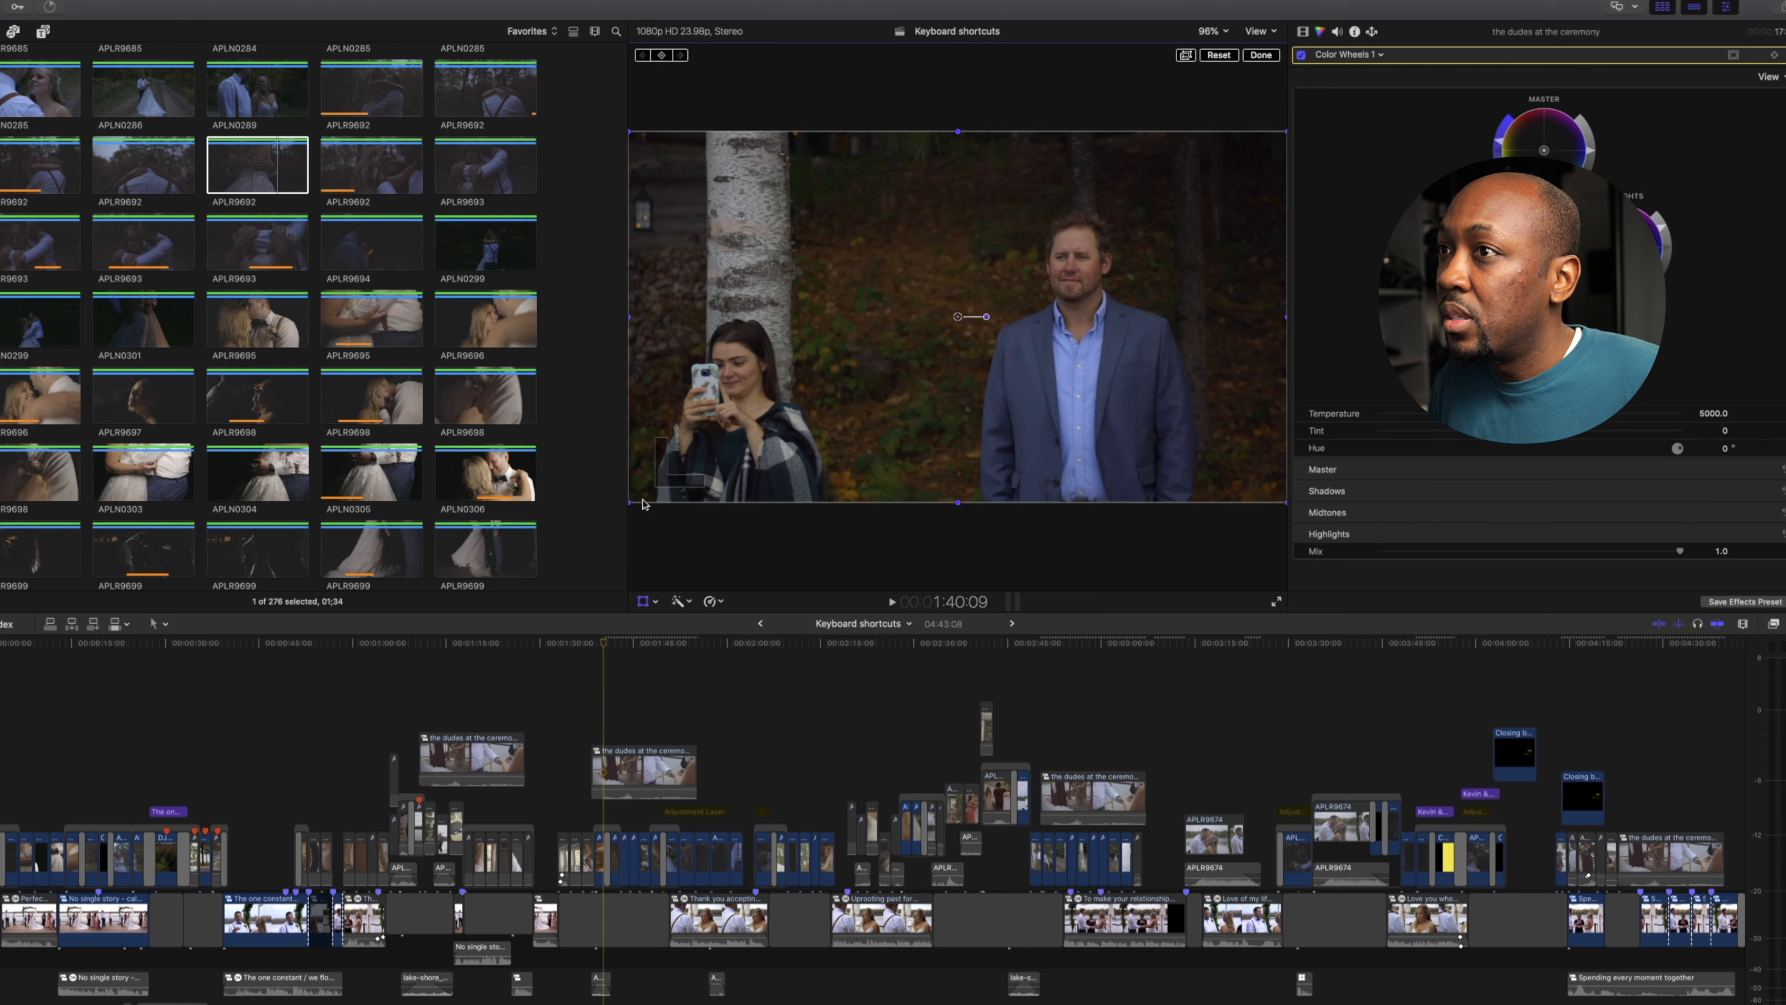
pyautogui.moveTo(633, 506); pyautogui.dragTo(568, 535)
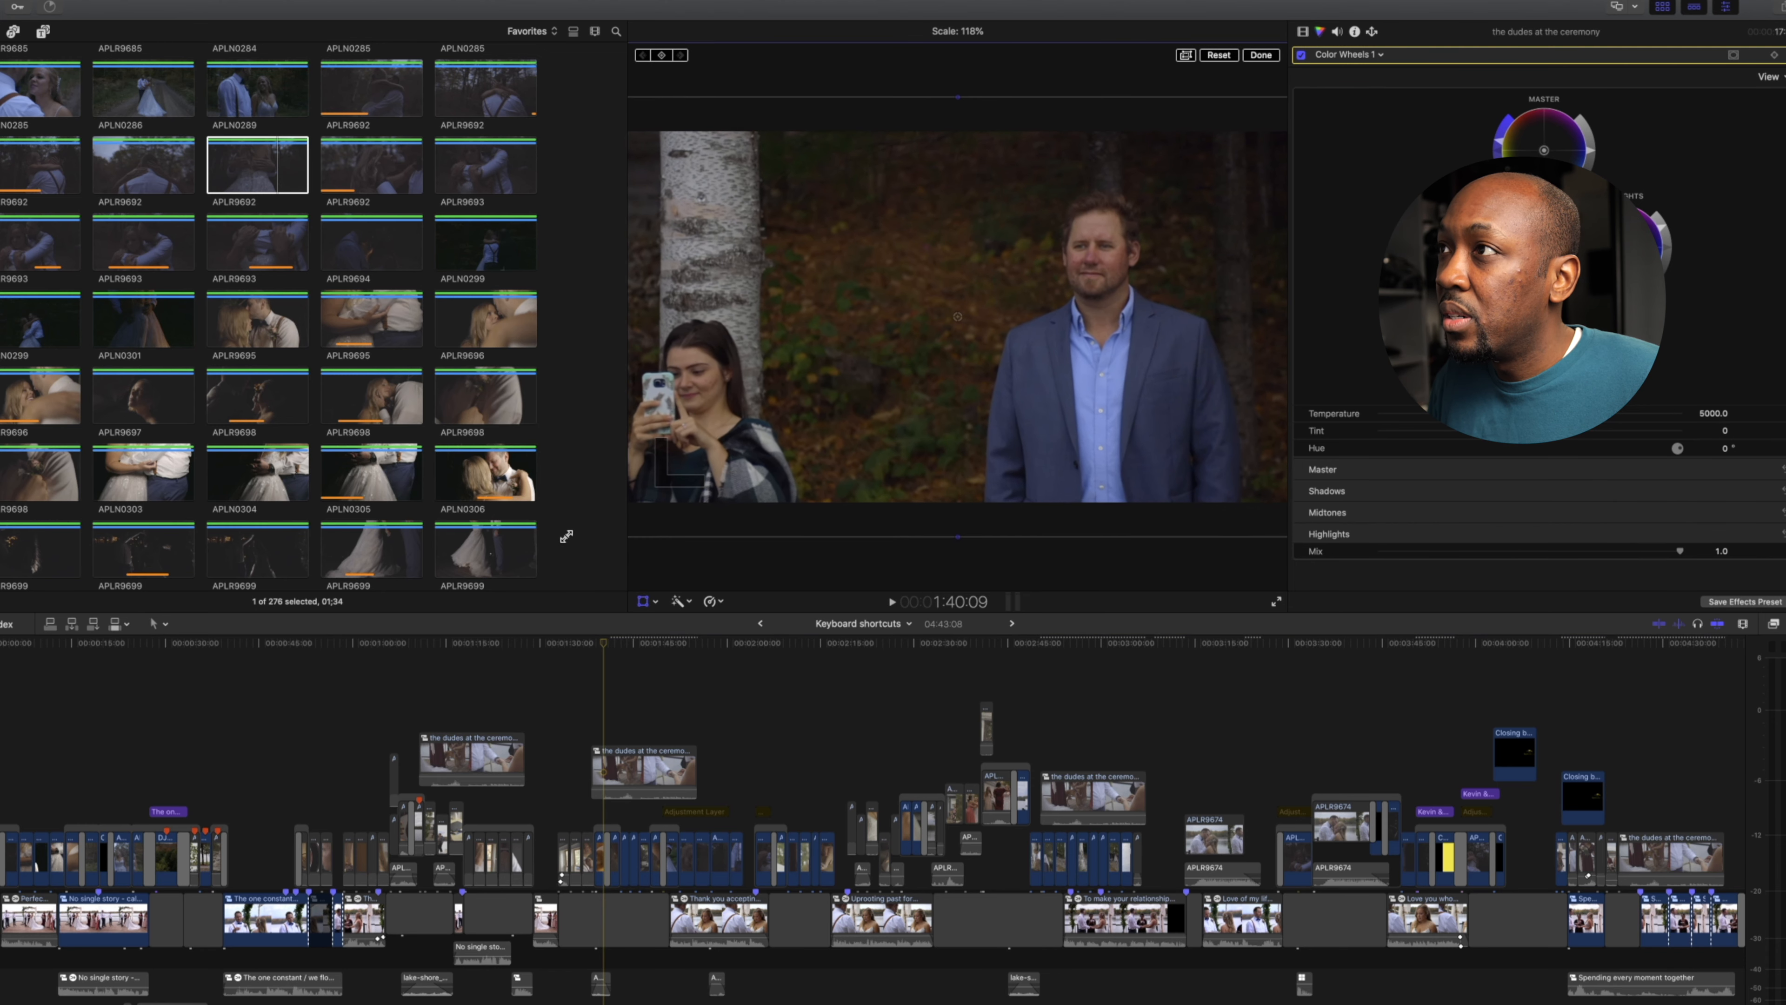
pyautogui.click(1337, 32)
pyautogui.moveTo(1608, 56); pyautogui.dragTo(1648, 59)
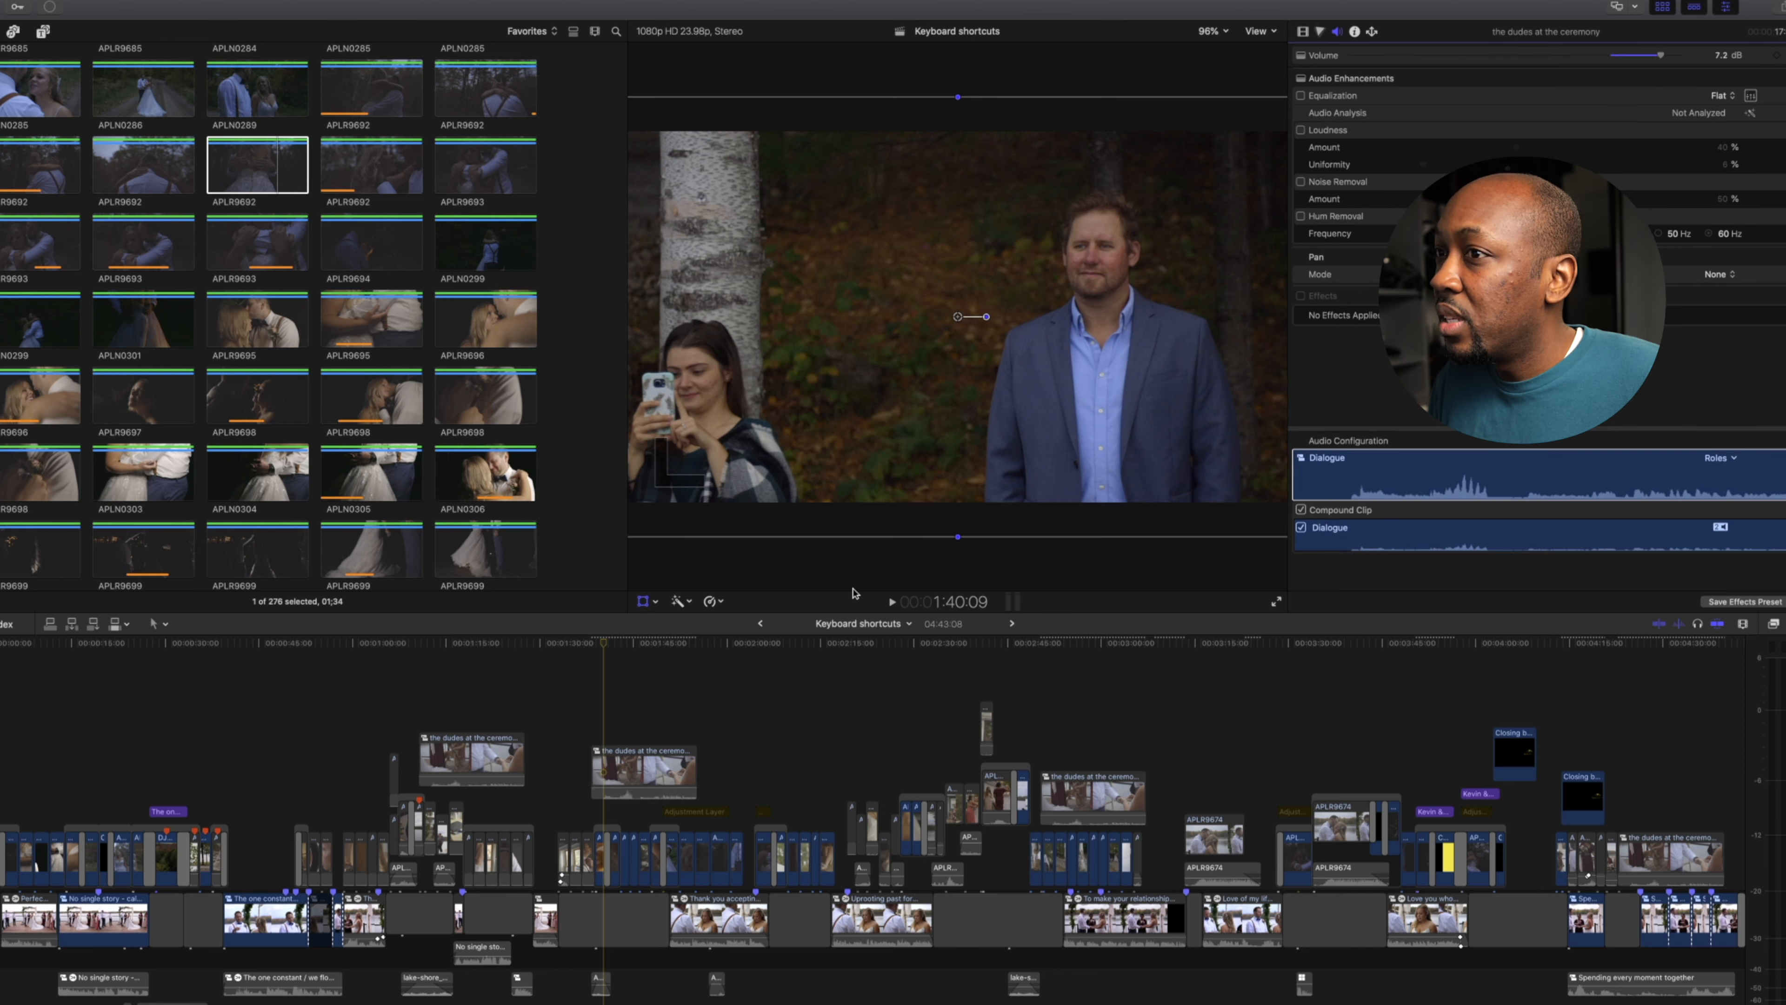
# - Copy the rescaled "the dudes at the ceremony" clip and open Paste Attributes for APLR9674 at 00:03:17:18
pyautogui.click(641, 751)
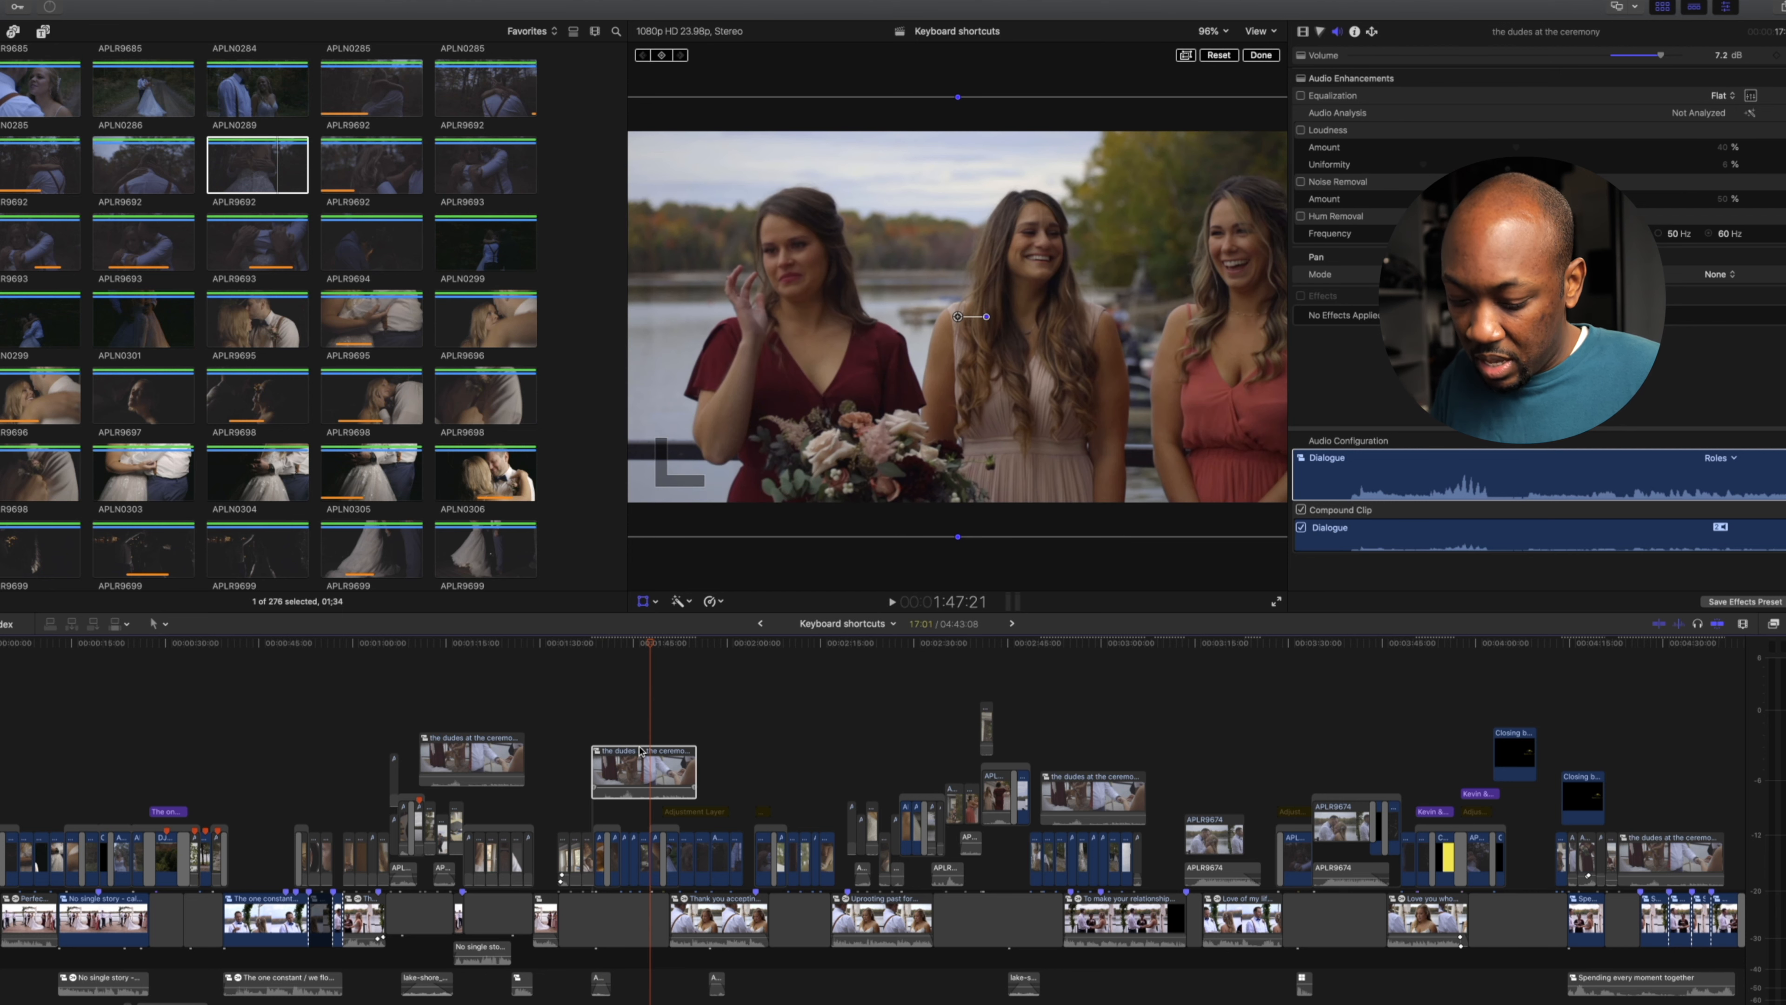
pyautogui.click(1107, 792)
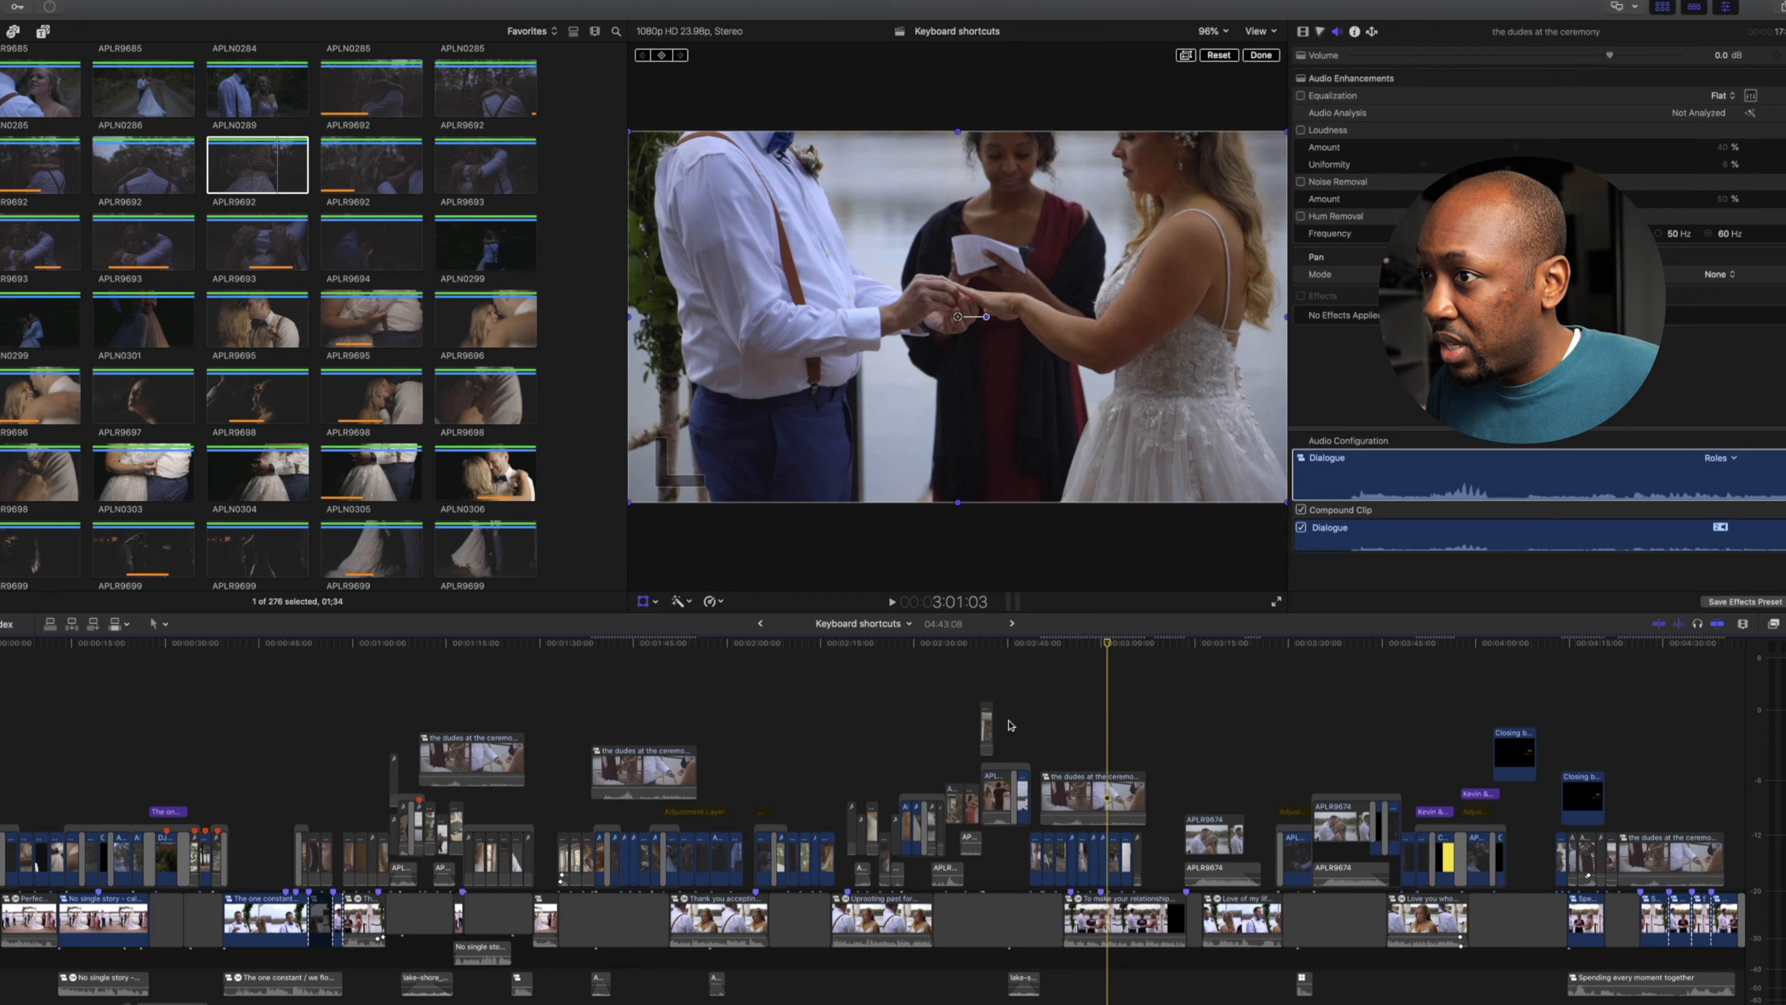
pyautogui.click(1211, 725)
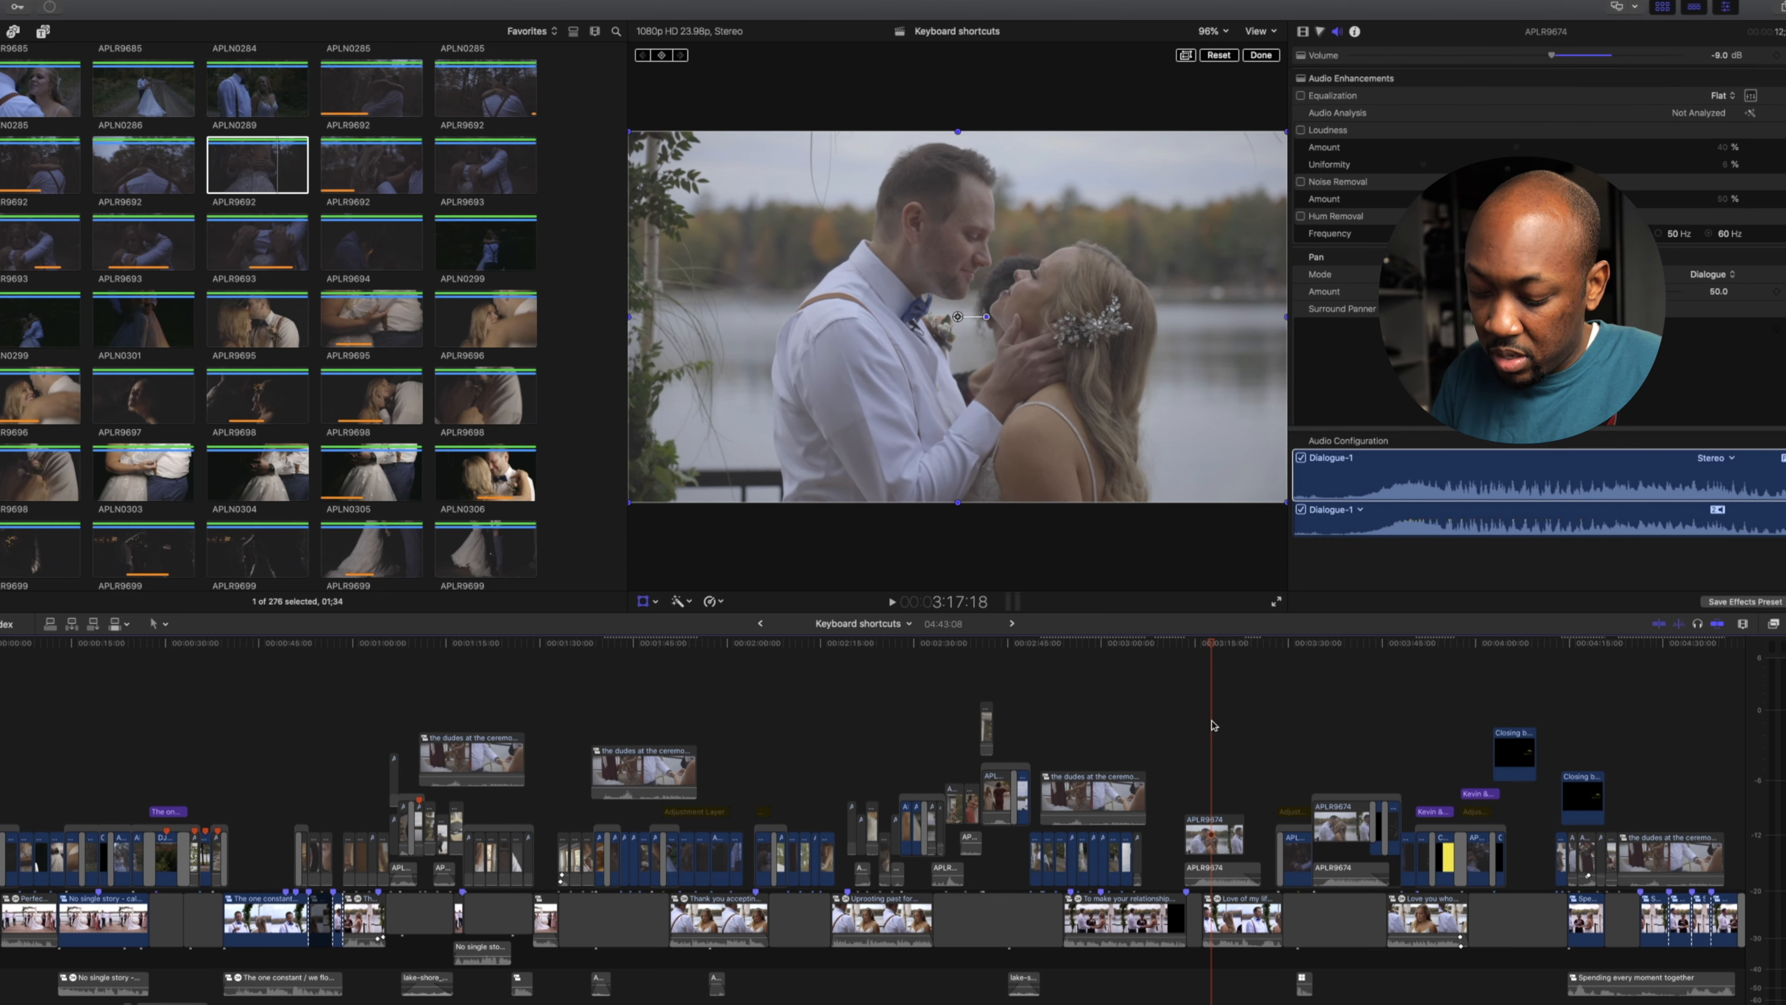
pyautogui.press('shift+super+v')
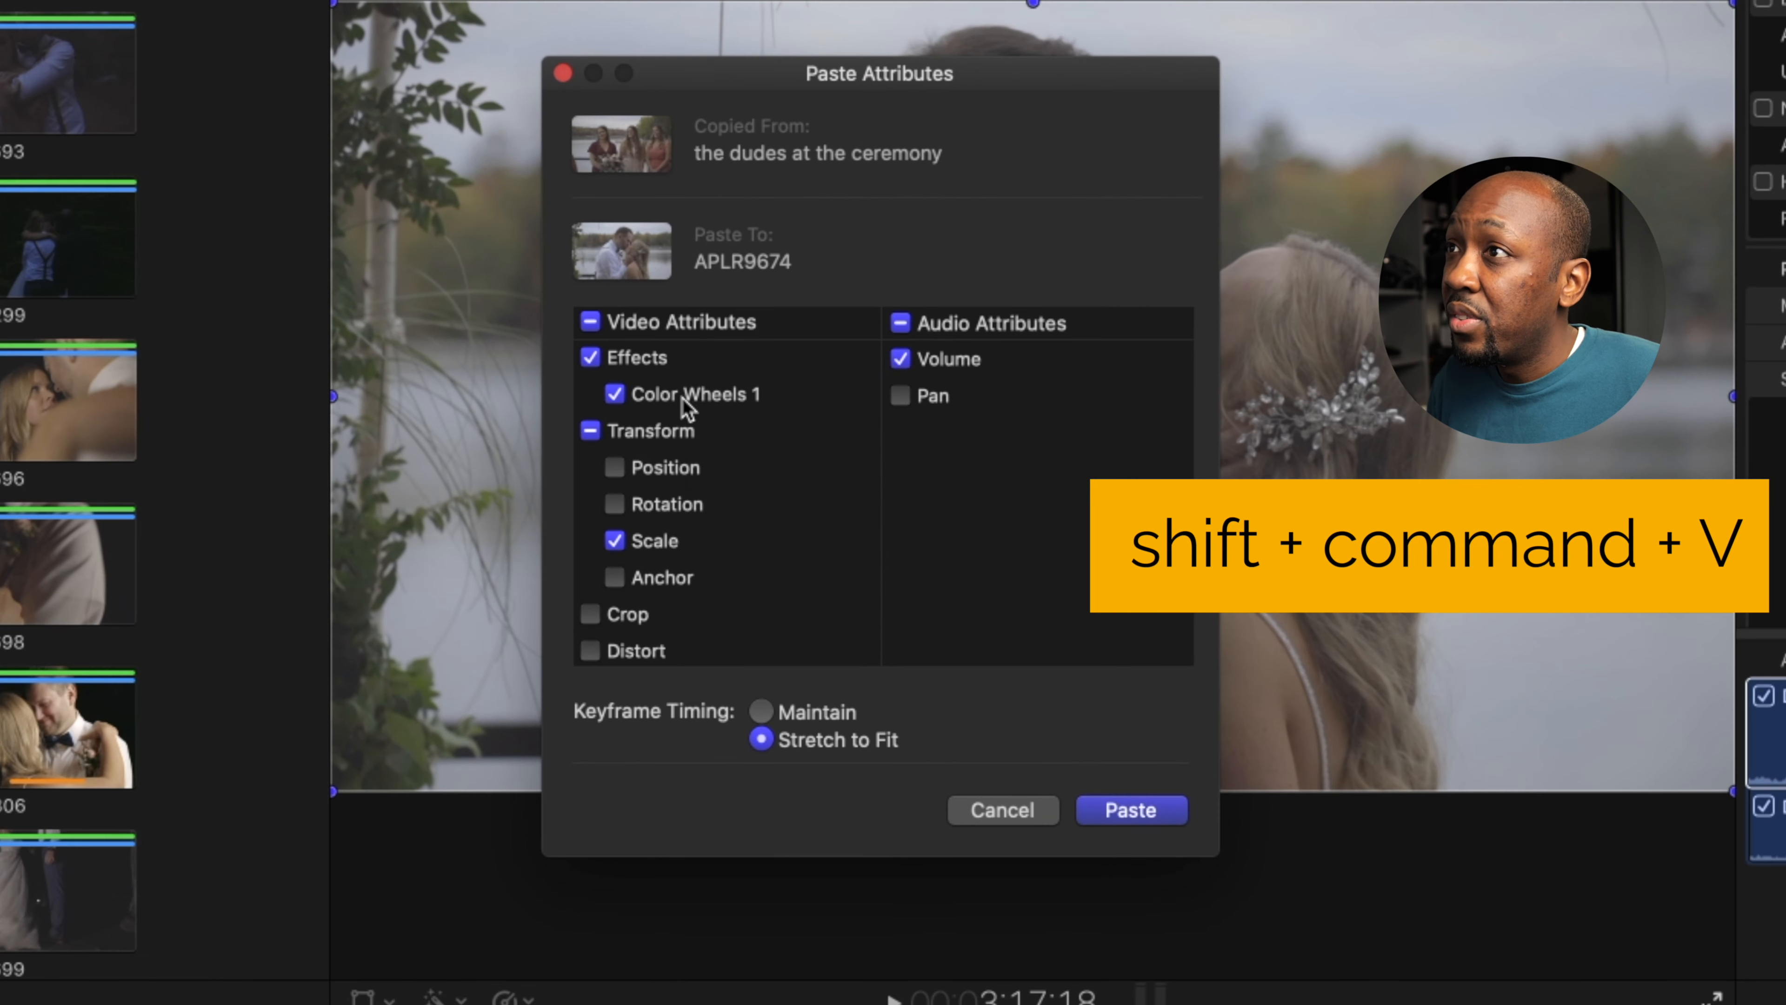